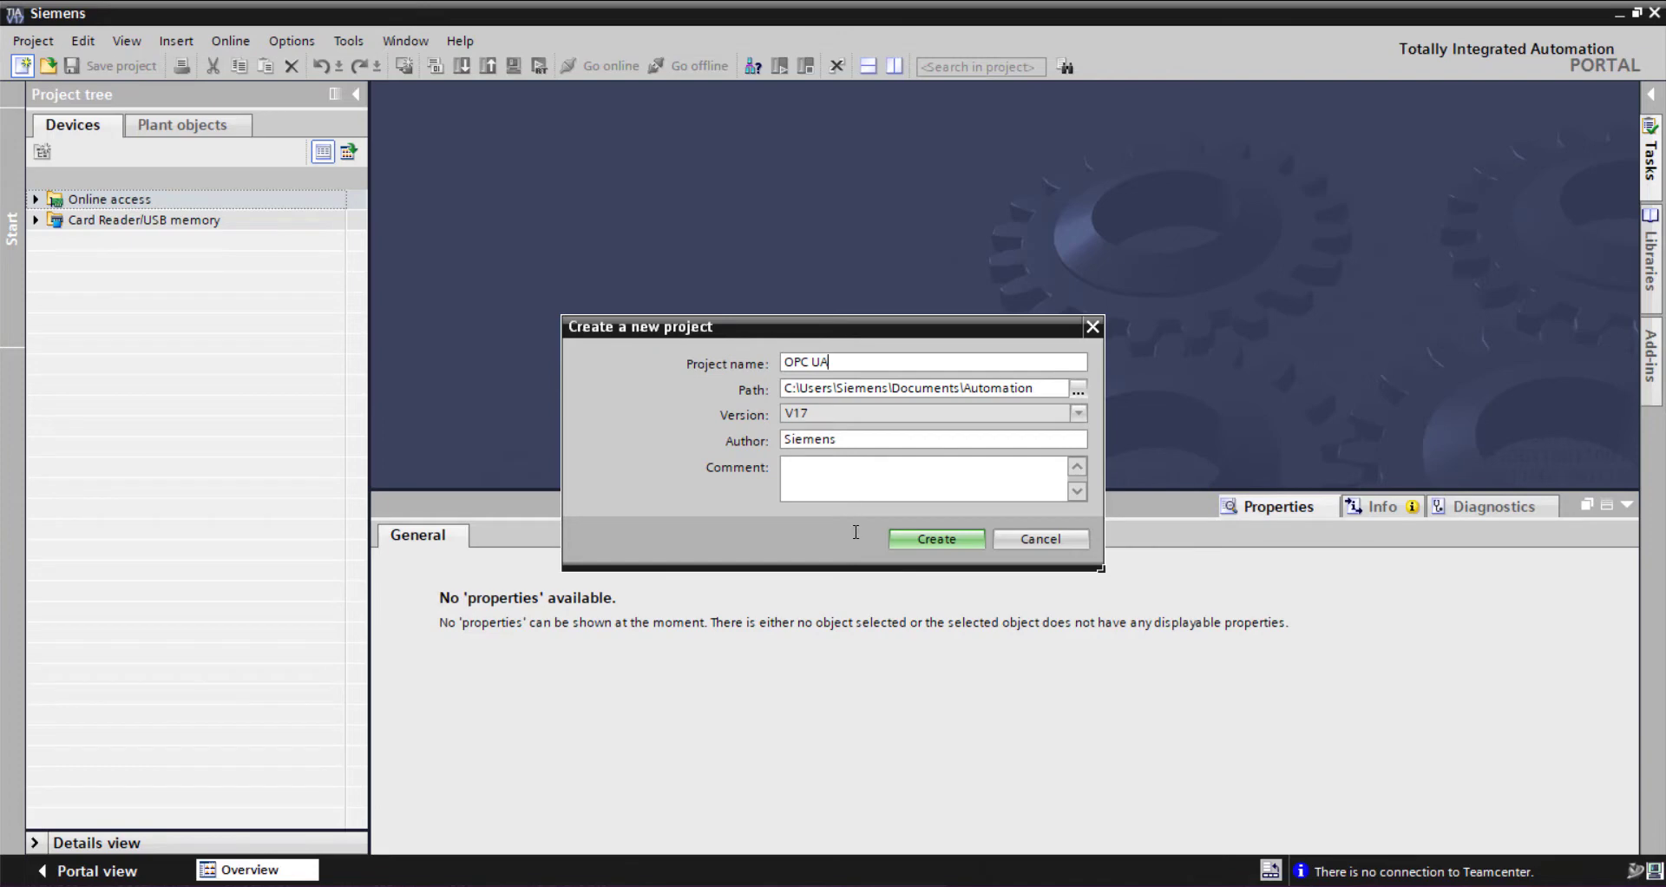
Create a new V17 project named OPC UA in the Automation documents folder.
{"action": "left_click", "coordinate": [932, 547]}
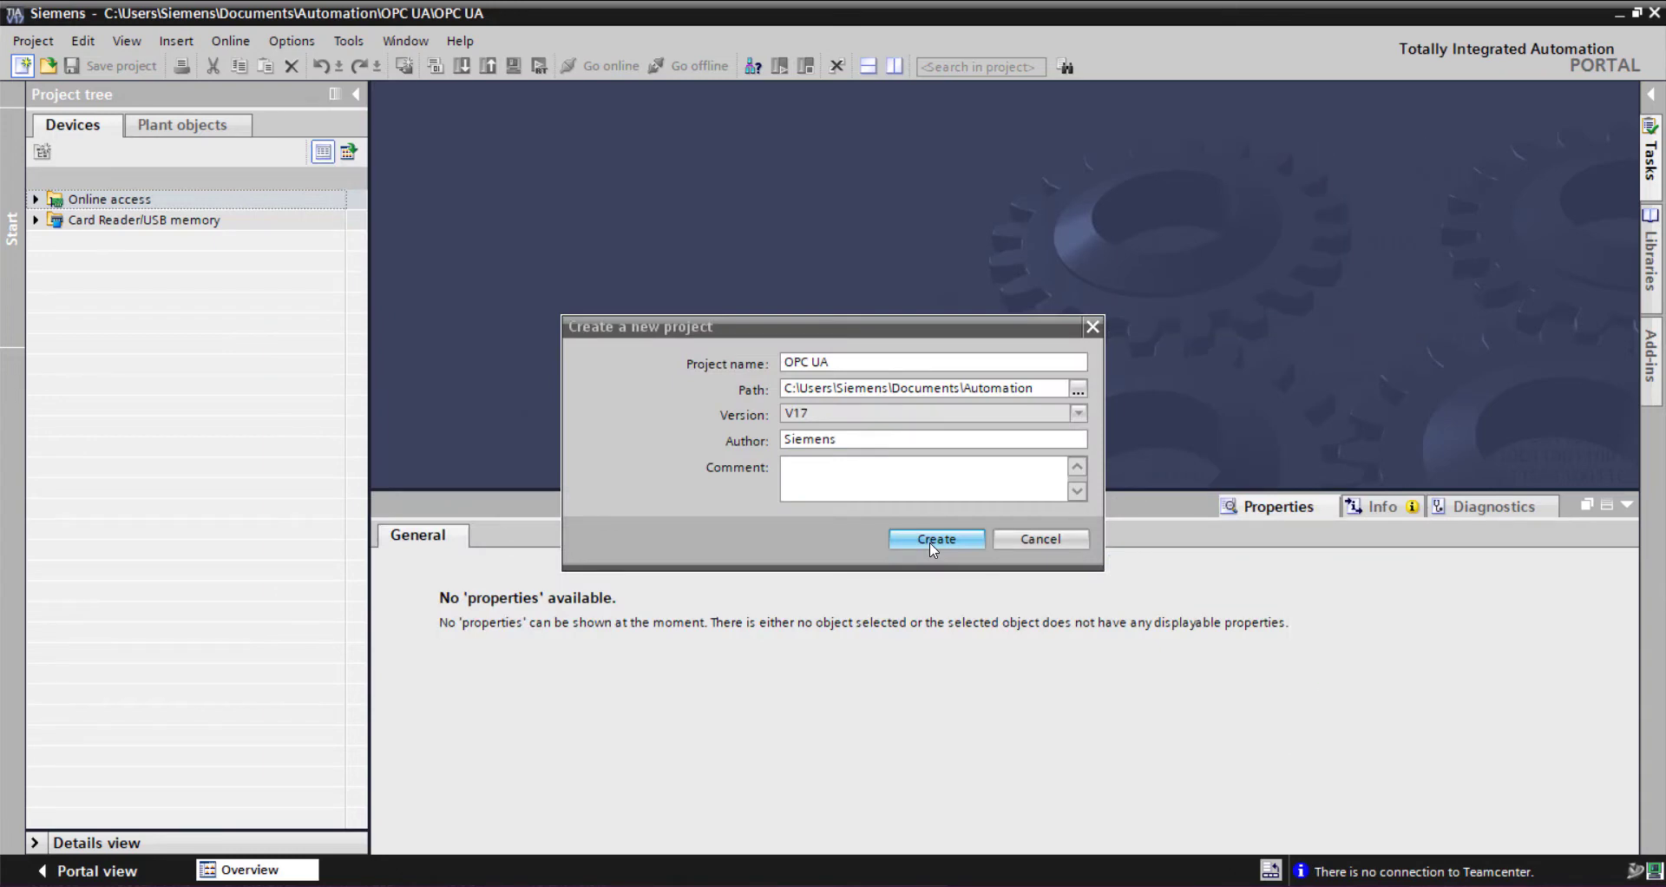
{"action": "left_click", "coordinate": [933, 540]}
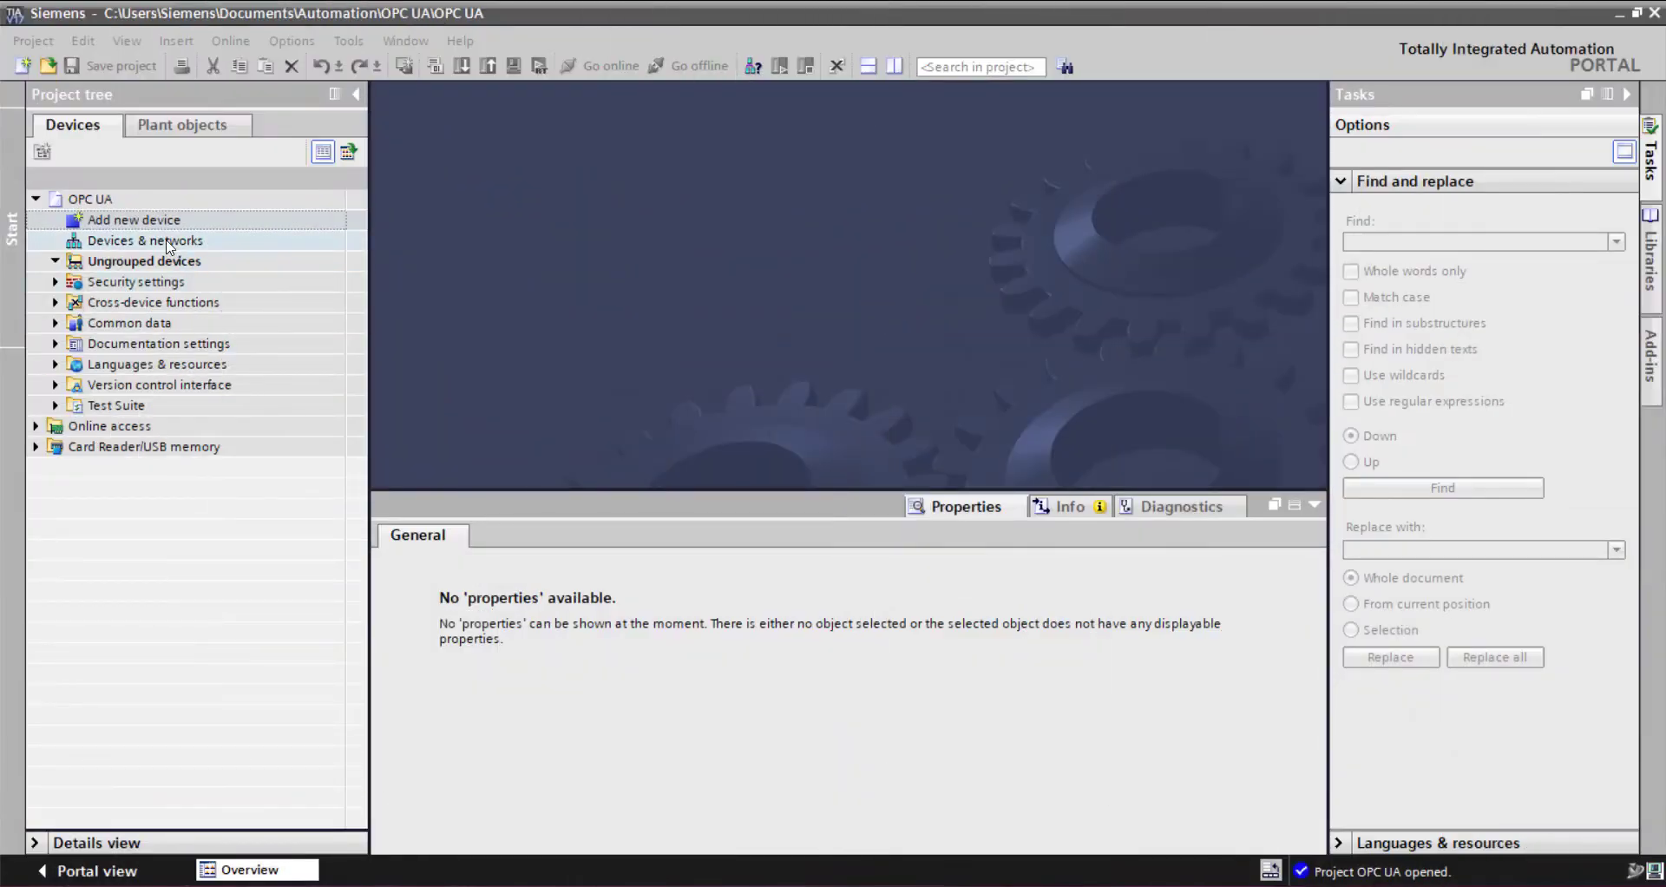
Add a SIMATIC S7-1500 CPU 1515TF-2 PN controller with article number 6ES7 515-2UM01-0AB0 to the project.
{"action": "double_click", "coordinate": [151, 221]}
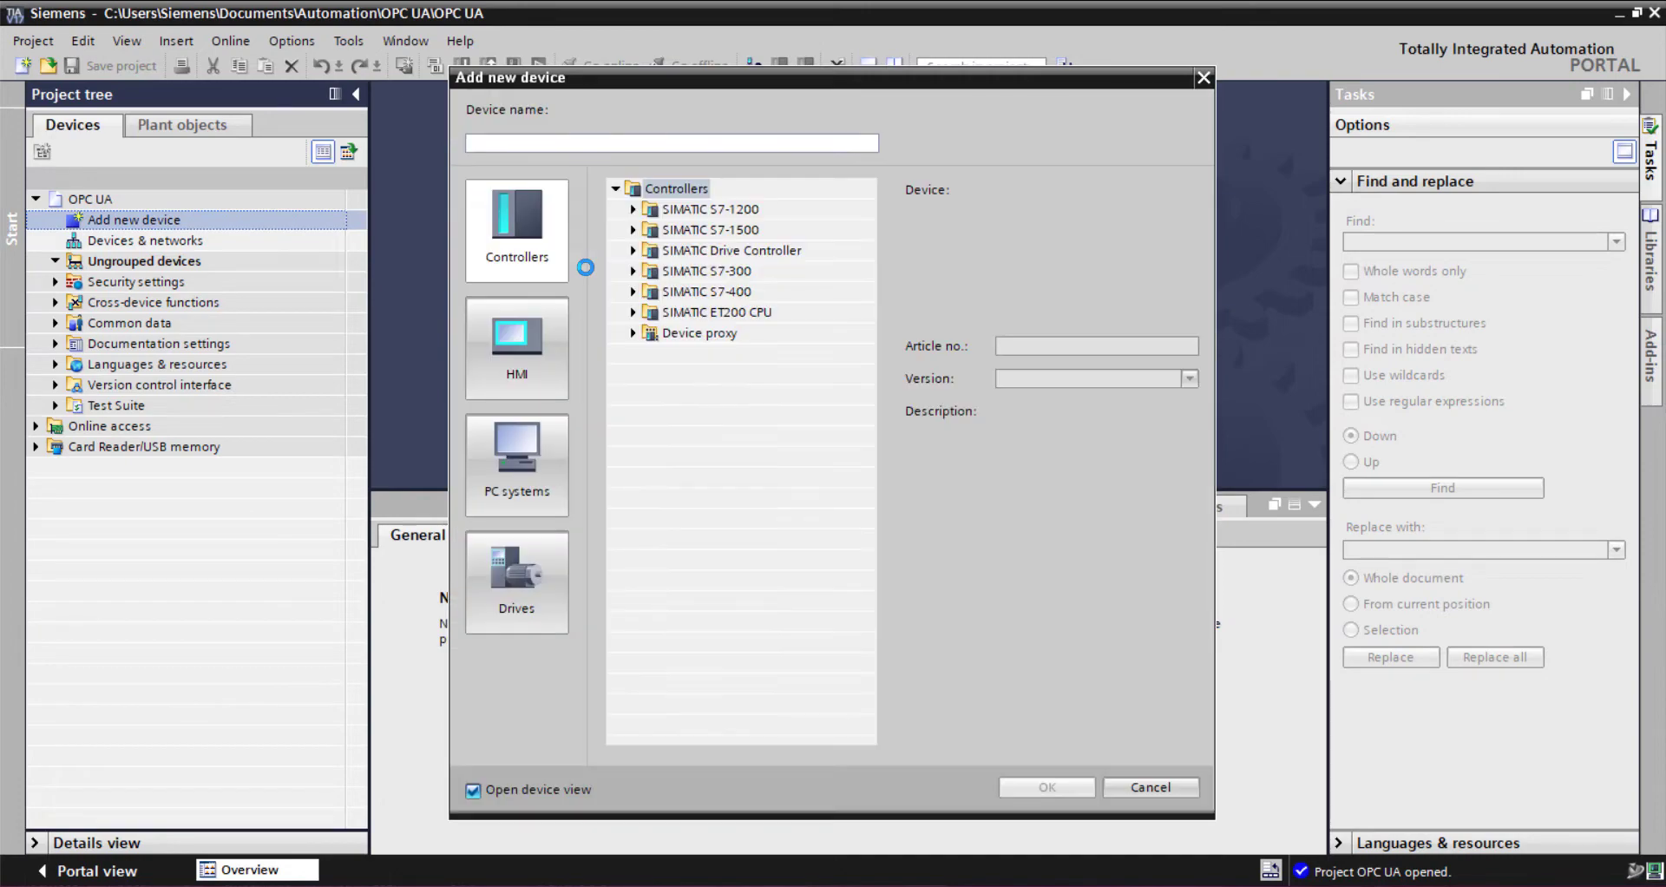
{"action": "left_click", "coordinate": [634, 231]}
{"action": "left_click", "coordinate": [651, 251]}
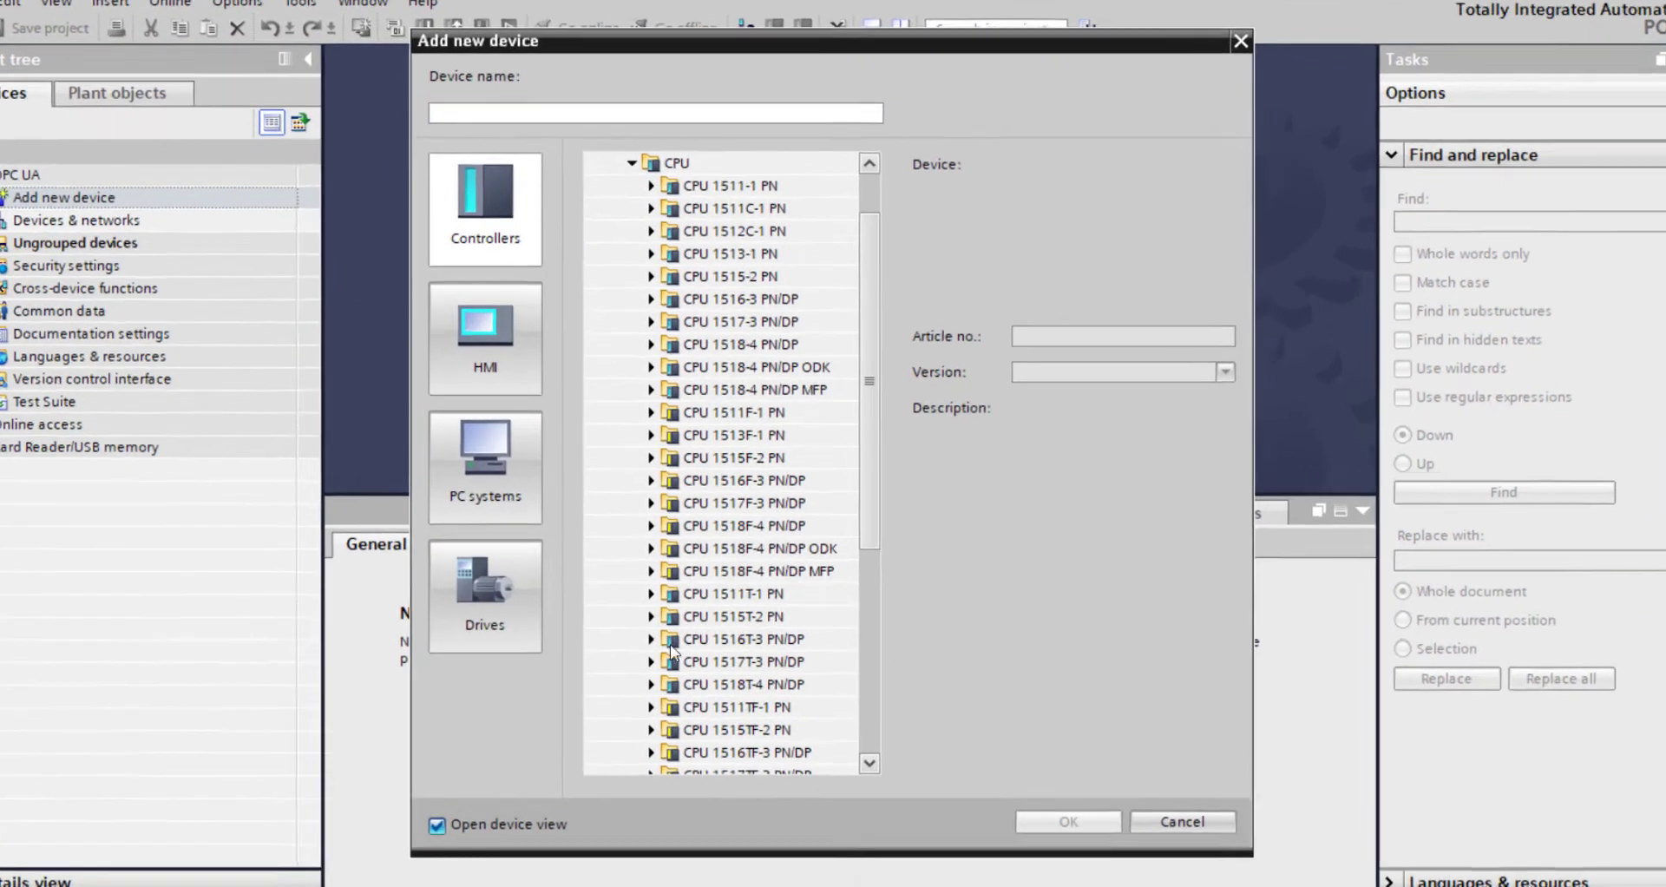
{"action": "scroll", "coordinate": [670, 644], "scroll_direction": "down", "scroll_amount": 3}
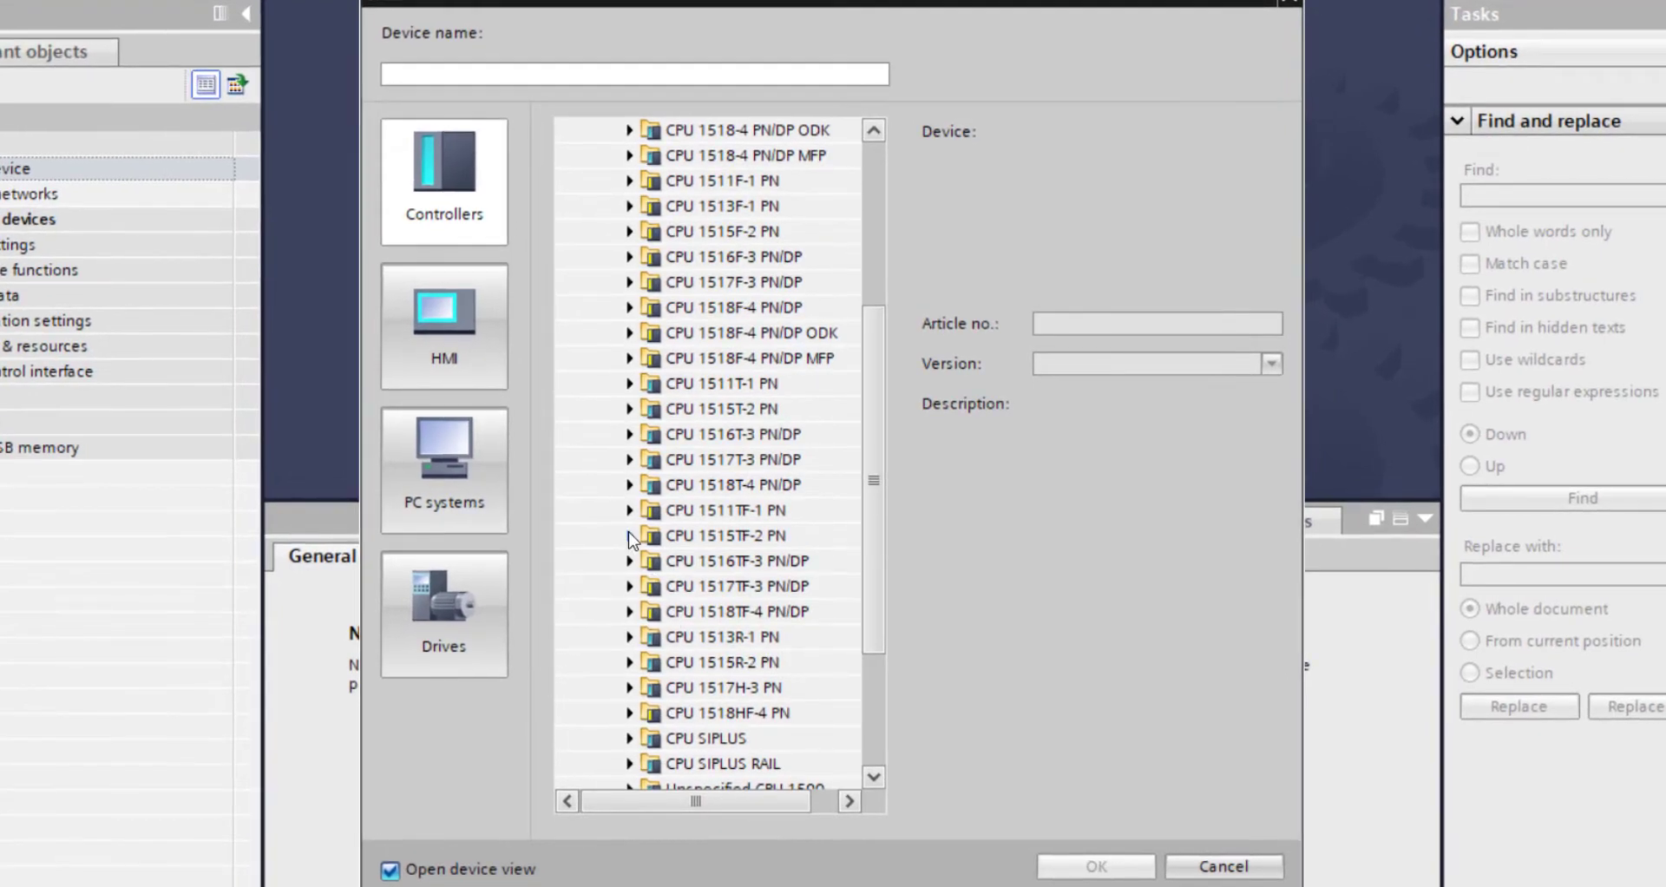
{"action": "left_click", "coordinate": [630, 535]}
{"action": "left_click", "coordinate": [694, 561]}
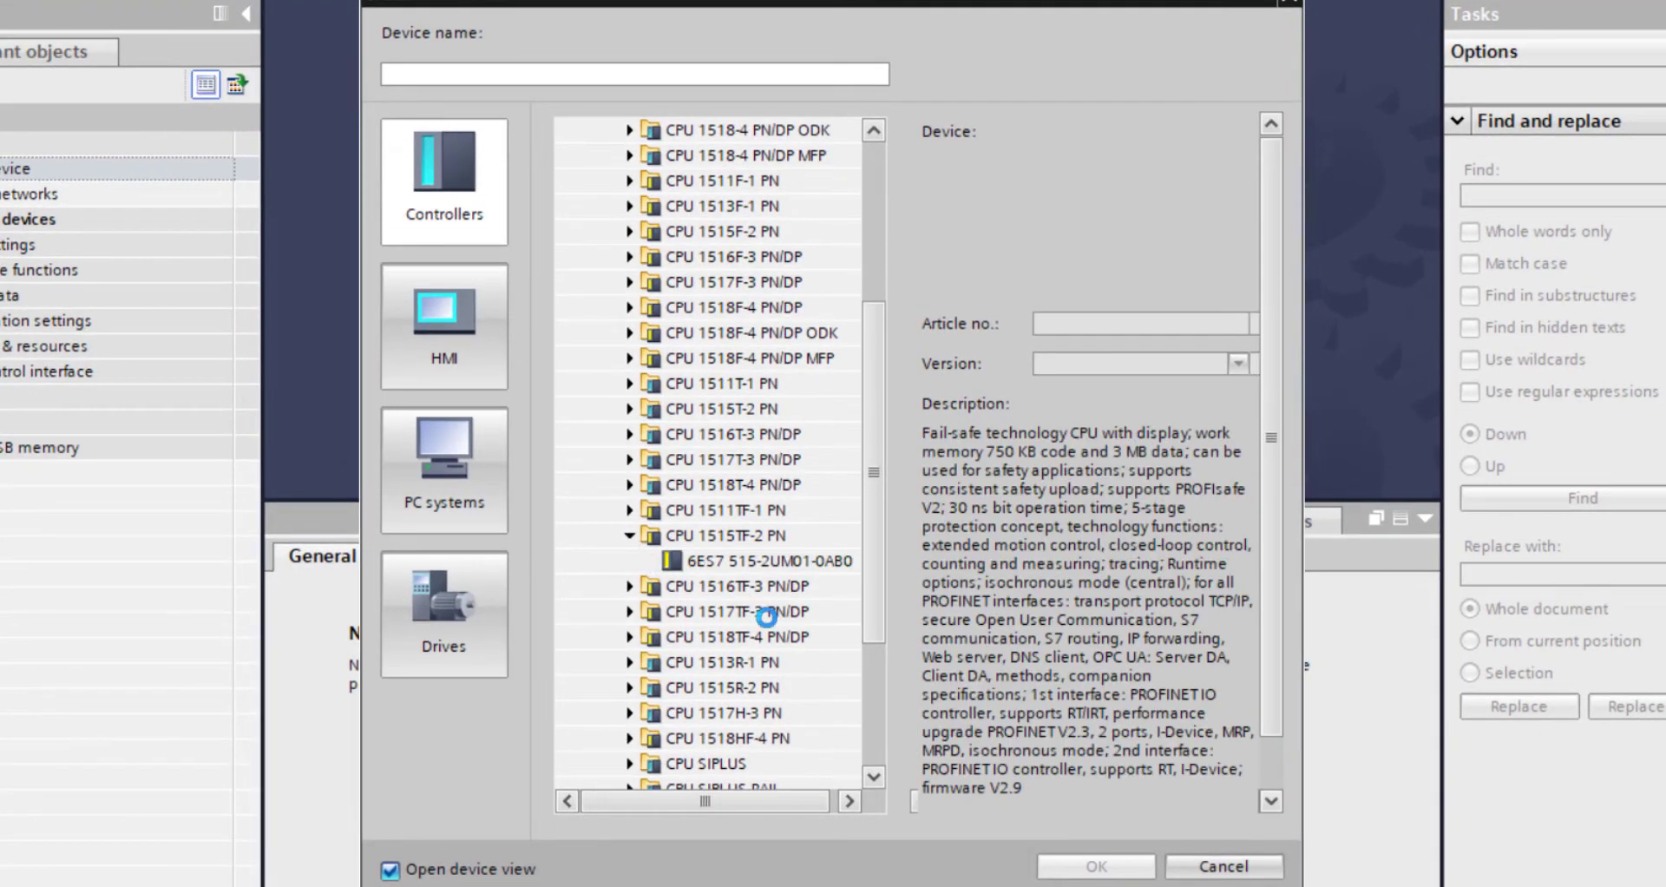
{"action": "left_click", "coordinate": [1076, 866]}
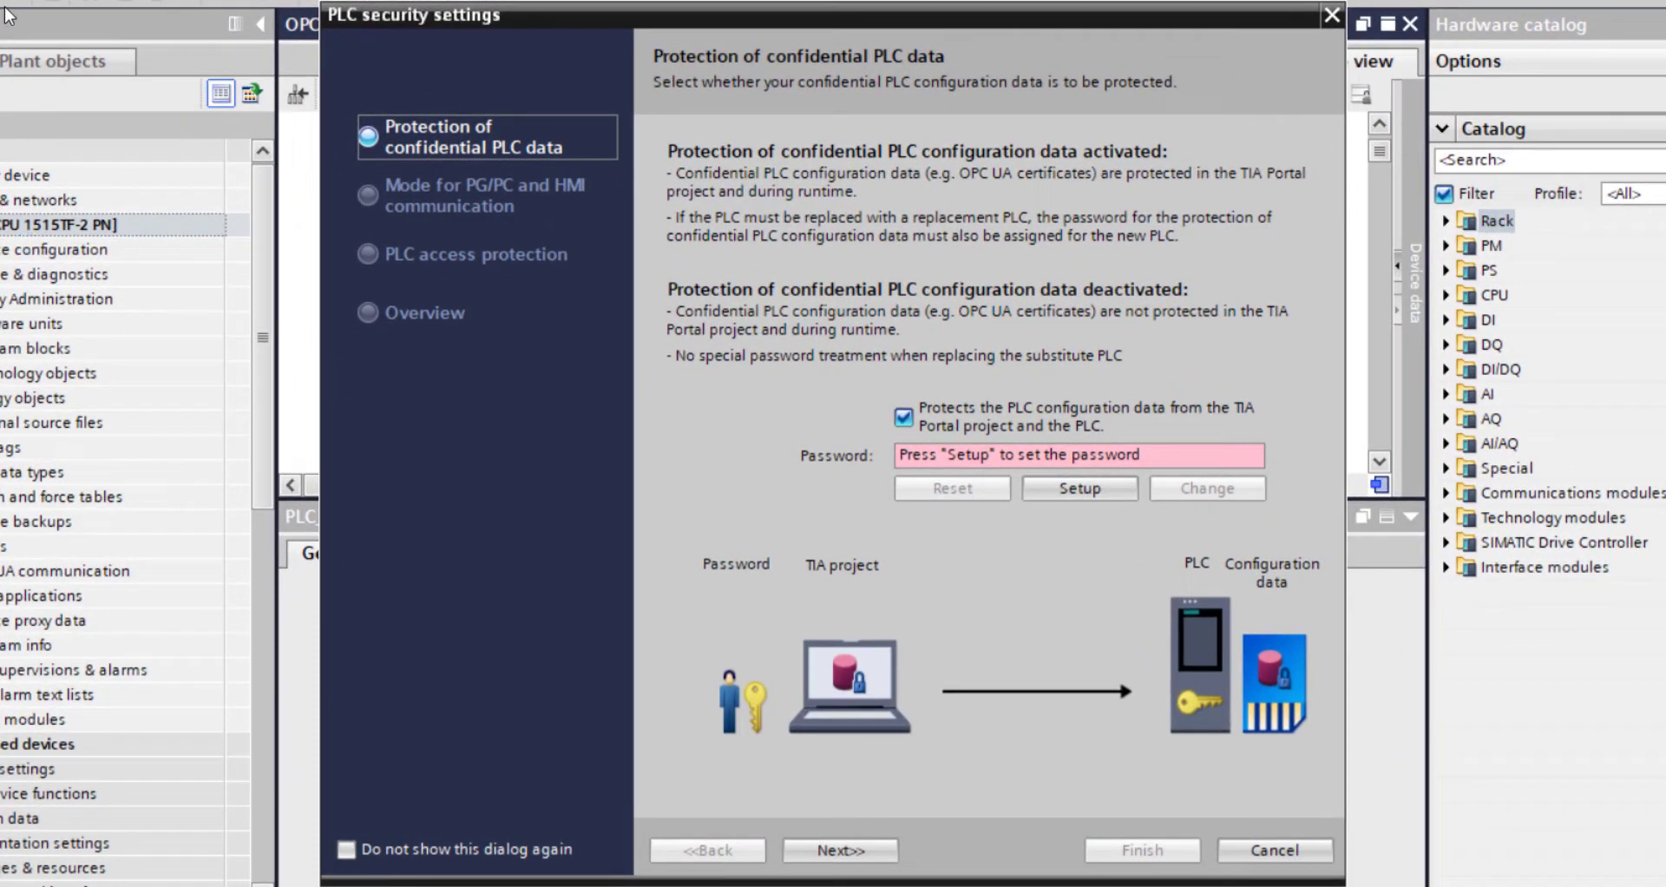
Complete the CPU 1515TF-2 PN's security settings with configuration data protection disabled and full access incl. fail-safe (no protection).
{"action": "left_click", "coordinate": [906, 420]}
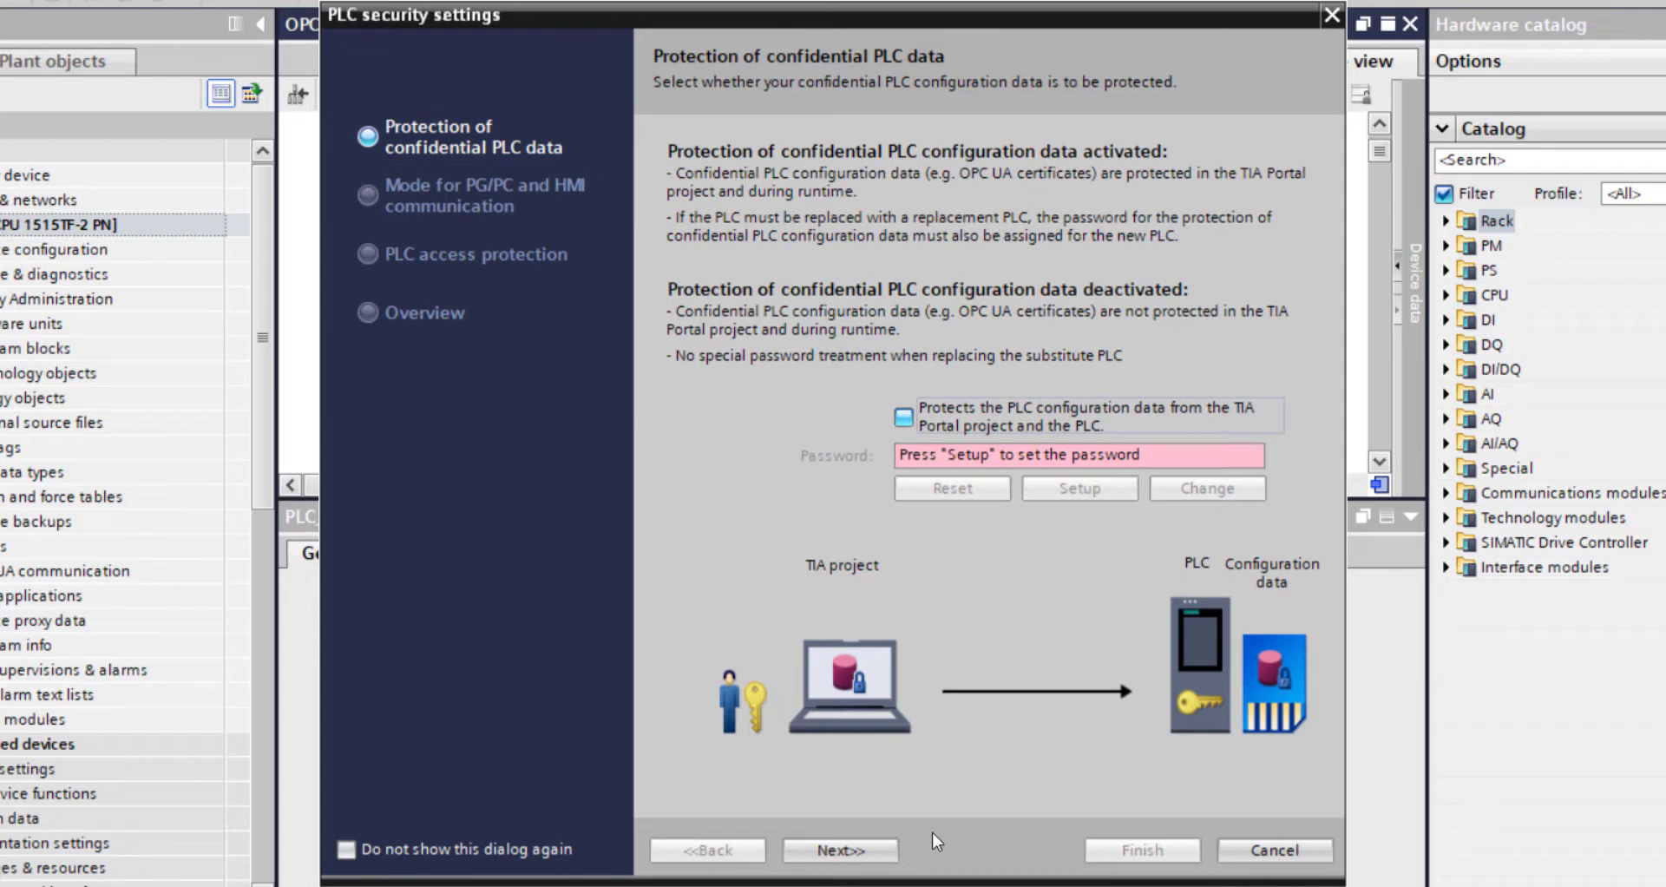
{"action": "left_click", "coordinate": [841, 851]}
{"action": "left_click", "coordinate": [841, 851]}
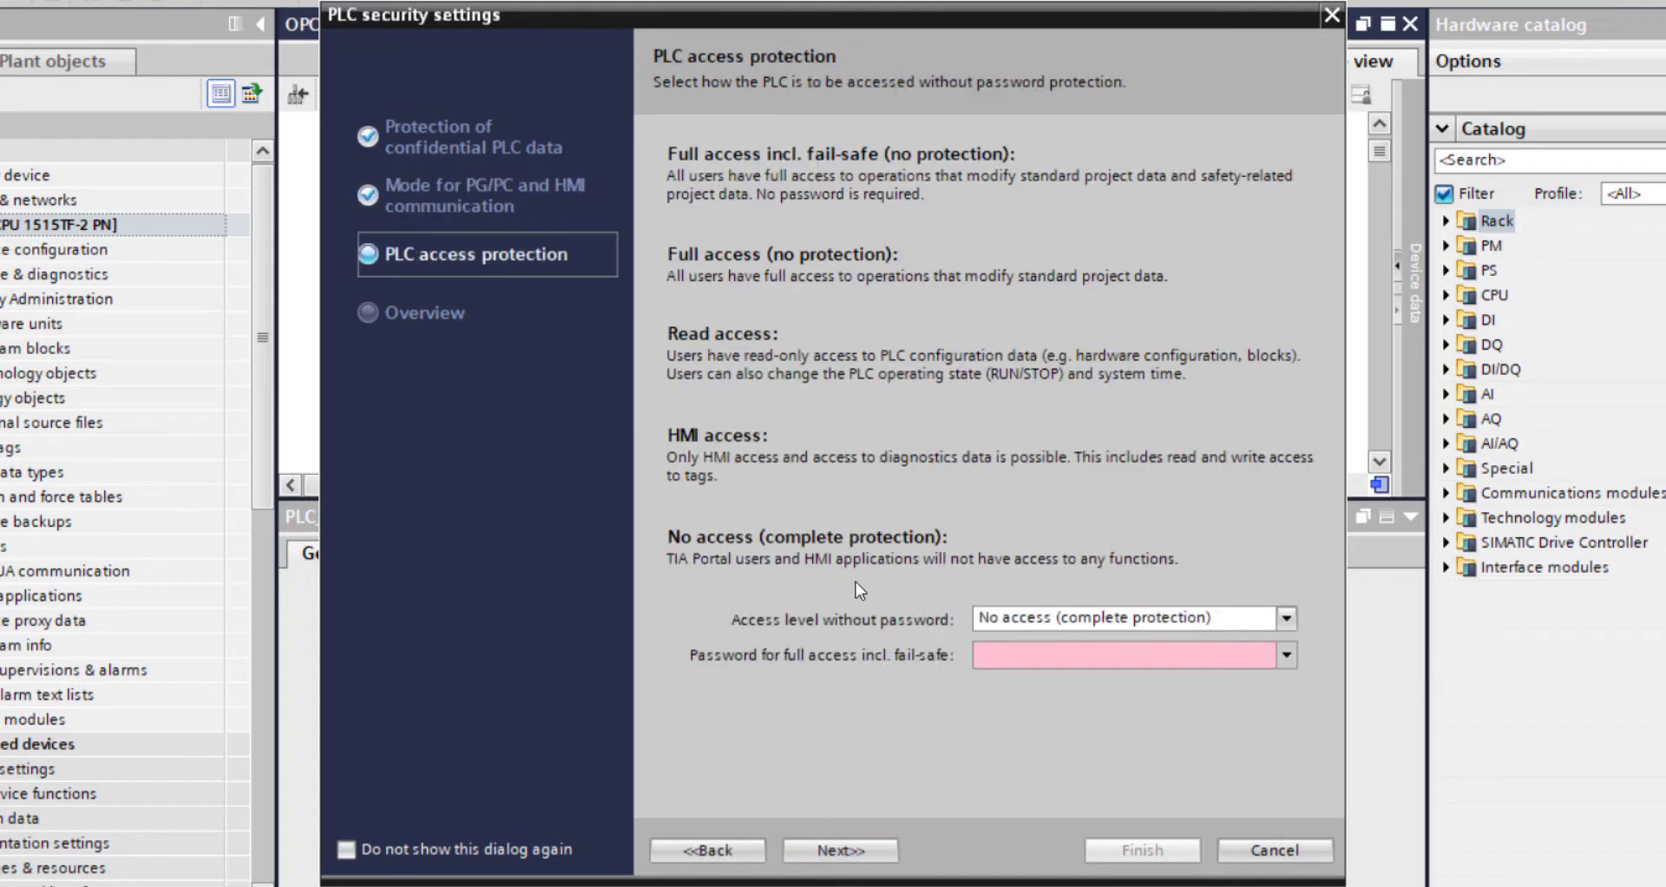
{"action": "left_click", "coordinate": [1095, 618]}
{"action": "left_click", "coordinate": [1079, 644]}
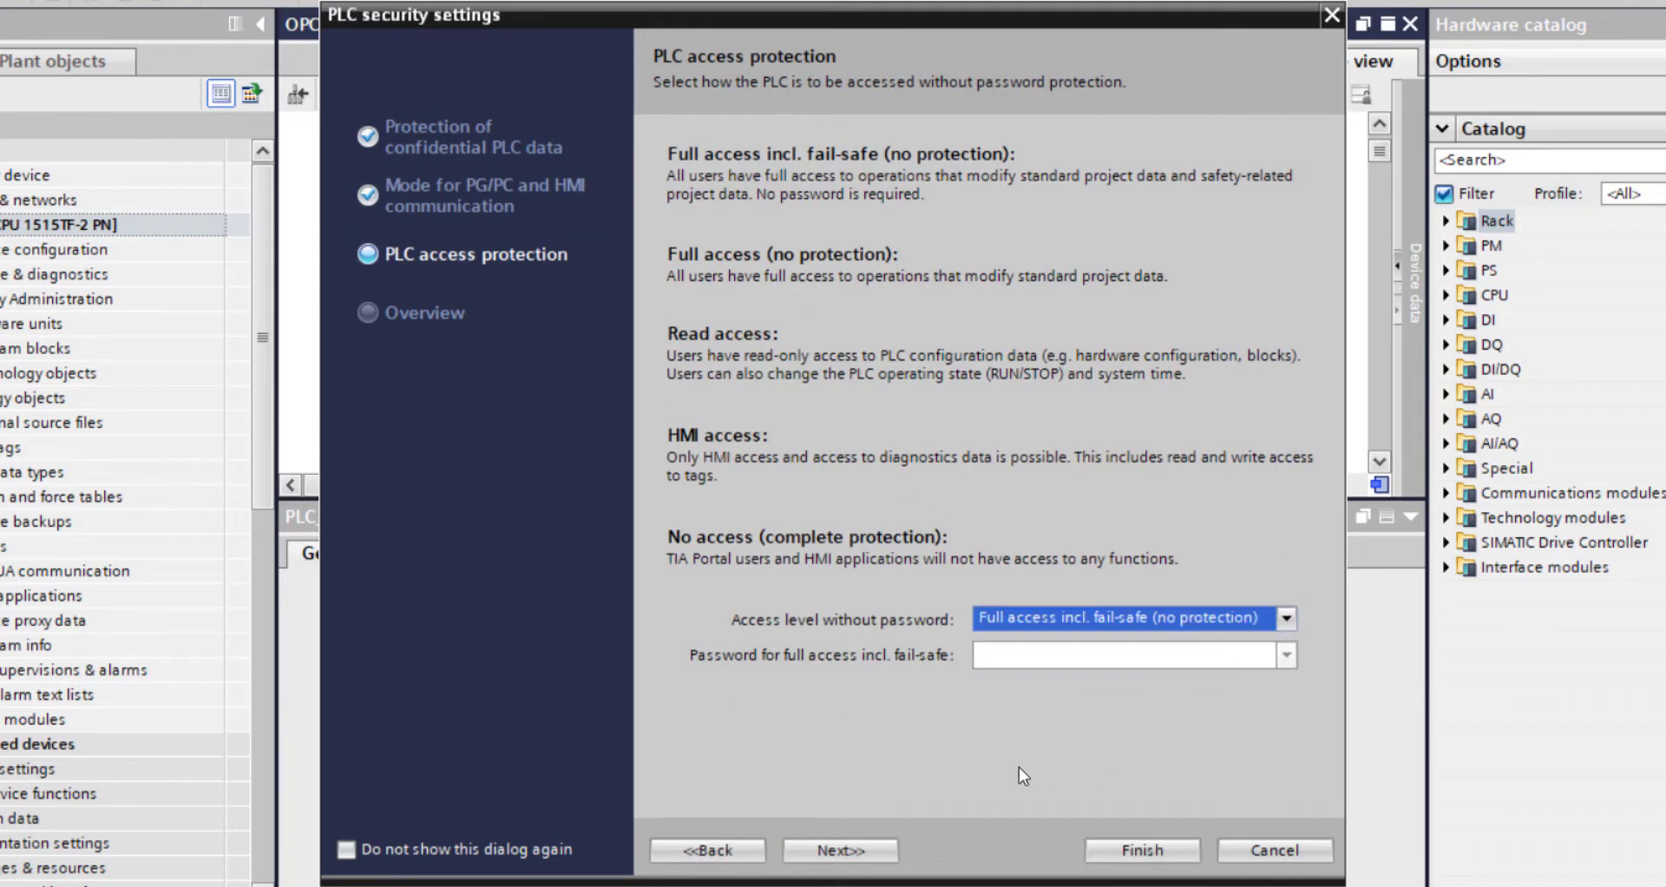
{"action": "left_click", "coordinate": [841, 851]}
{"action": "left_click", "coordinate": [1192, 844]}
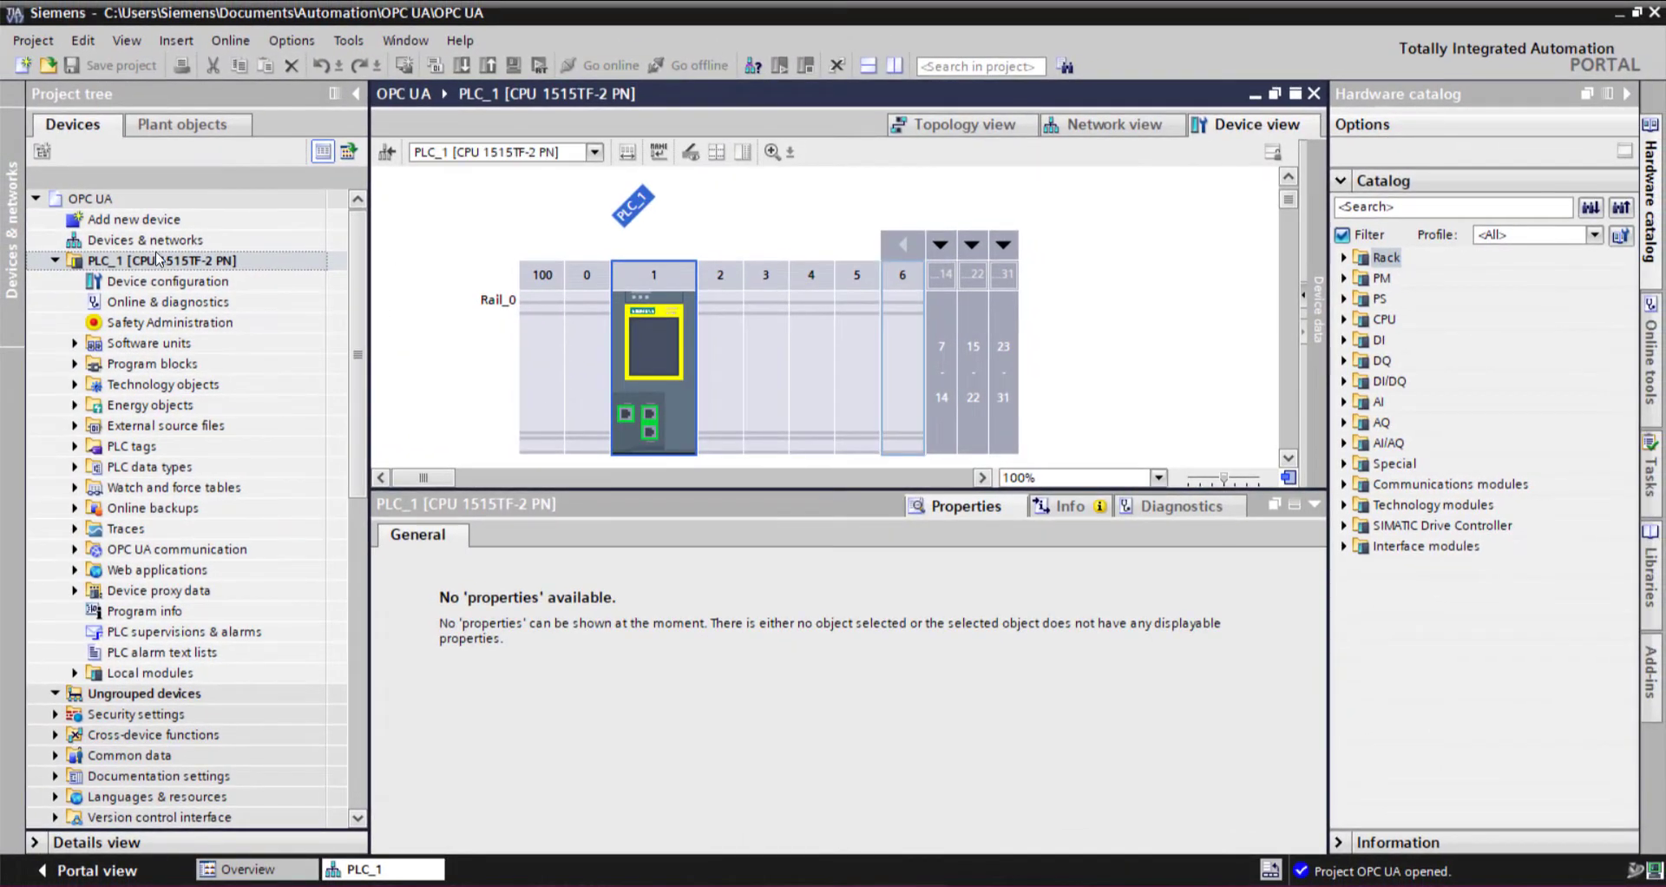
Add an ET 200SP CPU 1510SP F-1 PN controller with article number 6ES7 510-1SJ01-0AB0 to the project.
{"action": "double_click", "coordinate": [146, 225]}
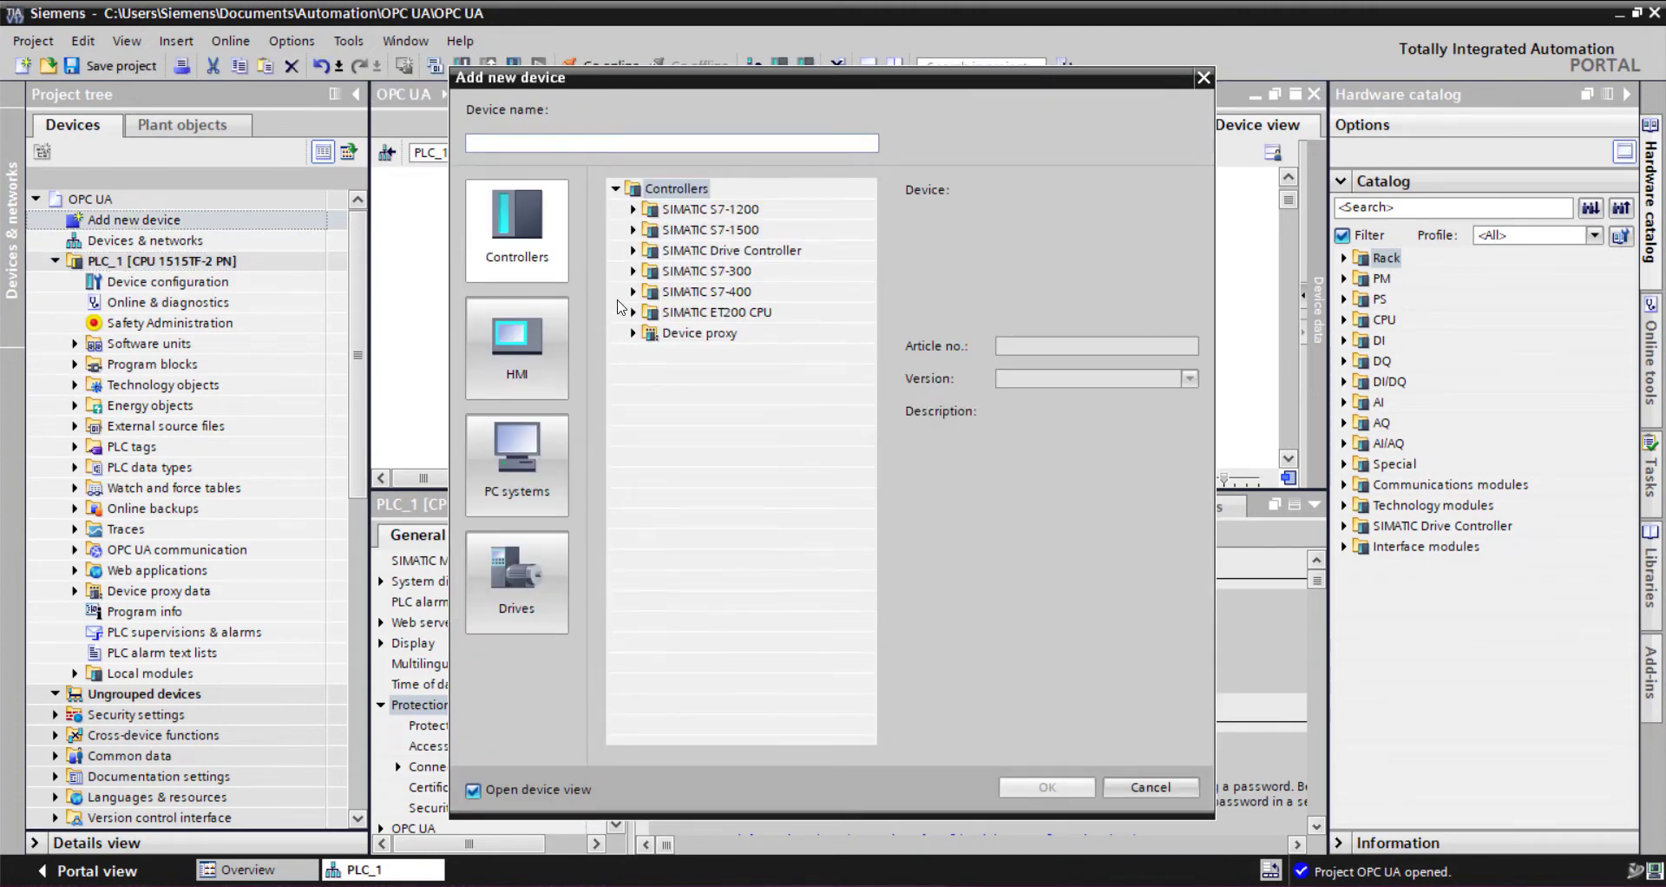
{"action": "left_click", "coordinate": [633, 313]}
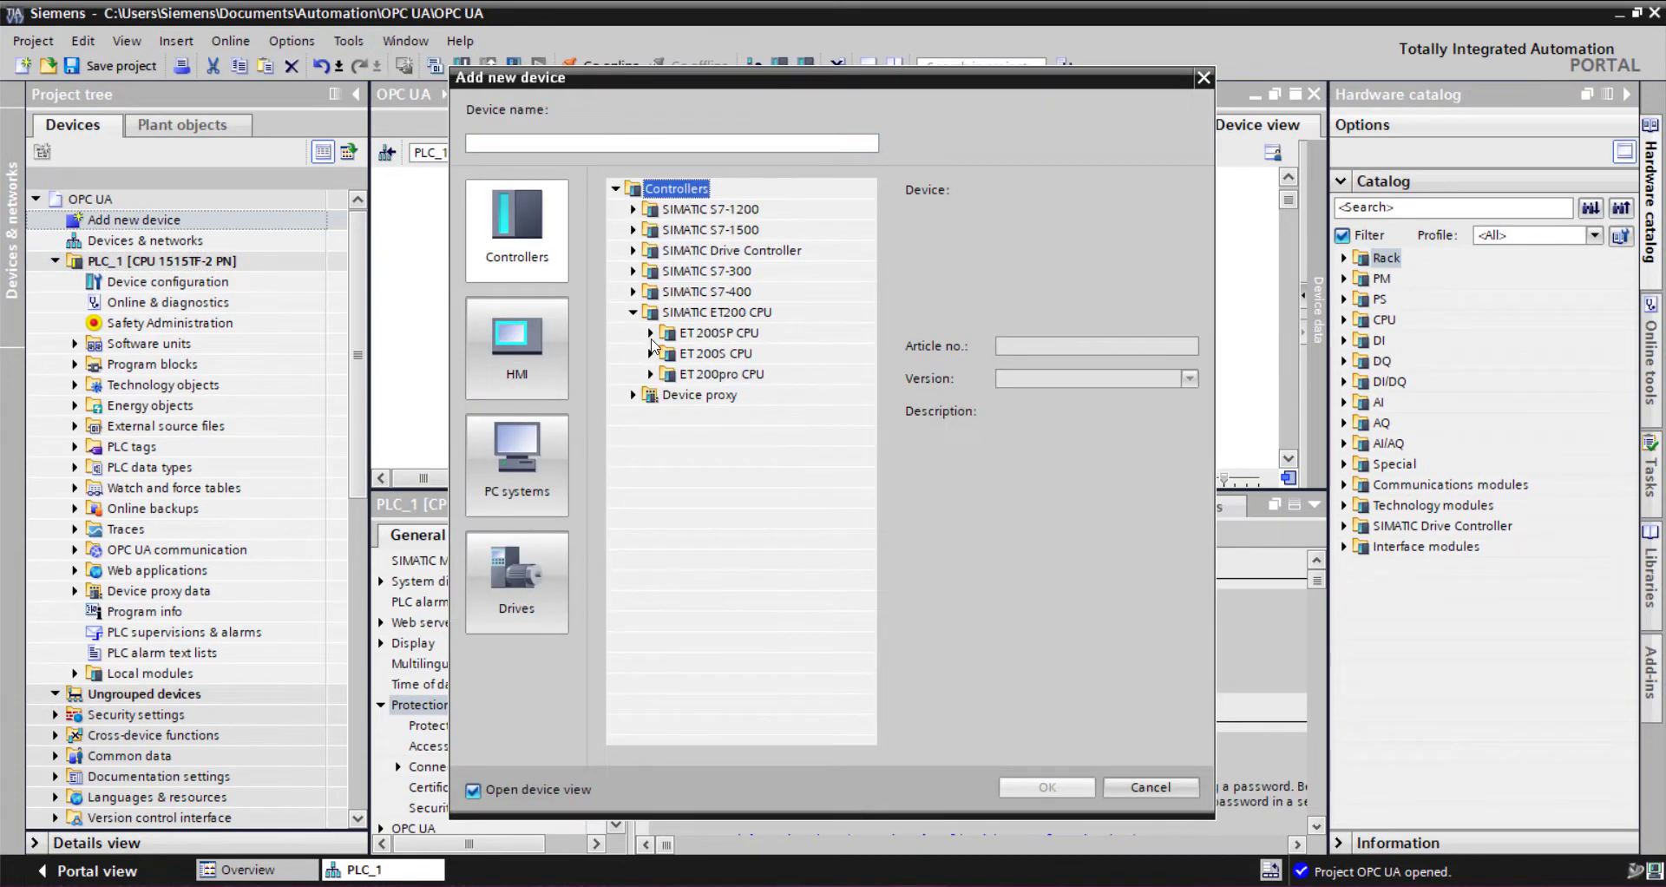
{"action": "left_click", "coordinate": [651, 333]}
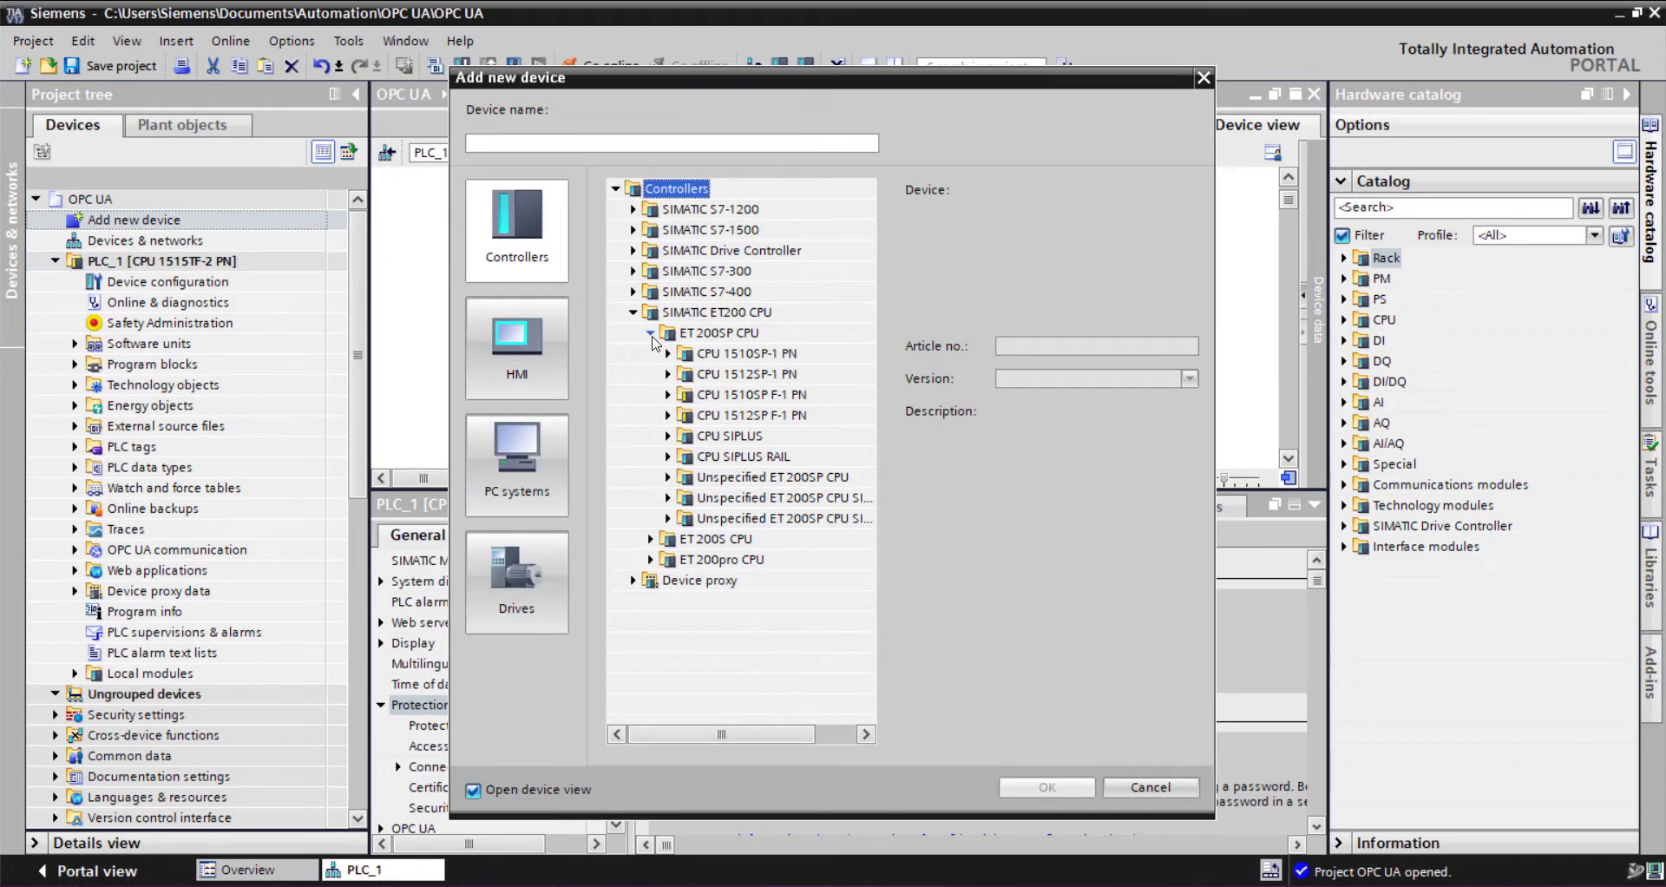
{"action": "left_click", "coordinate": [667, 395]}
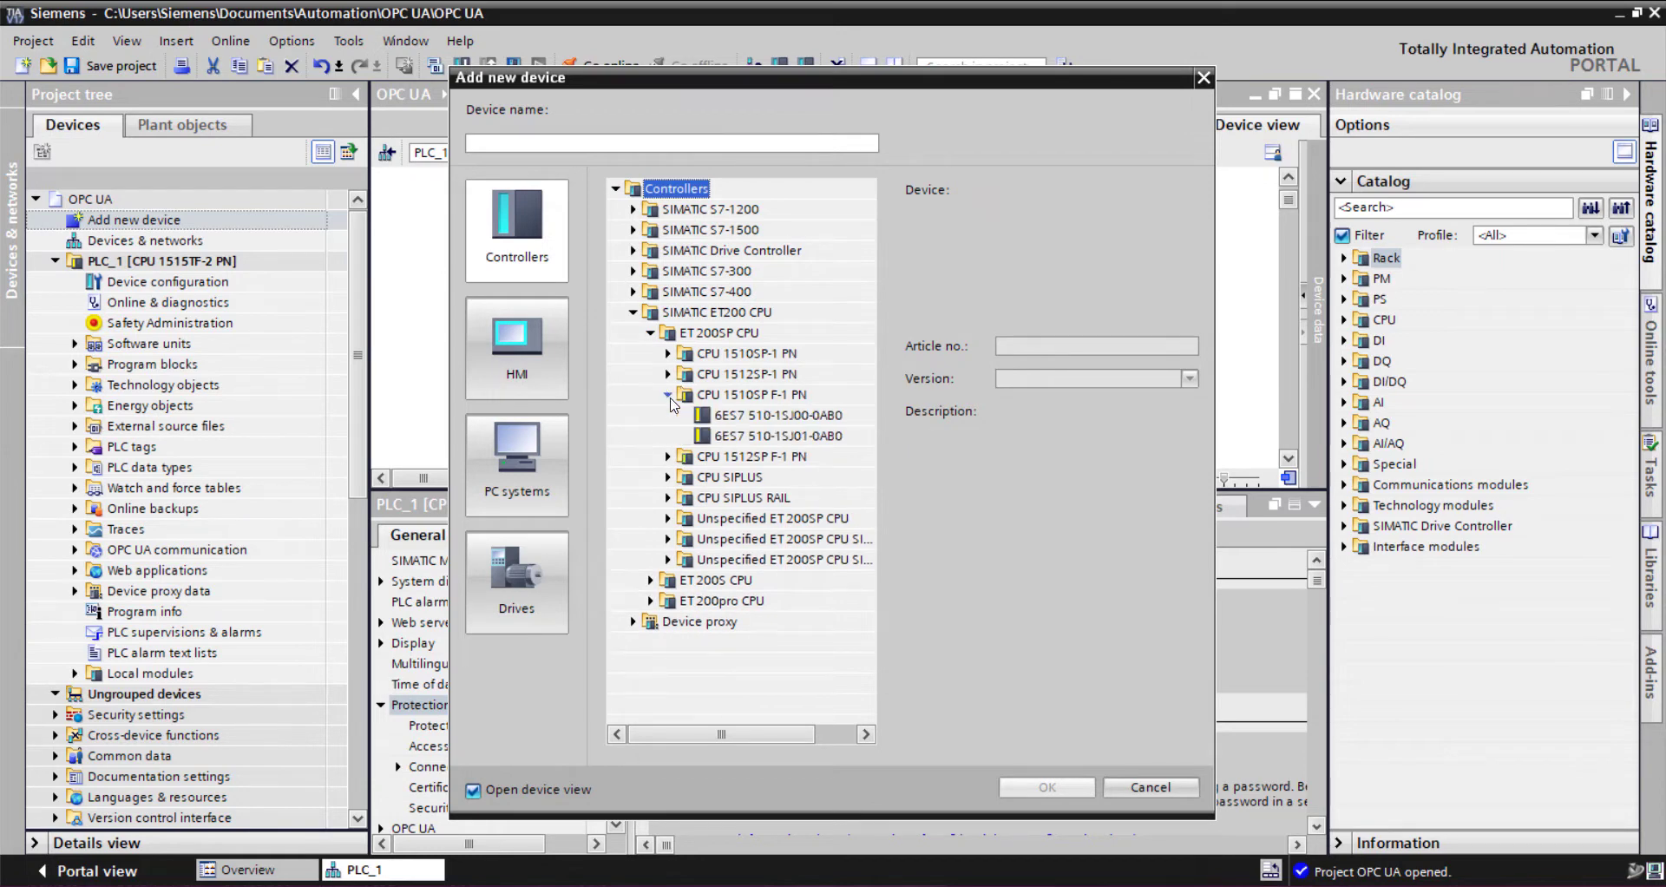
{"action": "double_click", "coordinate": [747, 435]}
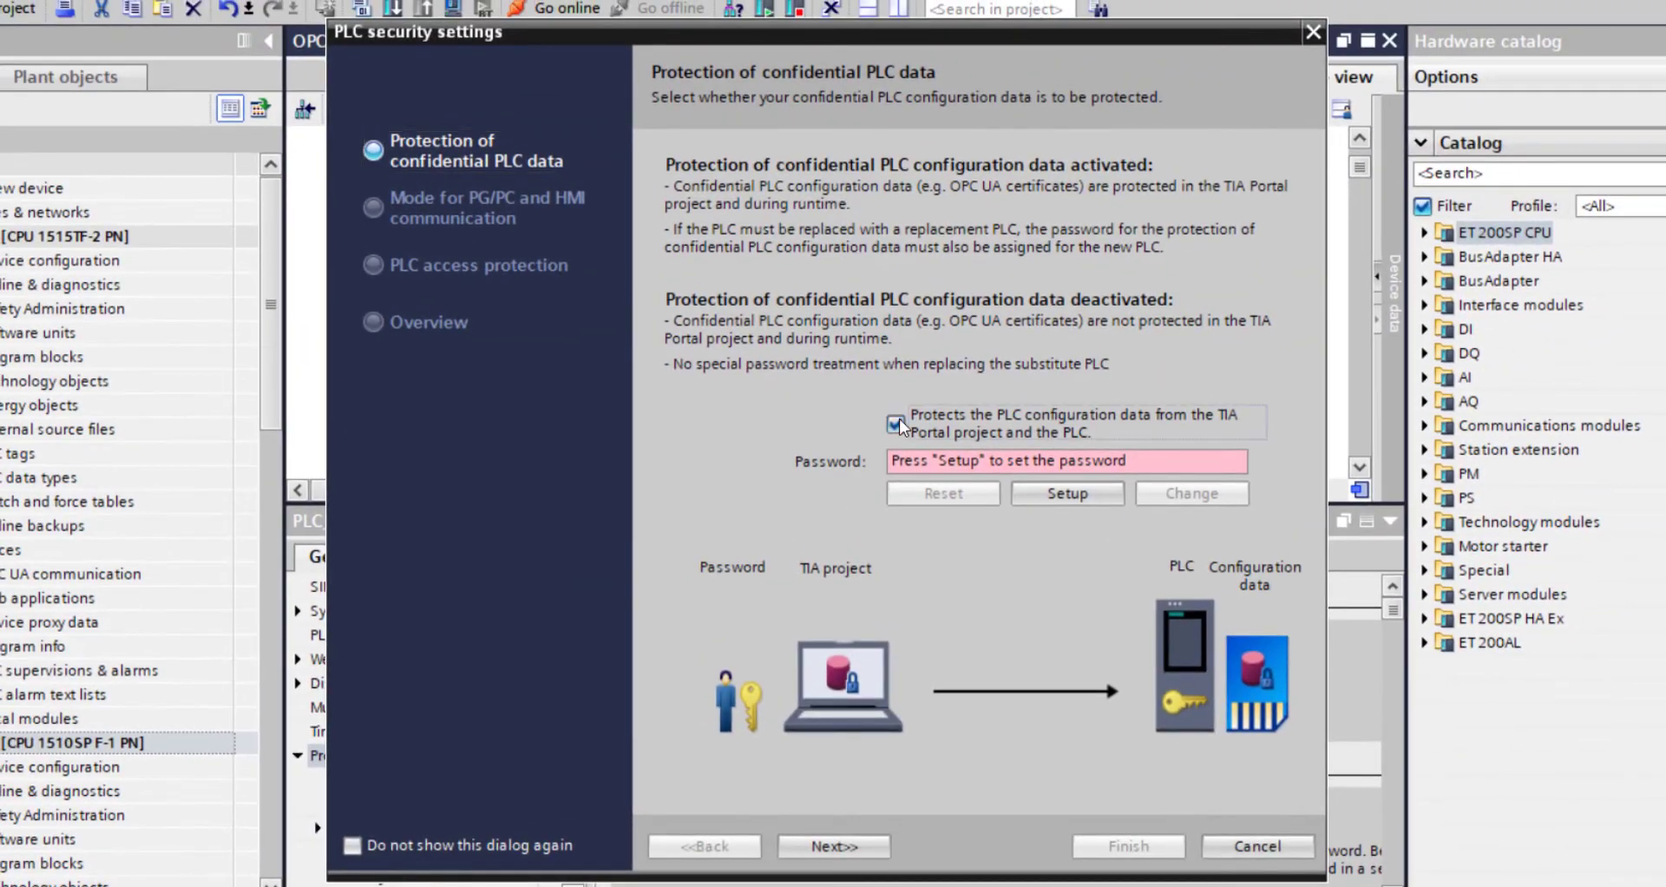
Finish the CPU 1510SP F-1 PN's security settings with access level full access incl. fail-safe (no protection).
{"action": "left_click", "coordinate": [841, 847]}
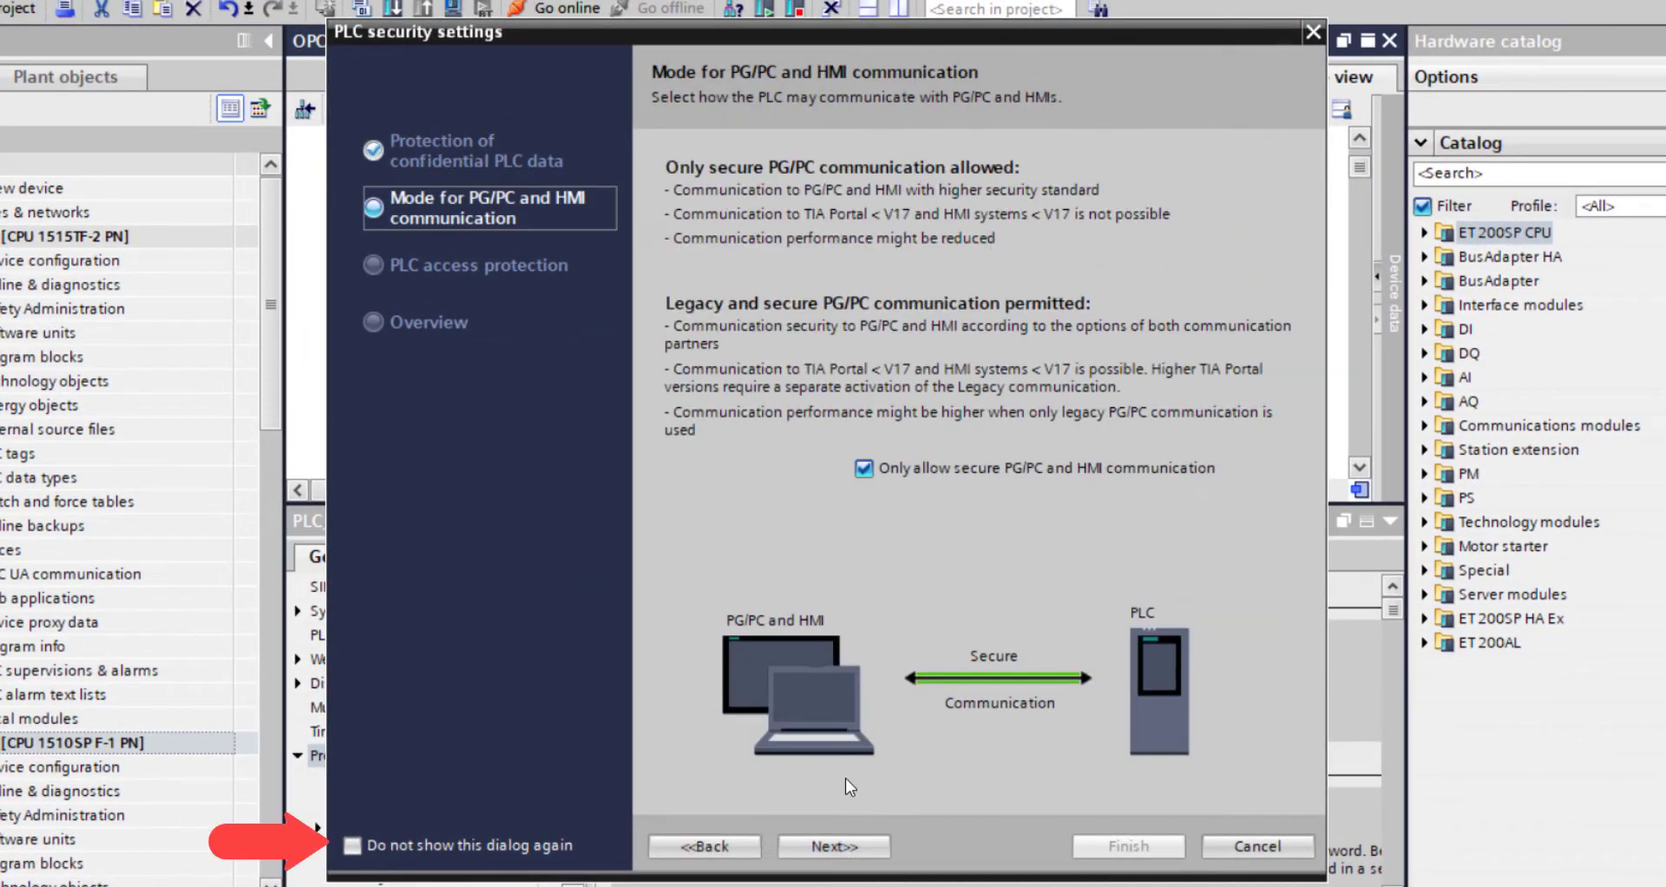
{"action": "left_click", "coordinate": [846, 849]}
{"action": "left_click", "coordinate": [1010, 627]}
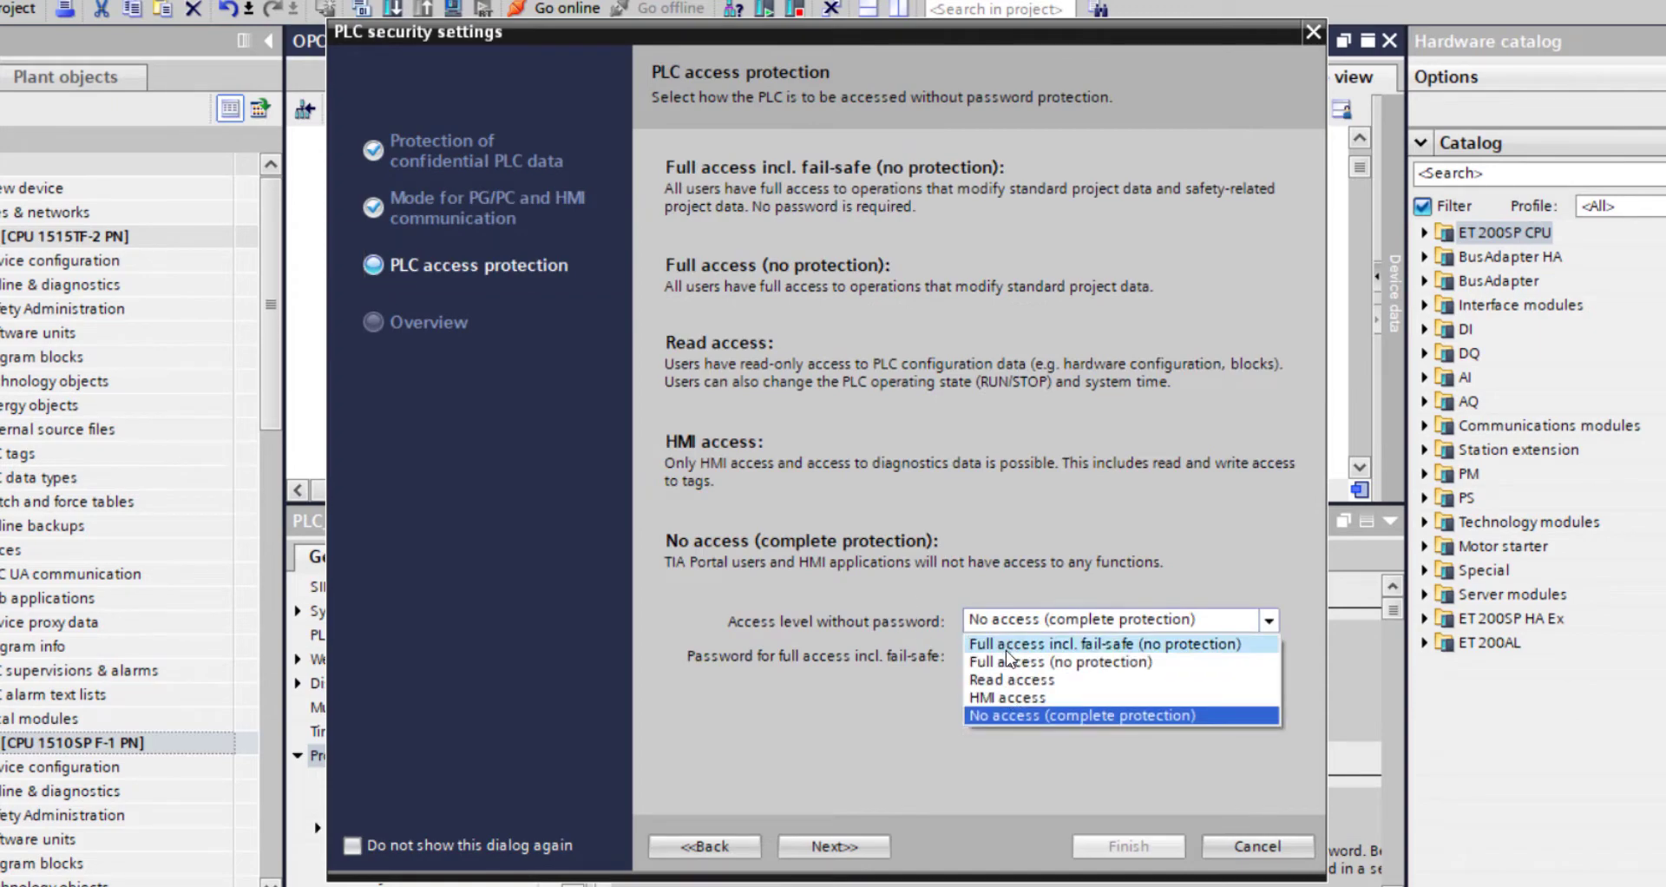
{"action": "left_click", "coordinate": [1042, 643]}
{"action": "left_click", "coordinate": [1119, 839]}
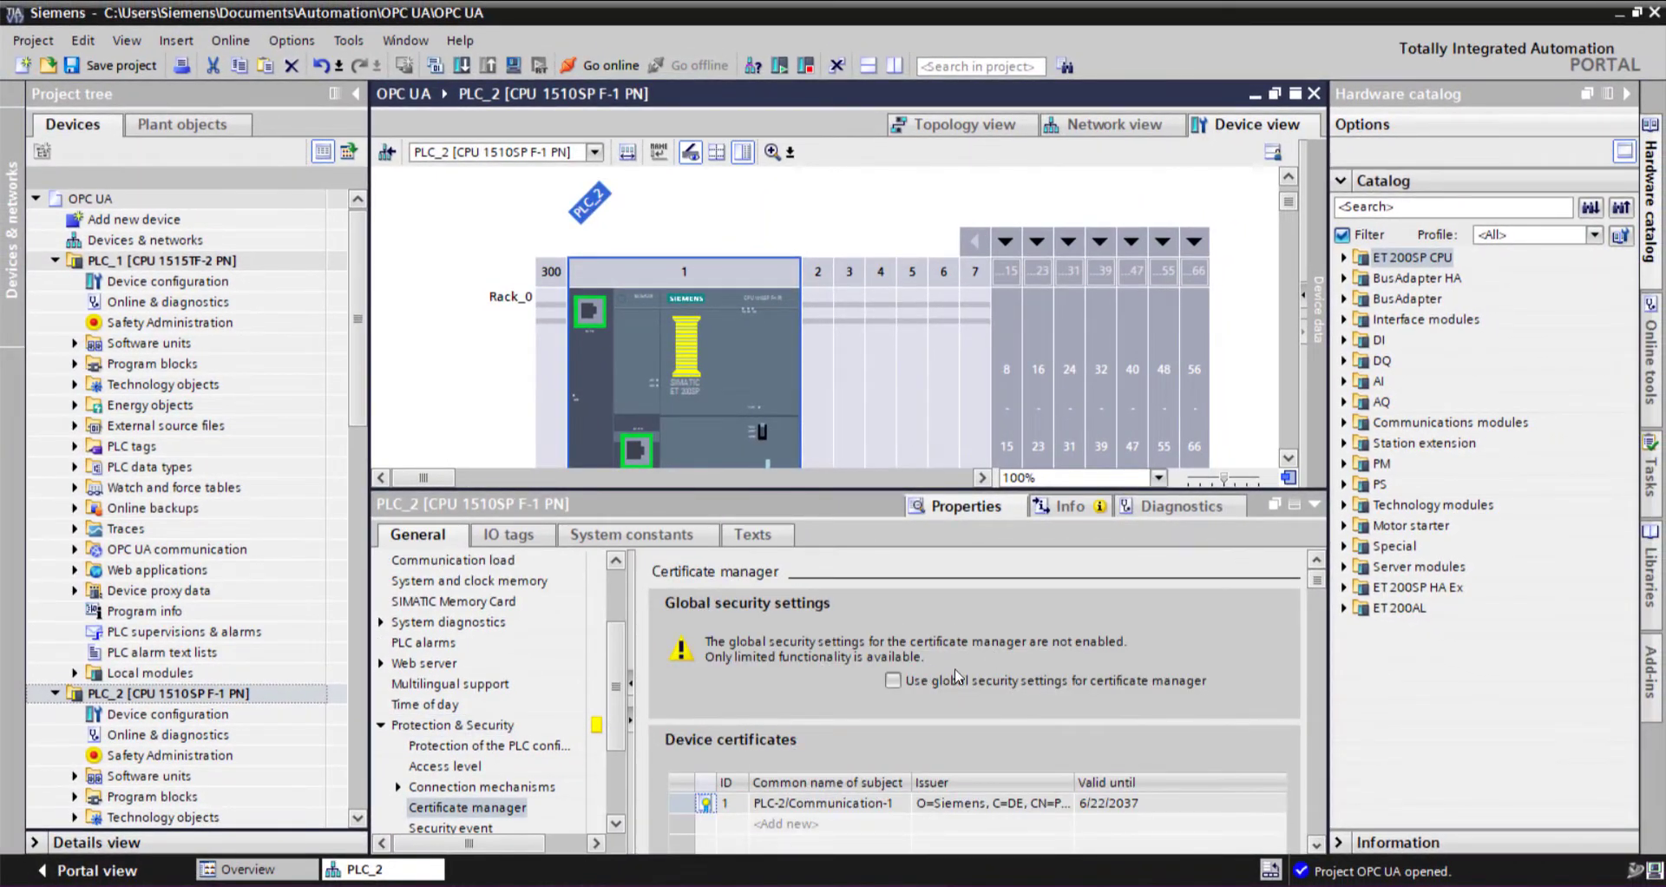
Collapse the device properties and hardware catalog, and show both controllers in the network view.
{"action": "left_click", "coordinate": [1314, 504]}
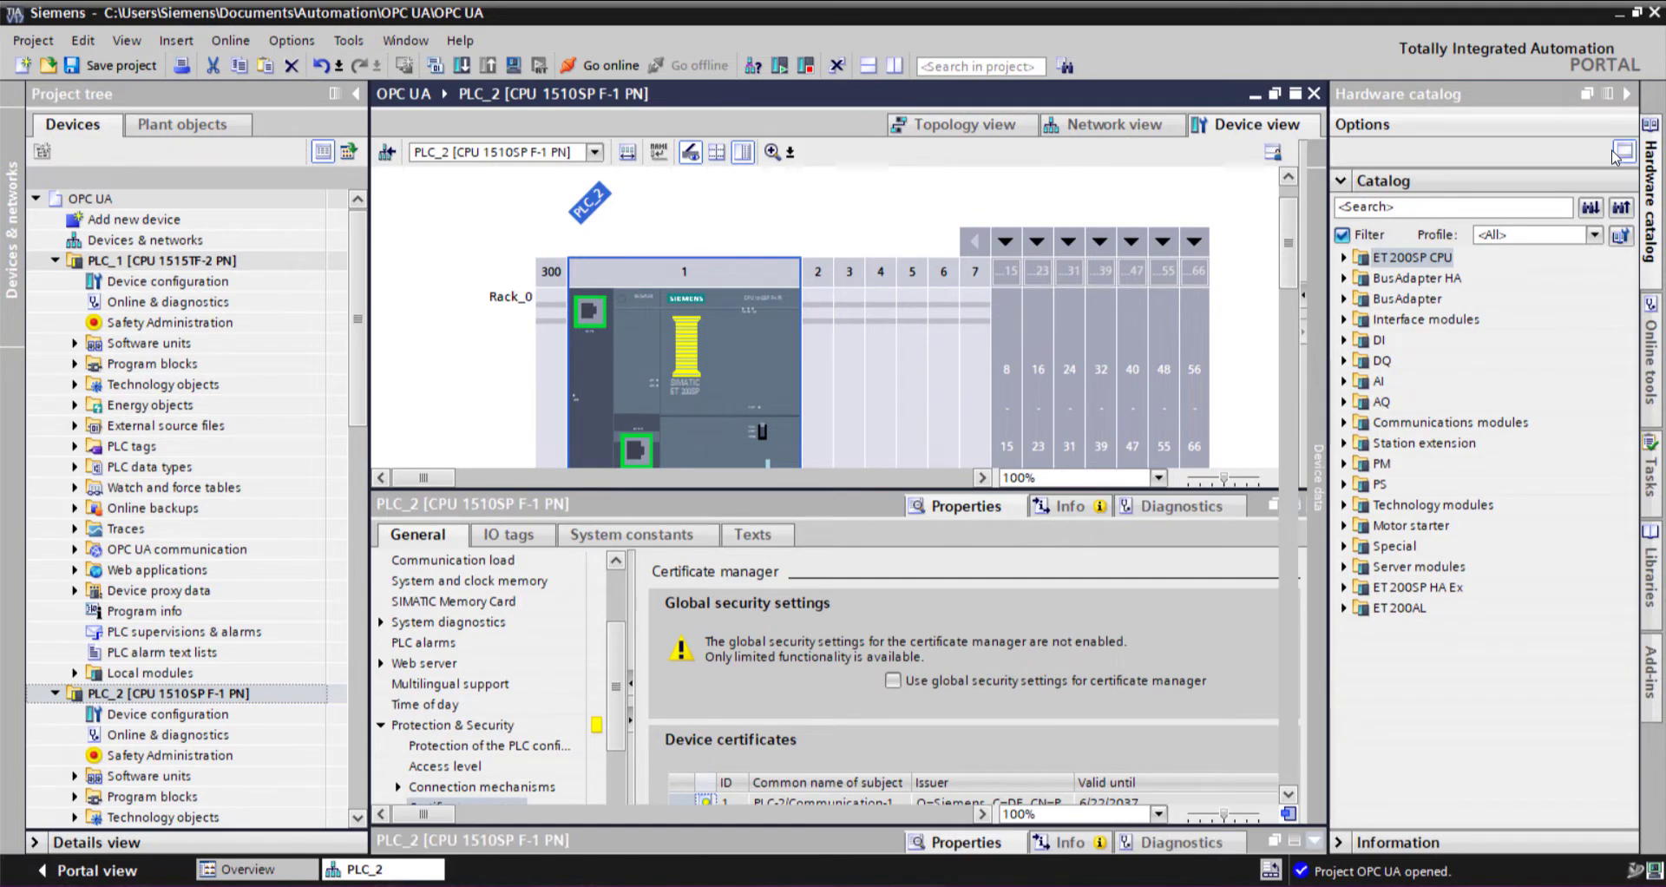
{"action": "left_click", "coordinate": [1627, 94]}
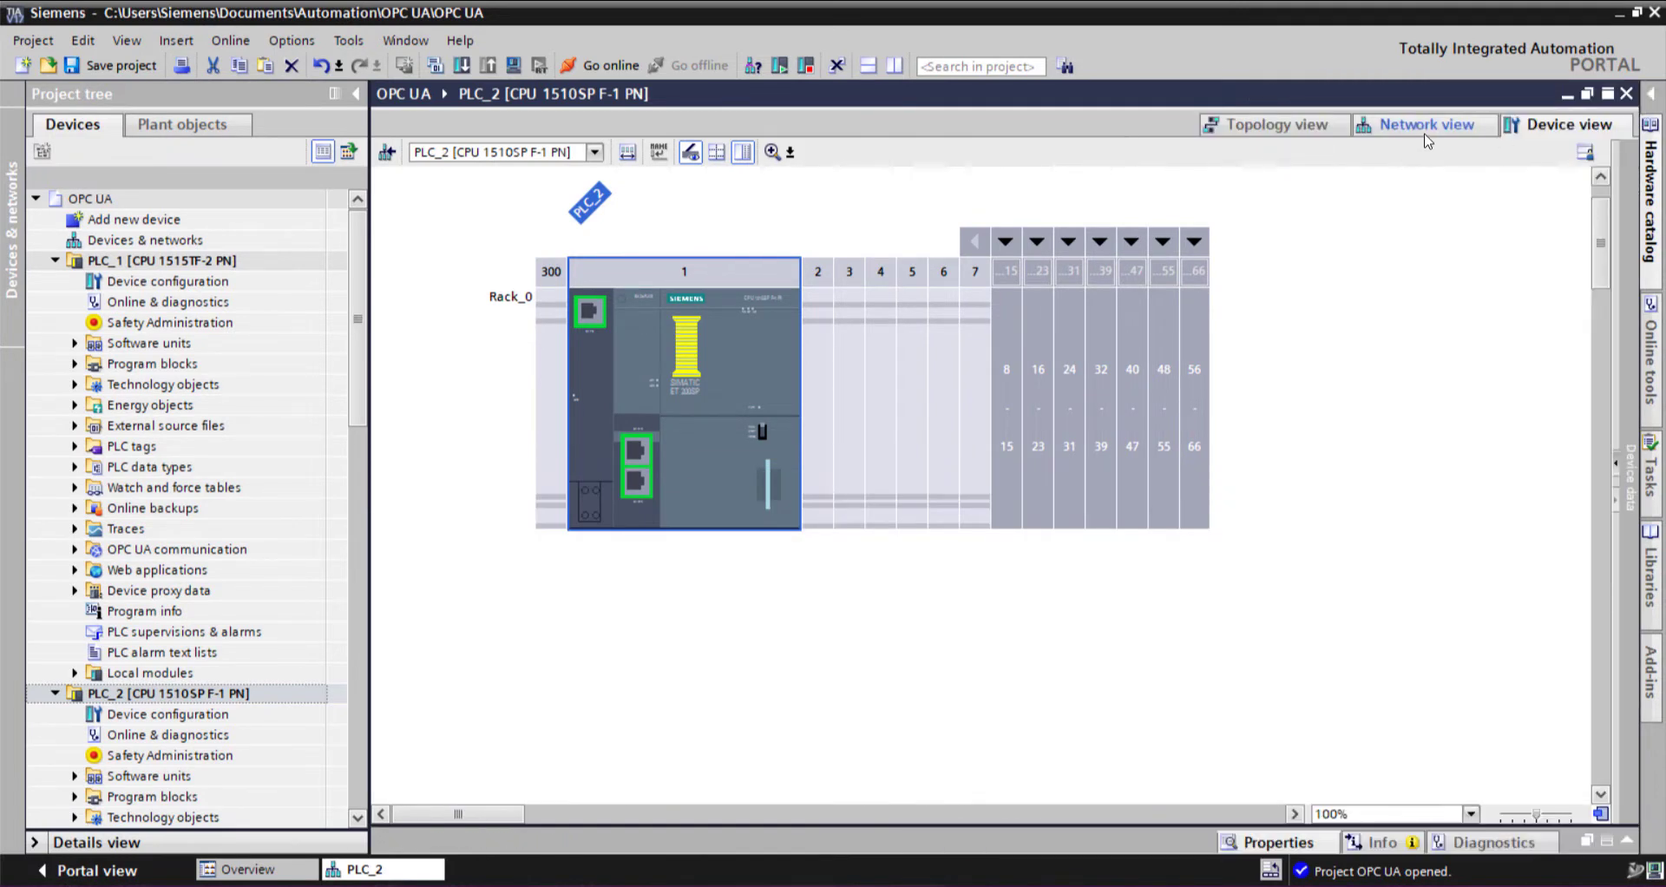
{"action": "left_click", "coordinate": [1361, 165]}
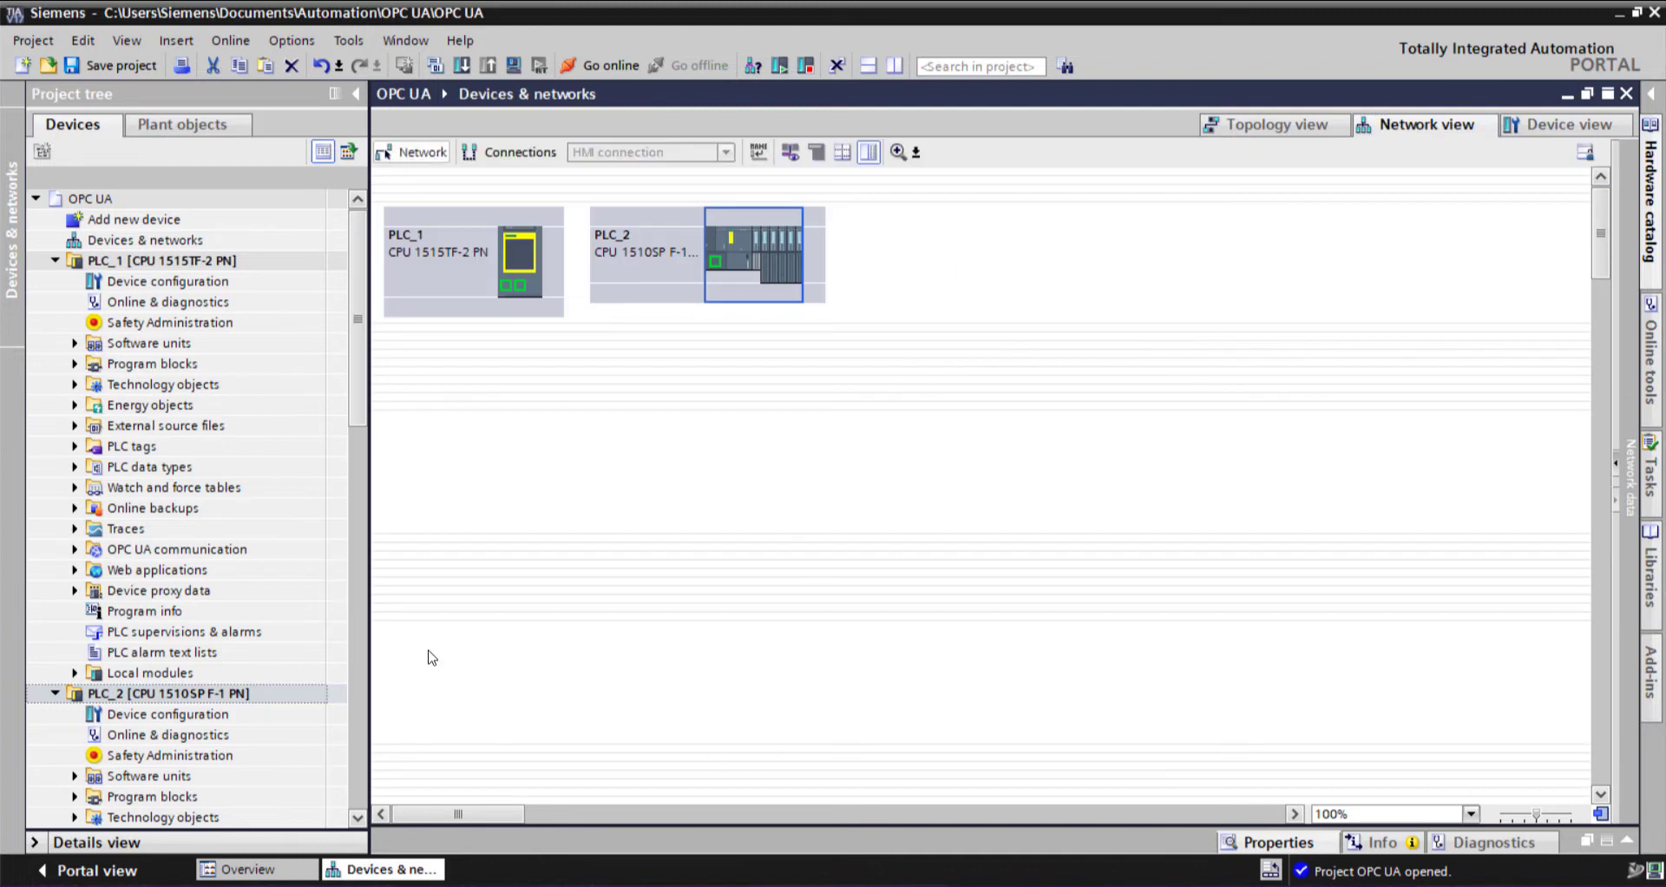
Collapse both PLCs and the OPC UA project in the project tree.
{"action": "left_click", "coordinate": [56, 260]}
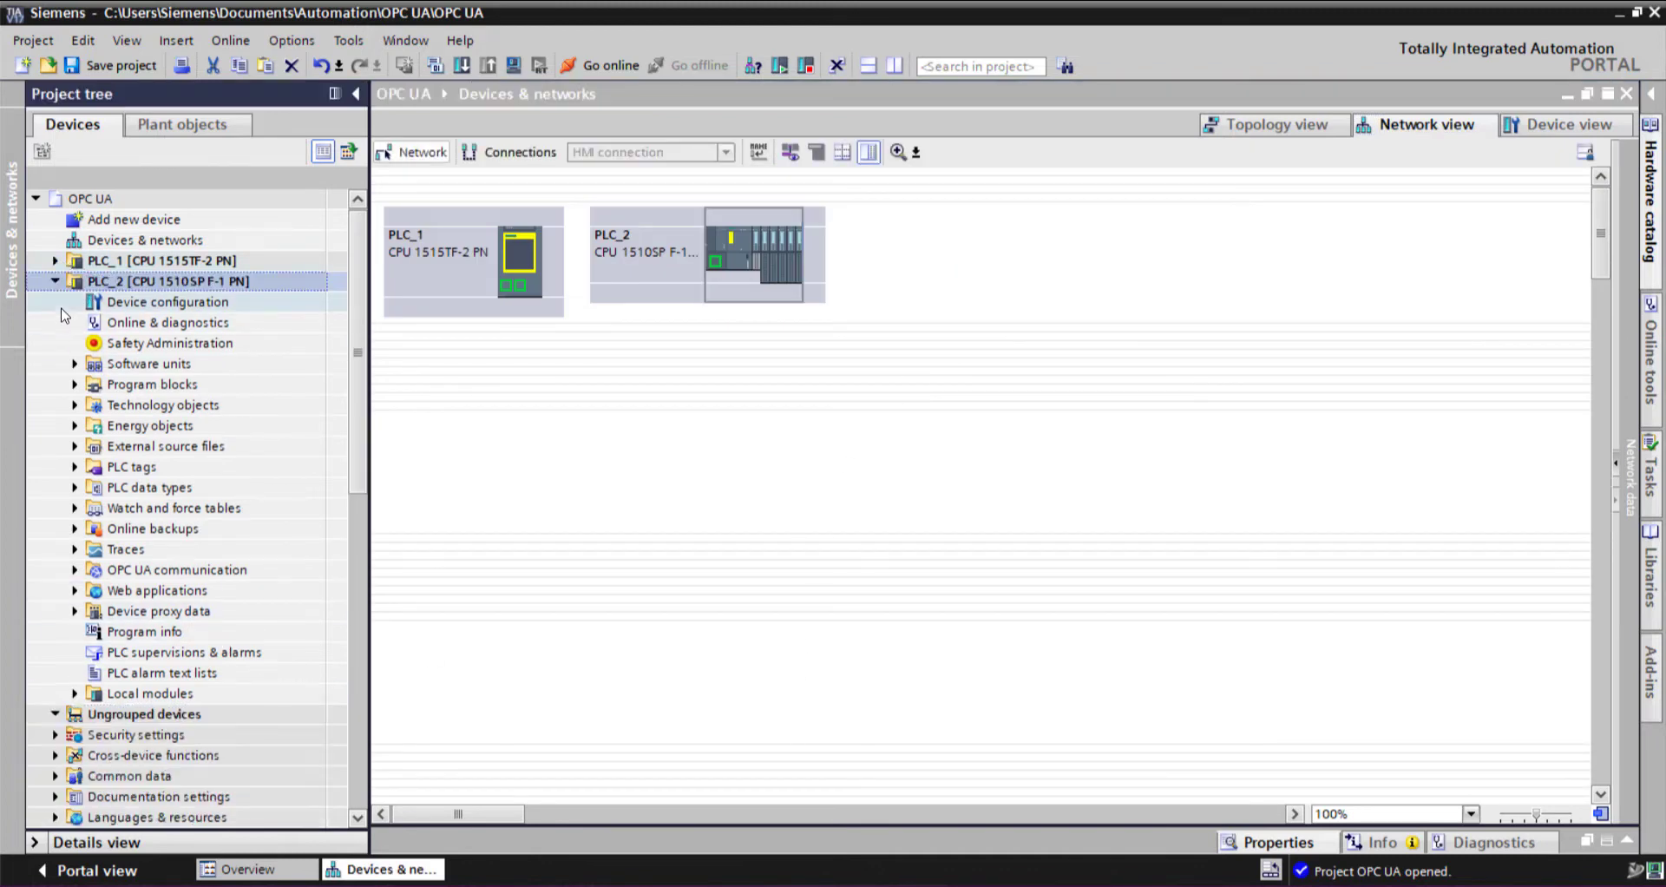
{"action": "left_click", "coordinate": [55, 281]}
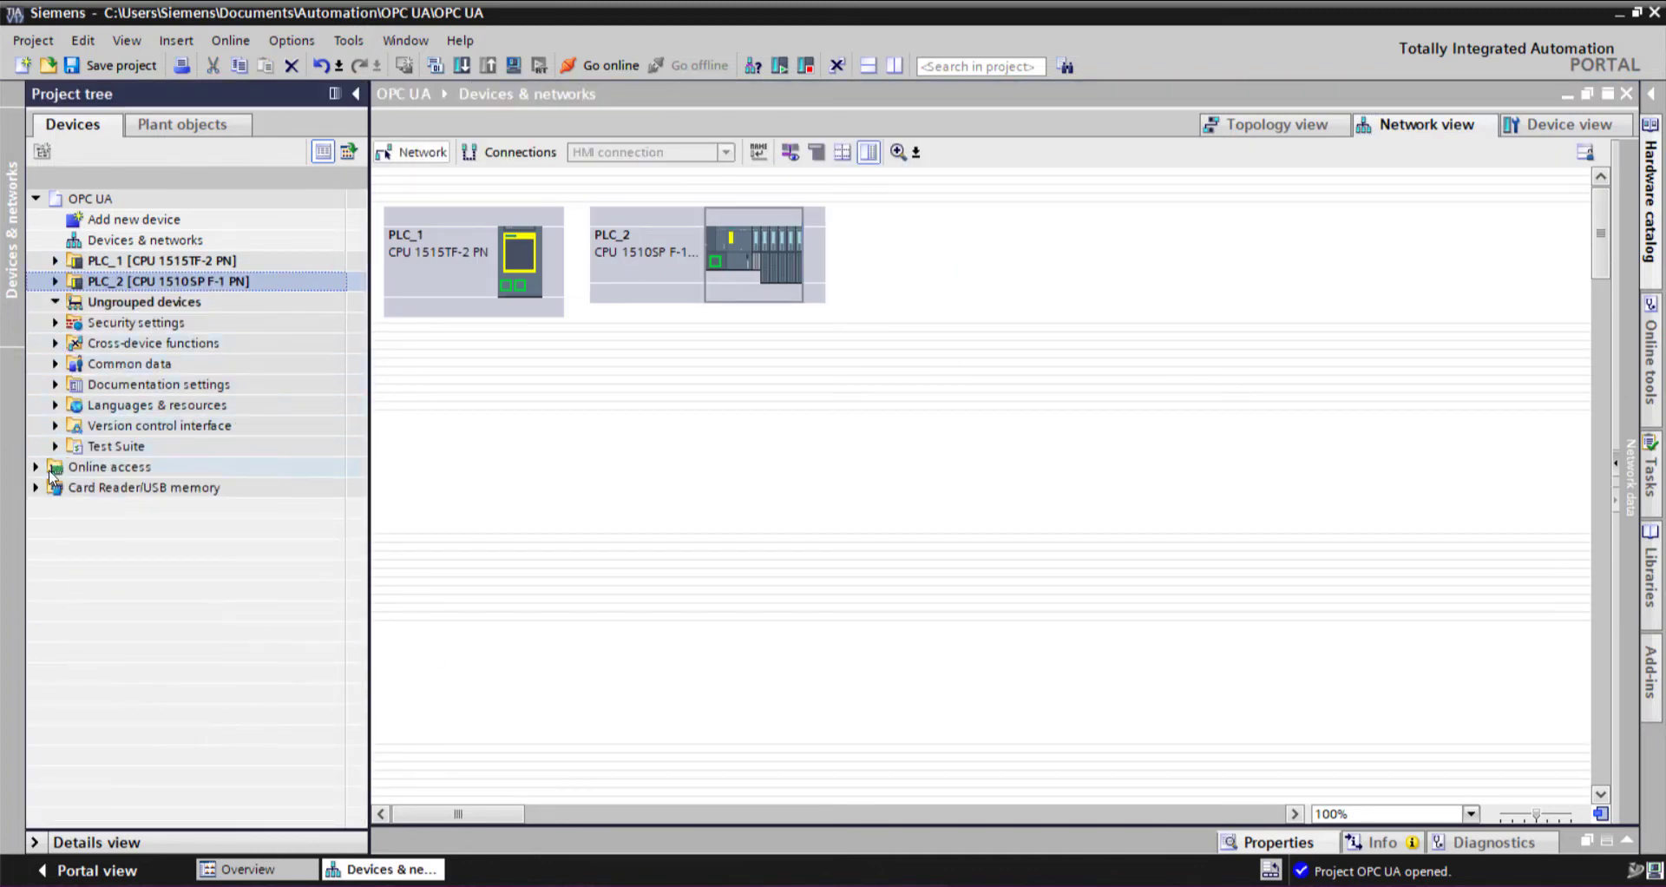
{"action": "left_click", "coordinate": [36, 198]}
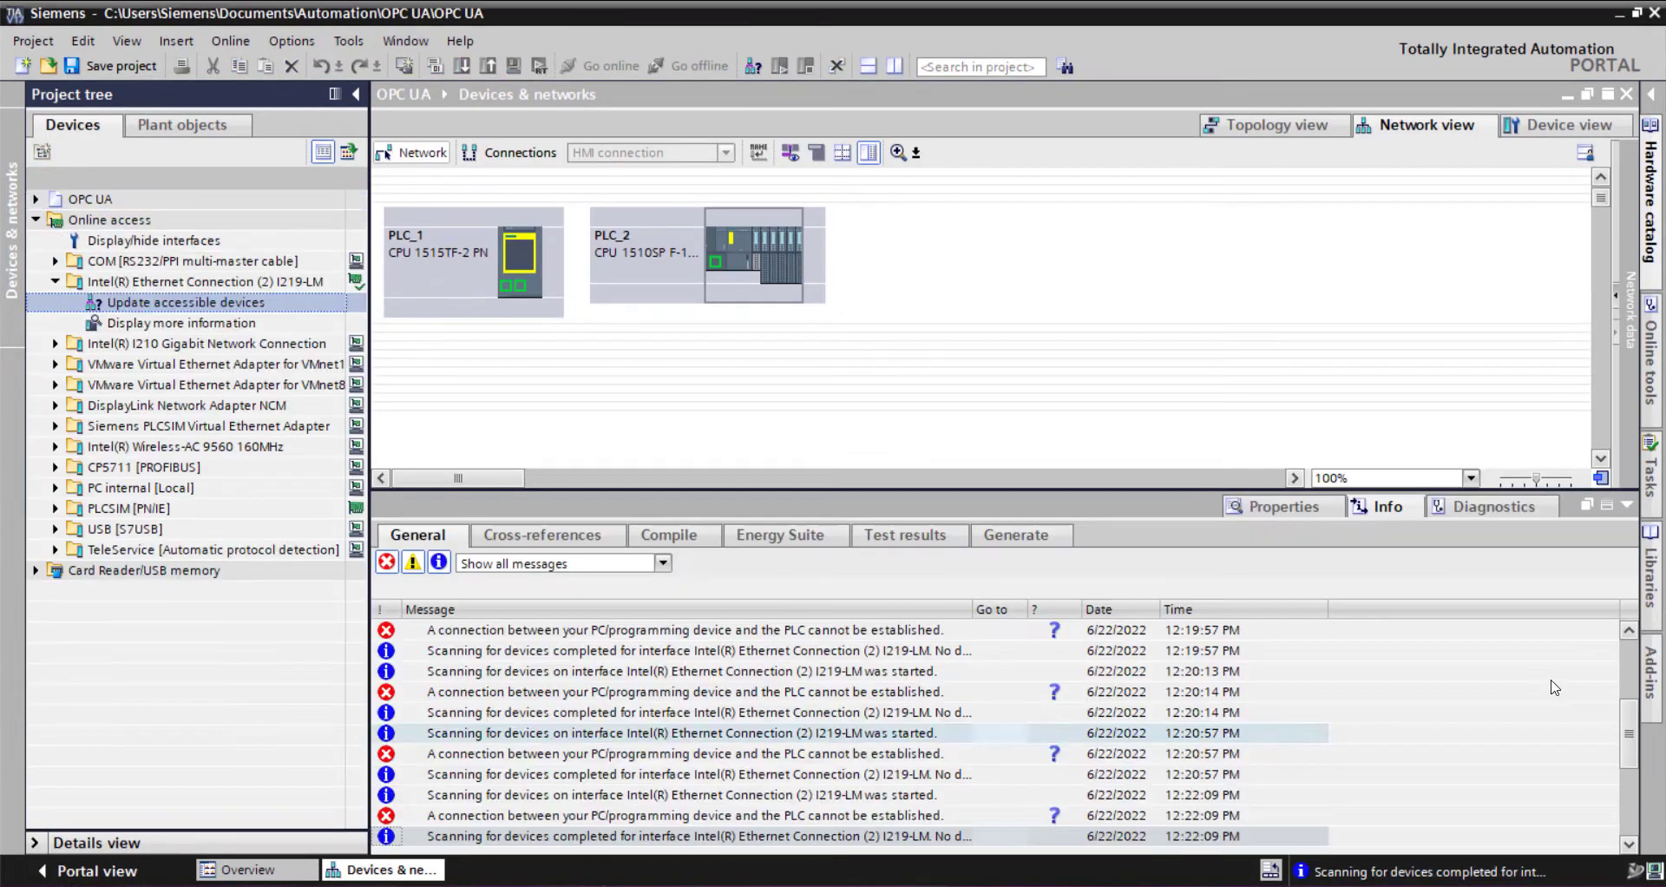
Rename the CPU 1510SP F-1 PN device as PLC_3 in the network view.
{"action": "left_click", "coordinate": [635, 241]}
{"action": "left_click", "coordinate": [634, 242]}
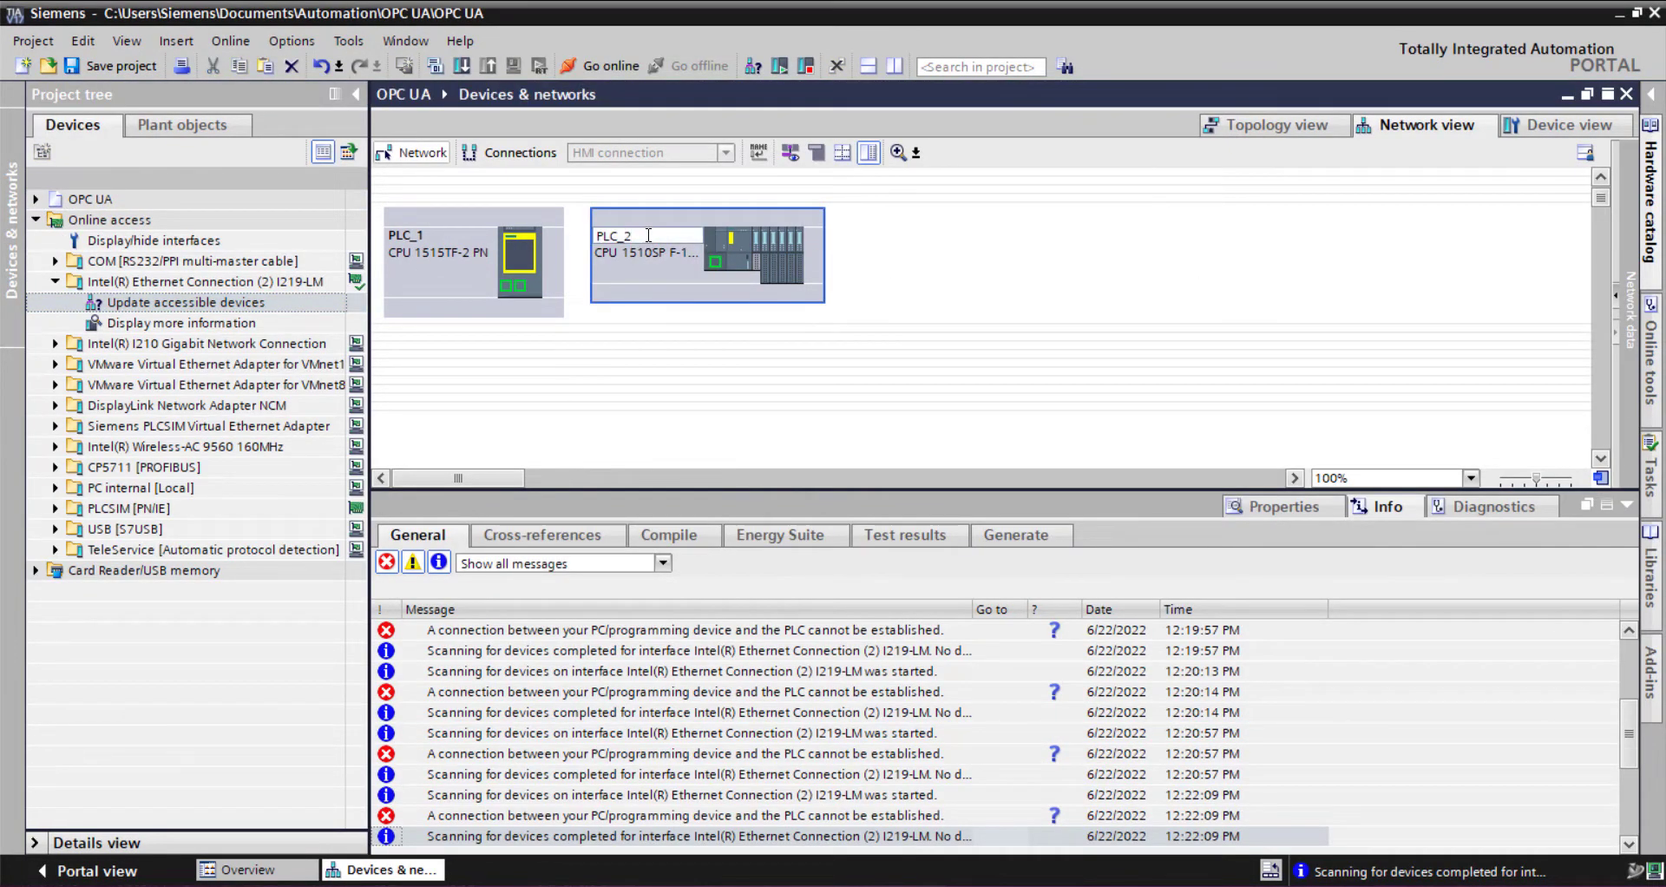
{"action": "key", "text": "BackSpace"}
{"action": "type", "text": "3"}
{"action": "key", "text": "Return"}
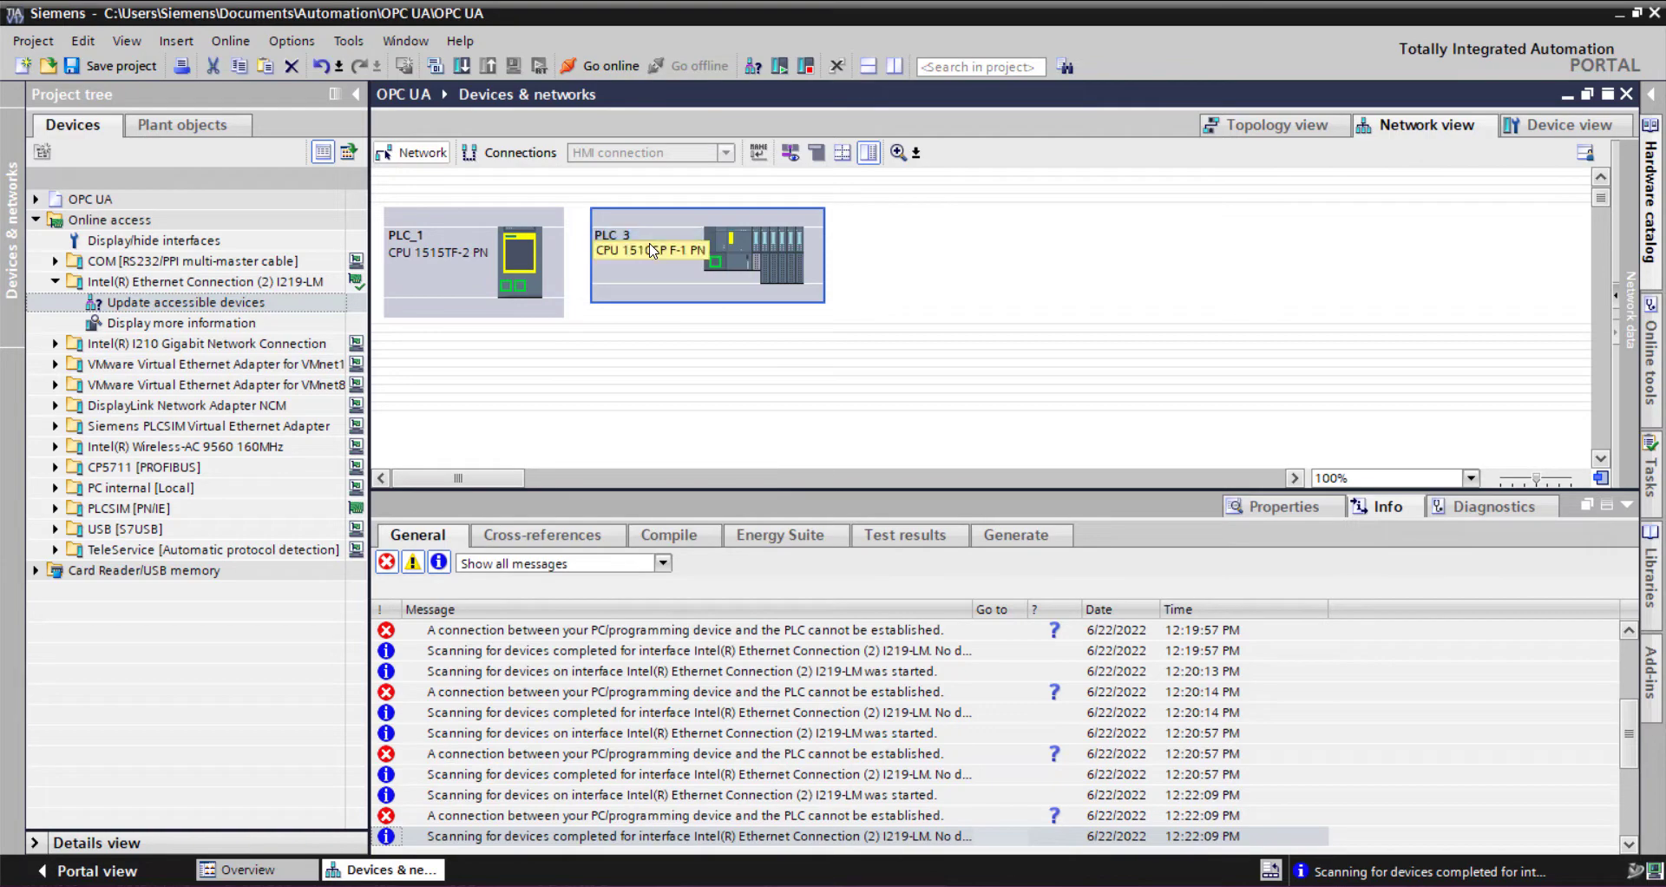
Rename the CPU 1515TF-2 PN device as PLC_2 in the network view.
{"action": "left_click", "coordinate": [433, 247]}
{"action": "key", "text": "BackSpace"}
{"action": "type", "text": "2"}
{"action": "key", "text": "Return"}
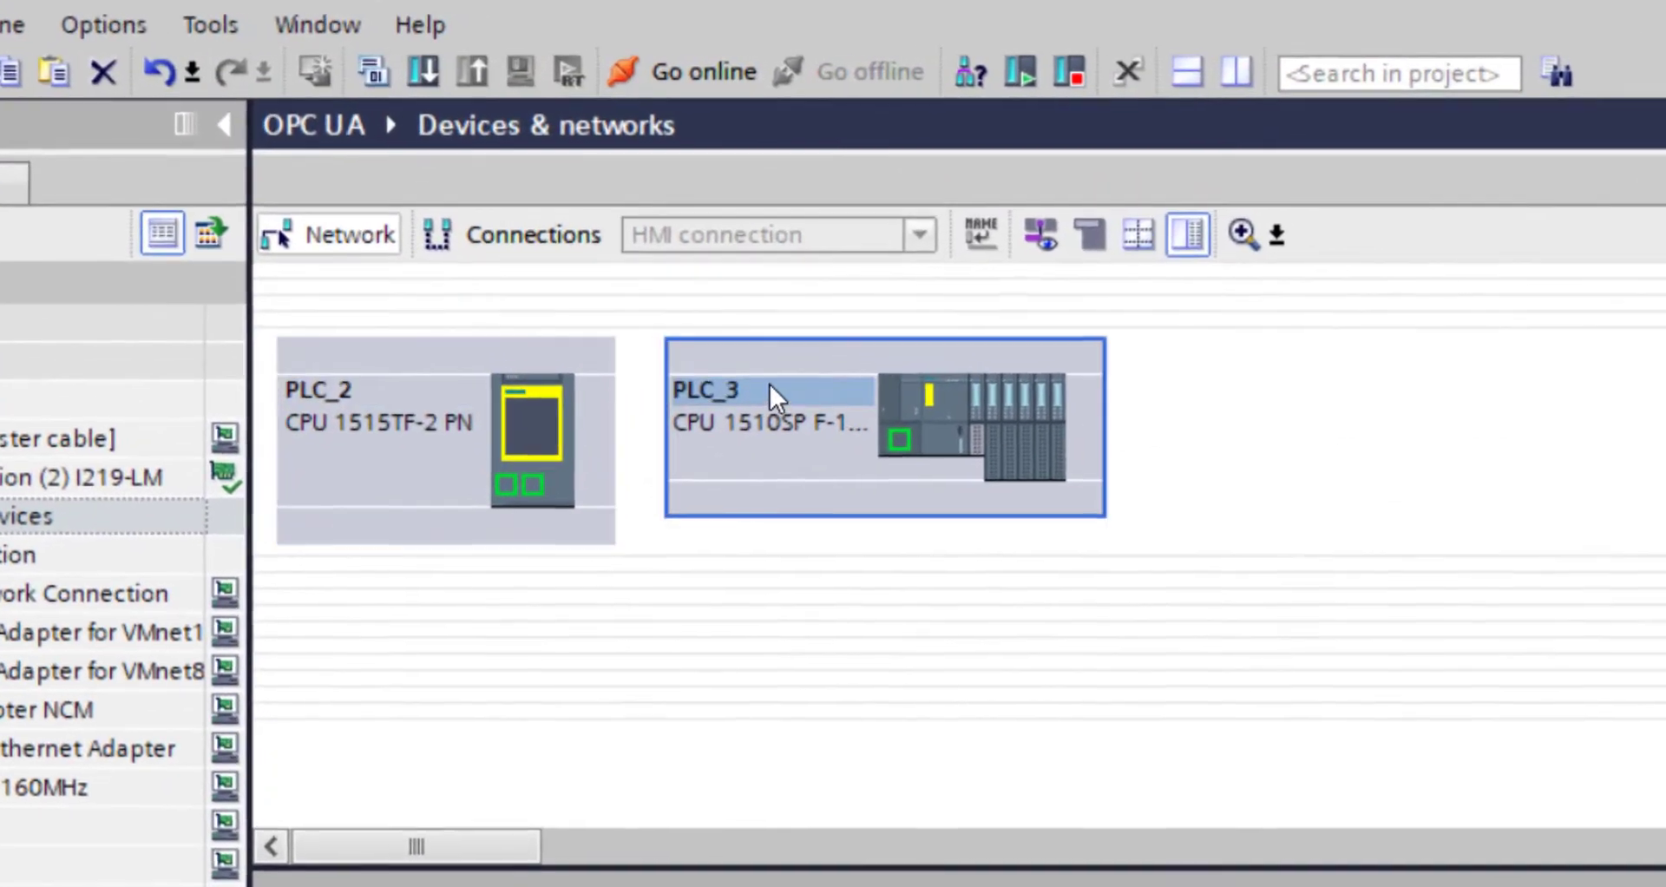
Rename the CPU 1510SP F-1 PN device as PLC_1 in the network view.
{"action": "left_click", "coordinate": [771, 388]}
{"action": "key", "text": "BackSpace"}
{"action": "type", "text": "1"}
{"action": "key", "text": "Return"}
Network PLC_2's second PROFINET interface with PLC_1's interface and compile both PLCs.
{"action": "left_click_drag", "start_coordinate": [529, 486], "coordinate": [901, 441]}
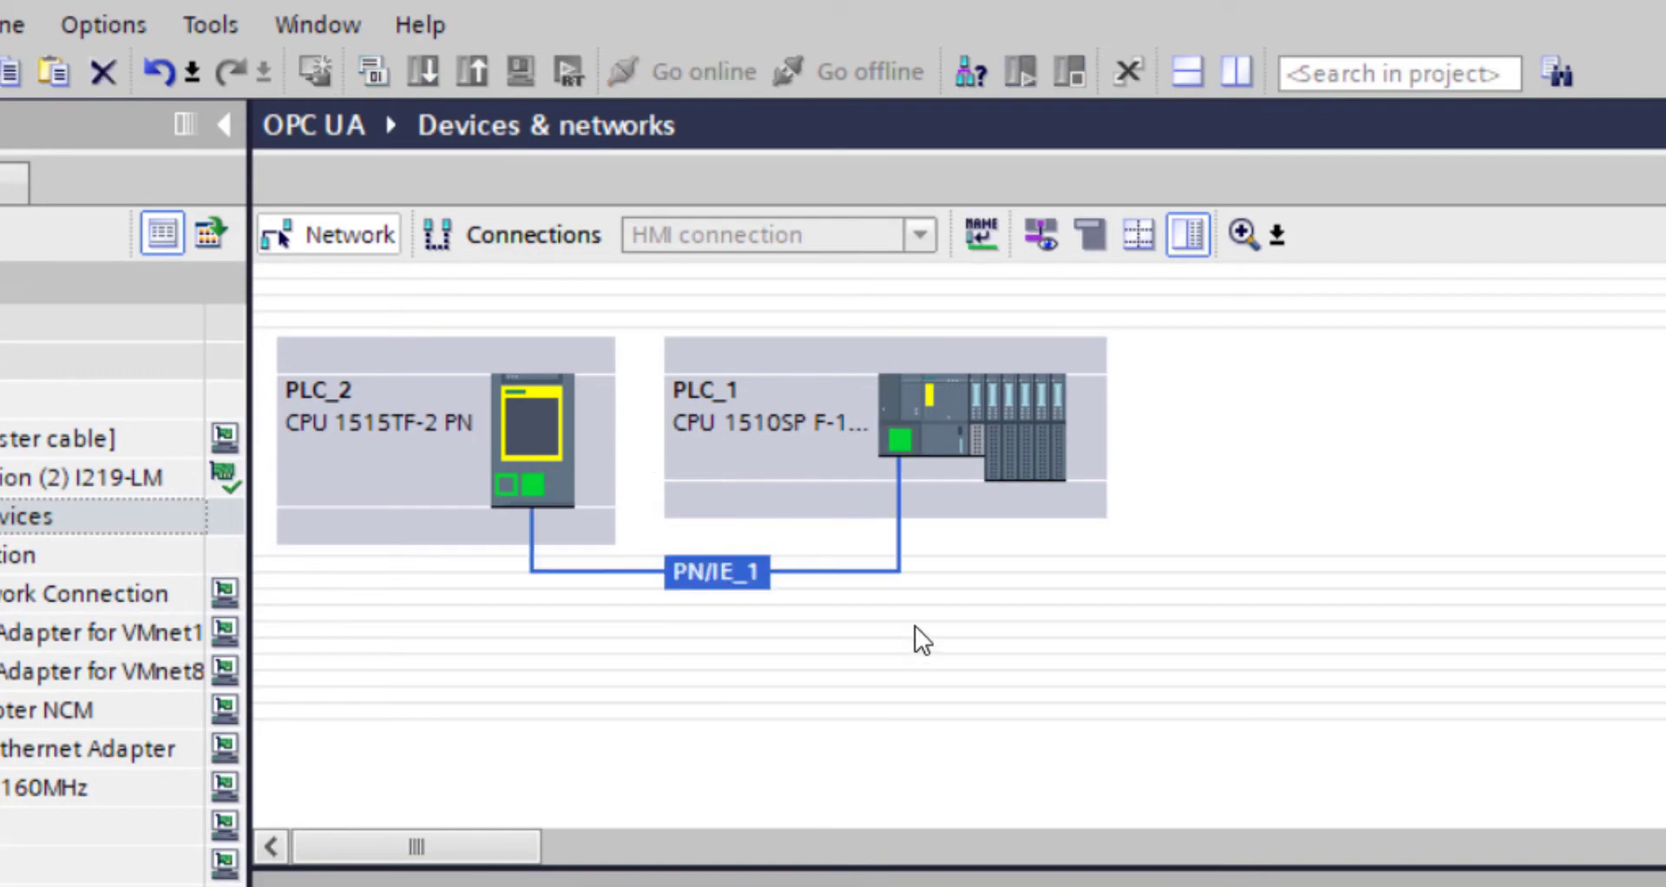
{"action": "left_click", "coordinate": [939, 434]}
{"action": "left_click", "coordinate": [543, 393], "text": "ctrl"}
{"action": "left_click", "coordinate": [375, 75]}
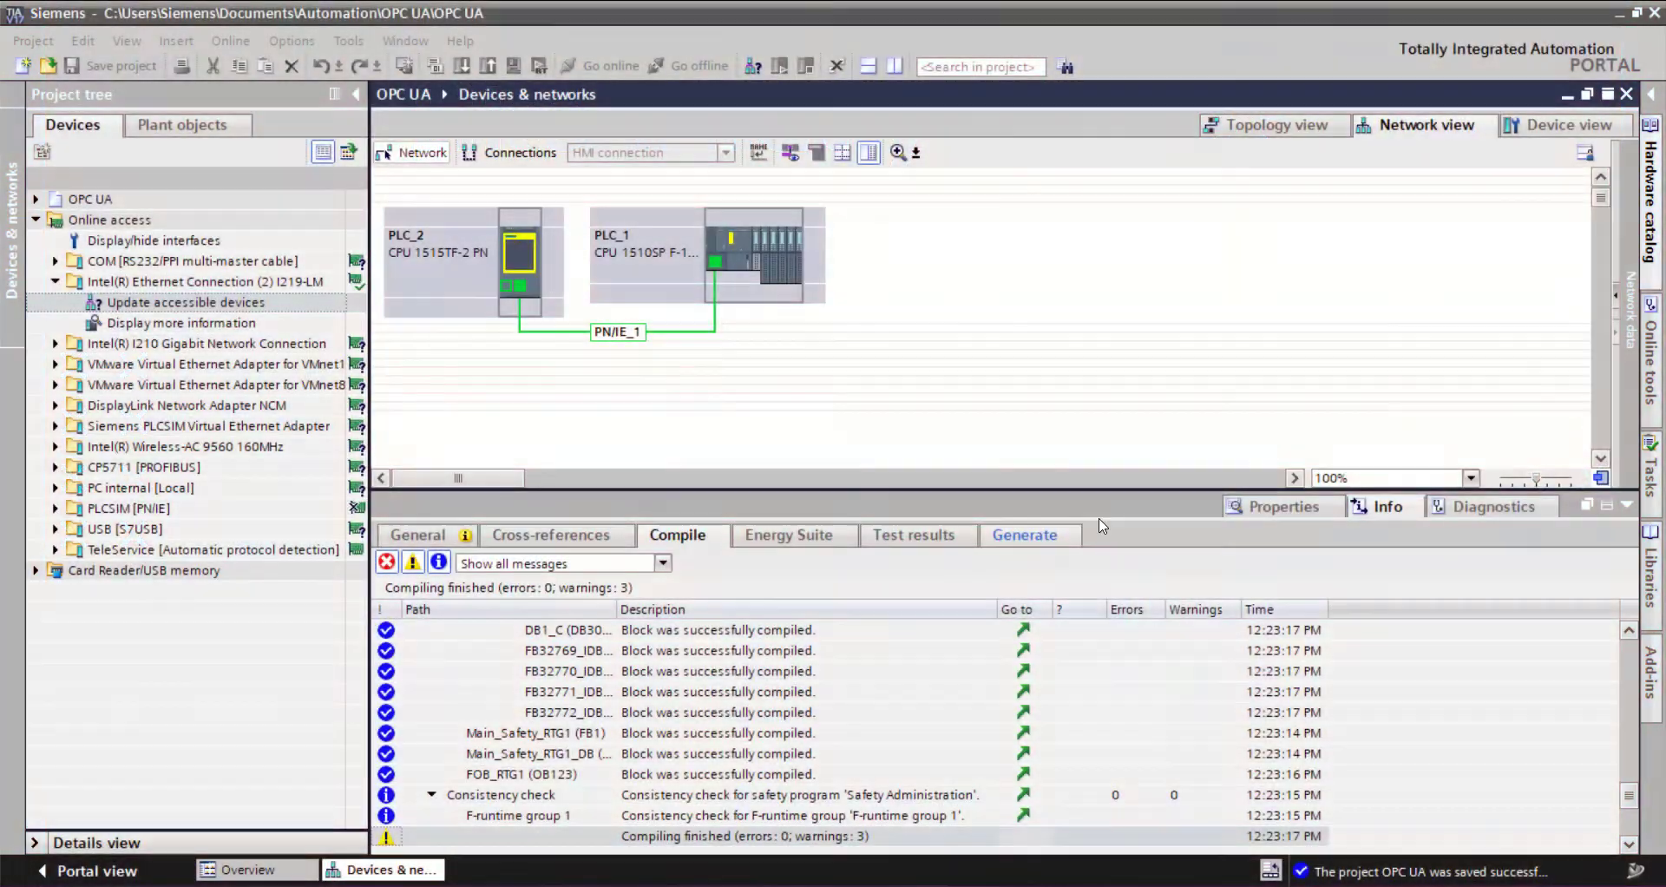
Activate the OPC UA server on PLC_2, enable Alarms and Conditions, and allow message acknowledgment by the OPC UA client.
{"action": "right_click", "coordinate": [528, 254]}
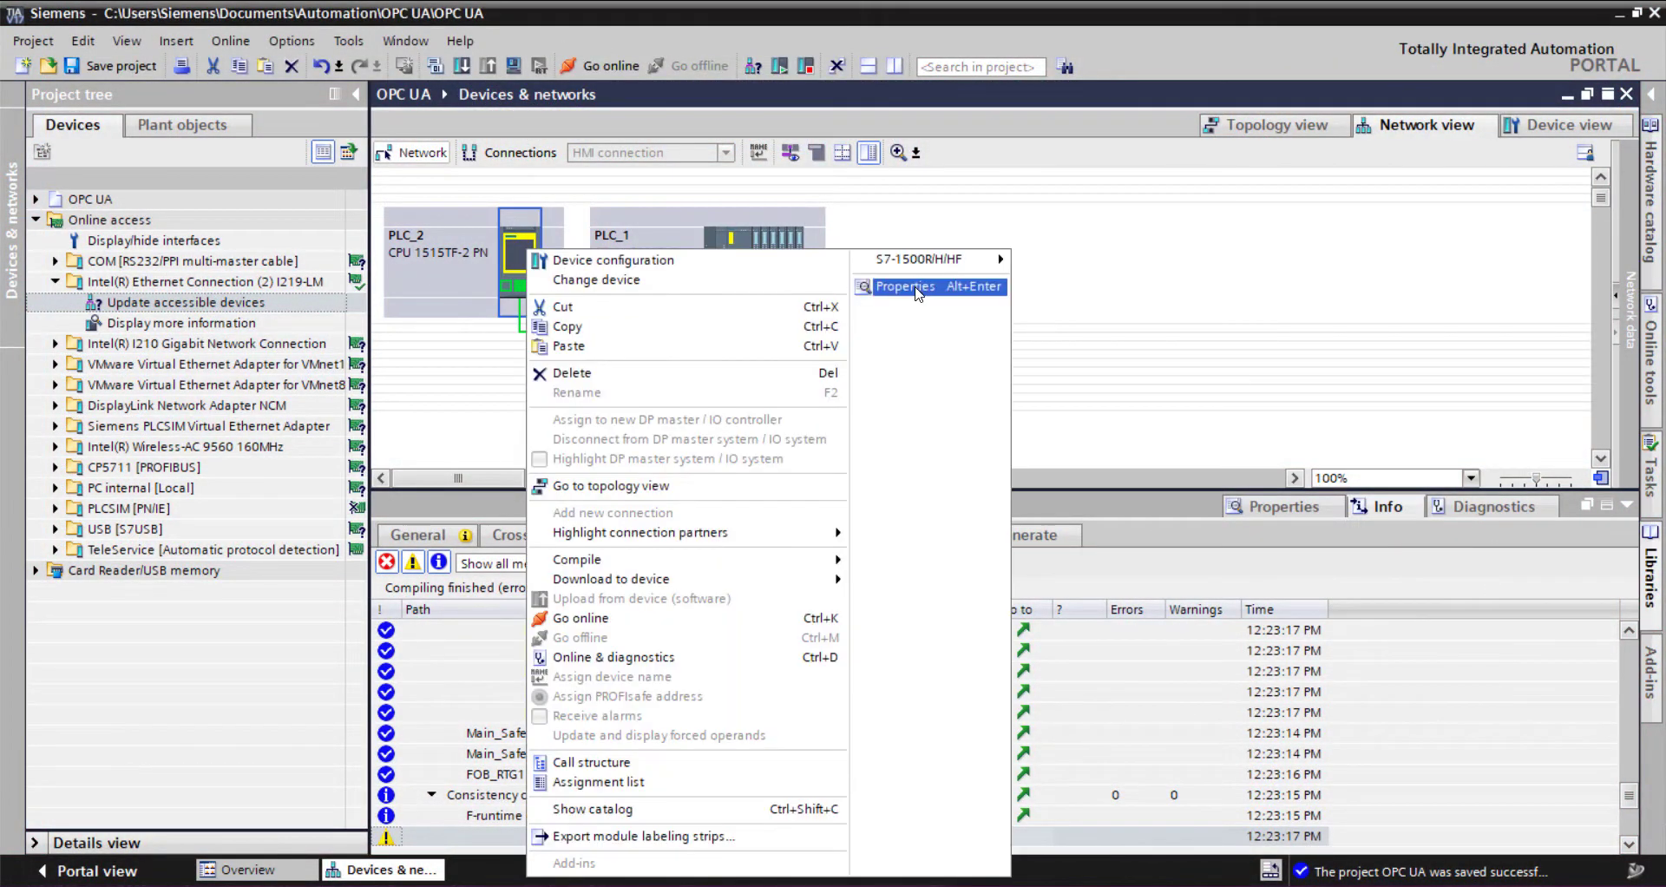
{"action": "left_click", "coordinate": [942, 280]}
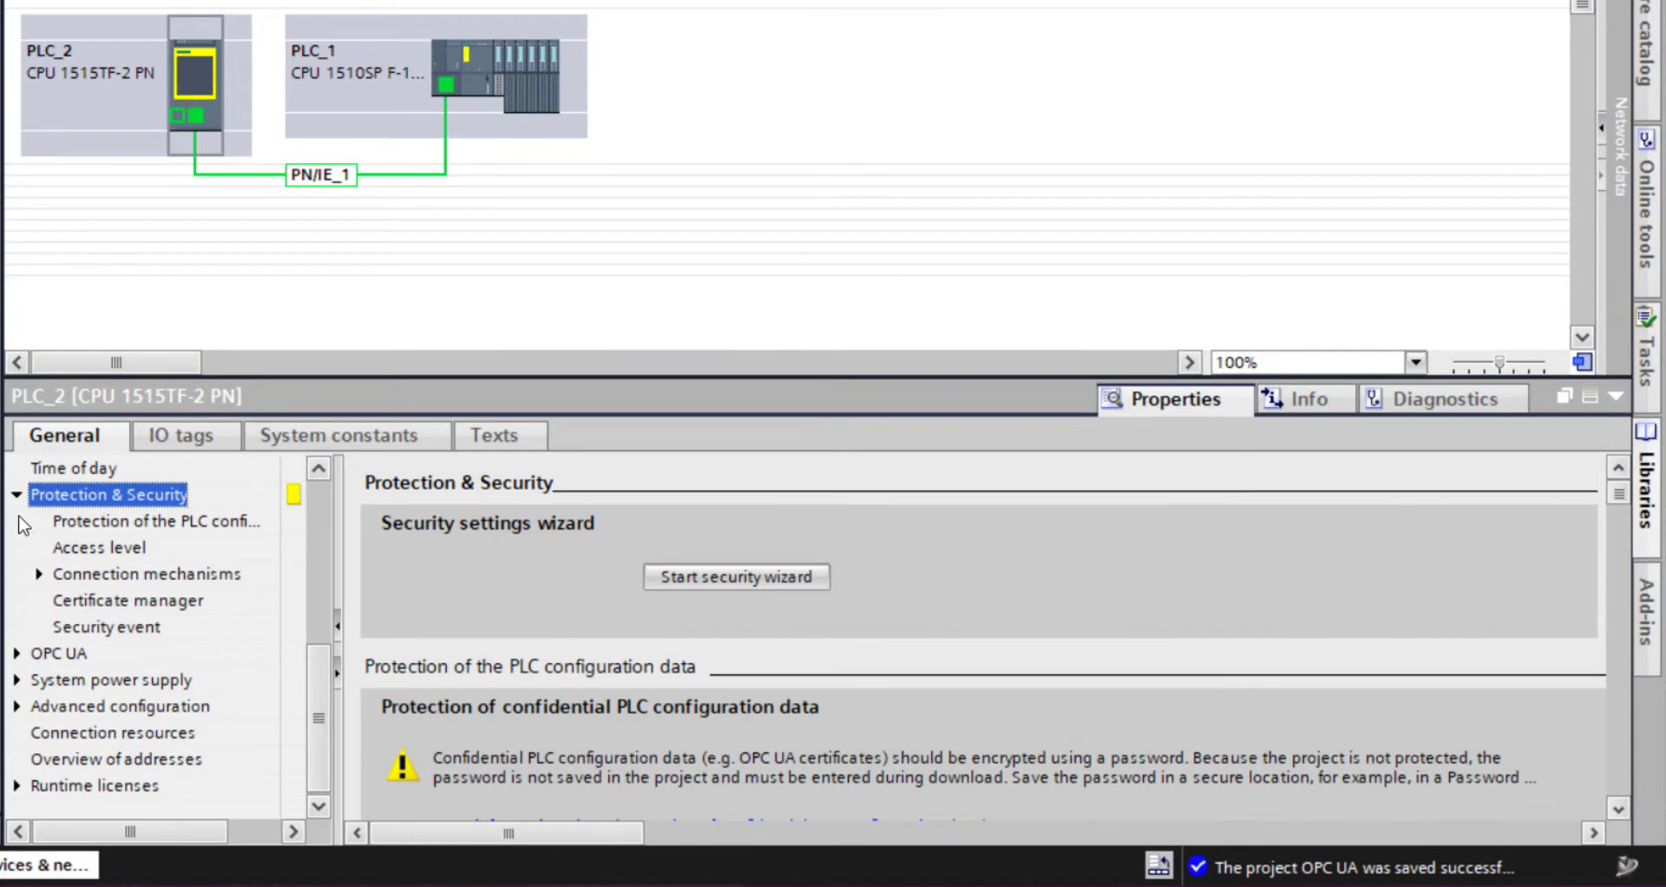
{"action": "left_click", "coordinate": [94, 513]}
{"action": "left_click", "coordinate": [16, 680]}
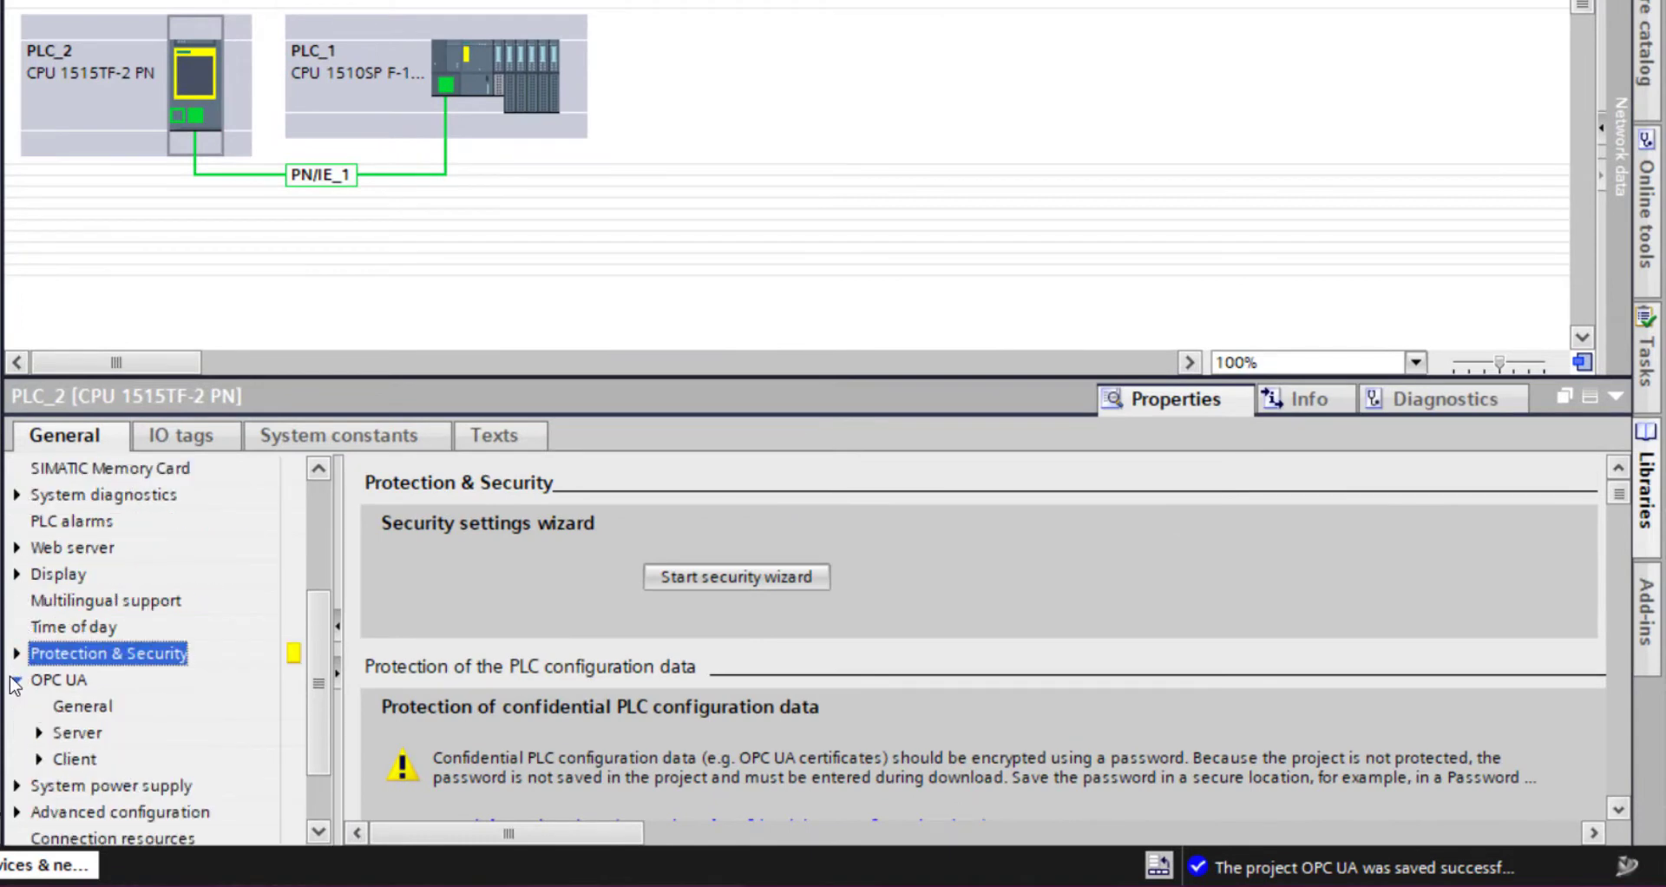
{"action": "left_click", "coordinate": [38, 730]}
{"action": "left_click", "coordinate": [92, 681]}
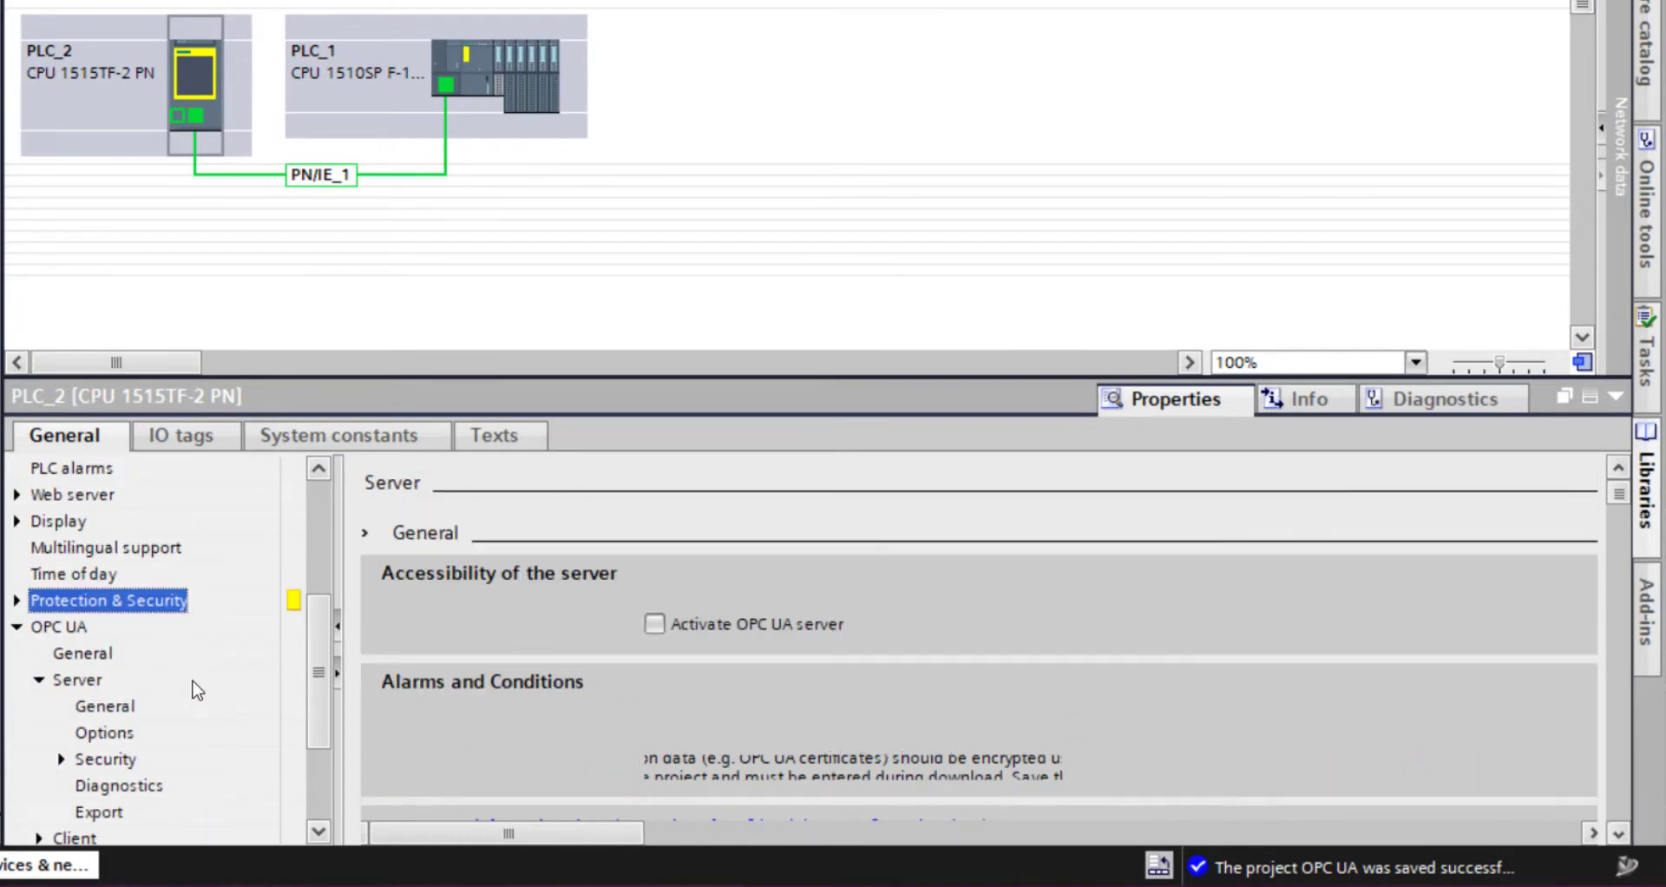
{"action": "left_click", "coordinate": [655, 625]}
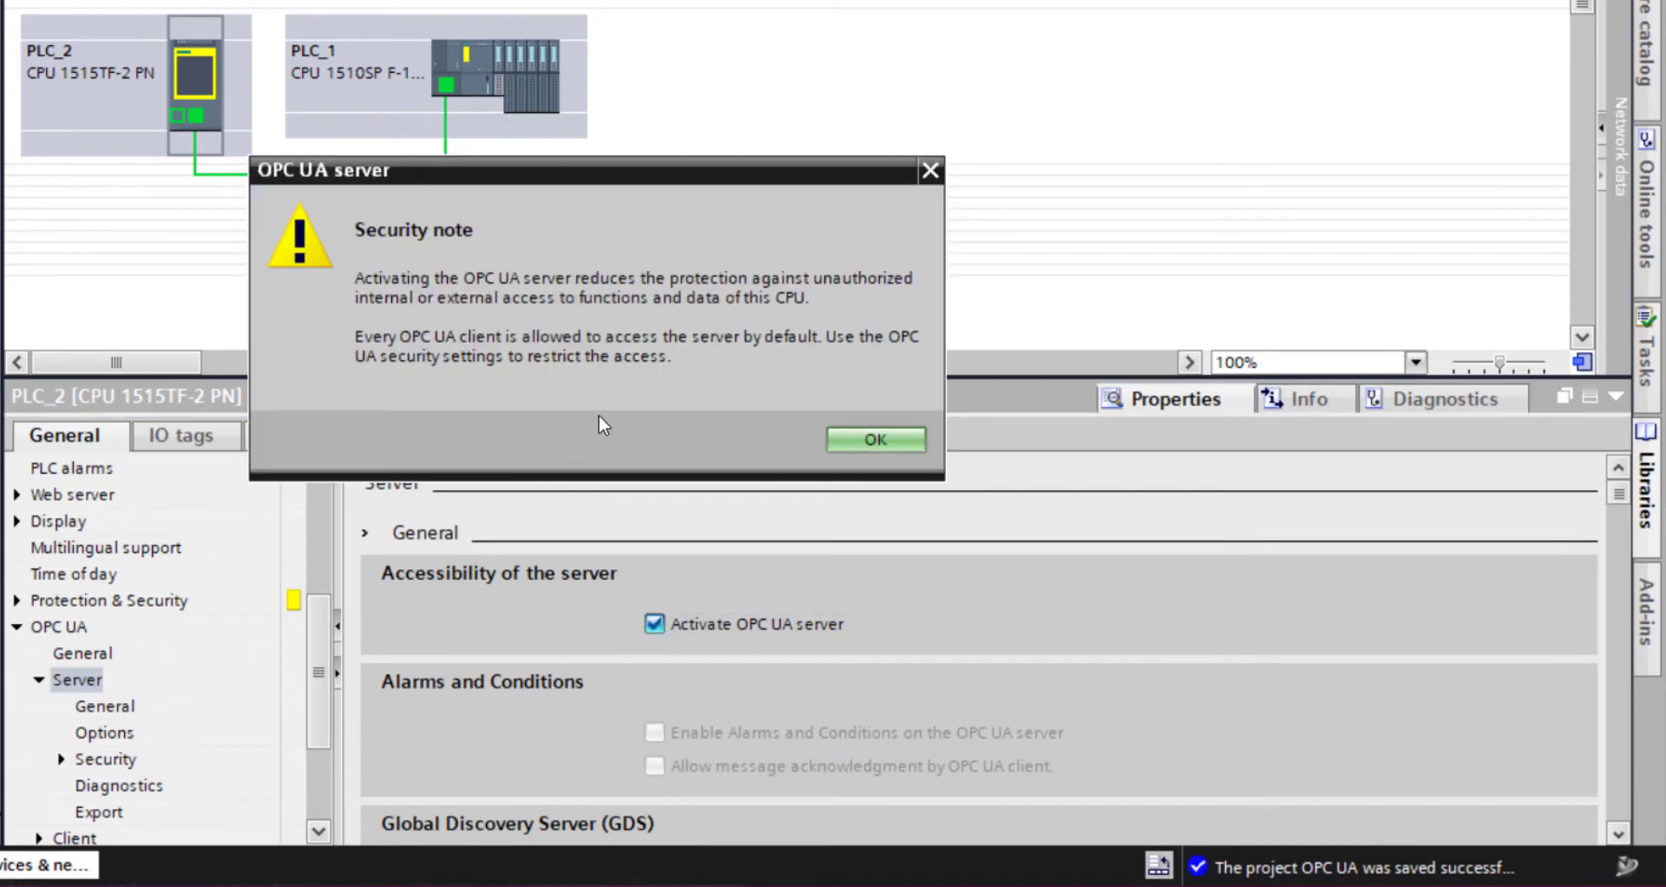
{"action": "left_click", "coordinate": [859, 441]}
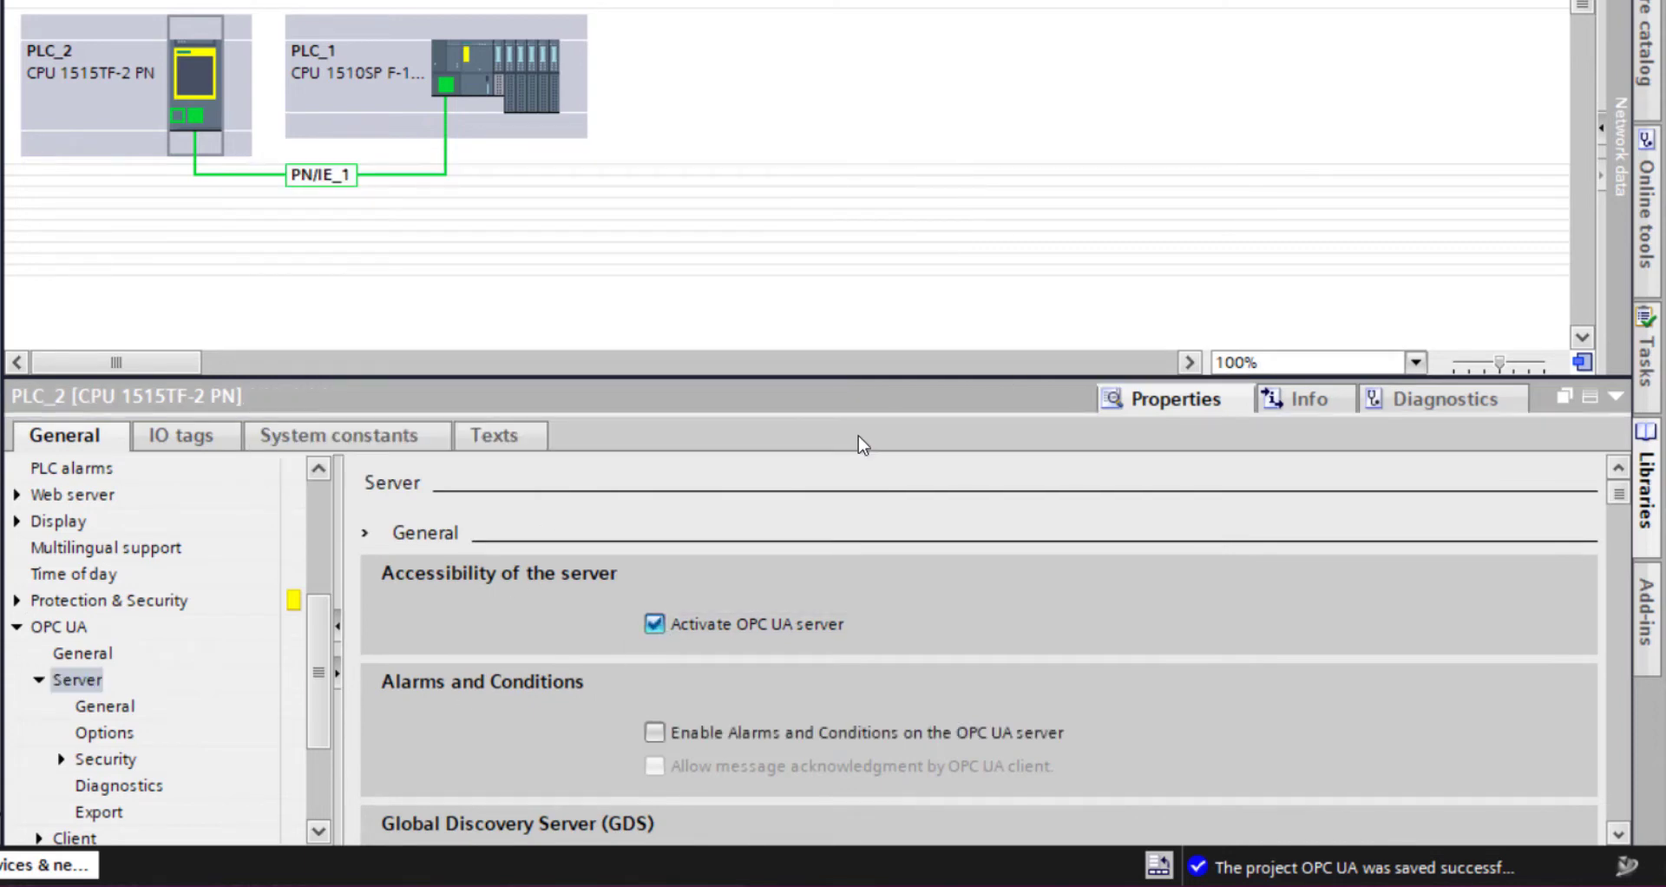
{"action": "left_click", "coordinate": [655, 733]}
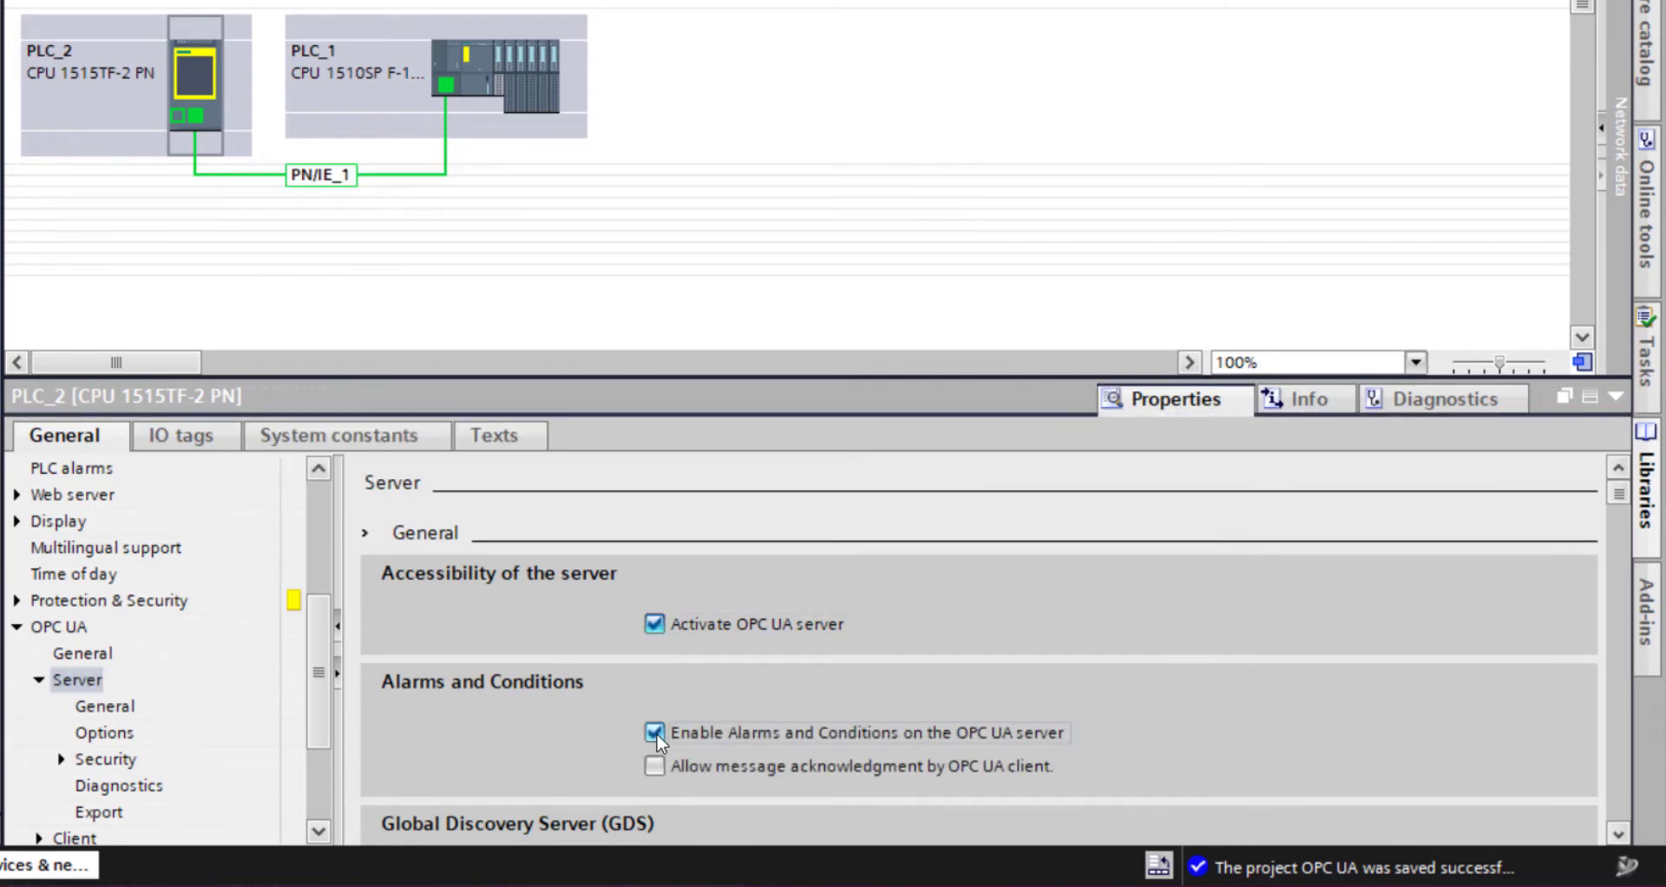
{"action": "left_click", "coordinate": [655, 766]}
Activate the OPC UA client on PLC_2.
{"action": "left_click", "coordinate": [39, 838]}
{"action": "scroll", "coordinate": [82, 807], "scroll_direction": "down", "scroll_amount": 2}
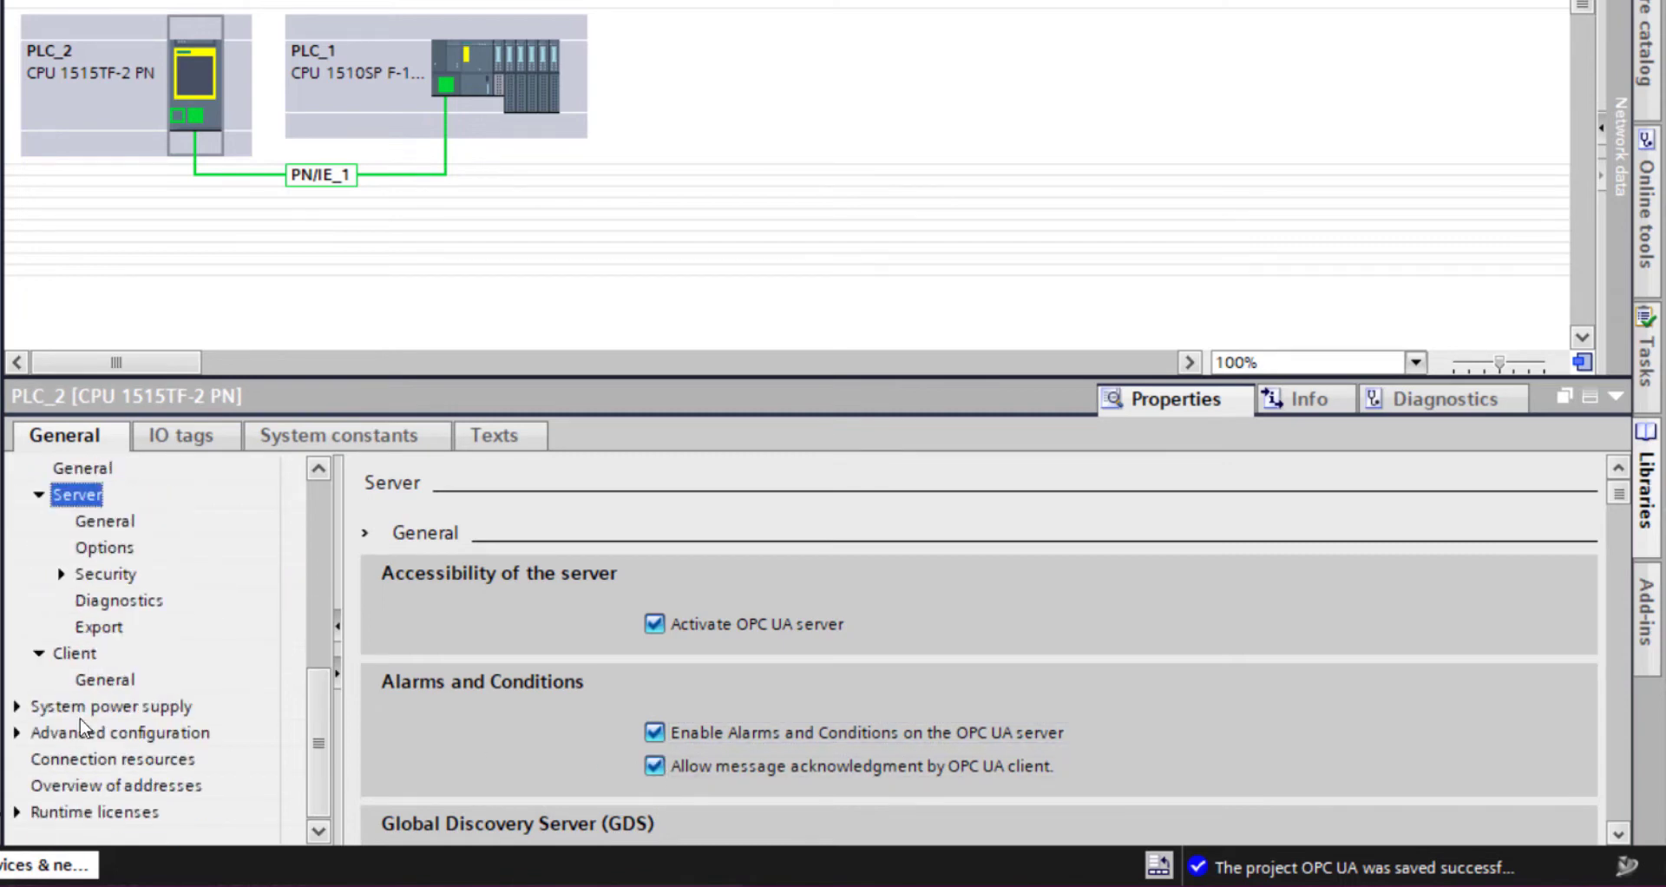
{"action": "left_click", "coordinate": [75, 653]}
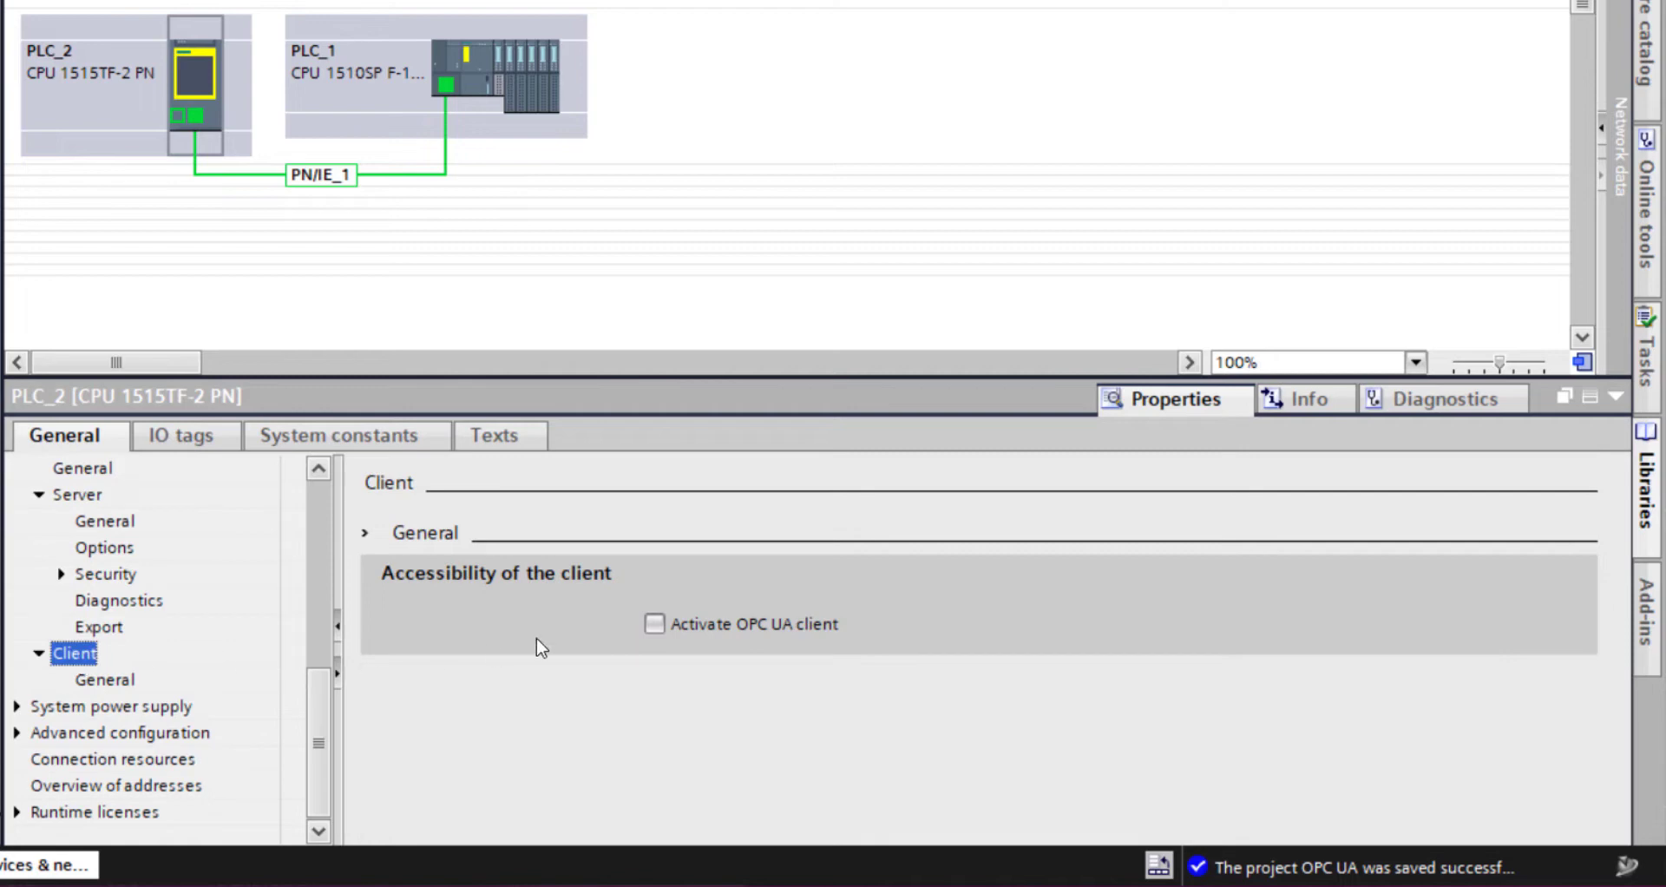
{"action": "left_click", "coordinate": [655, 625]}
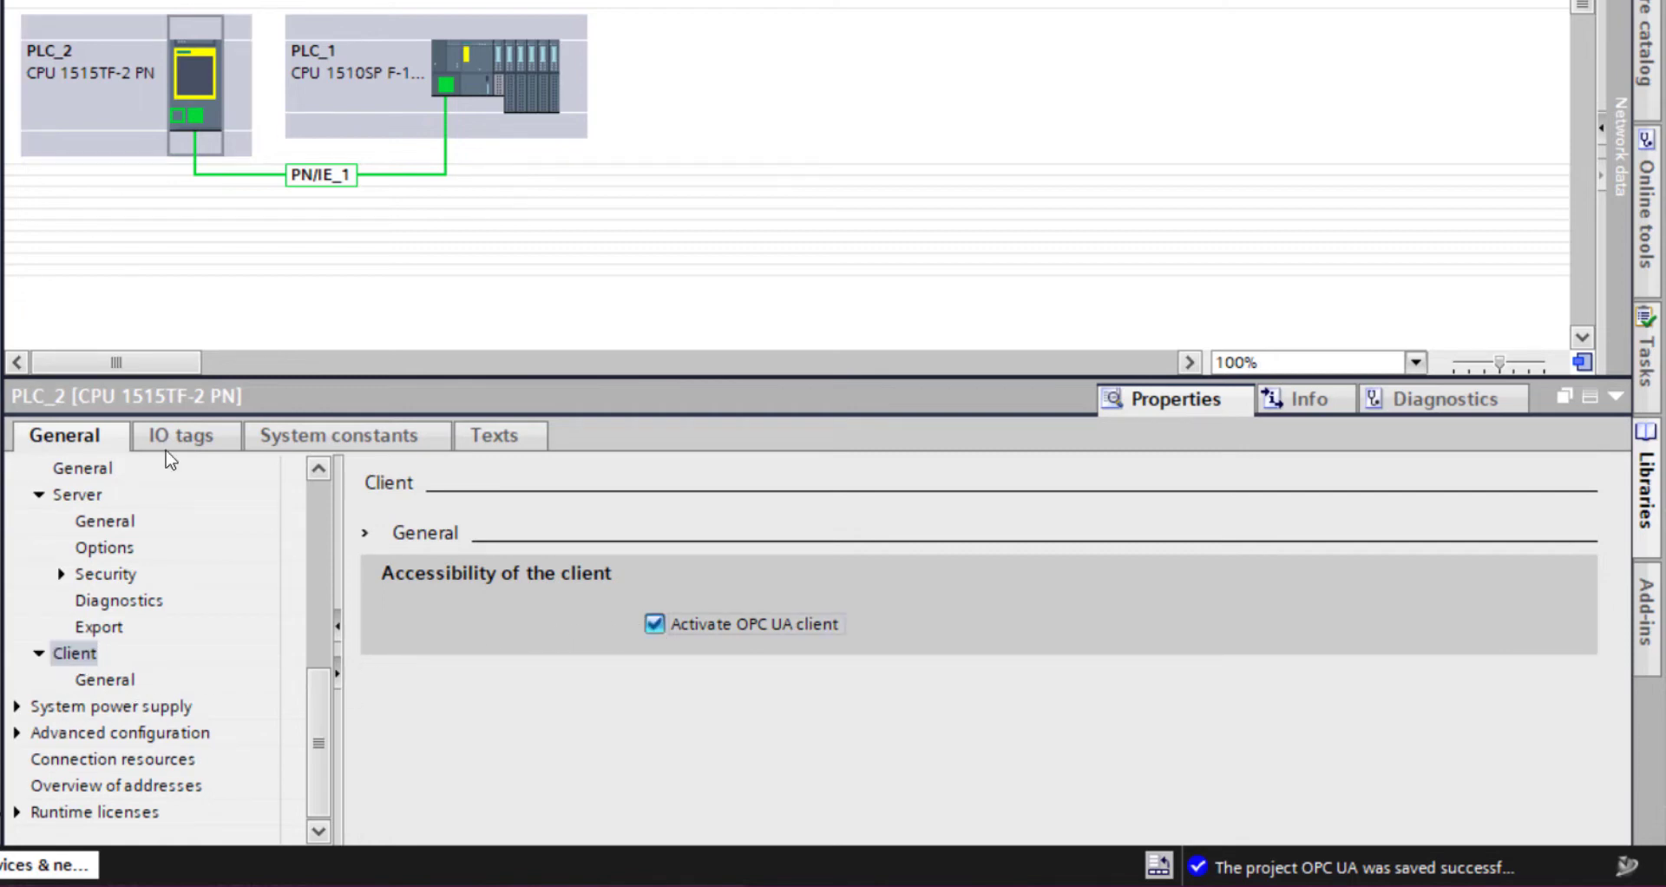
{"action": "left_click", "coordinate": [18, 734]}
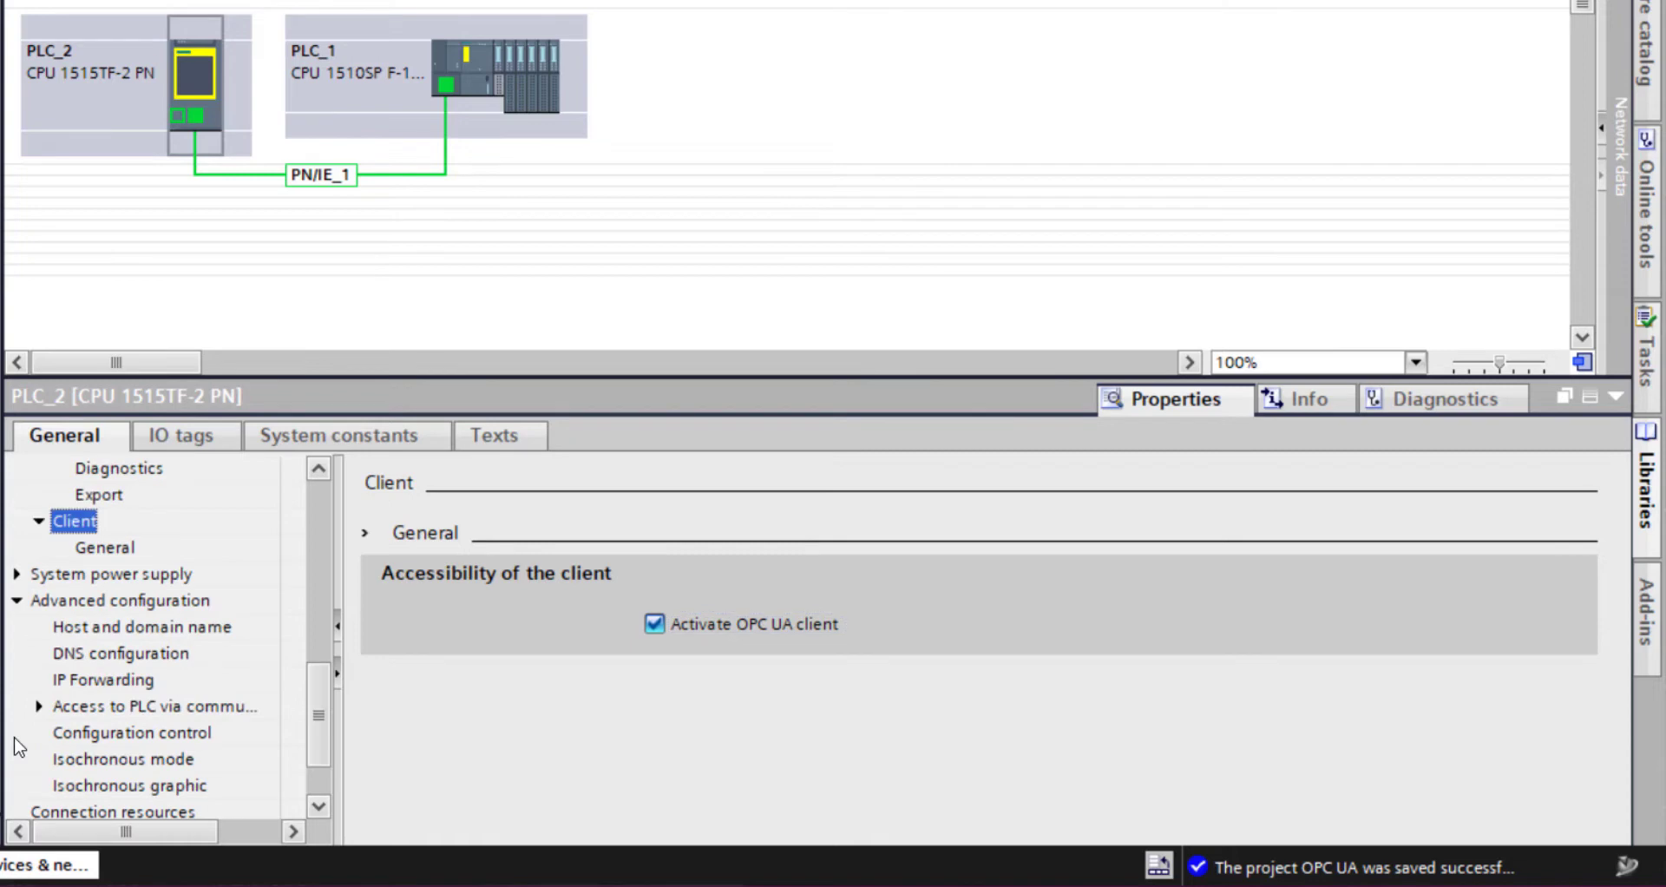
{"action": "left_click", "coordinate": [18, 600]}
Activate PLC_1's OPC UA server with Alarms and Conditions and client message acknowledgment enabled, and save the project.
{"action": "left_click", "coordinate": [486, 69]}
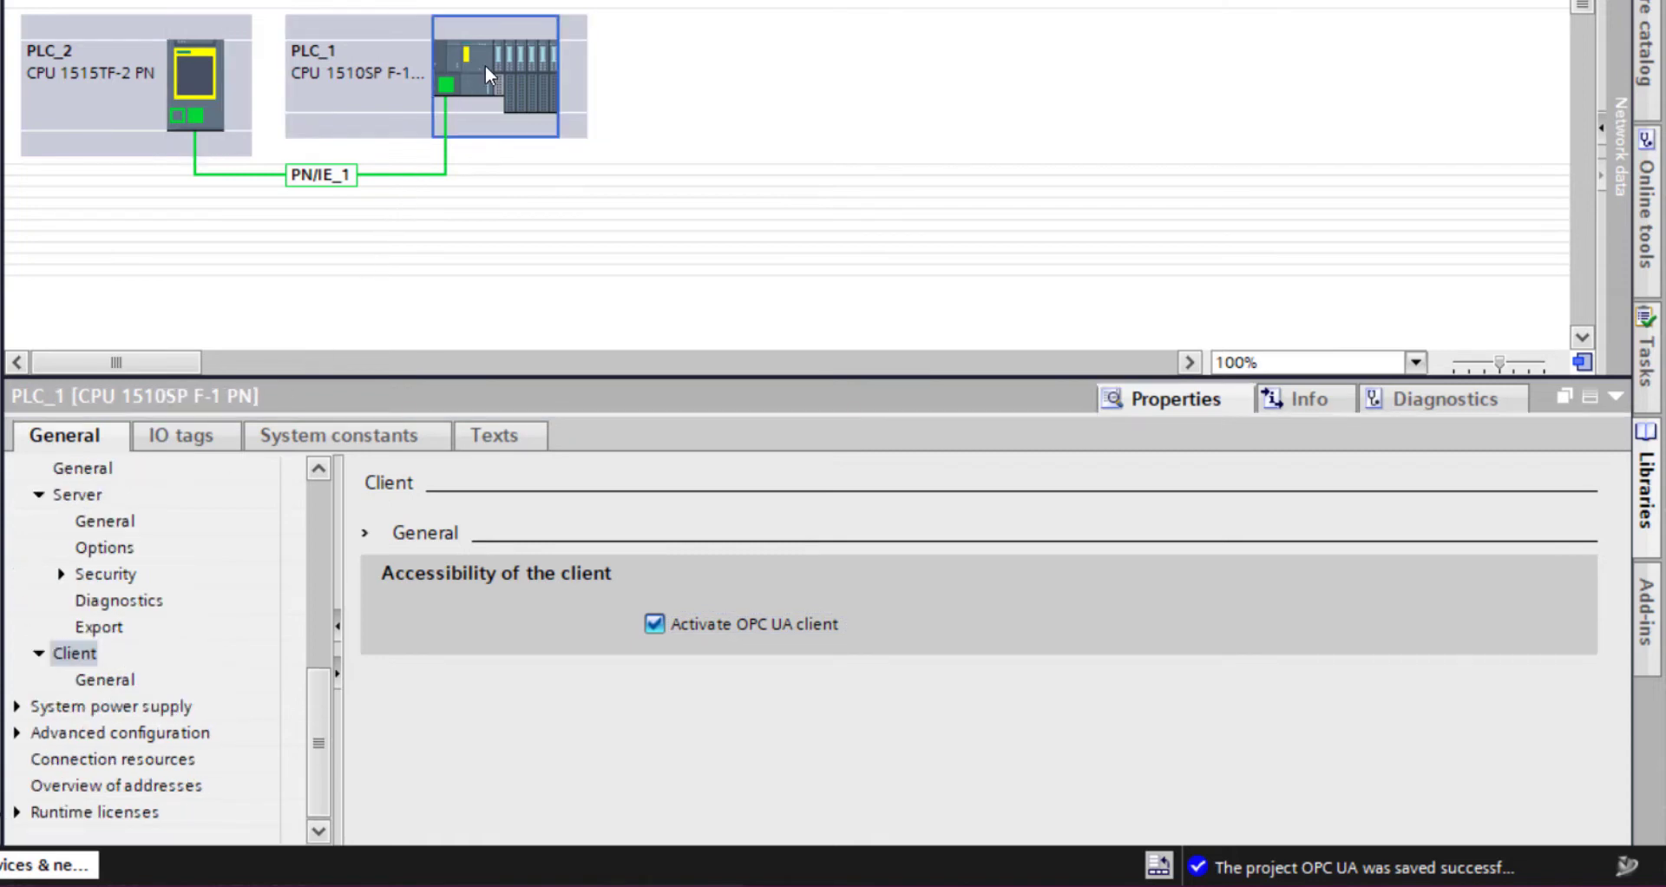
{"action": "left_click", "coordinate": [17, 681]}
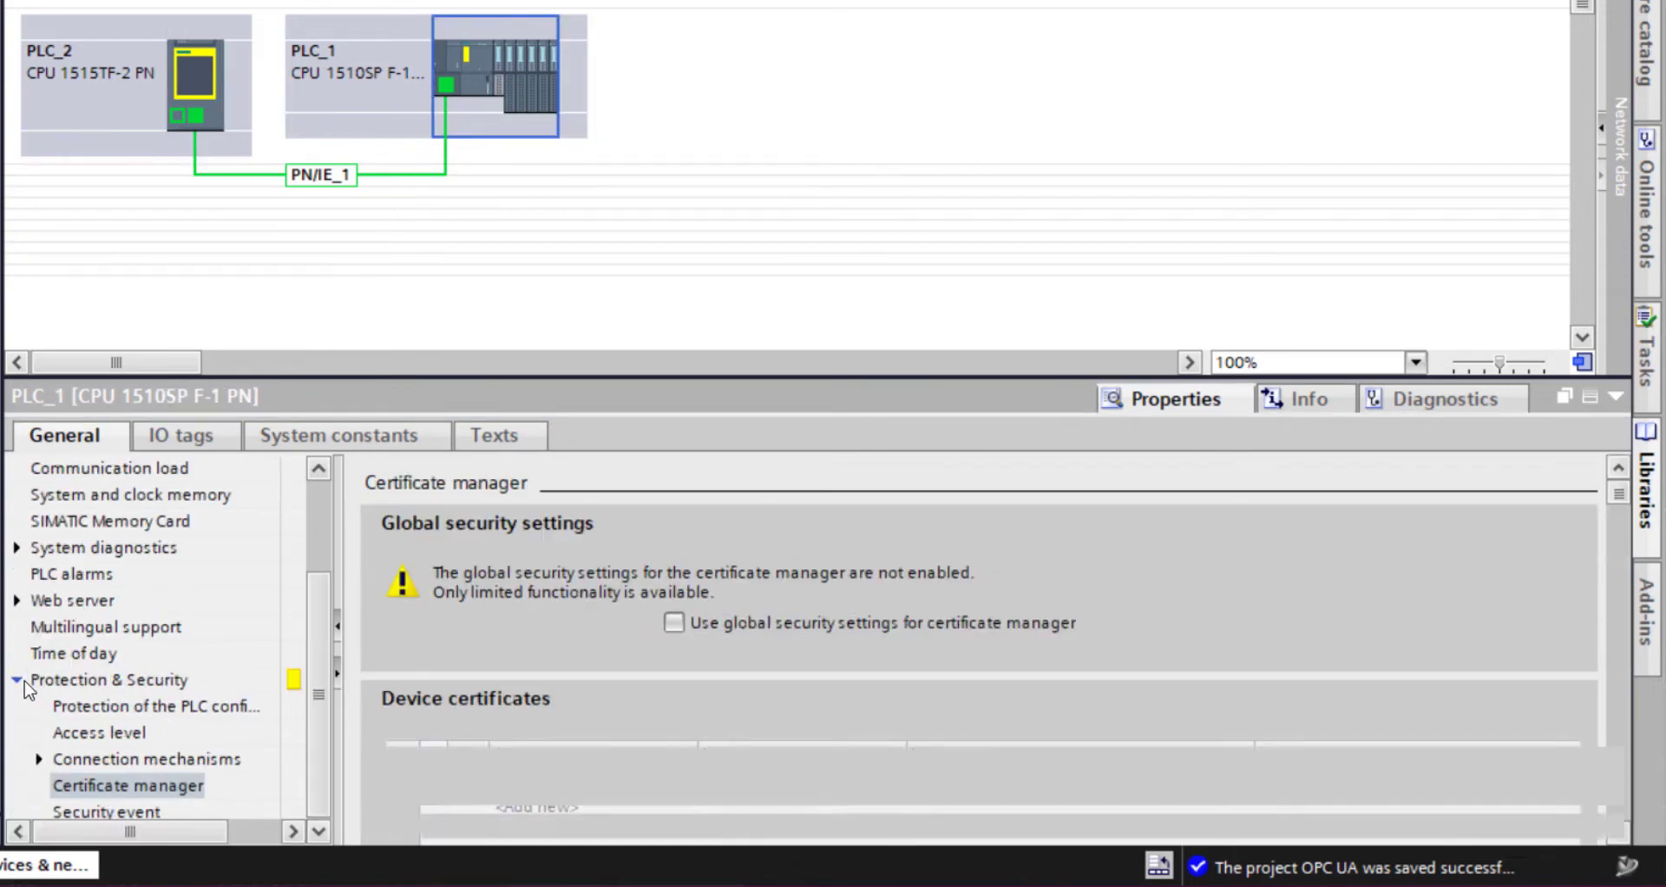
{"action": "left_click", "coordinate": [17, 705]}
{"action": "left_click", "coordinate": [62, 758]}
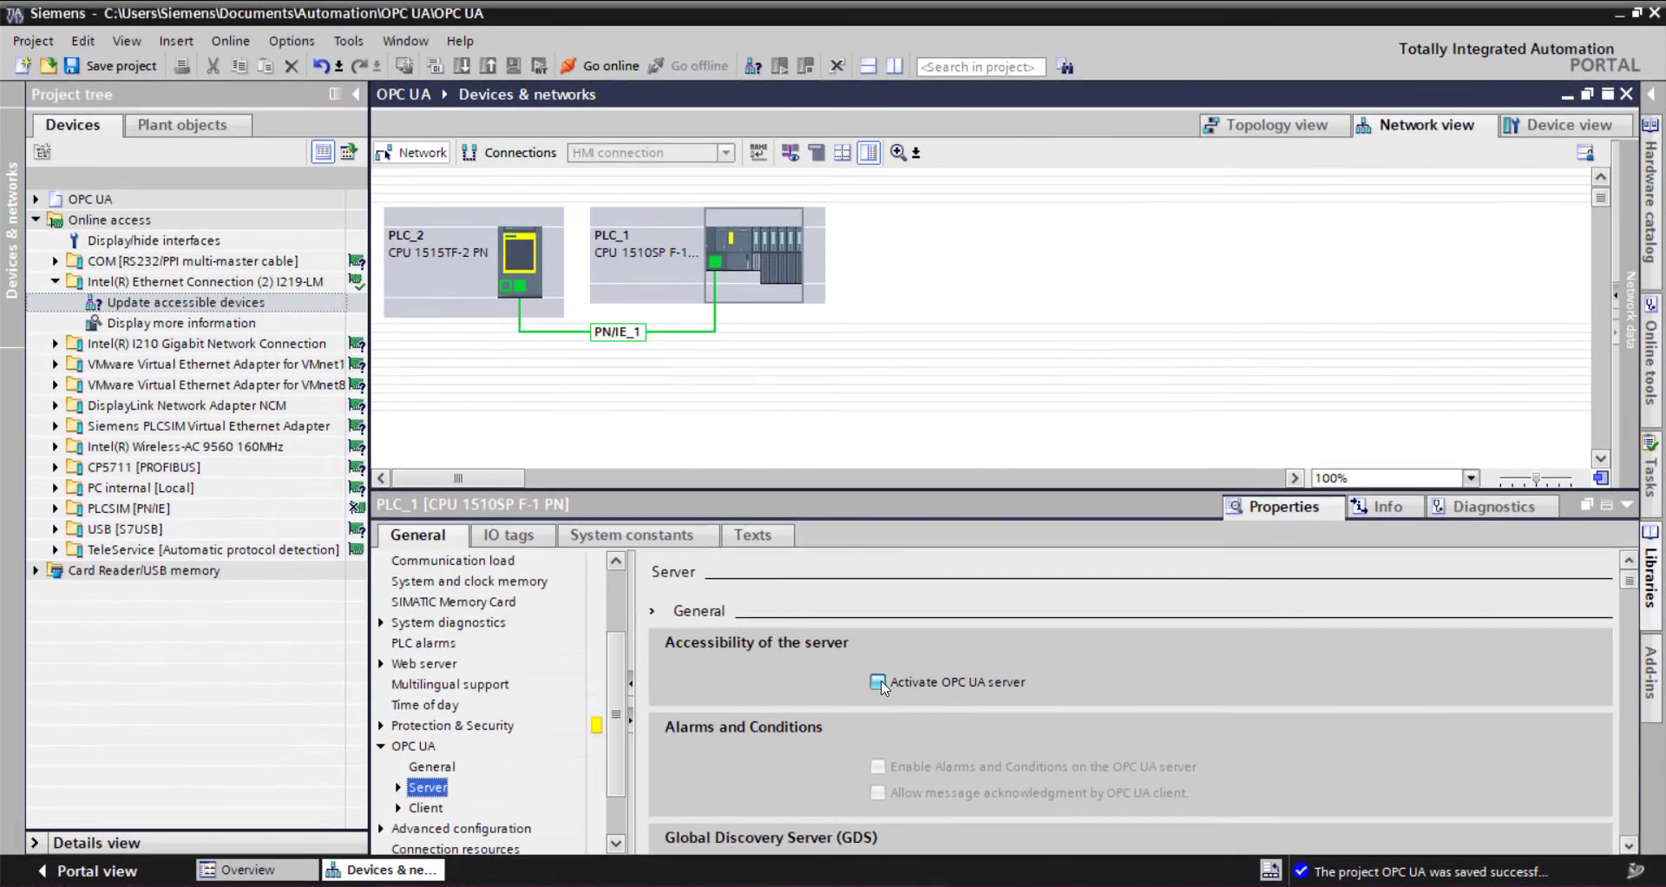
{"action": "left_click", "coordinate": [879, 683]}
{"action": "left_click", "coordinate": [1033, 551]}
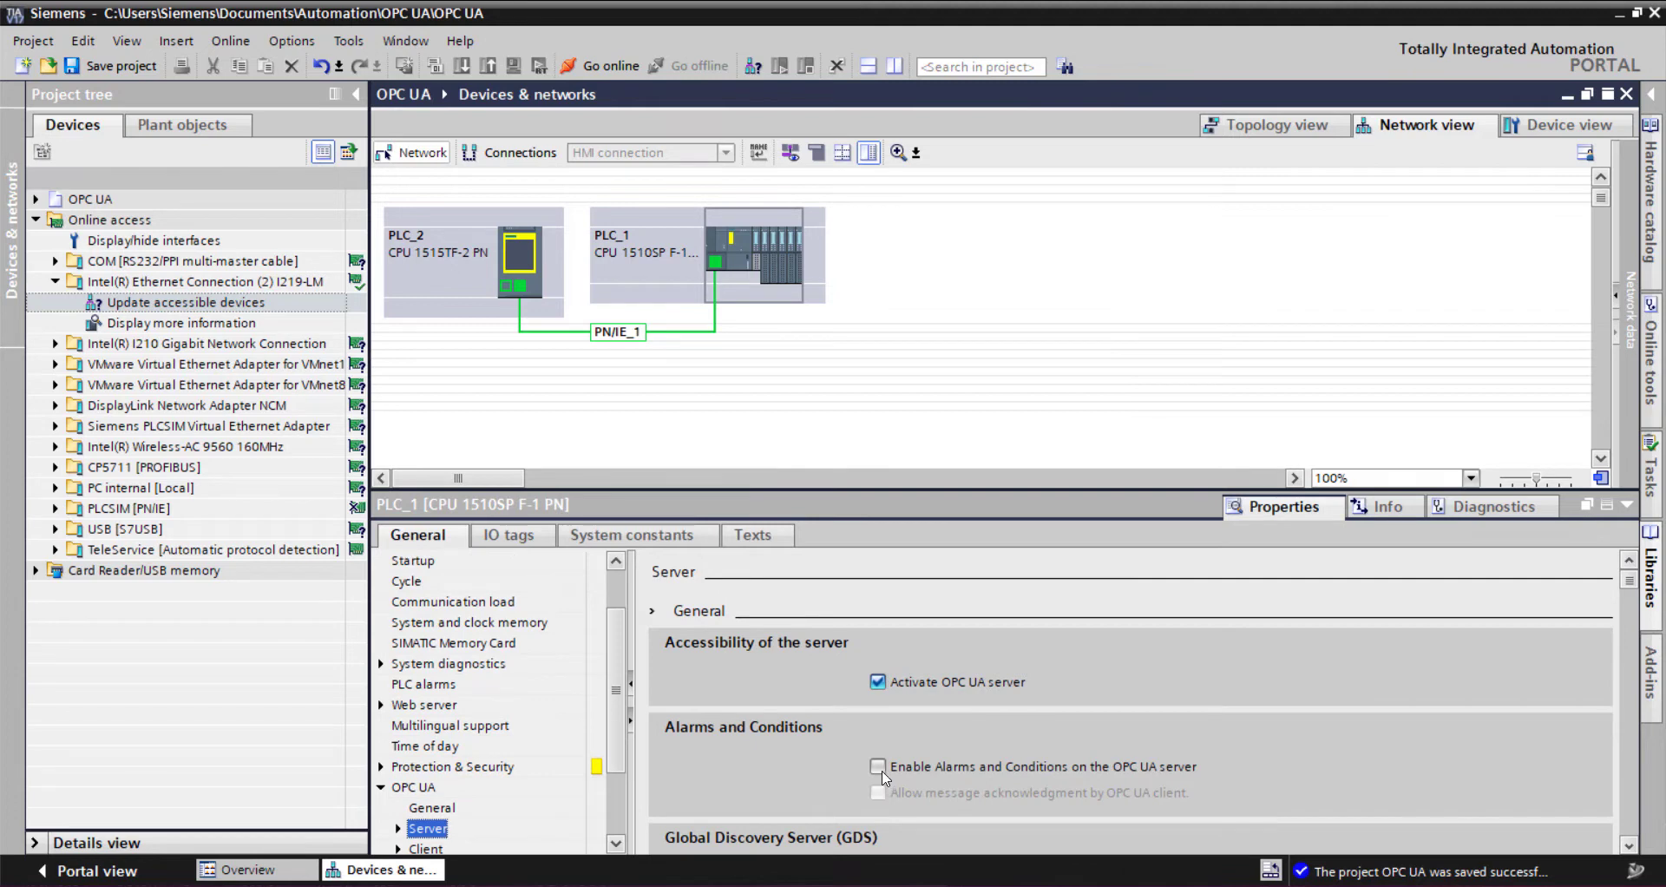
{"action": "left_click", "coordinate": [878, 768]}
{"action": "left_click", "coordinate": [877, 792]}
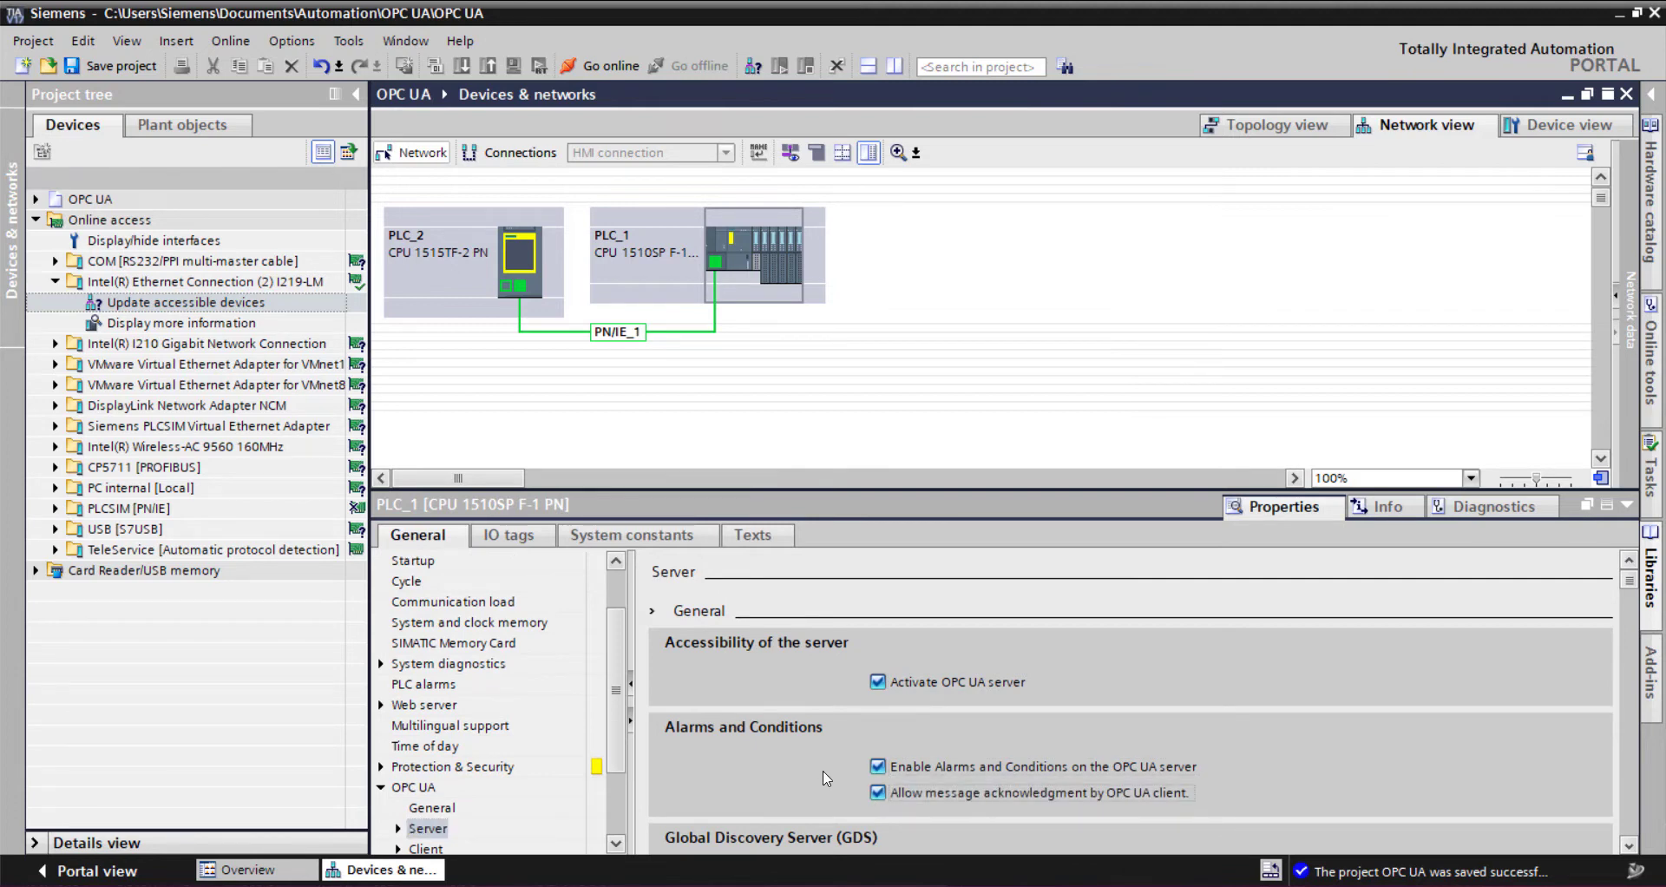
{"action": "left_click", "coordinate": [130, 66]}
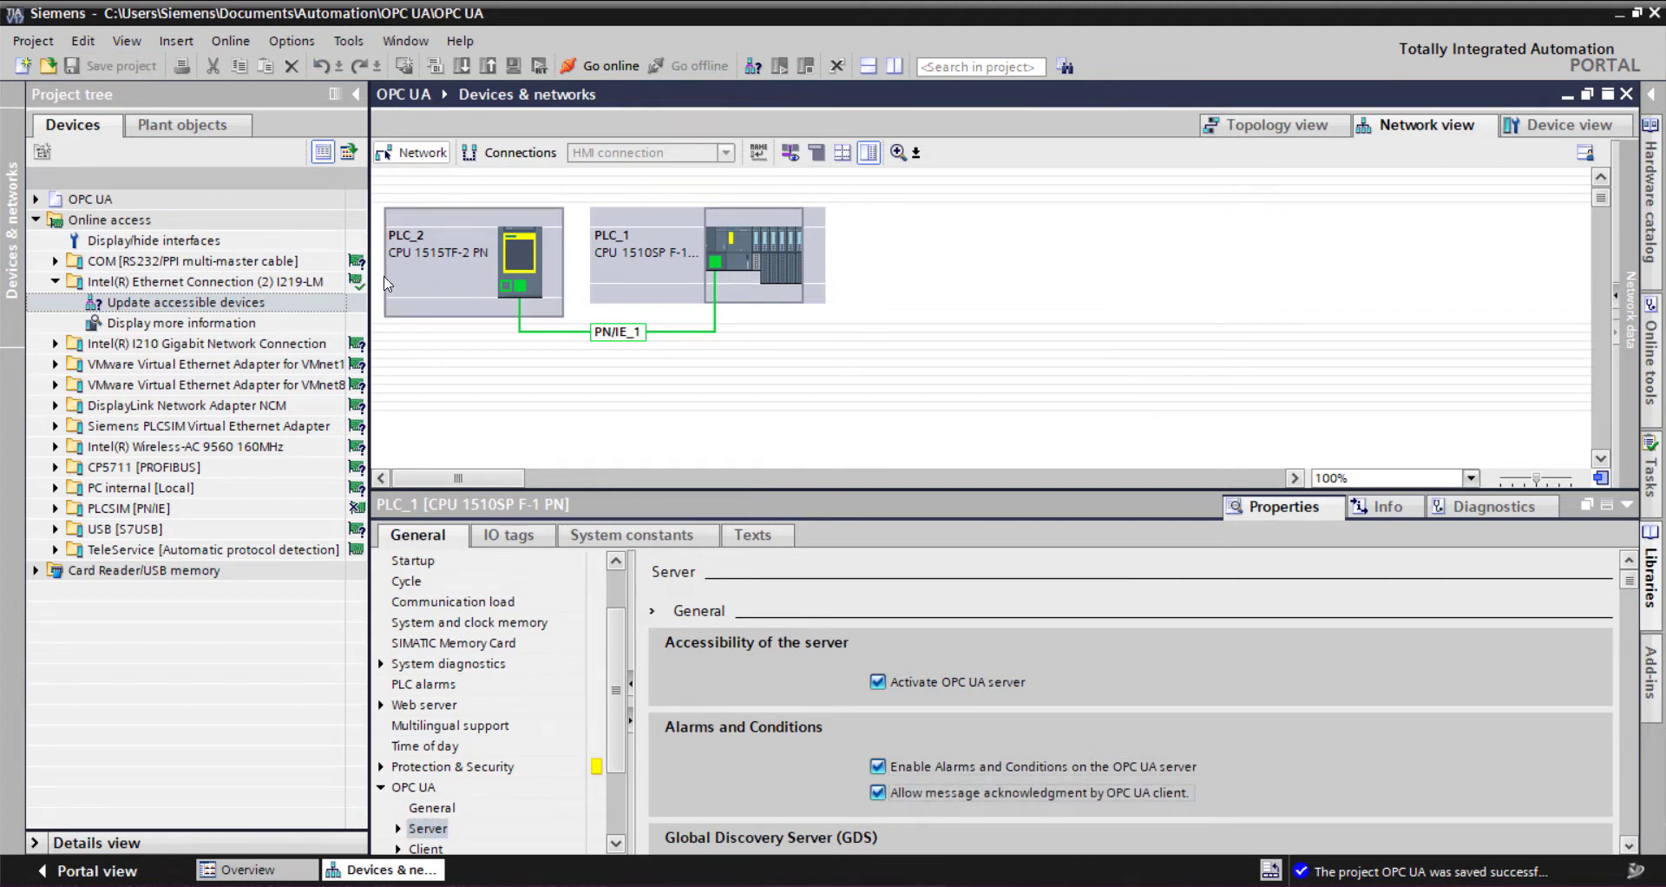
Deactivate the TypeDictionary for legacy data type definitions in PLC_1's OPC UA server options.
{"action": "left_click_drag", "start_coordinate": [1635, 586], "coordinate": [1607, 495]}
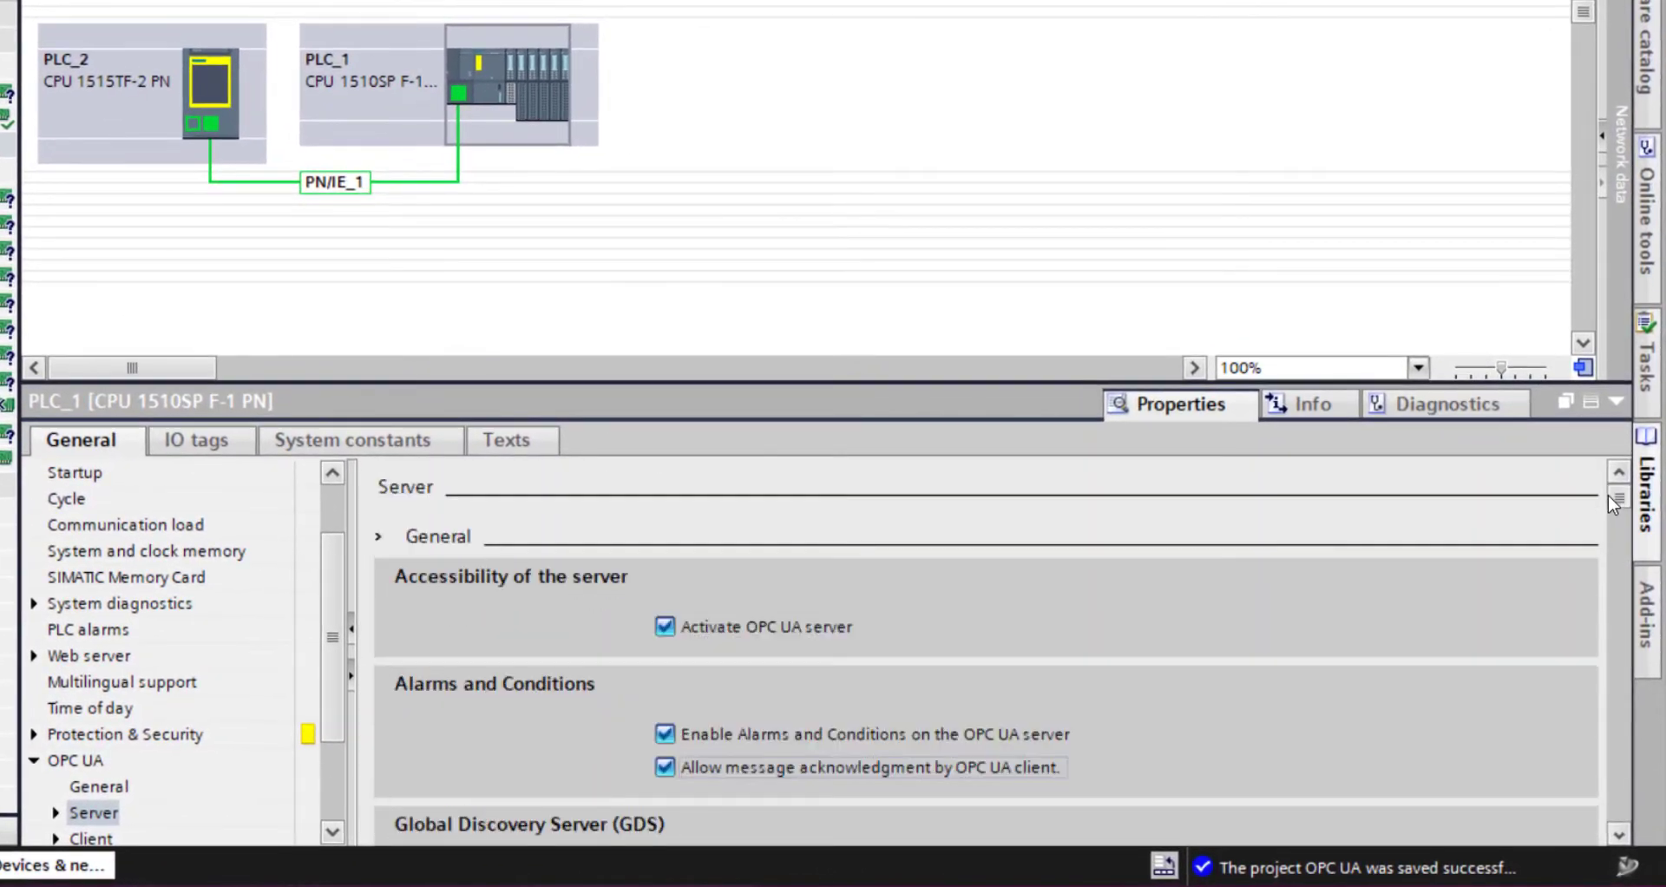
{"action": "scroll", "coordinate": [1028, 598], "scroll_direction": "down", "scroll_amount": 5}
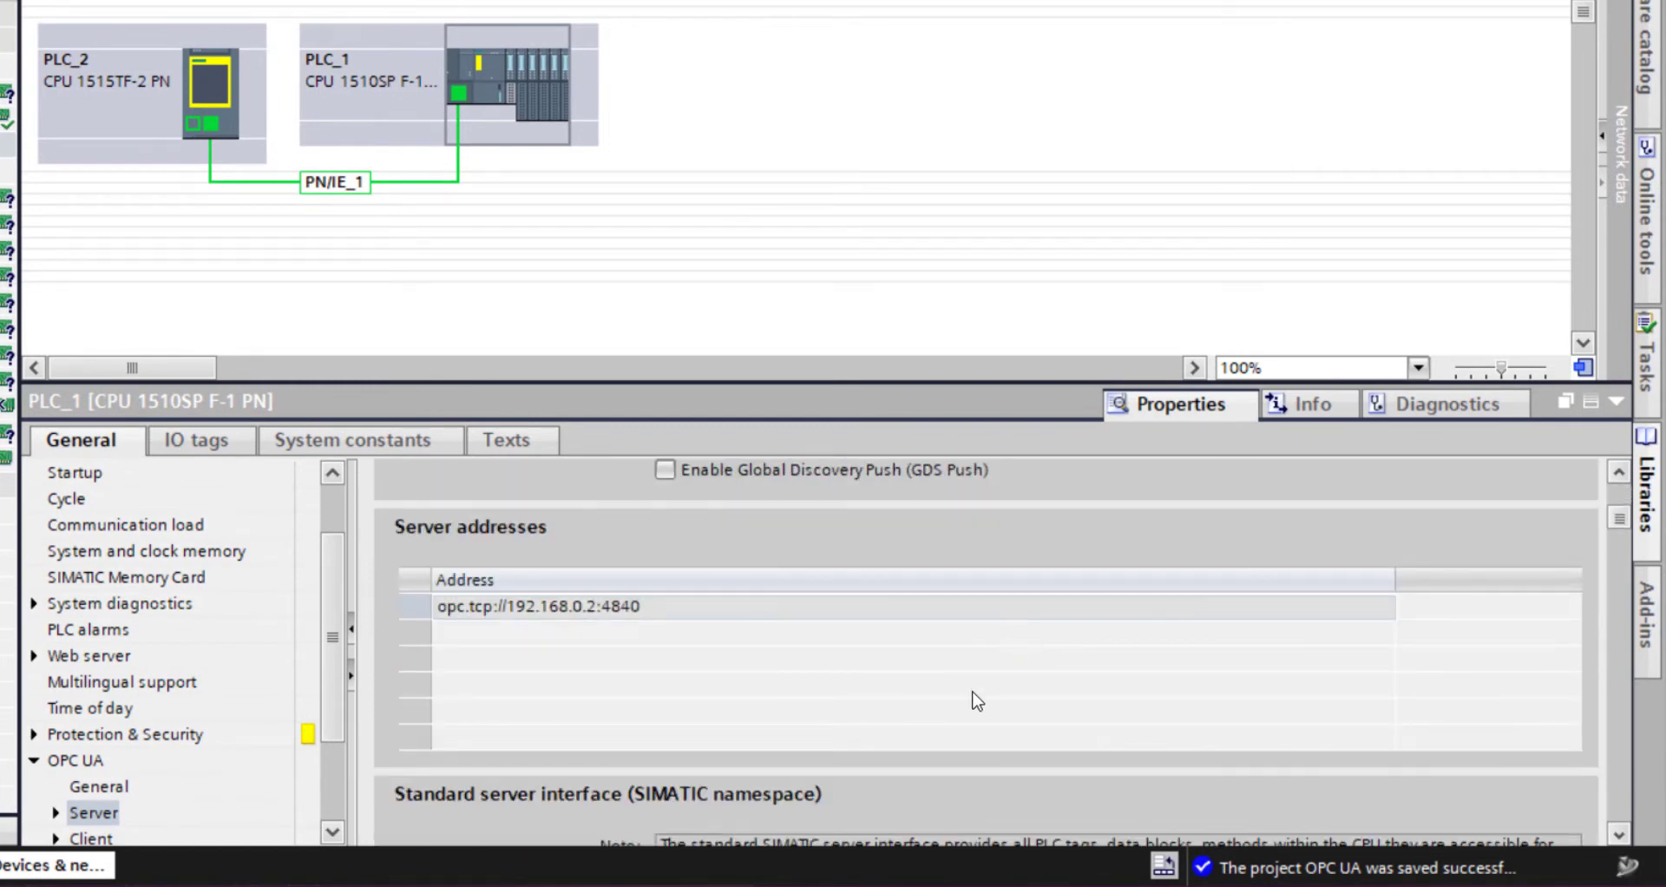
{"action": "scroll", "coordinate": [987, 786], "scroll_direction": "down", "scroll_amount": 3}
{"action": "scroll", "coordinate": [503, 746], "scroll_direction": "down", "scroll_amount": 15}
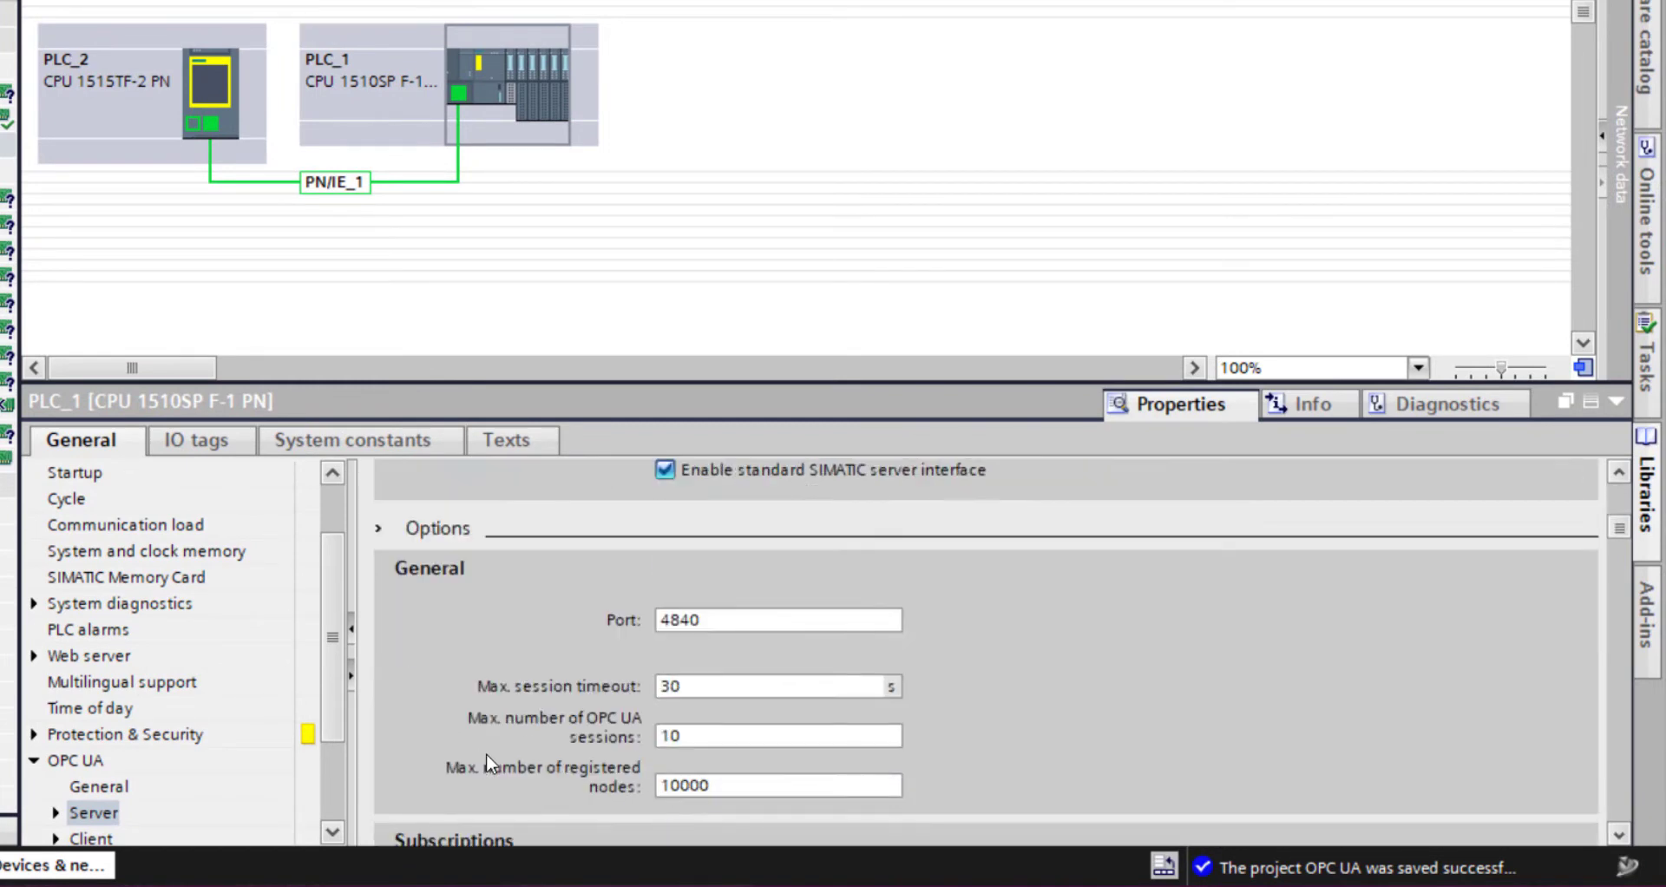
{"action": "scroll", "coordinate": [638, 612], "scroll_direction": "up", "scroll_amount": 15}
{"action": "scroll", "coordinate": [579, 705], "scroll_direction": "down", "scroll_amount": 15}
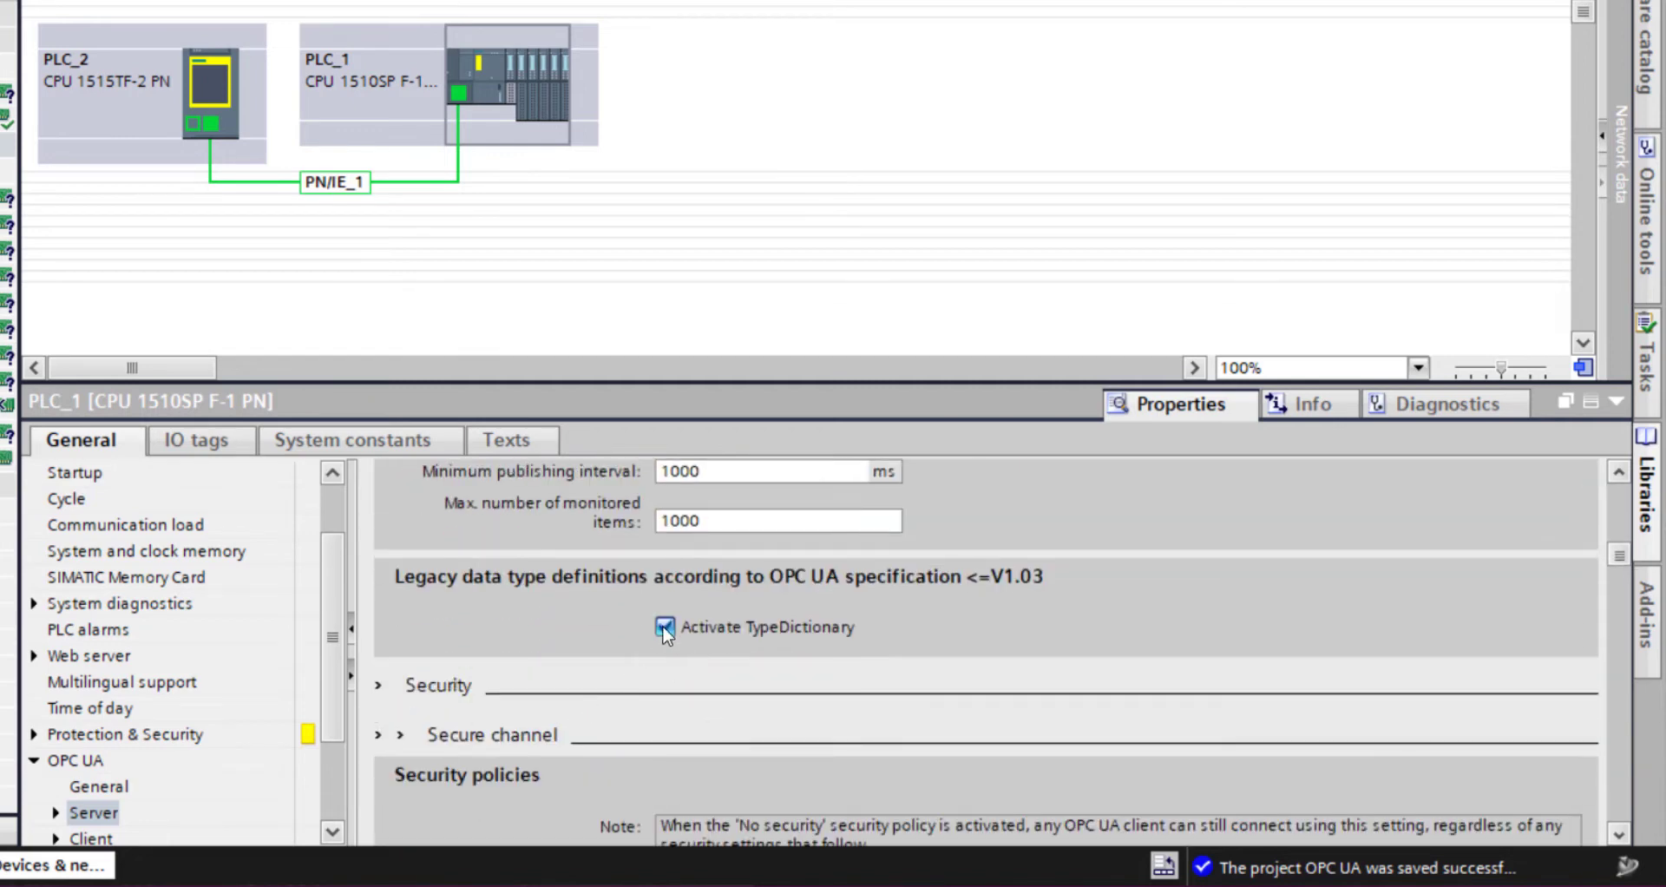
{"action": "left_click", "coordinate": [665, 627]}
Examine the security policies, certificate settings, trusted clients and user authentication of PLC_1's OPC UA server.
{"action": "scroll", "coordinate": [535, 630], "scroll_direction": "up", "scroll_amount": 5}
{"action": "scroll", "coordinate": [534, 628], "scroll_direction": "down", "scroll_amount": 15}
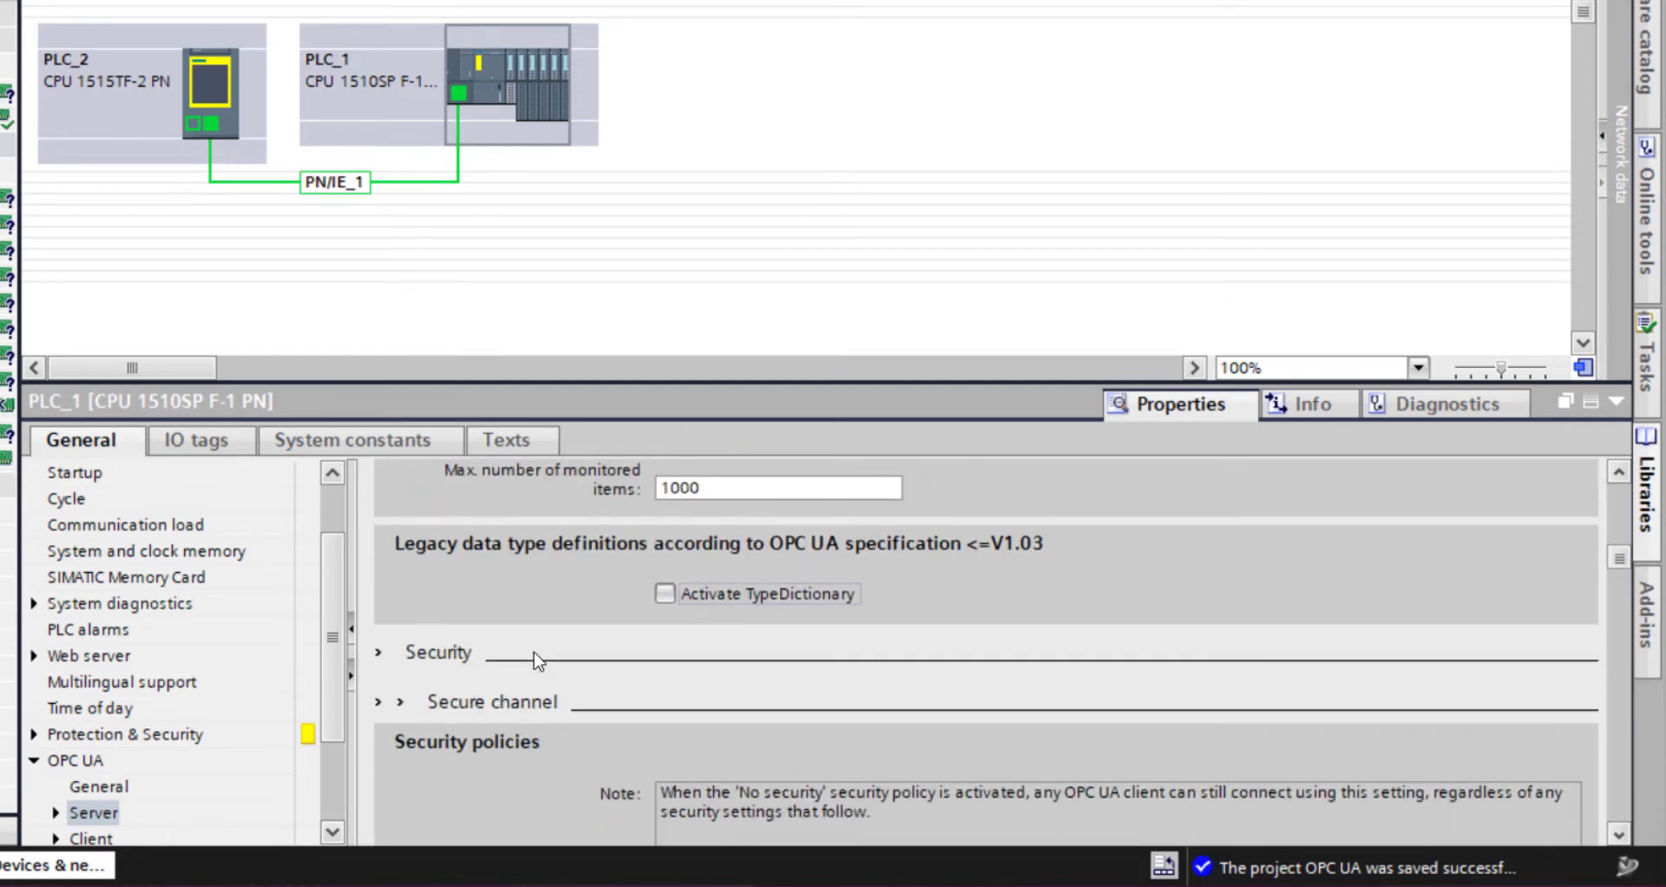
{"action": "scroll", "coordinate": [398, 699], "scroll_direction": "down", "scroll_amount": 2}
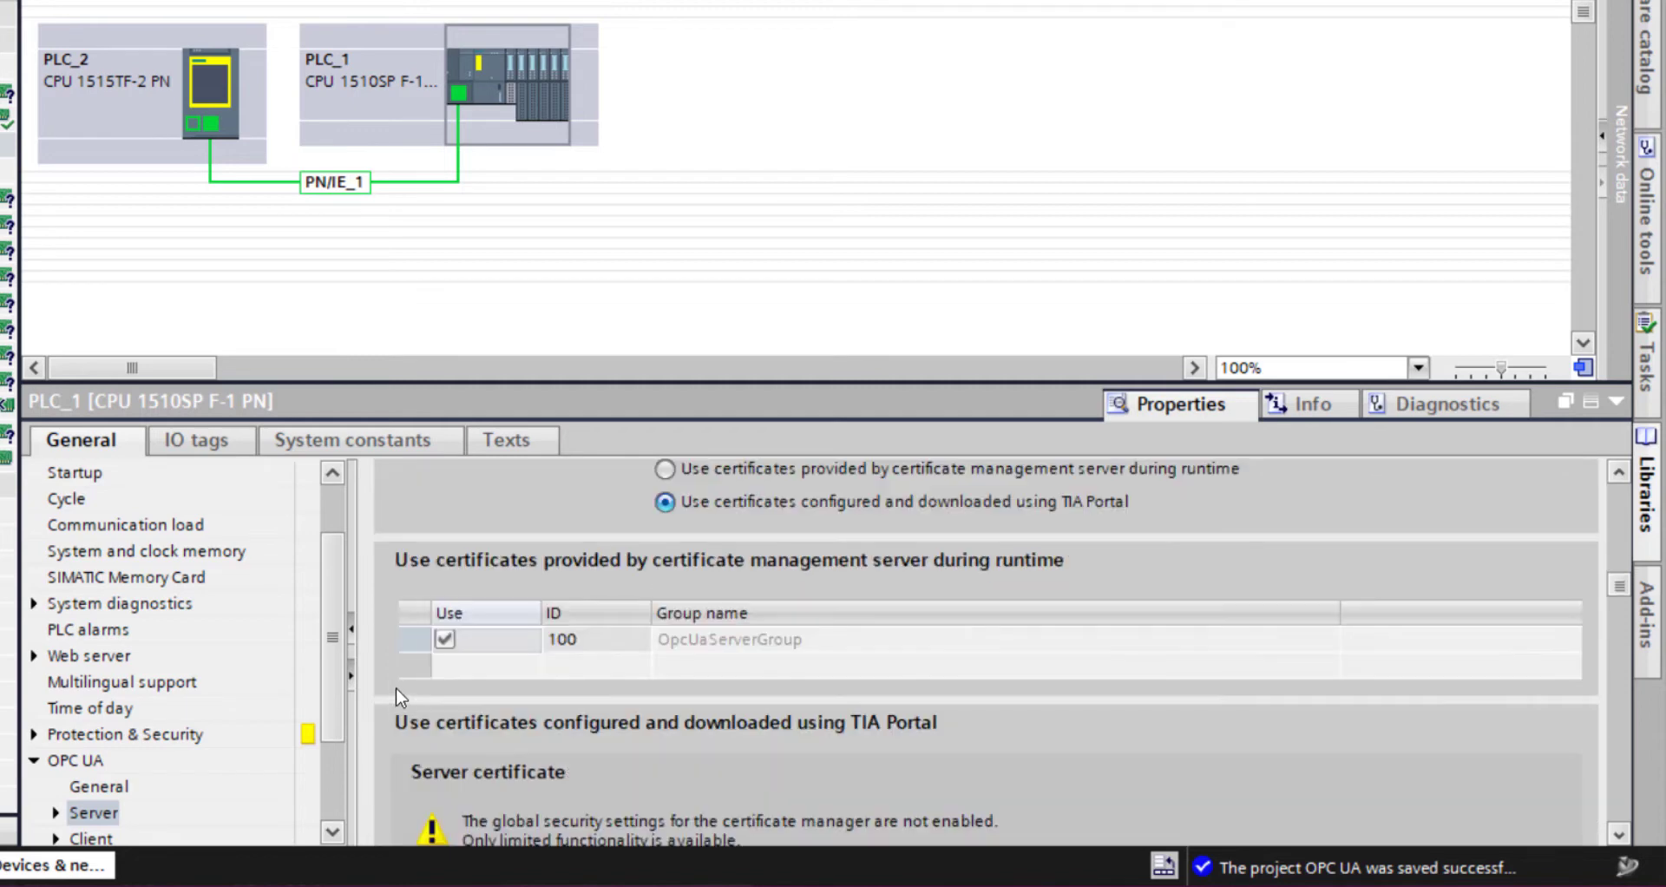
{"action": "scroll", "coordinate": [397, 699], "scroll_direction": "up", "scroll_amount": 7}
{"action": "scroll", "coordinate": [397, 694], "scroll_direction": "down", "scroll_amount": 10}
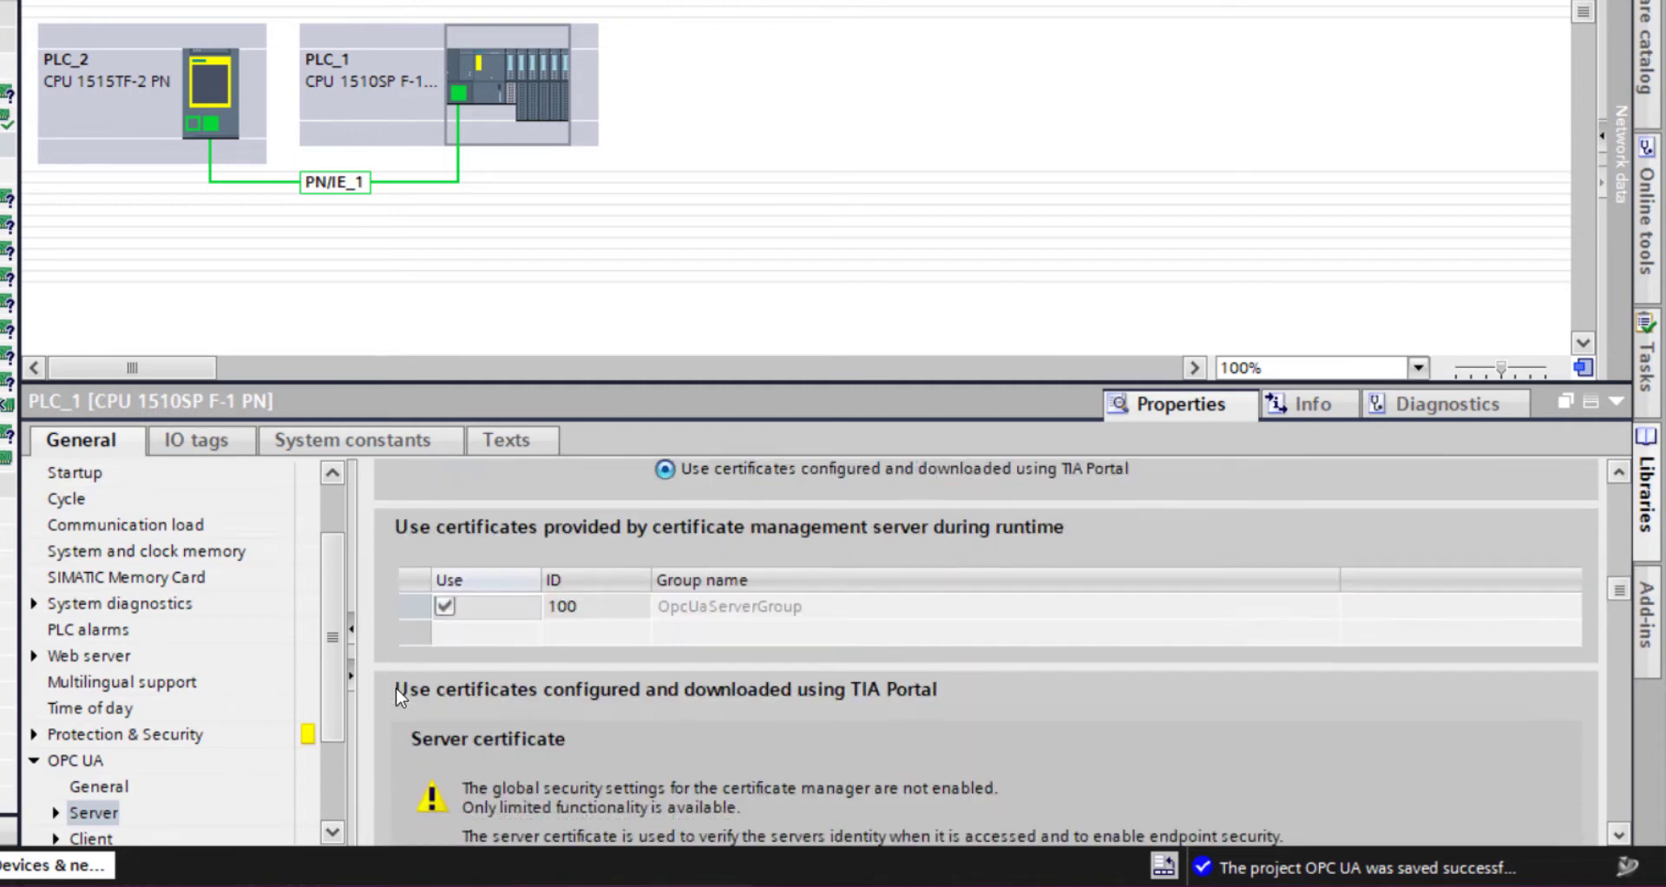
{"action": "scroll", "coordinate": [395, 687], "scroll_direction": "down", "scroll_amount": 8}
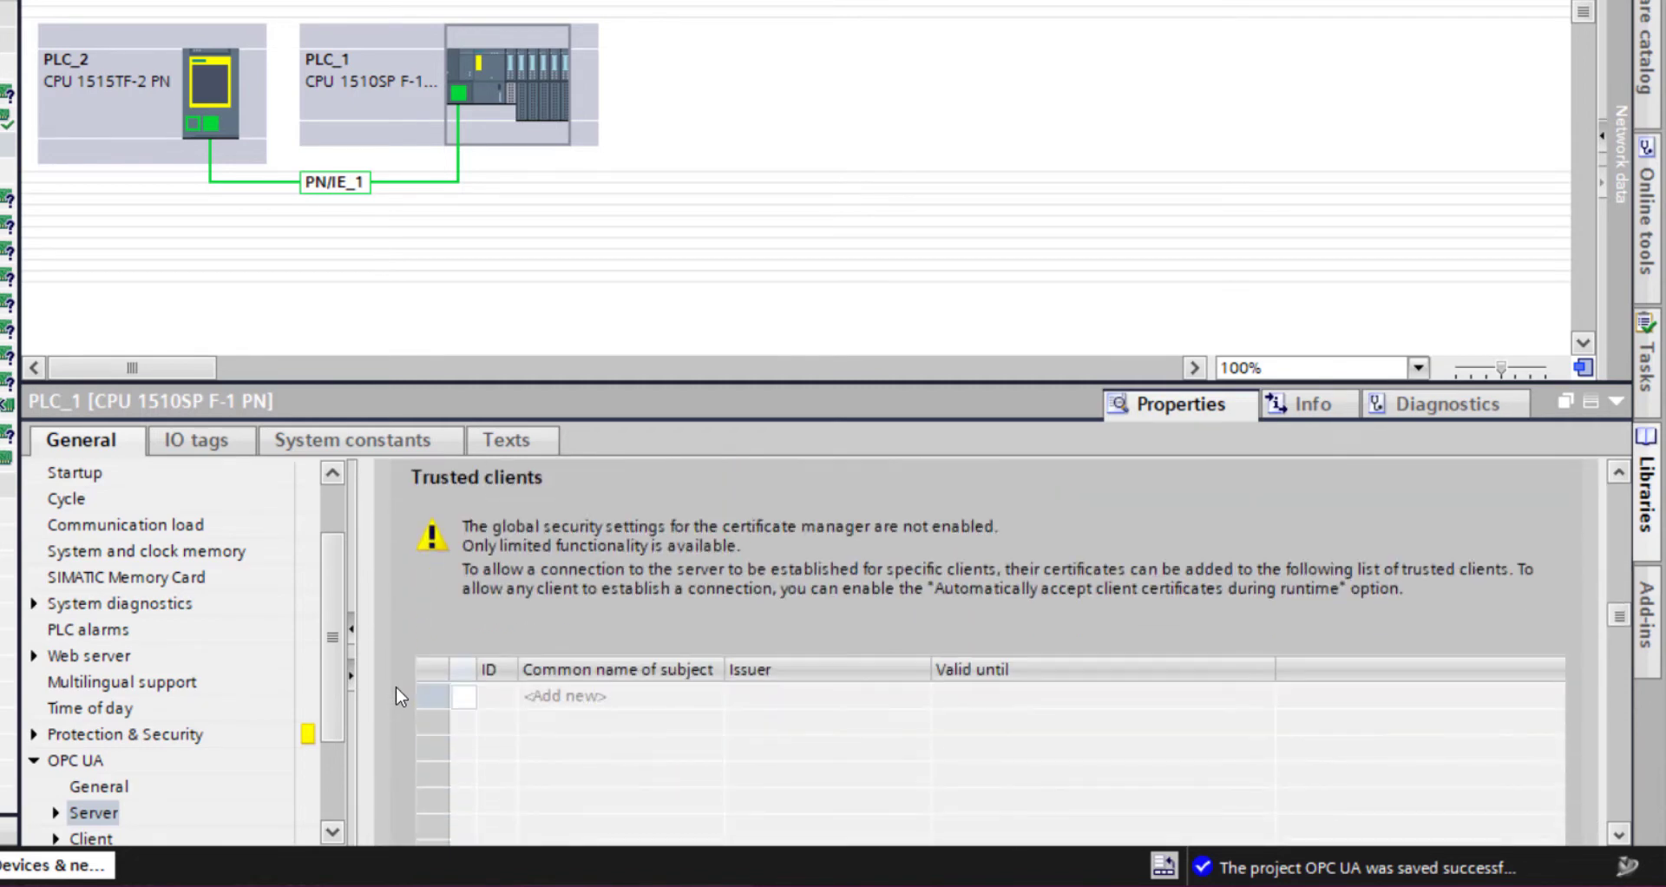
{"action": "scroll", "coordinate": [396, 687], "scroll_direction": "down", "scroll_amount": 6}
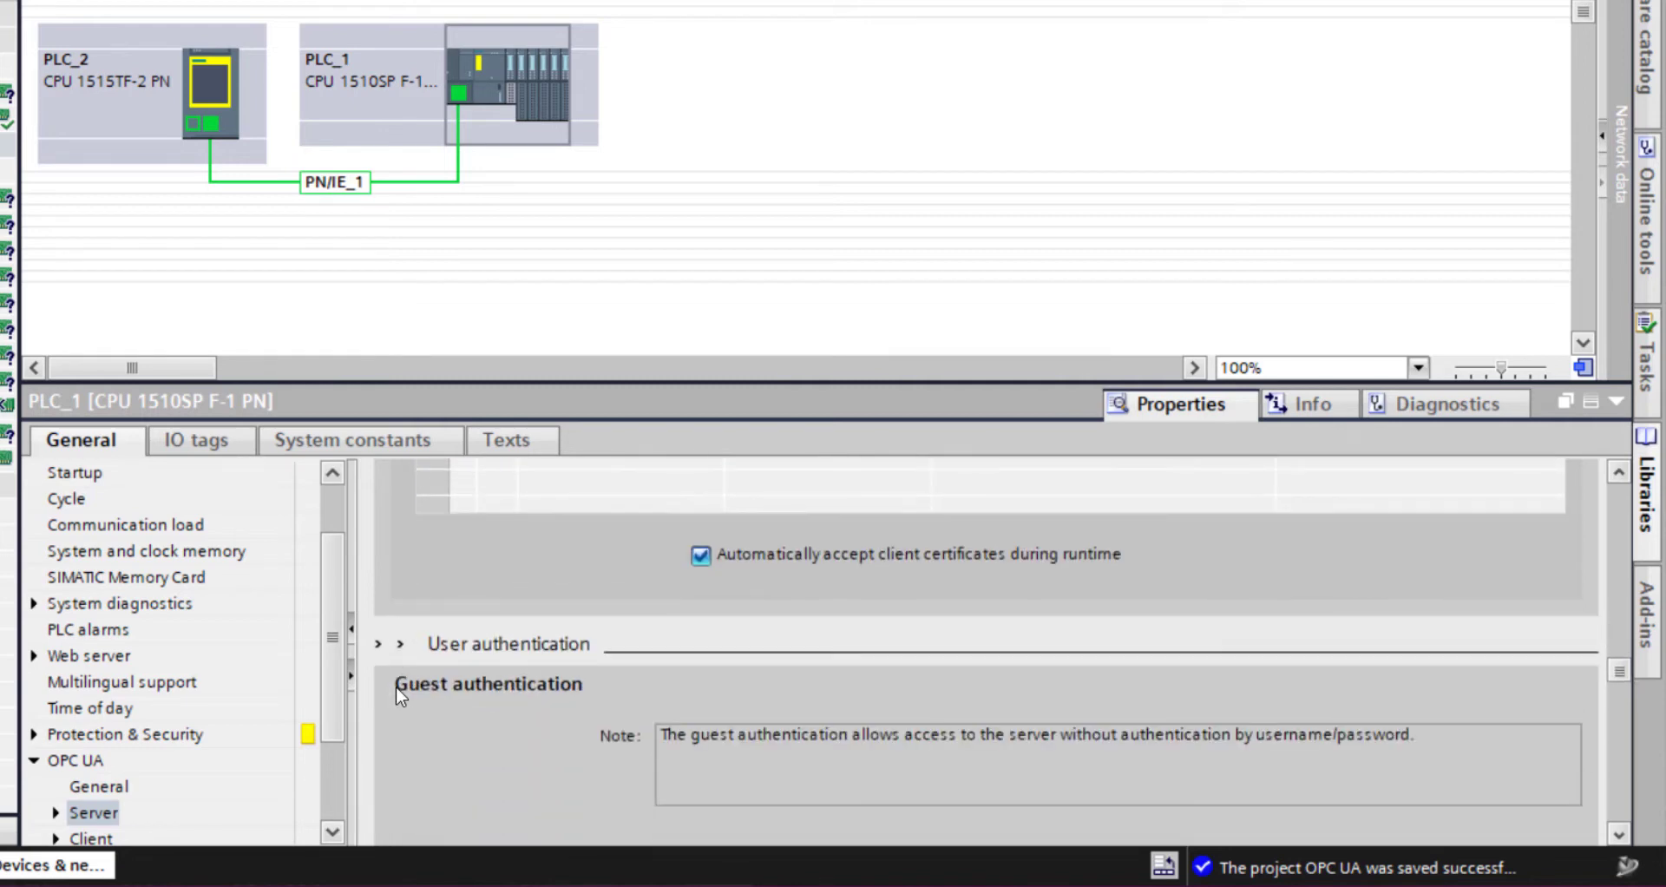
{"action": "scroll", "coordinate": [512, 682], "scroll_direction": "down", "scroll_amount": 8}
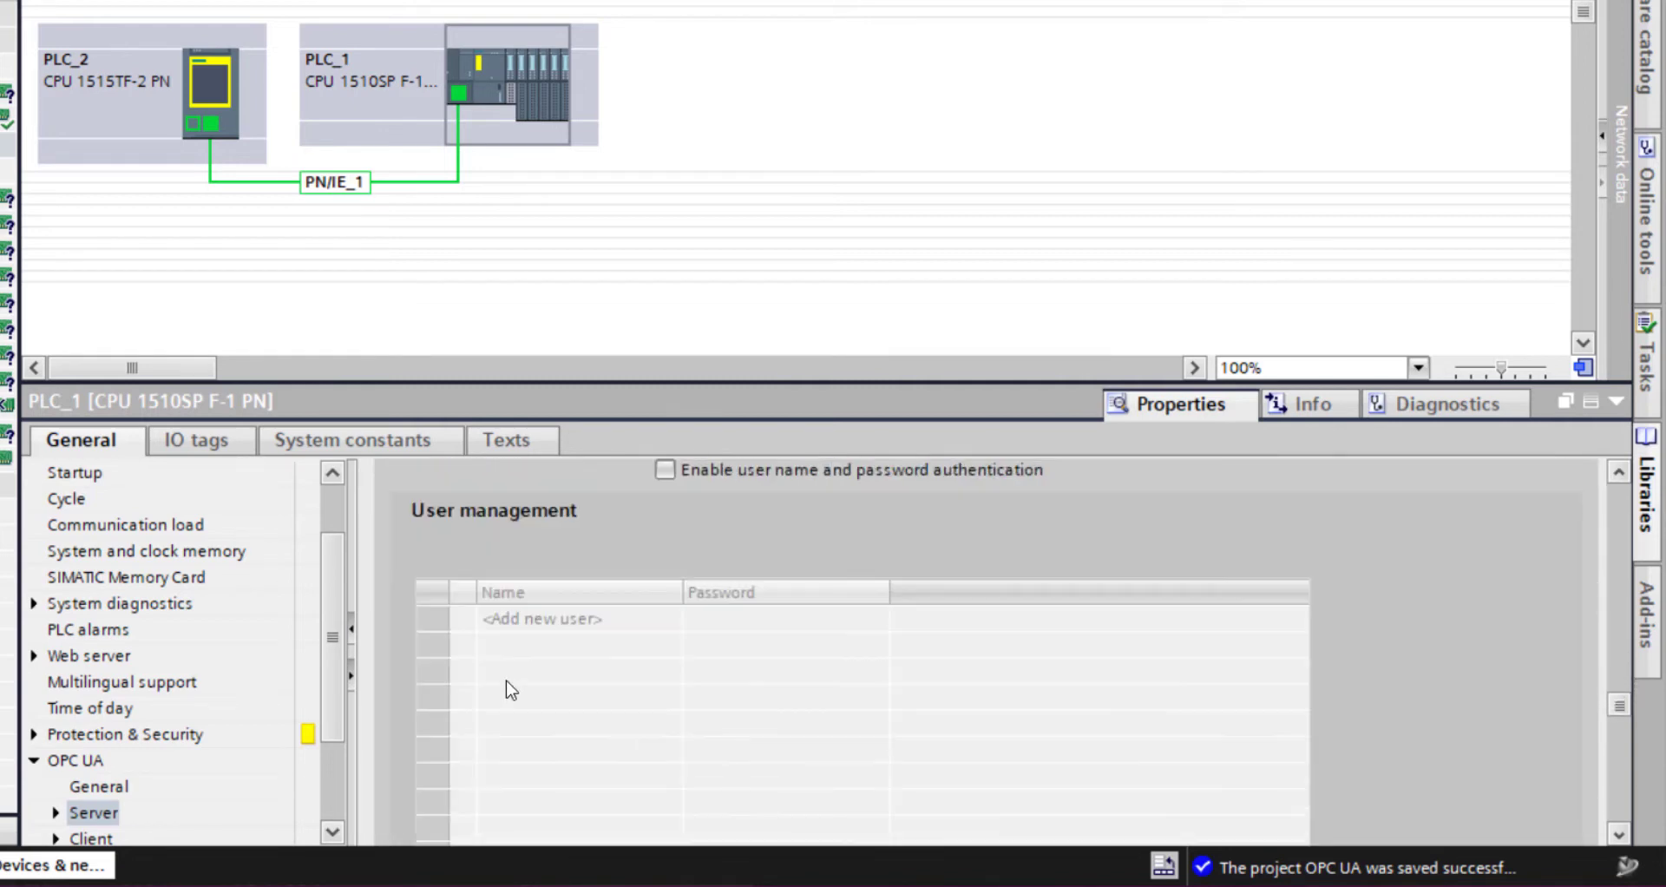
Enable PLC_1's OPC UA server diagnostics for failed remote client requests, subscription status changes and subscription sampling time errors.
{"action": "scroll", "coordinate": [543, 675], "scroll_direction": "down", "scroll_amount": 6}
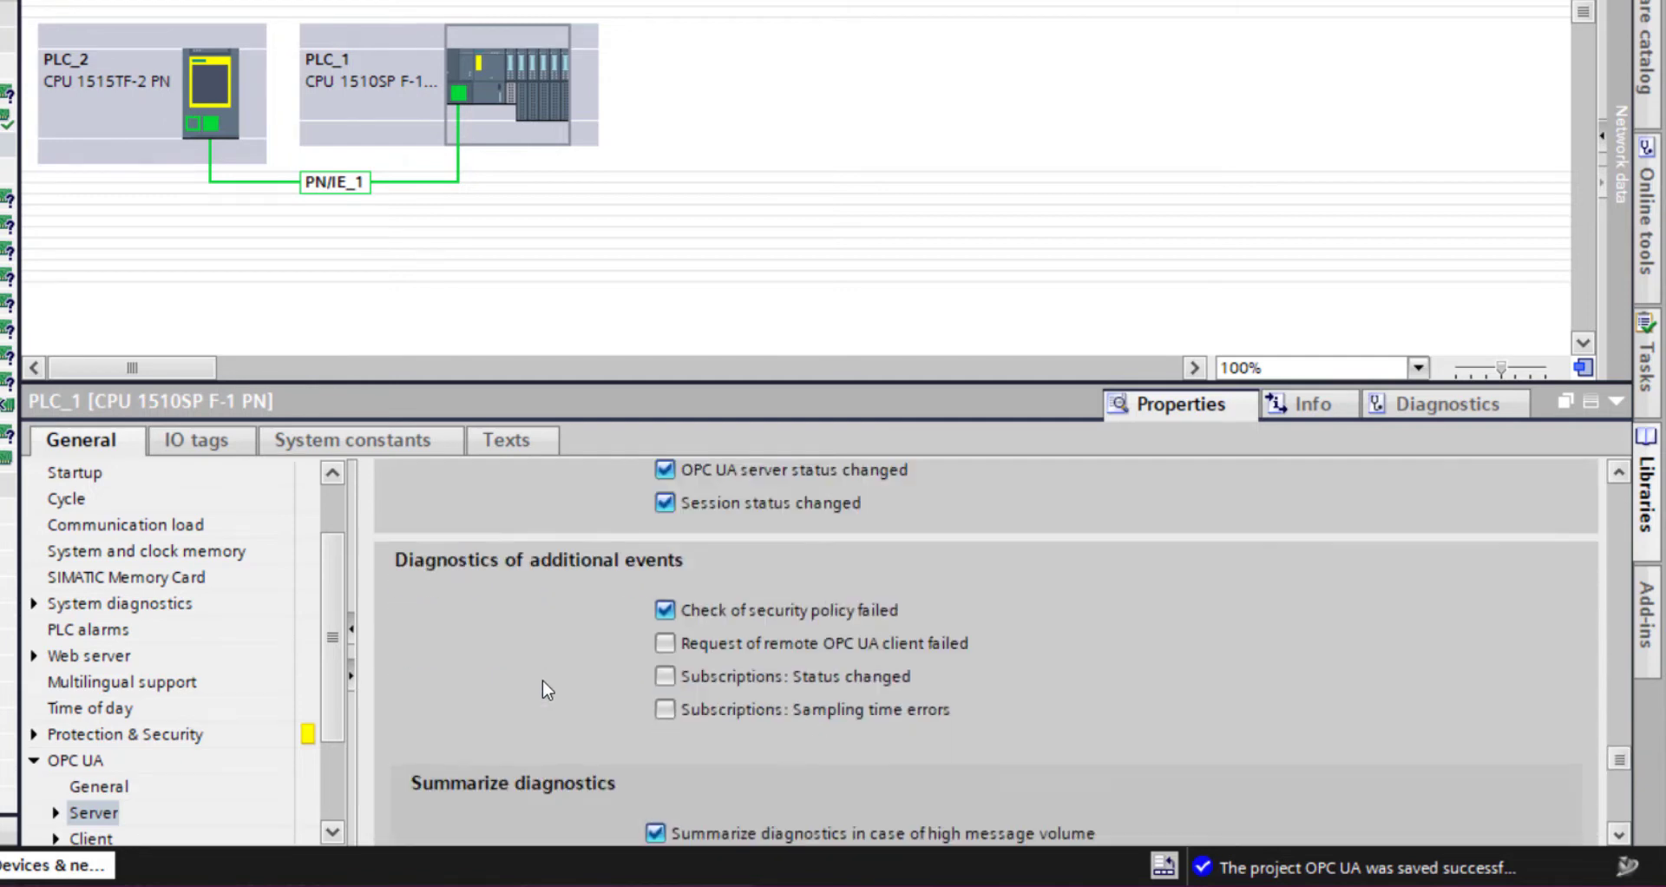
{"action": "left_click", "coordinate": [664, 646]}
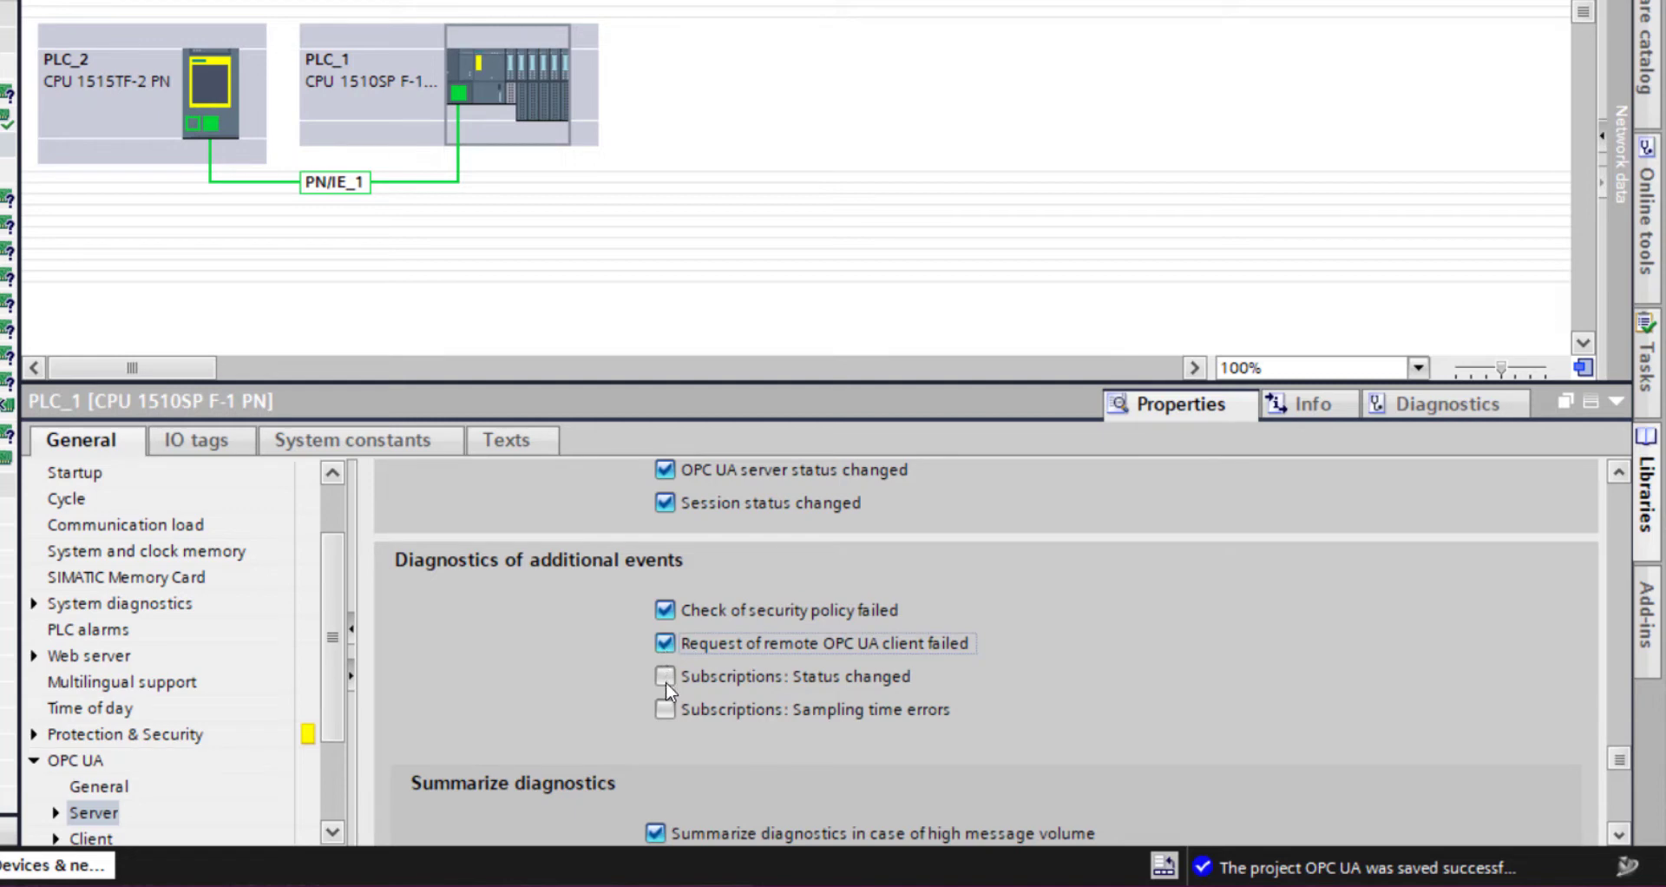
{"action": "left_click", "coordinate": [665, 679]}
{"action": "left_click", "coordinate": [665, 708]}
{"action": "scroll", "coordinate": [492, 689], "scroll_direction": "down", "scroll_amount": 3}
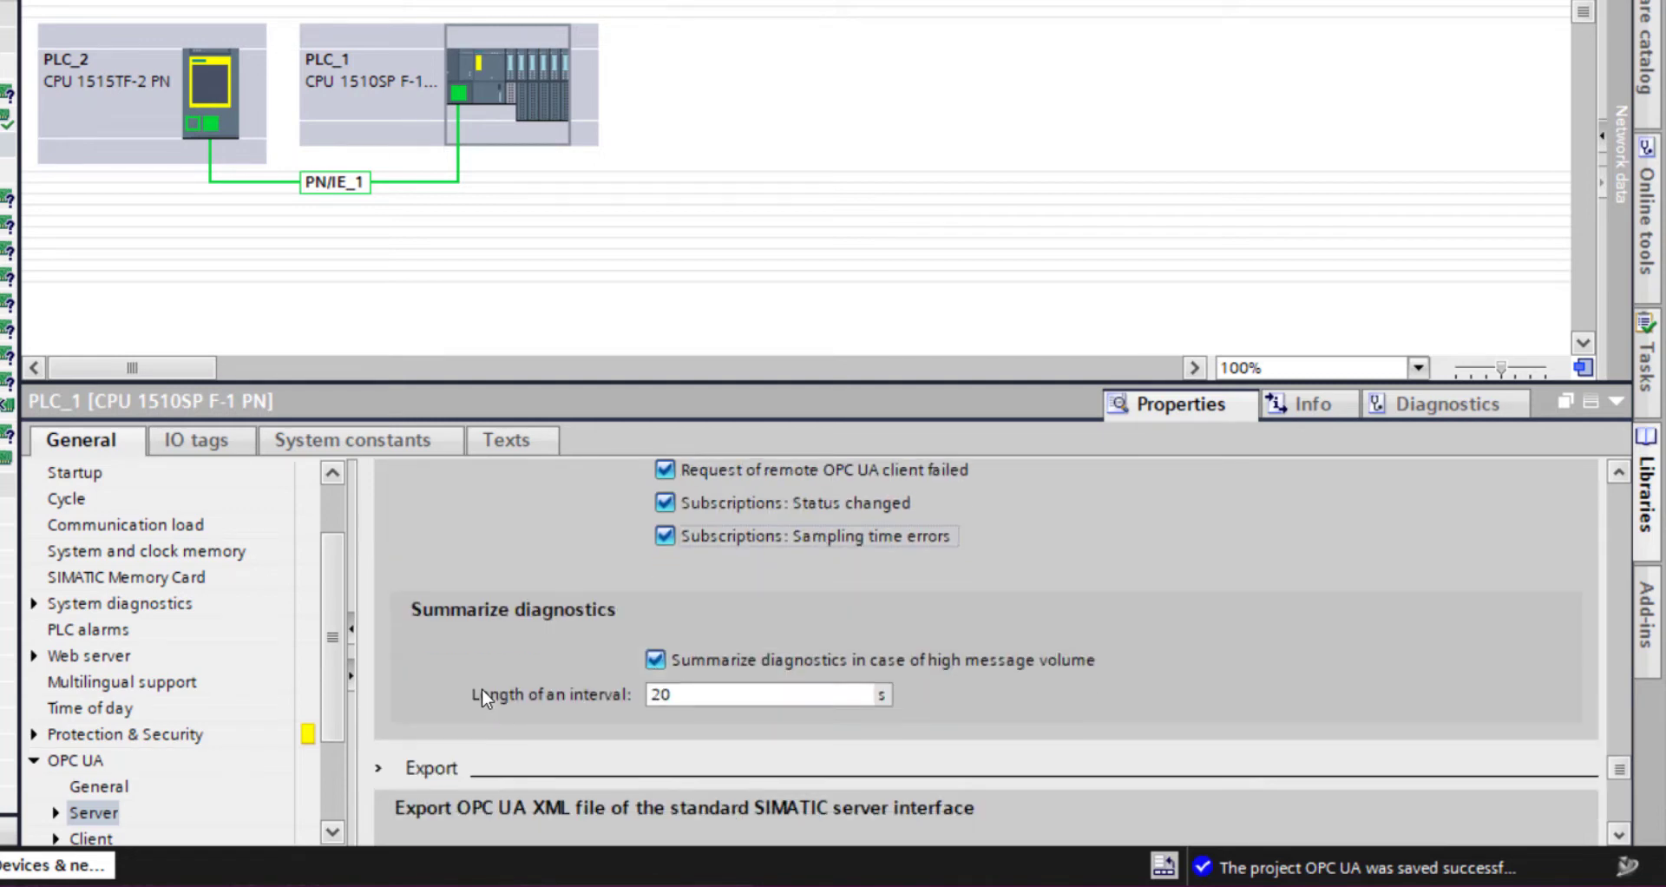
{"action": "scroll", "coordinate": [466, 683], "scroll_direction": "down", "scroll_amount": 5}
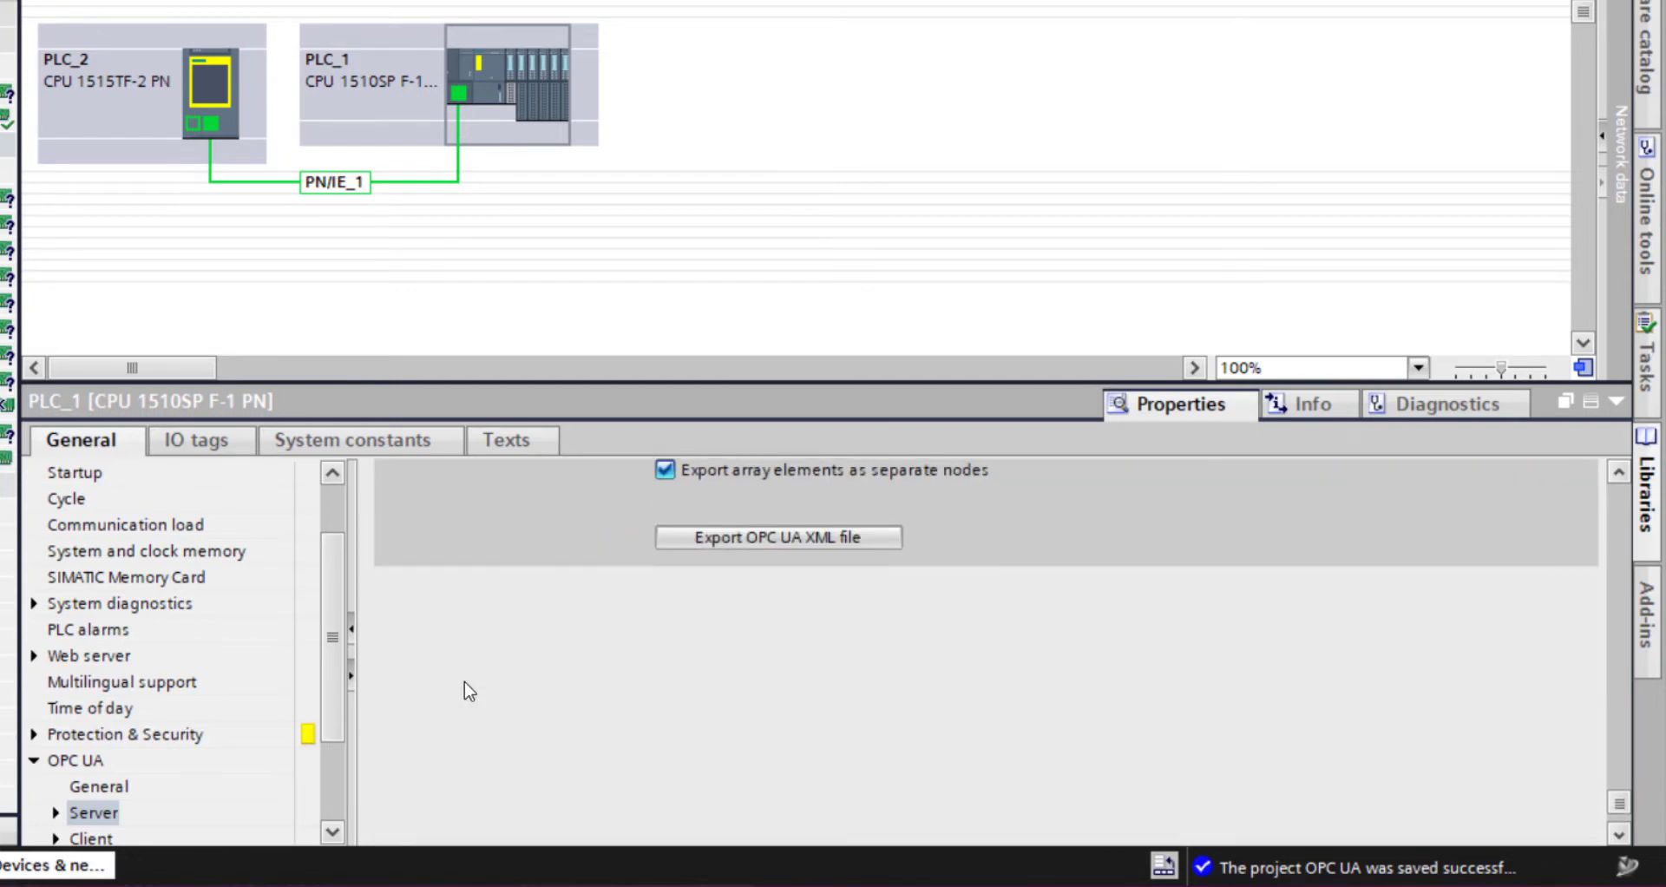
{"action": "left_click", "coordinate": [755, 552]}
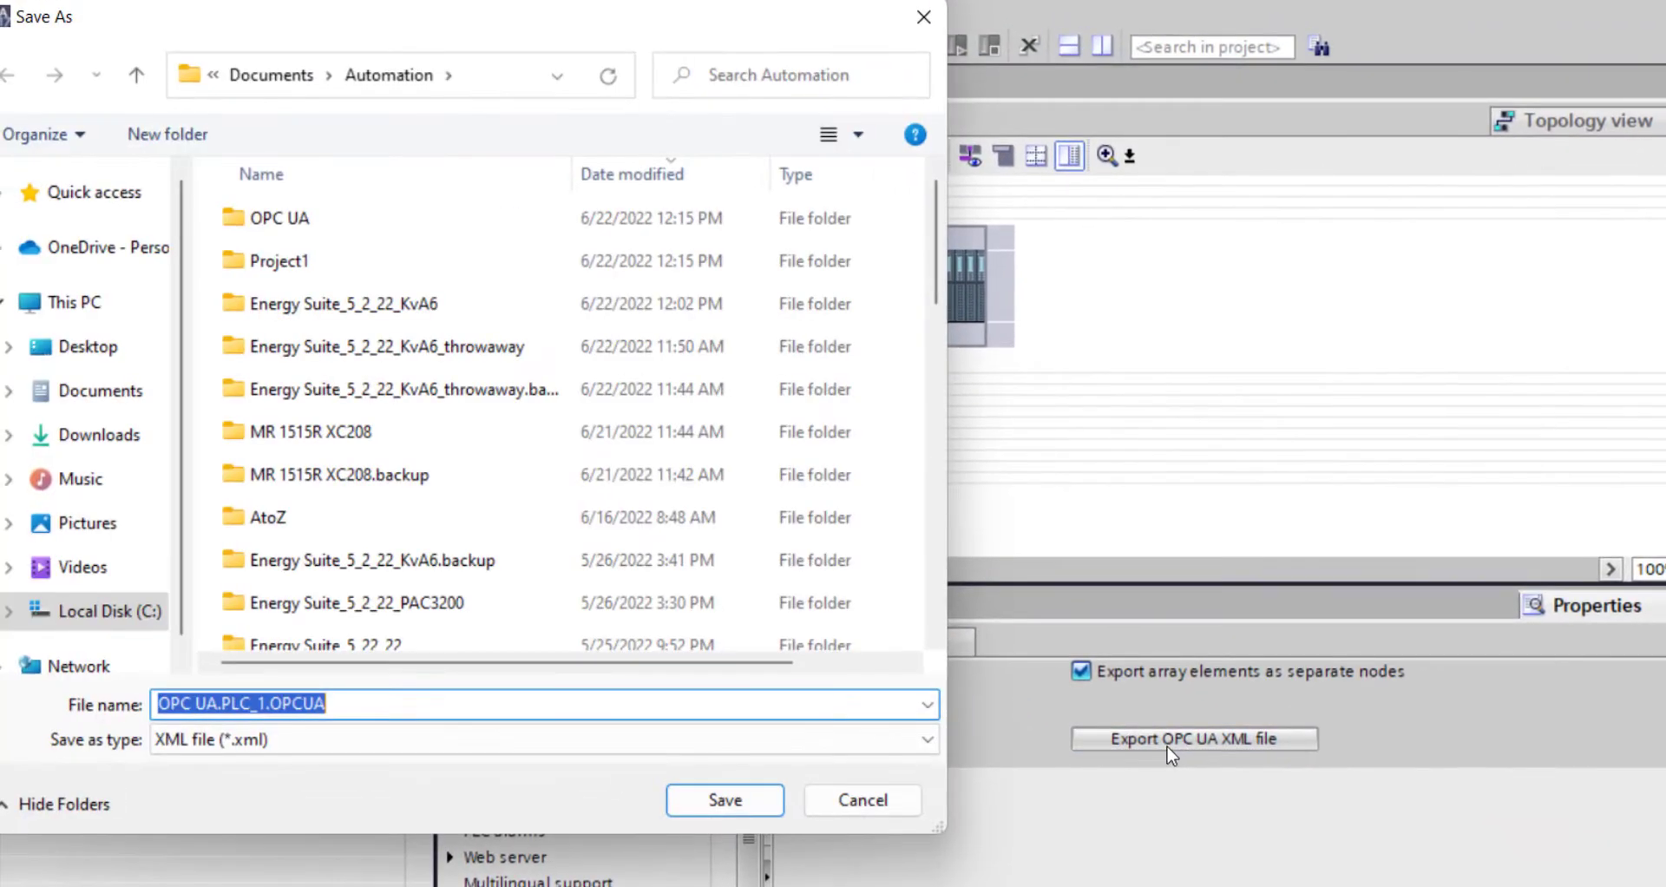
{"action": "left_click", "coordinate": [862, 799]}
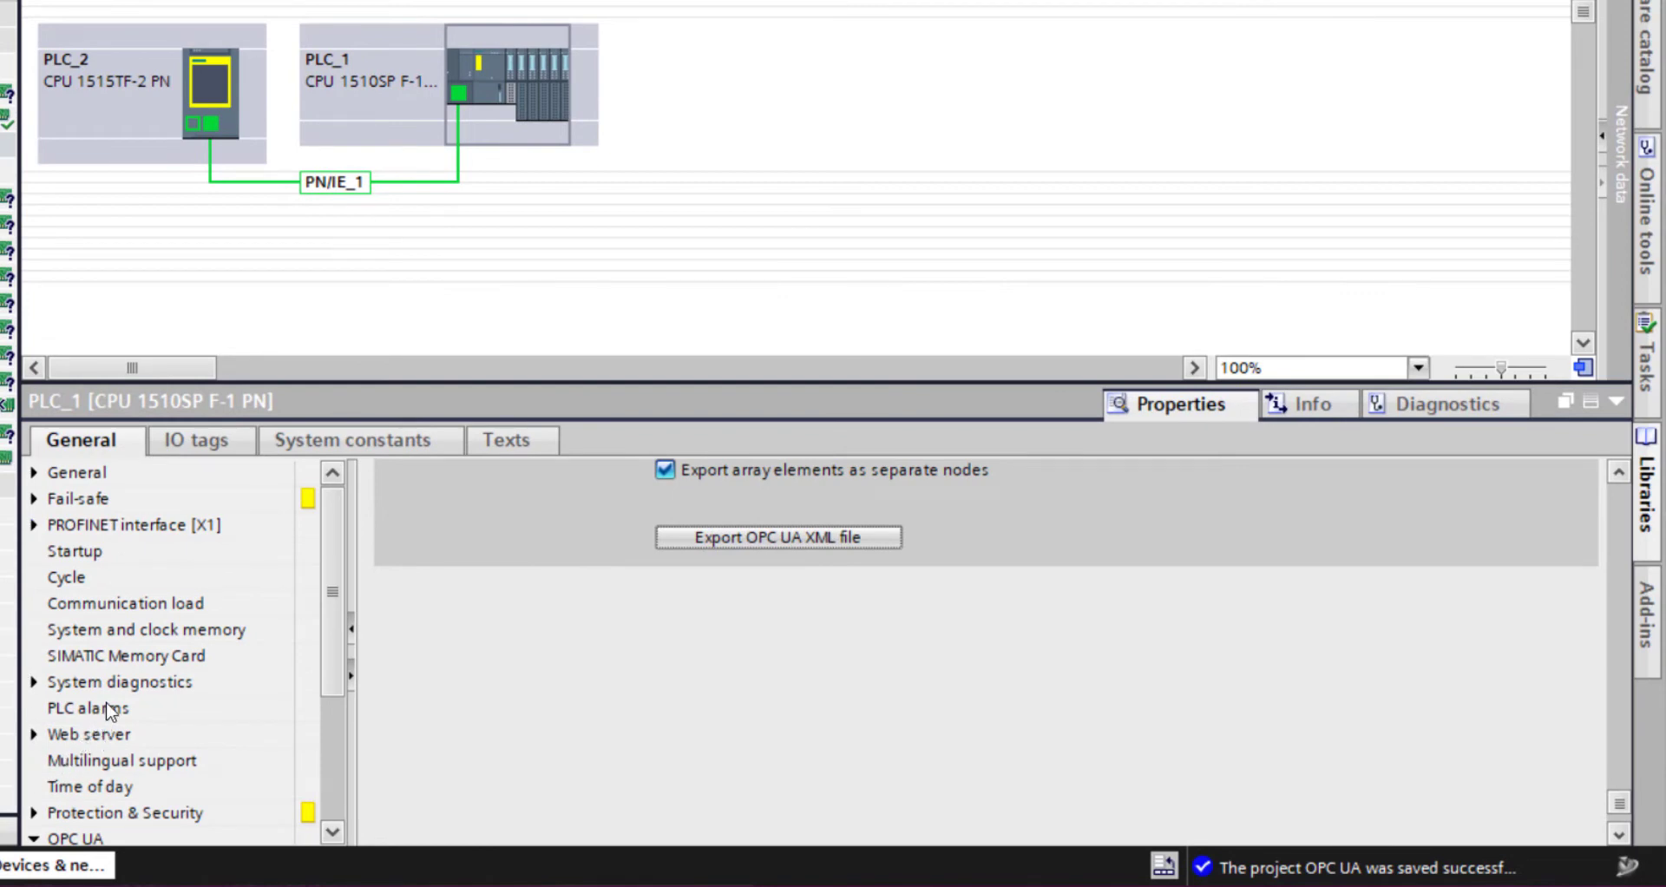
Enable the use of the system memory byte on PLC_1.
{"action": "left_click_drag", "start_coordinate": [335, 650], "coordinate": [337, 666]}
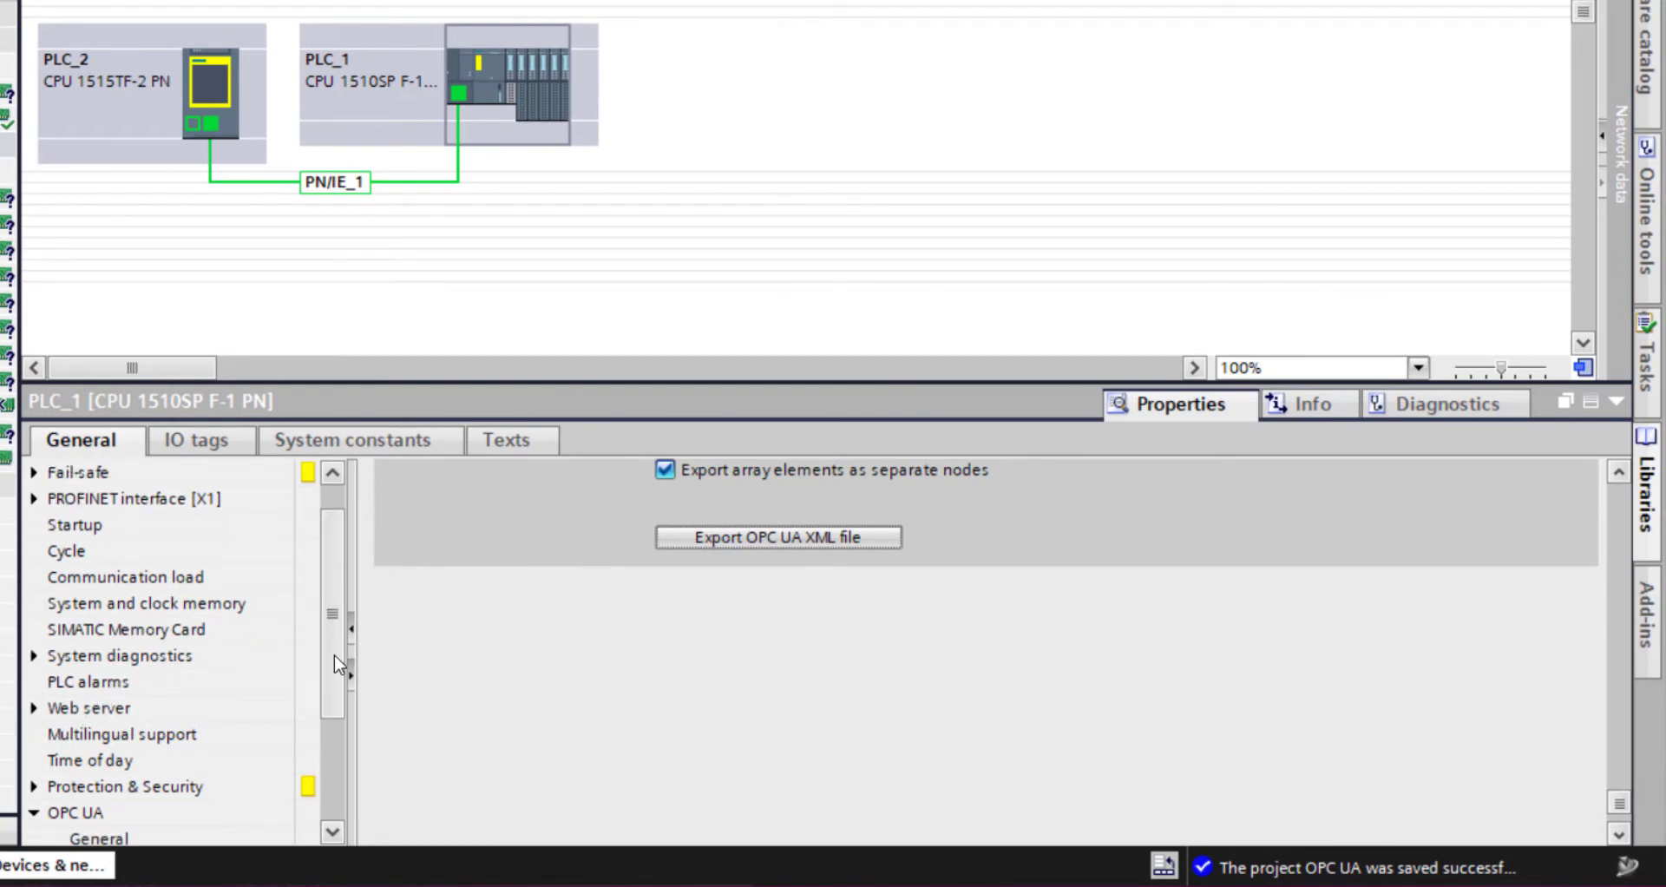
{"action": "left_click", "coordinate": [244, 608]}
{"action": "left_click", "coordinate": [667, 578]}
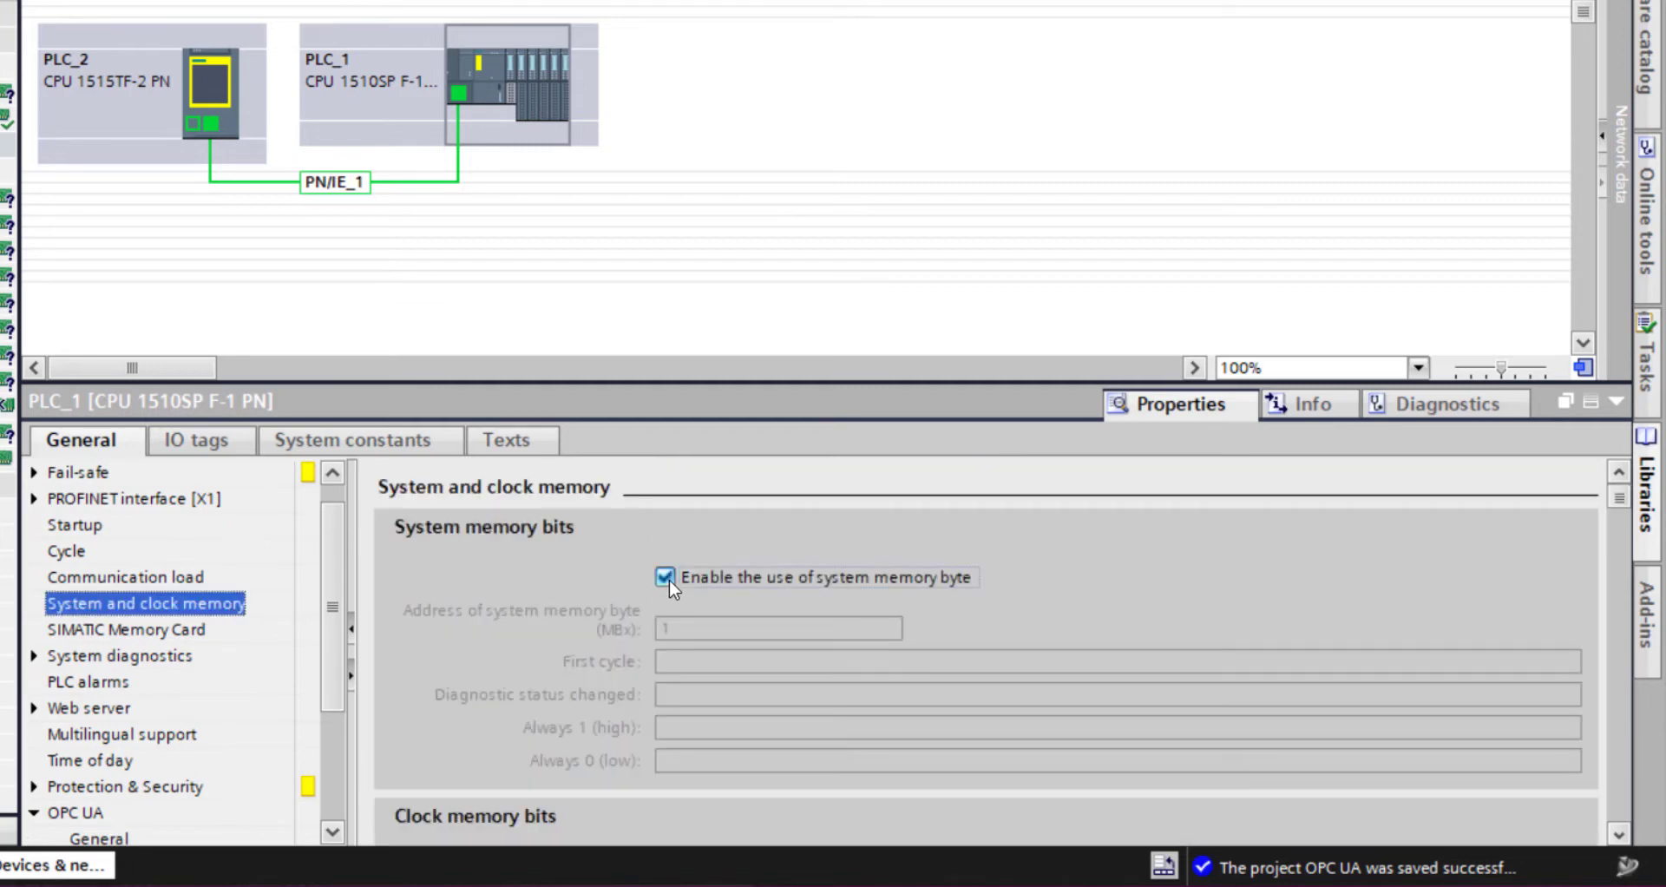
Enable the use of the clock memory byte on PLC_1.
{"action": "left_click", "coordinate": [1620, 835]}
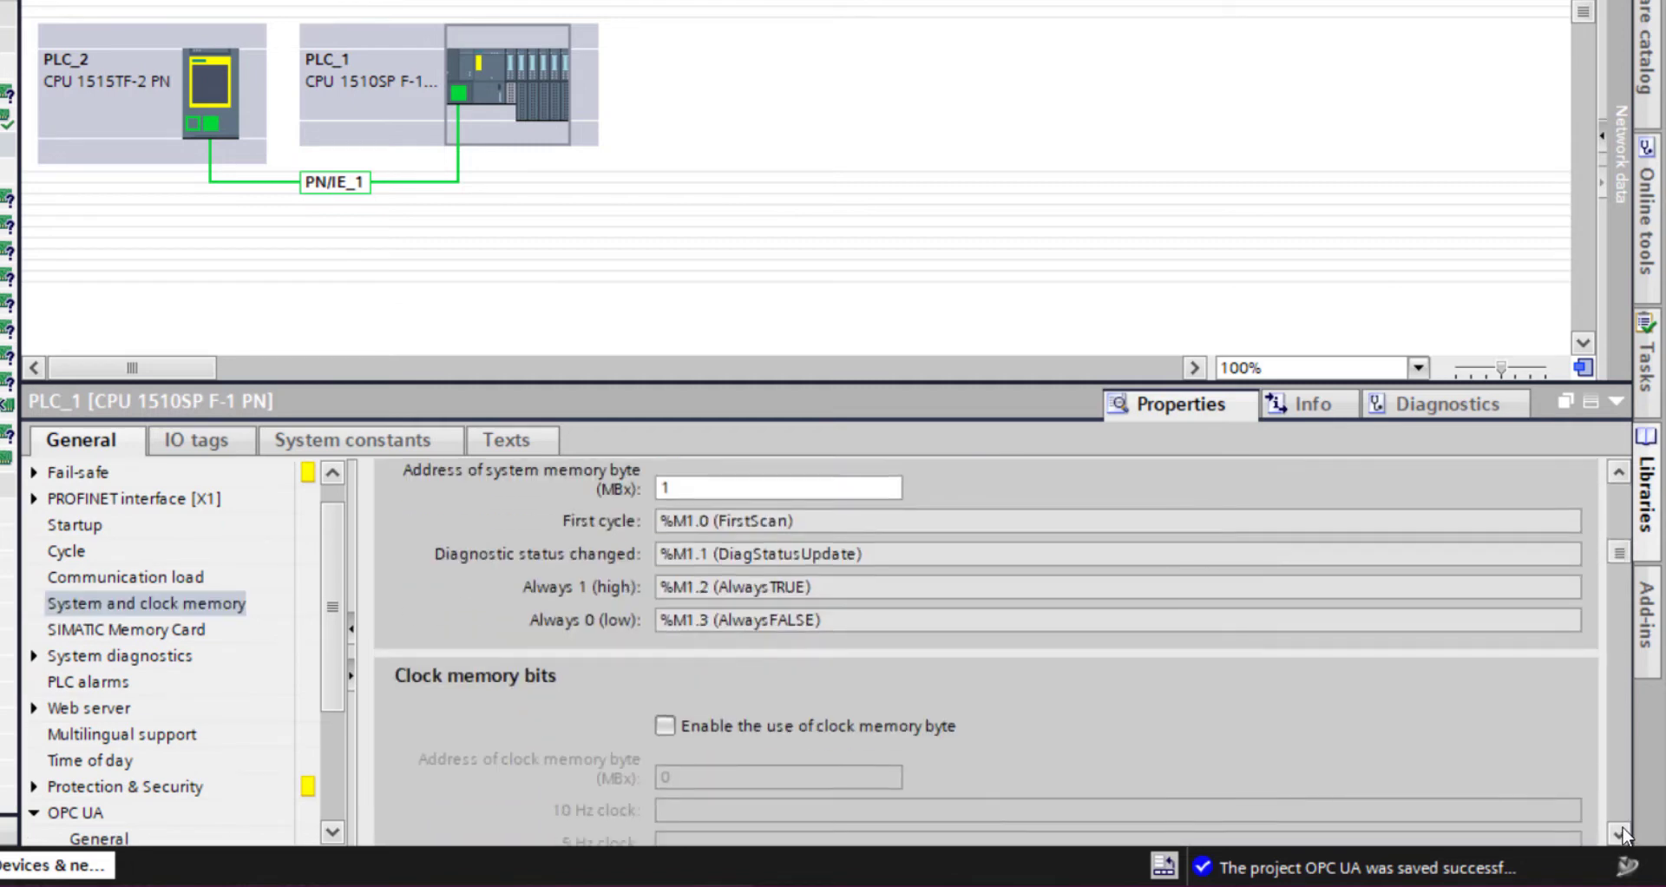
{"action": "left_click", "coordinate": [665, 643]}
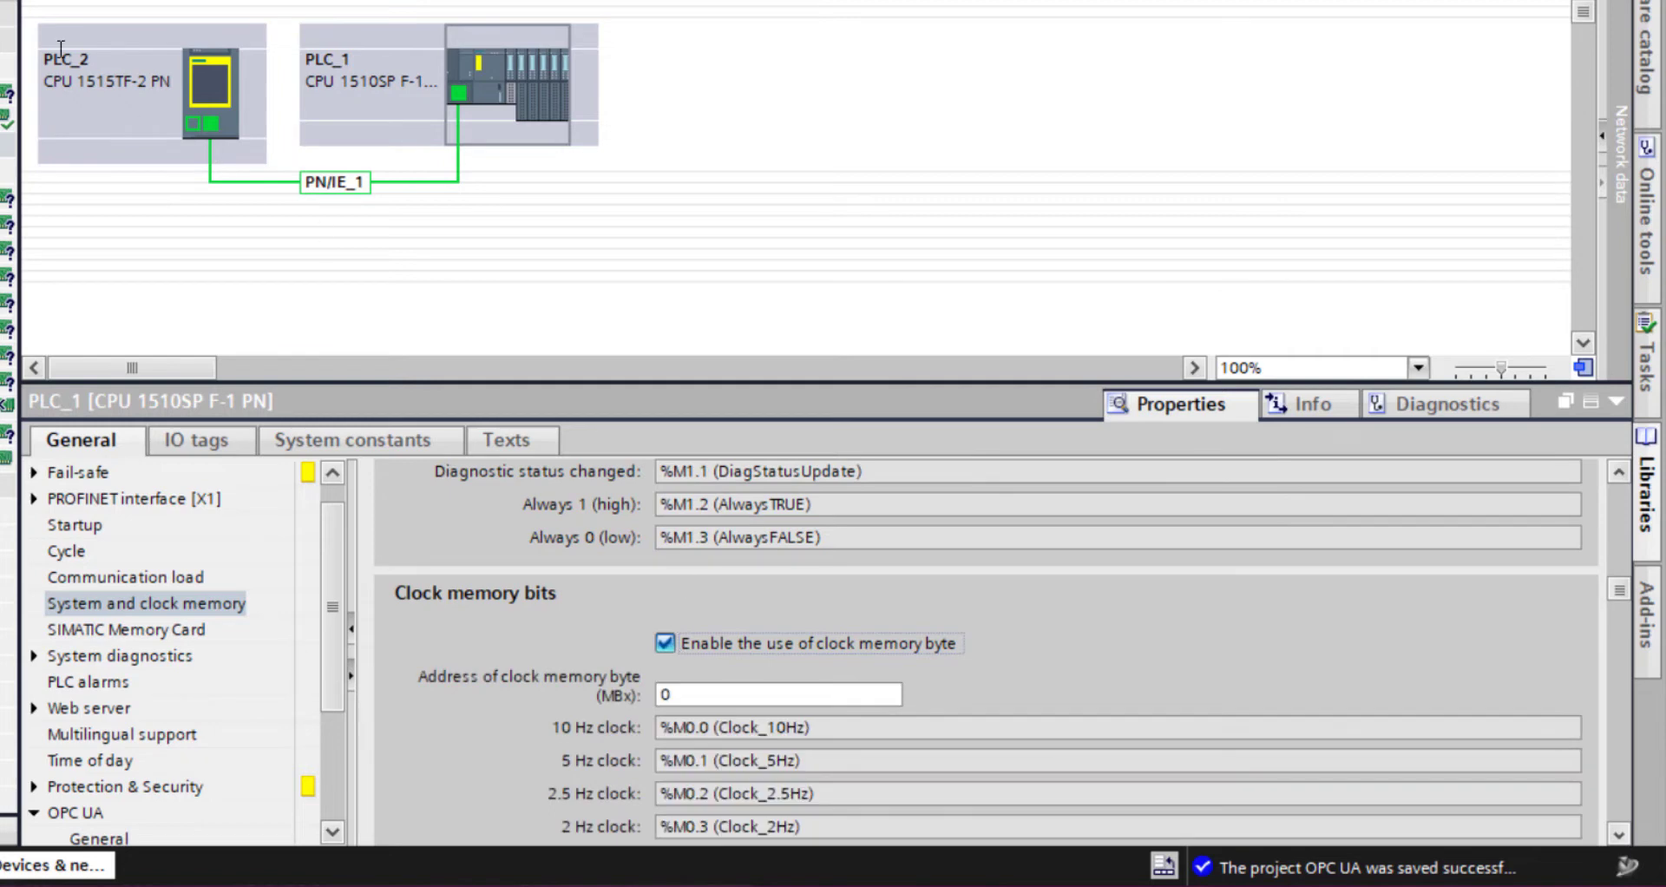
Enable the use of the system memory byte and the clock memory byte on PLC_2.
{"action": "left_click", "coordinate": [252, 155]}
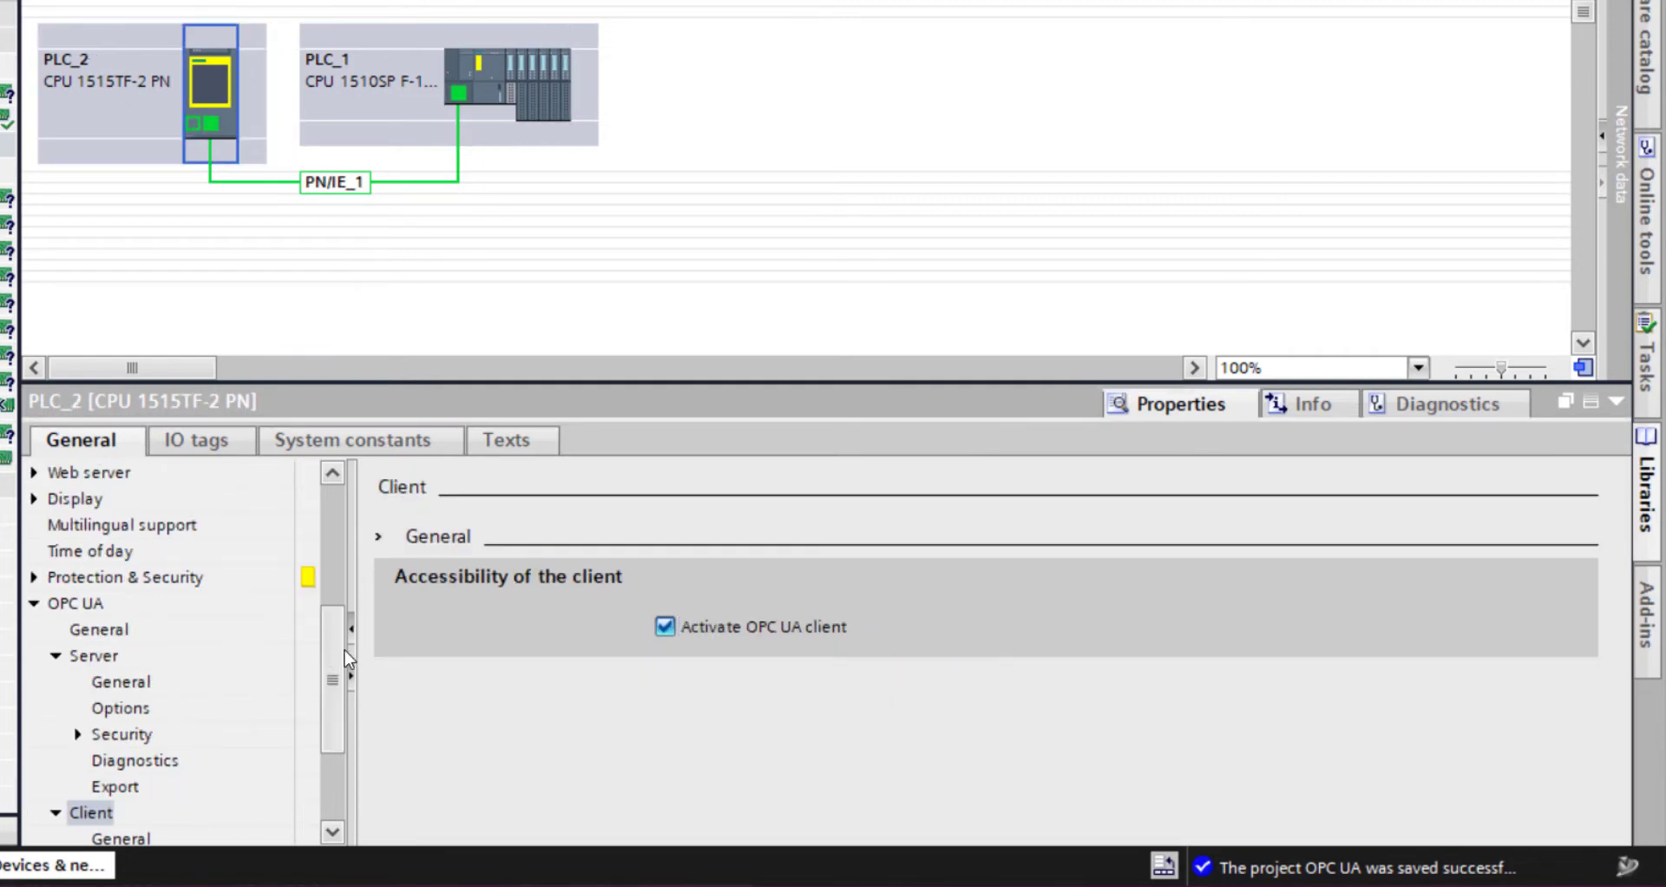
{"action": "double_click", "coordinate": [52, 603]}
{"action": "left_click_drag", "start_coordinate": [333, 689], "coordinate": [343, 614]}
{"action": "left_click", "coordinate": [156, 578]}
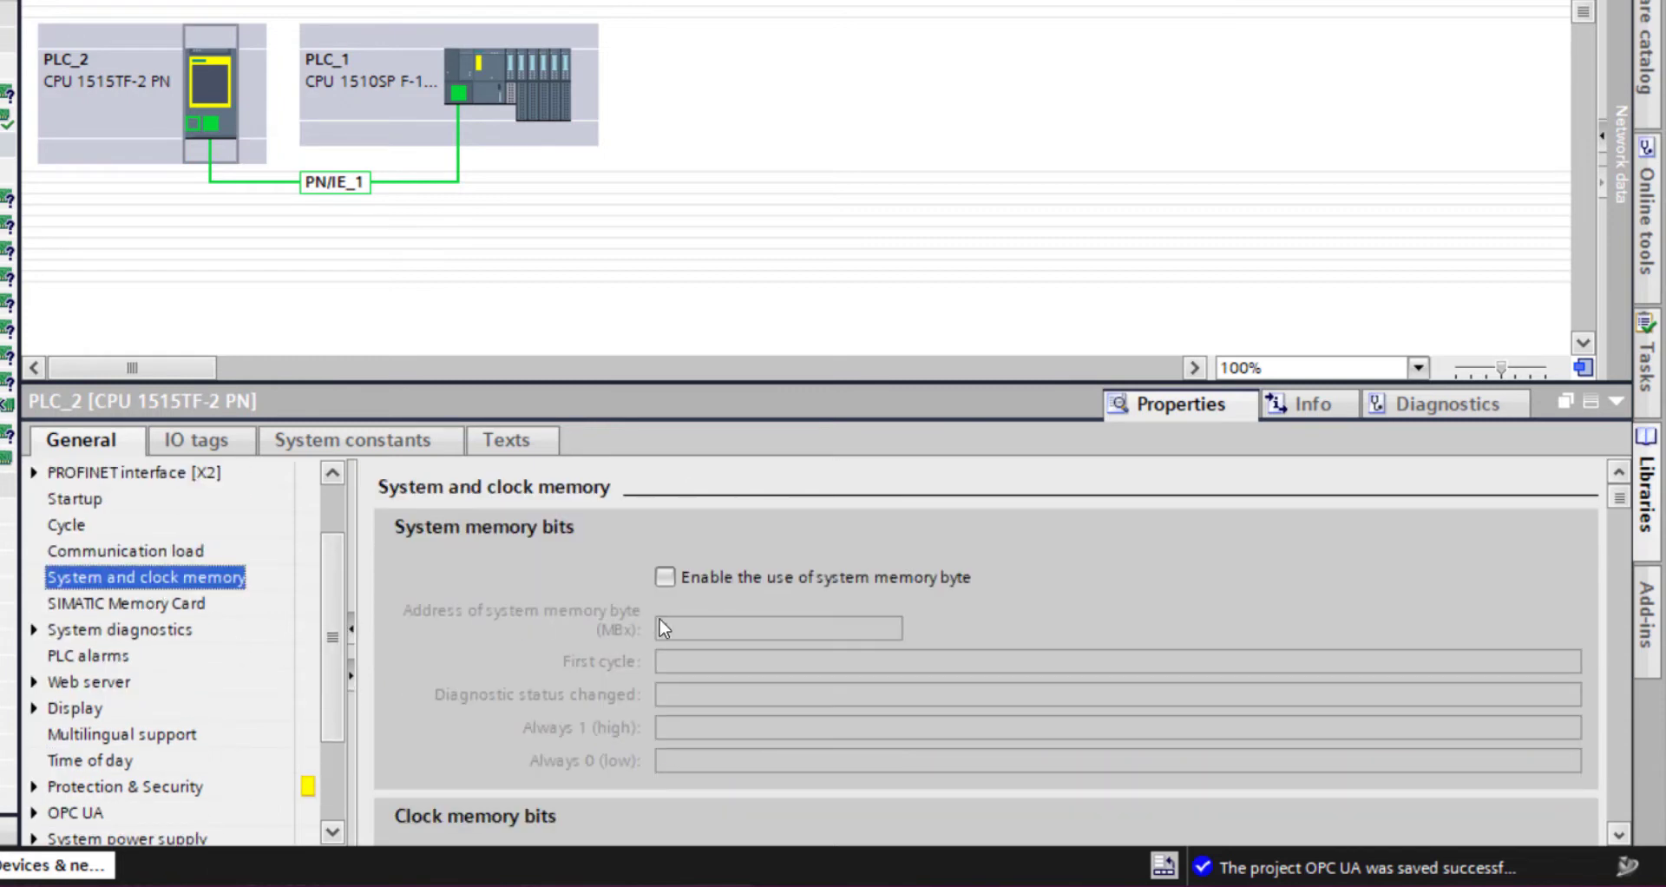
{"action": "left_click", "coordinate": [667, 576]}
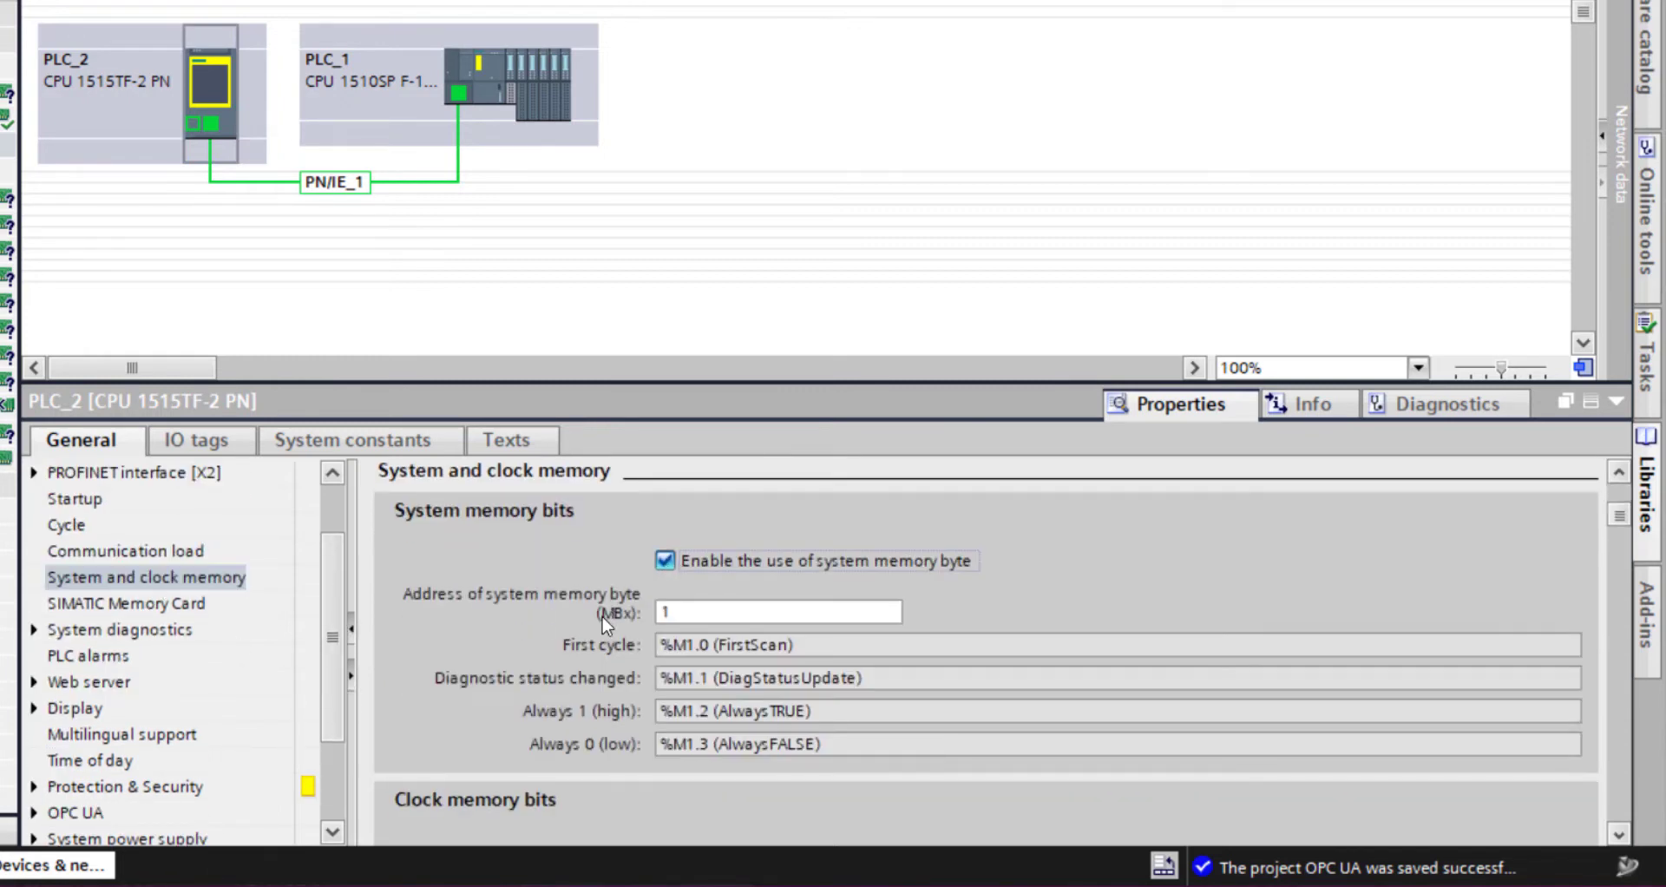
{"action": "scroll", "coordinate": [664, 607], "scroll_direction": "down", "scroll_amount": 3}
{"action": "left_click", "coordinate": [665, 644]}
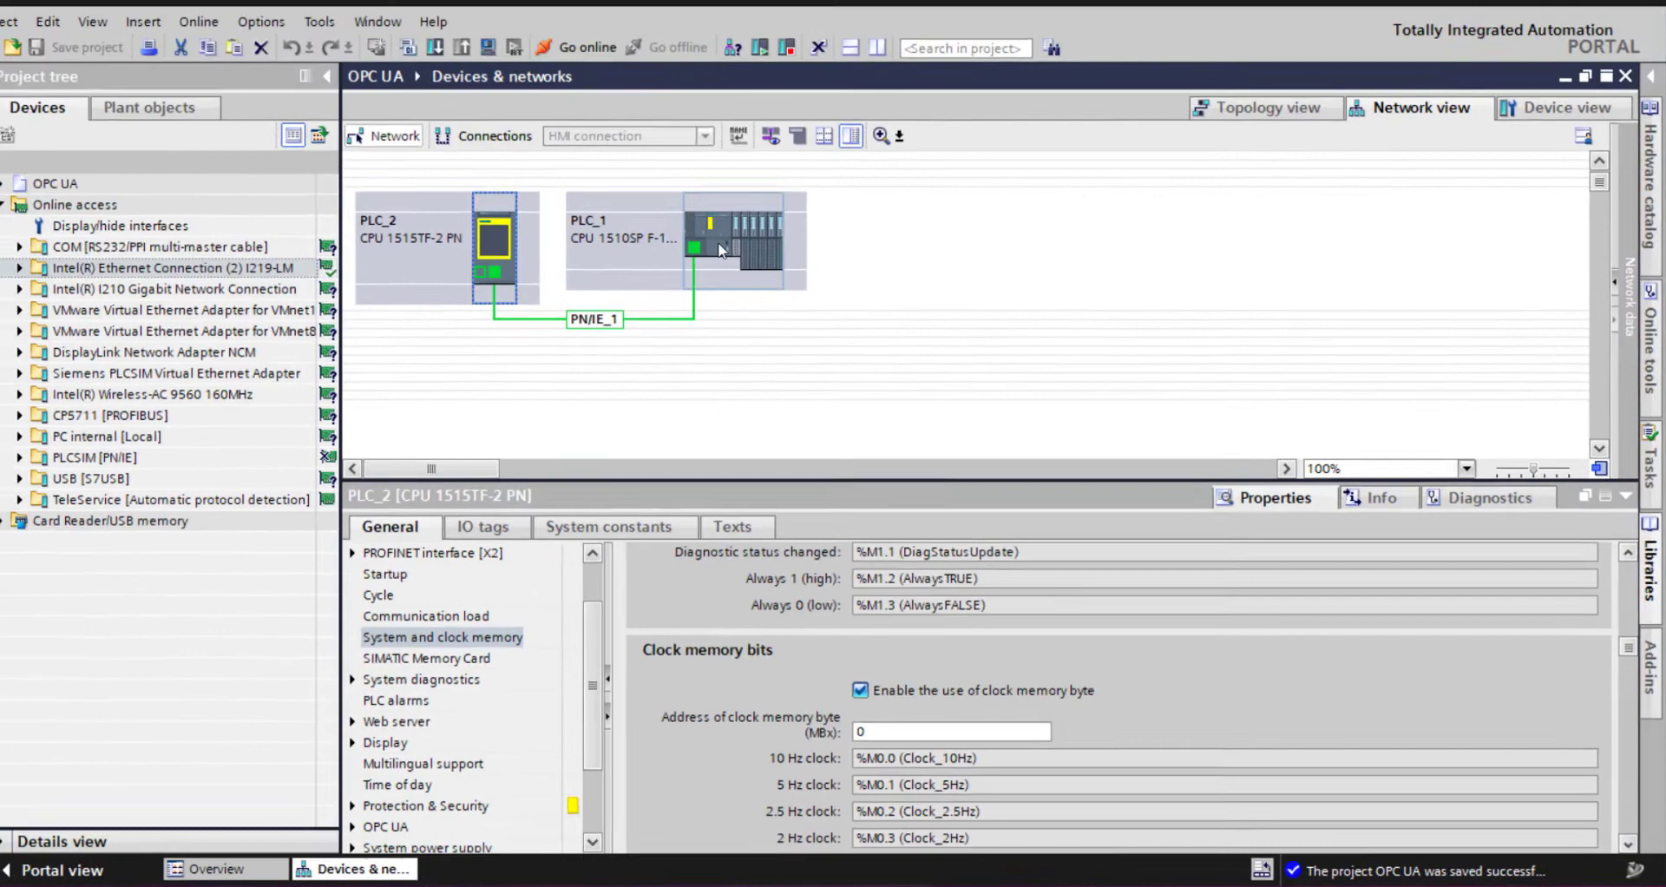
Compile both CPUs together and set PLC_2's purchased OPC UA runtime license to SIMATIC OPC UA S7-1500 medium.
{"action": "left_click", "coordinate": [720, 249], "text": "ctrl"}
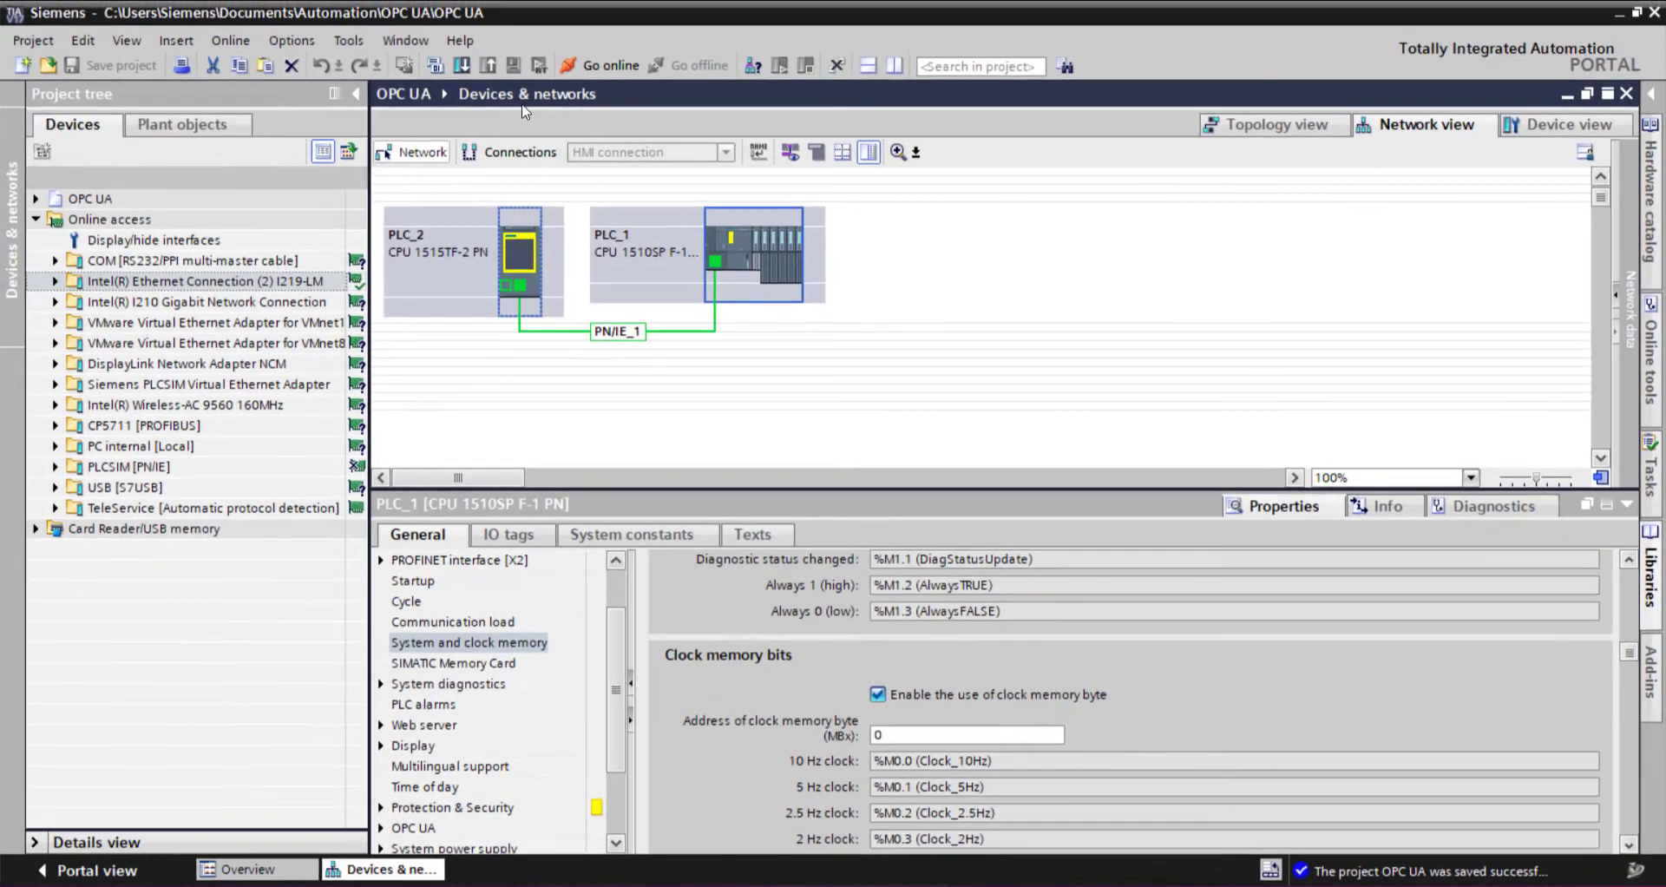
{"action": "left_click", "coordinate": [408, 47]}
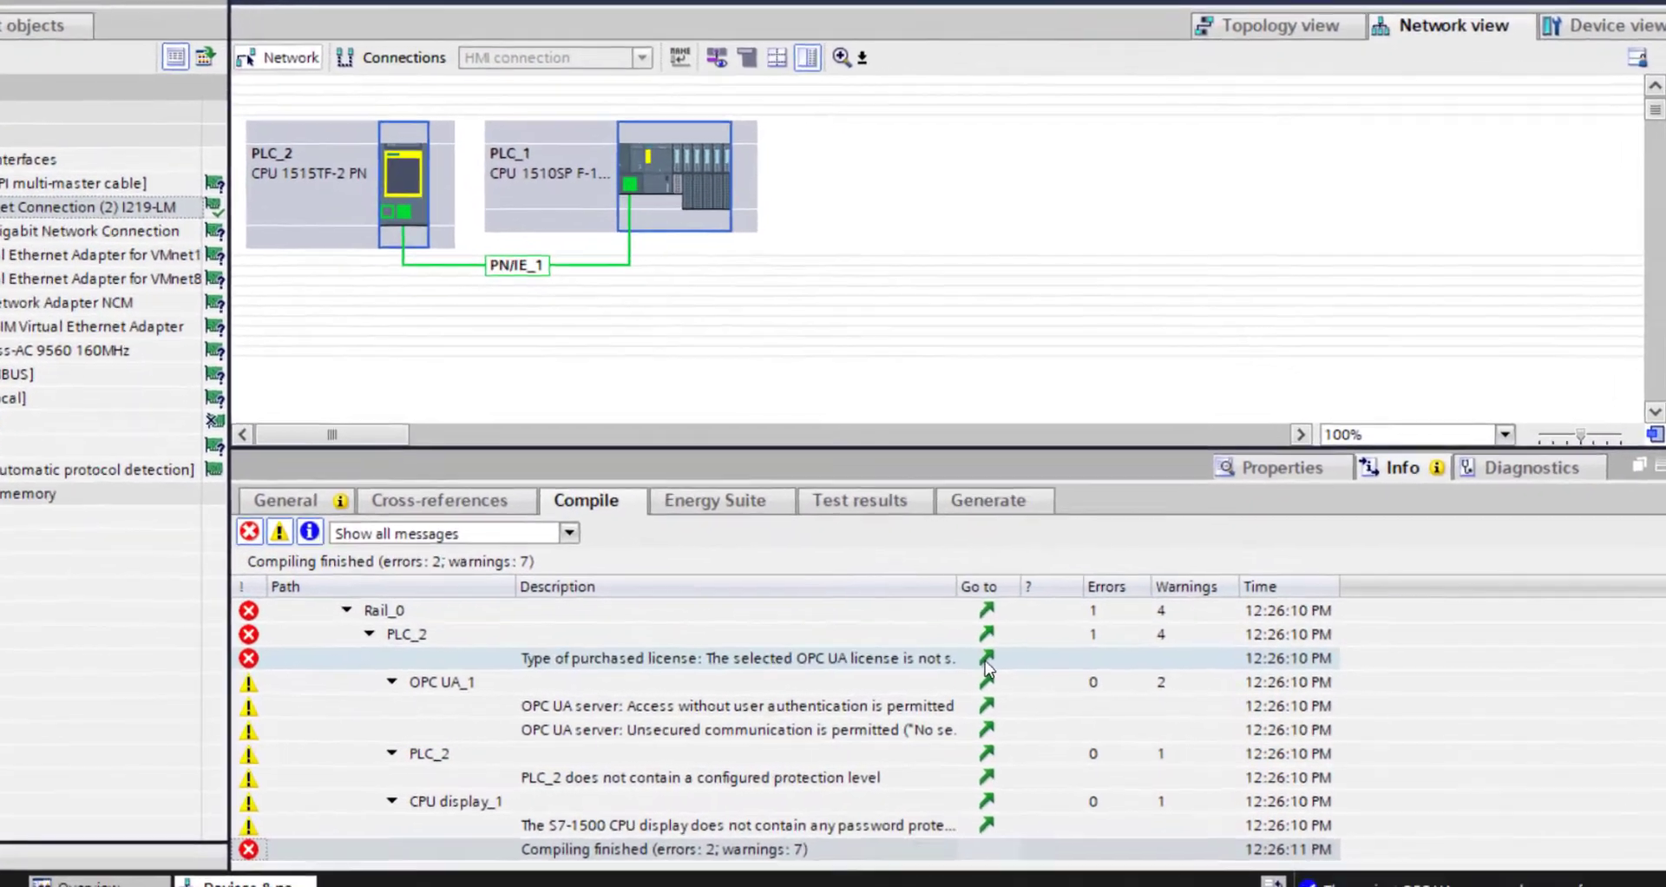
{"action": "left_click", "coordinate": [982, 668]}
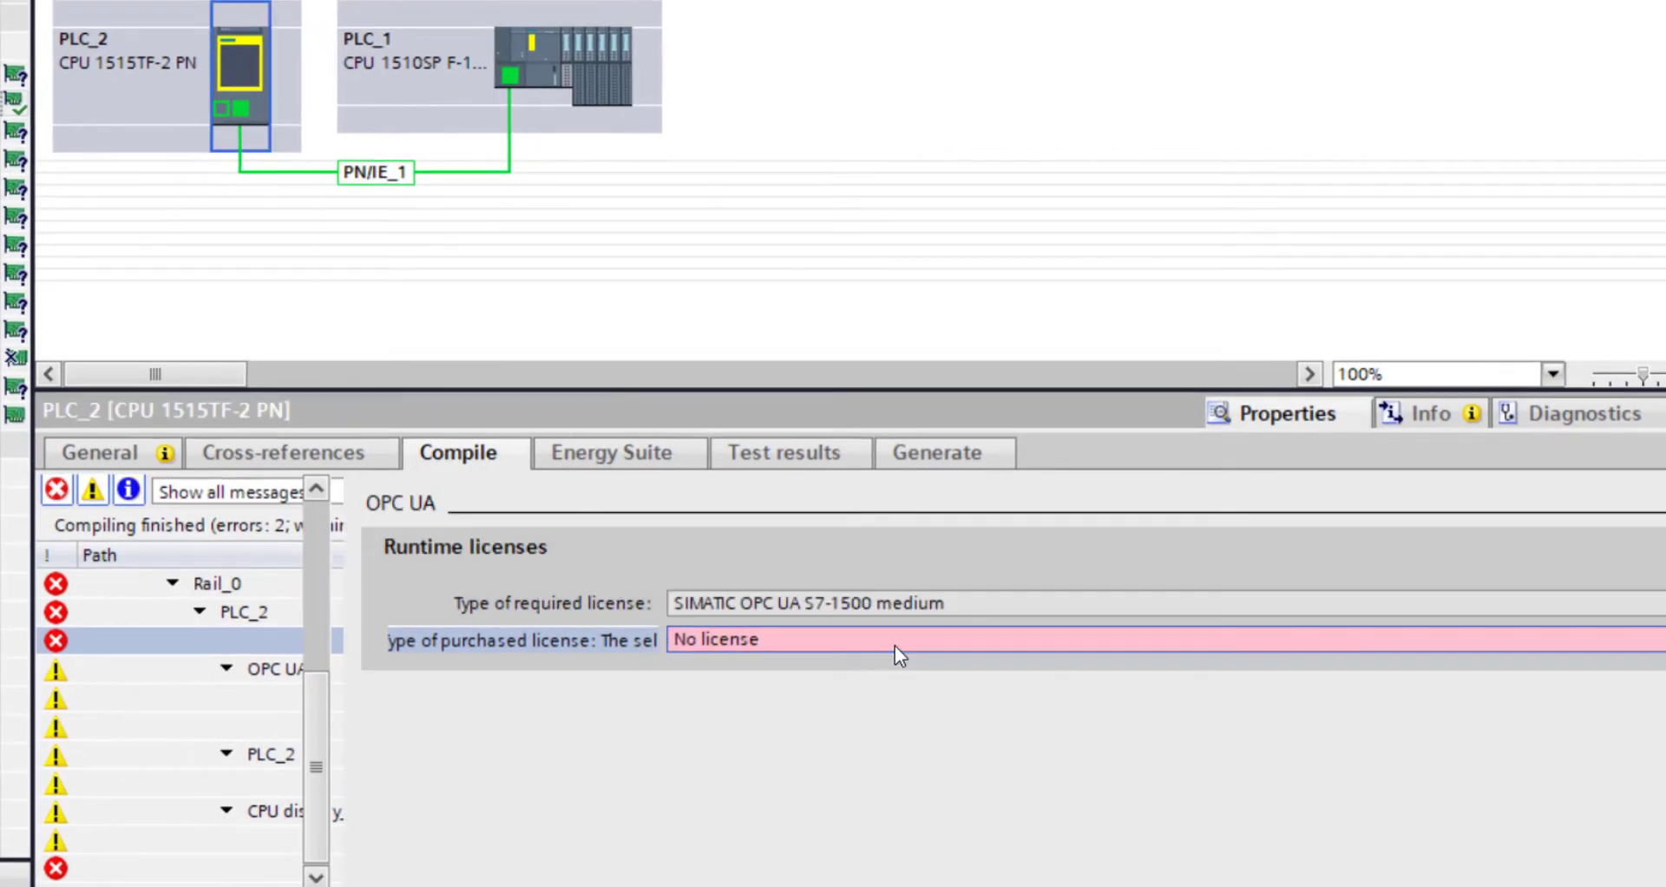
{"action": "left_click", "coordinate": [894, 645]}
{"action": "left_click", "coordinate": [882, 708]}
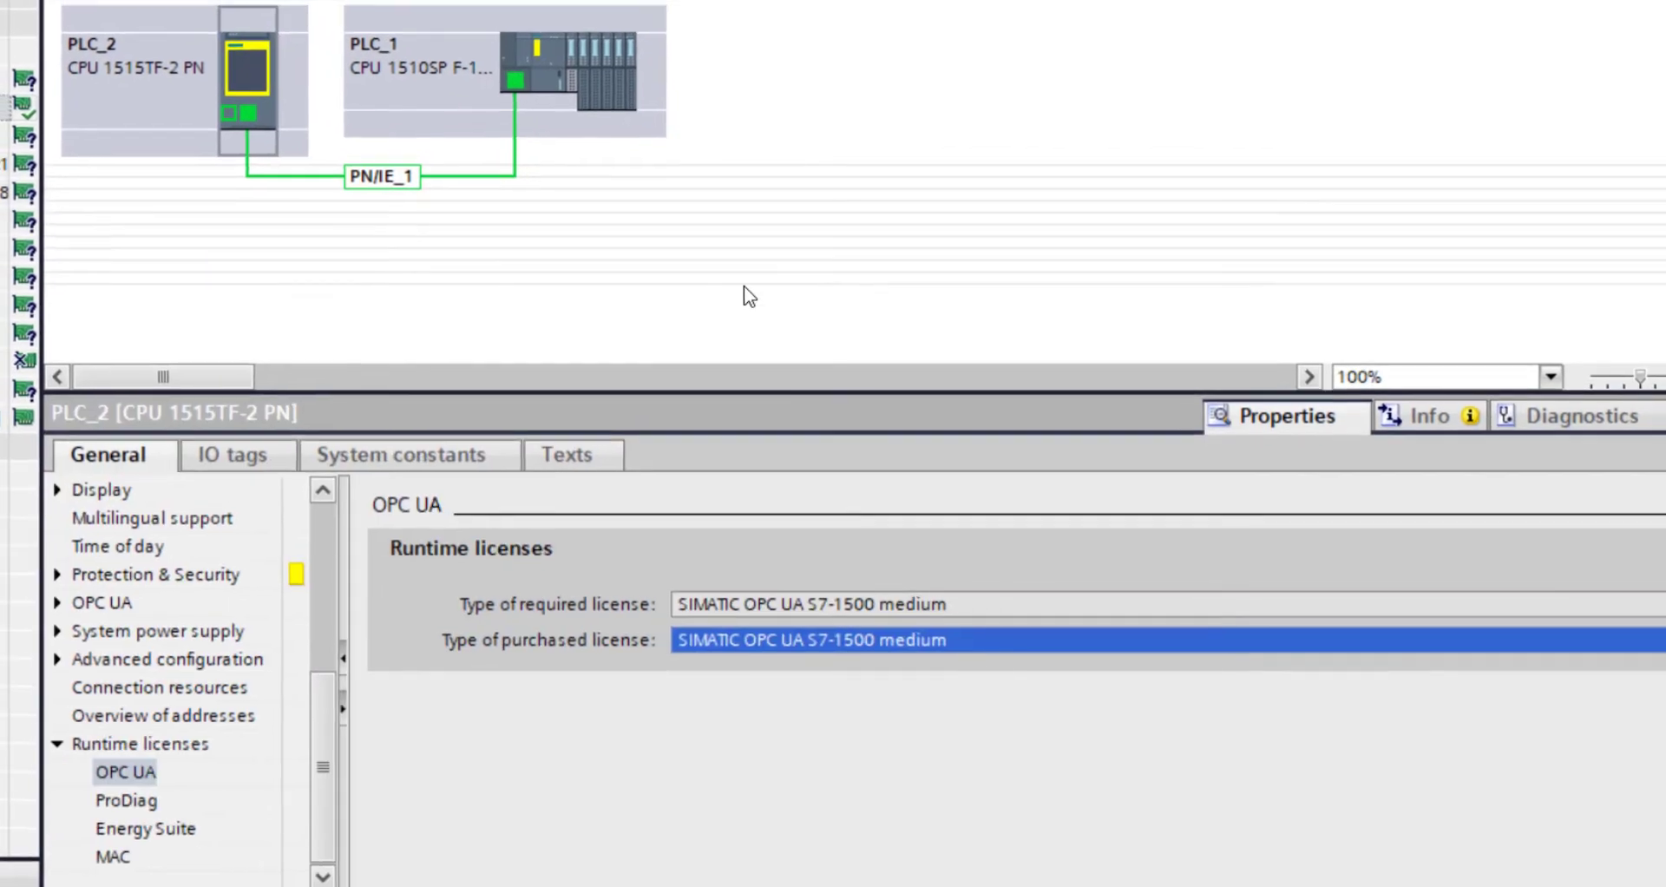
Compile PLC_1 and set its purchased OPC UA runtime license to SIMATIC OPC UA S7-1500 small.
{"action": "left_click", "coordinate": [599, 69]}
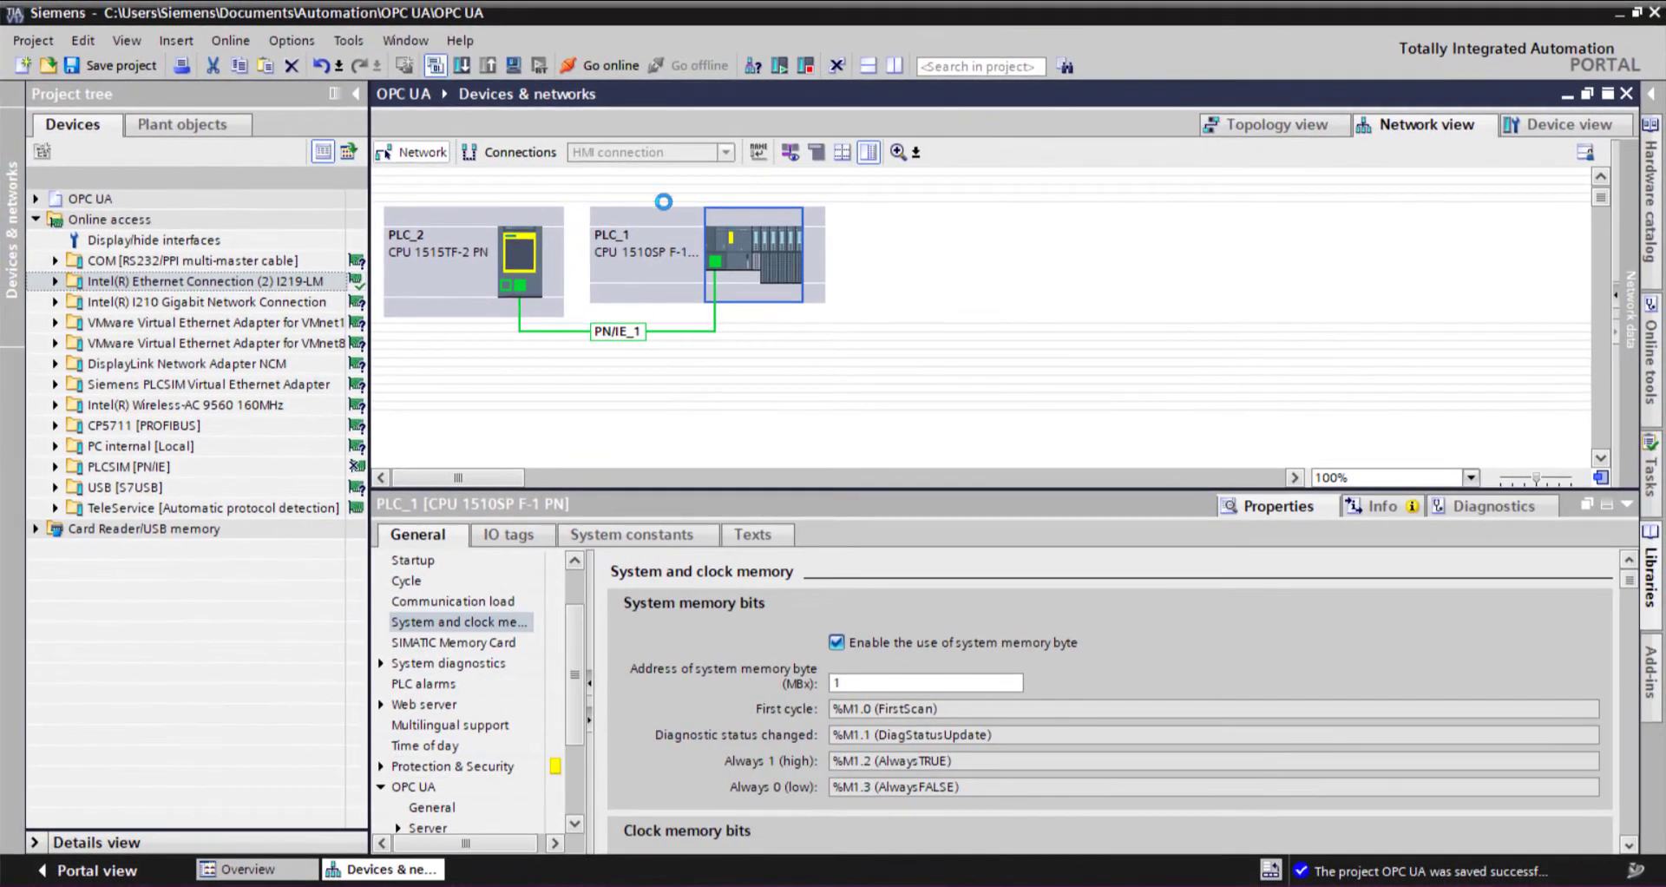
{"action": "left_click", "coordinate": [421, 55]}
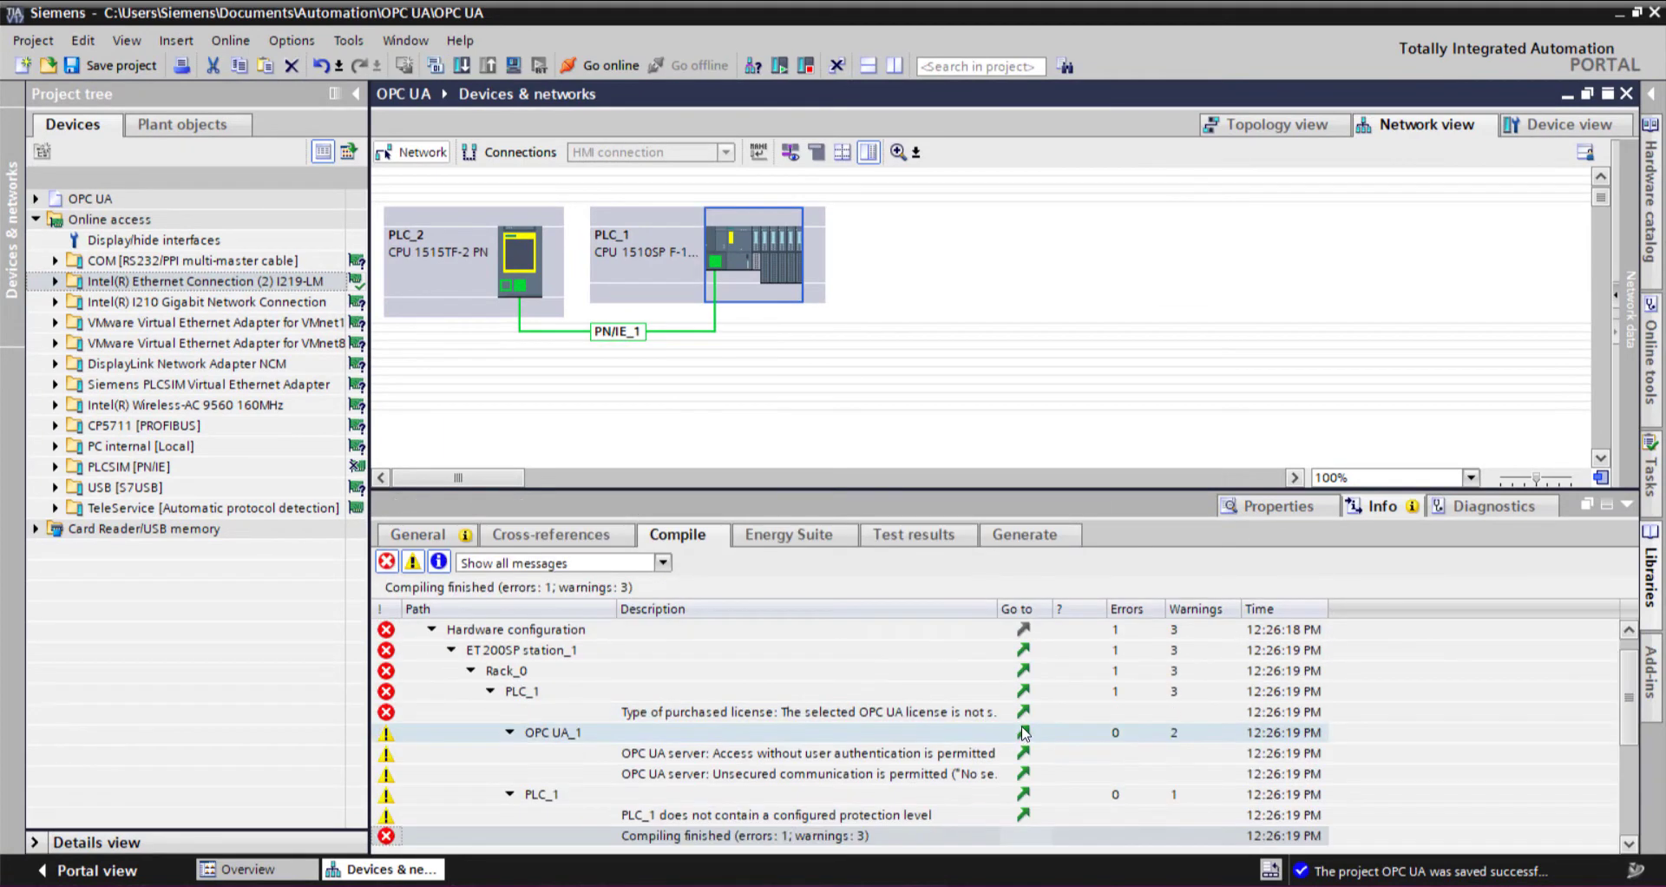
{"action": "left_click", "coordinate": [1000, 711]}
{"action": "left_click", "coordinate": [995, 673]}
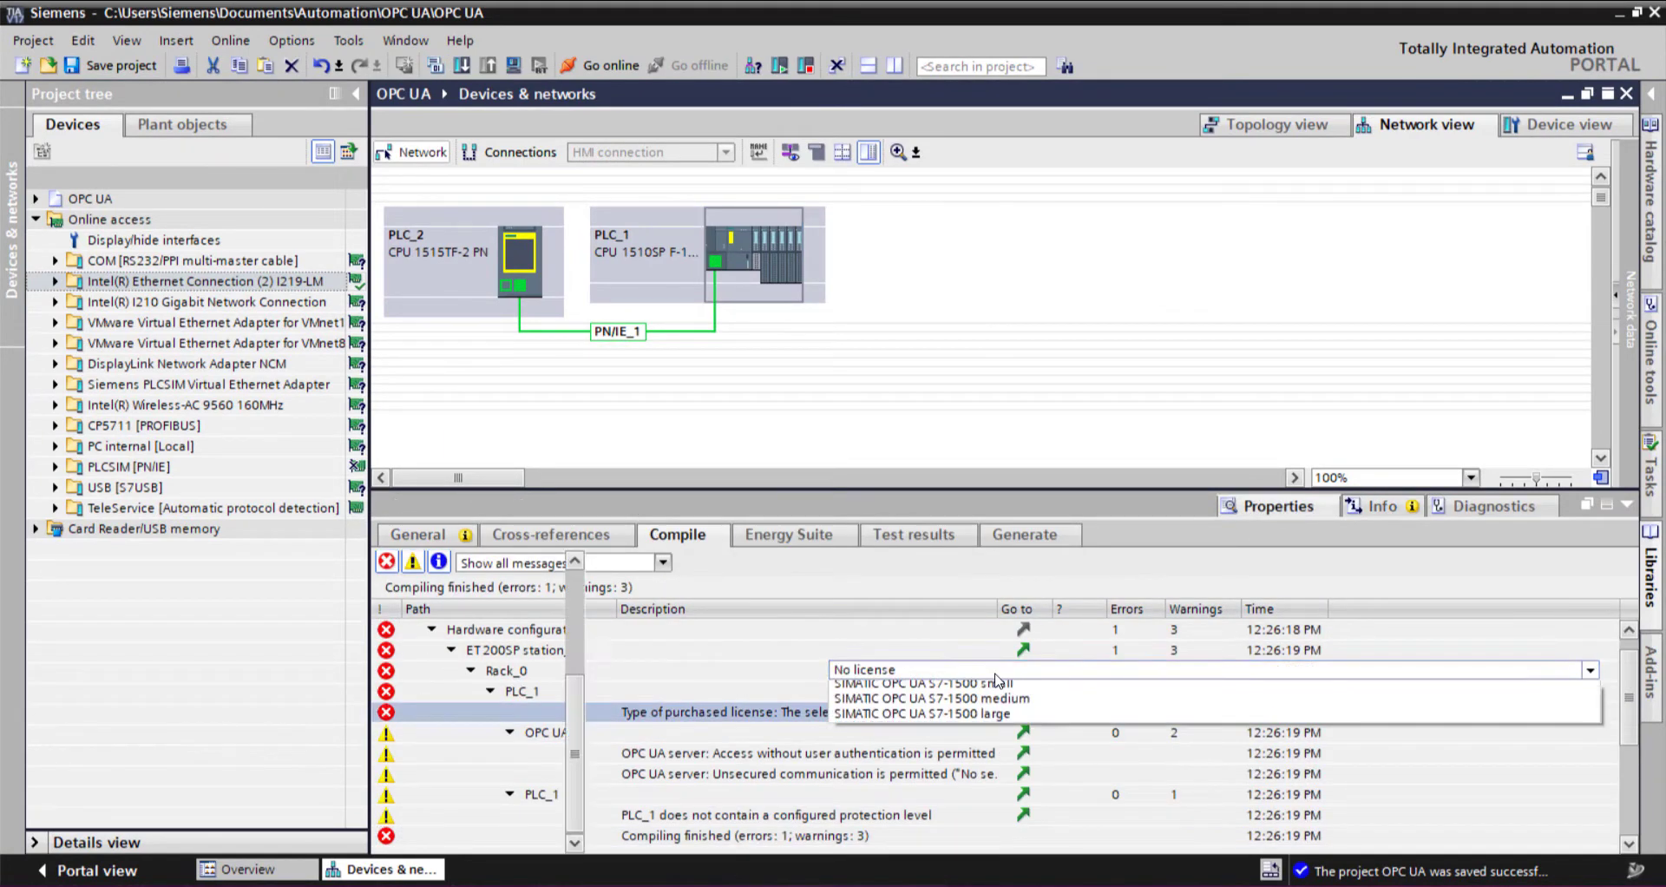
{"action": "left_click", "coordinate": [992, 707]}
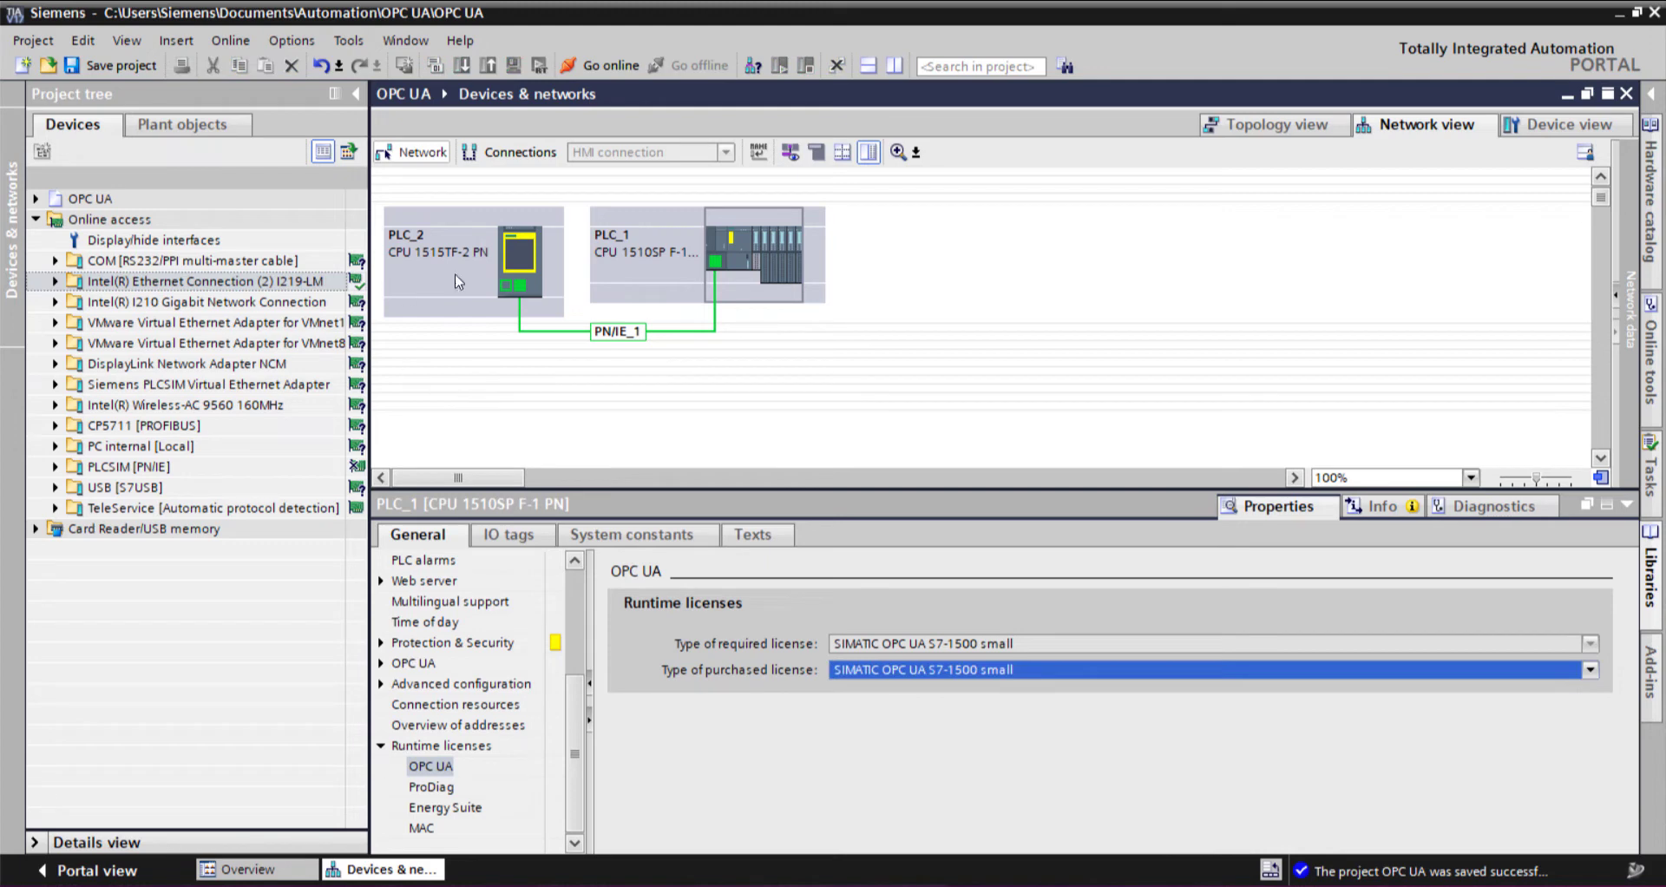
Recompile PLC_2 and PLC_1 together and save the project.
{"action": "left_click", "coordinate": [518, 255]}
{"action": "left_click", "coordinate": [721, 248], "text": "ctrl"}
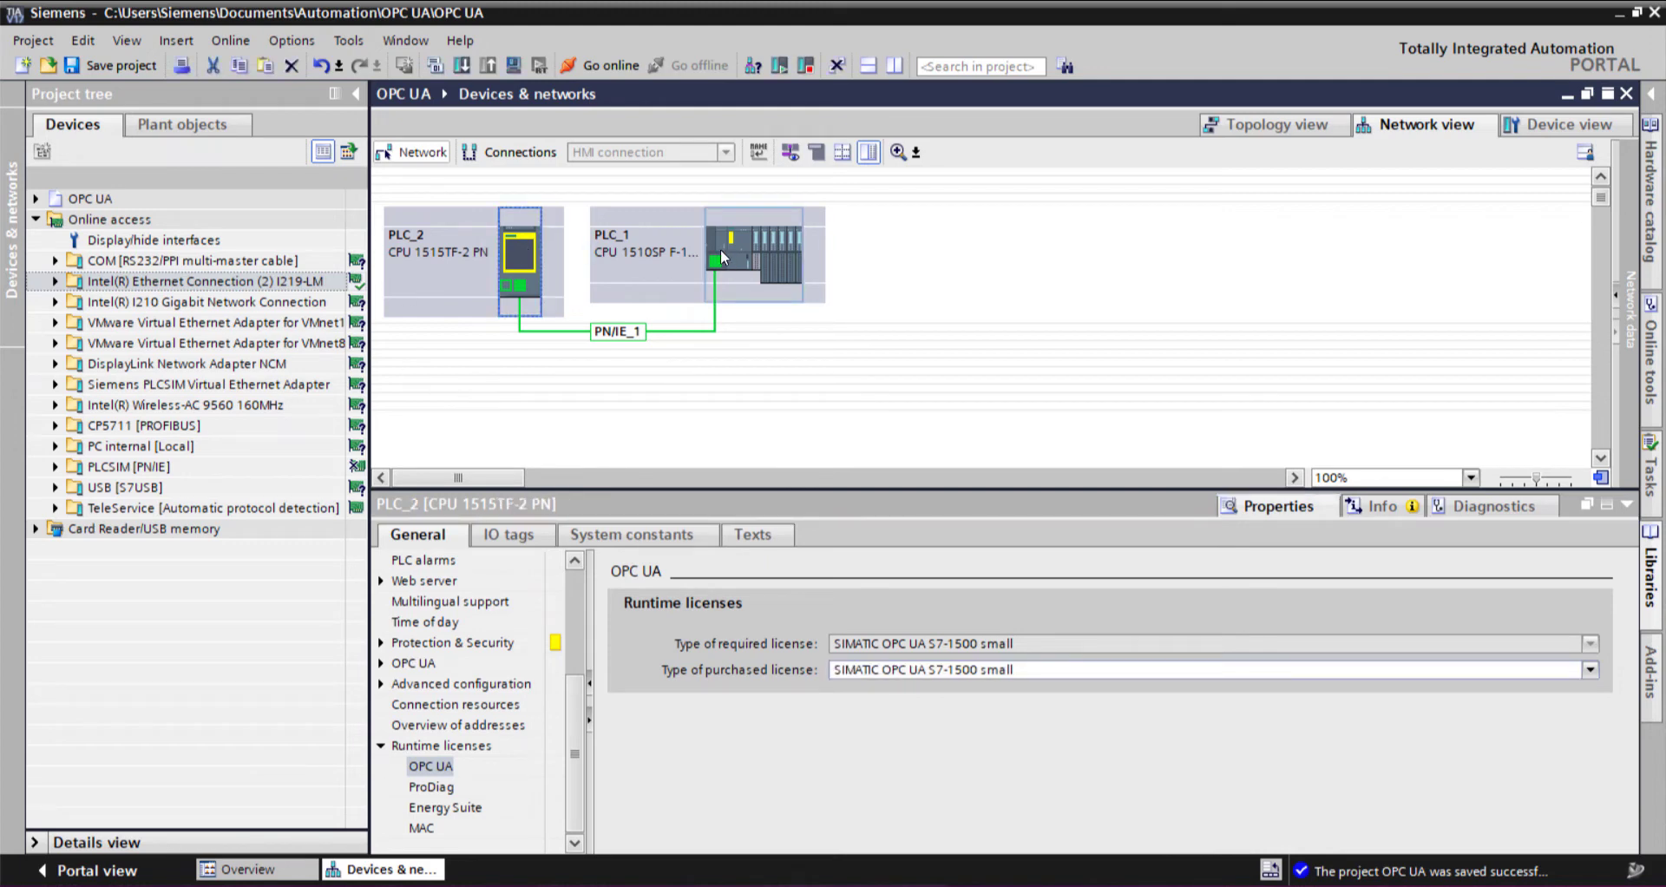
{"action": "left_click", "coordinate": [436, 66]}
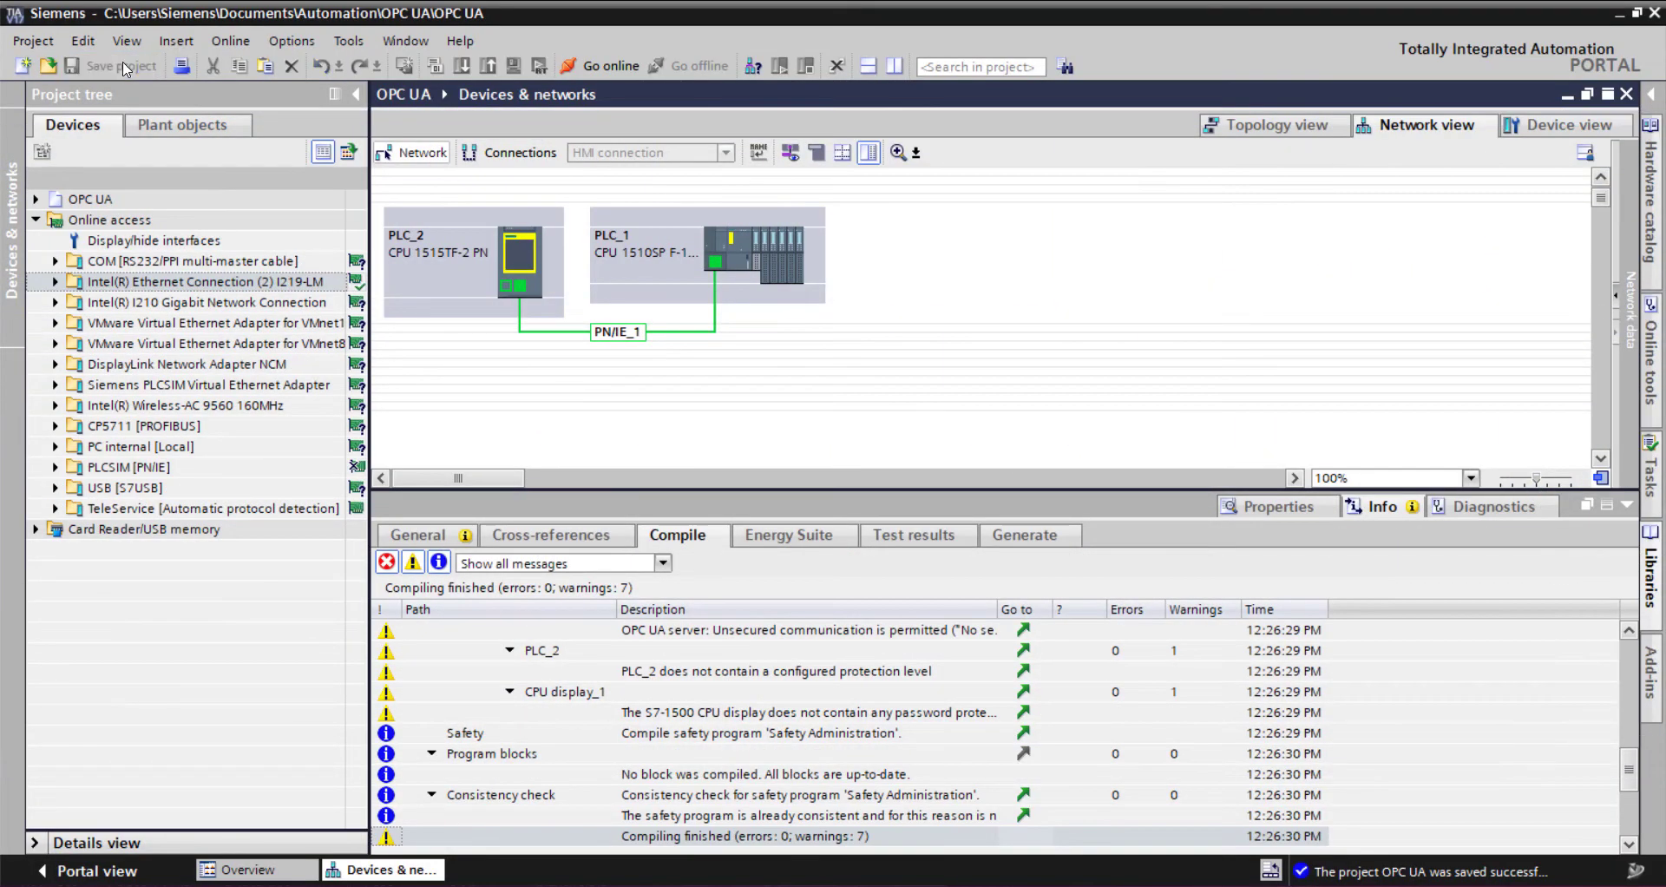
Activate the web server on PLC_2 in its device properties and accept the security note.
{"action": "left_click", "coordinate": [450, 249]}
{"action": "left_click", "coordinate": [519, 269]}
{"action": "right_click", "coordinate": [519, 269]}
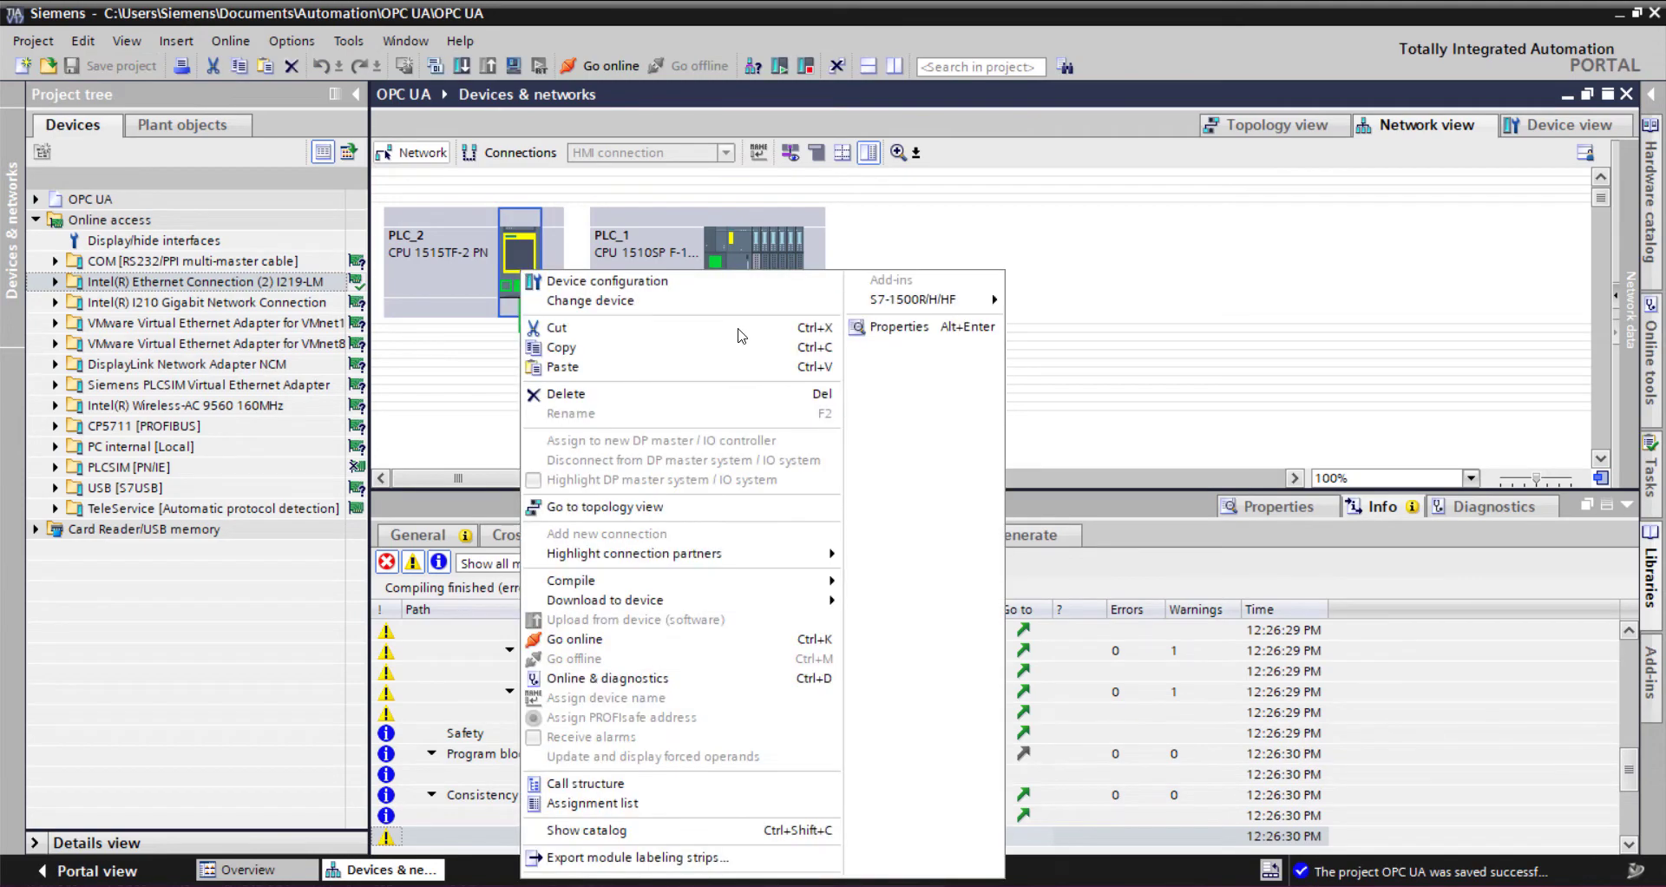
{"action": "left_click", "coordinate": [881, 328]}
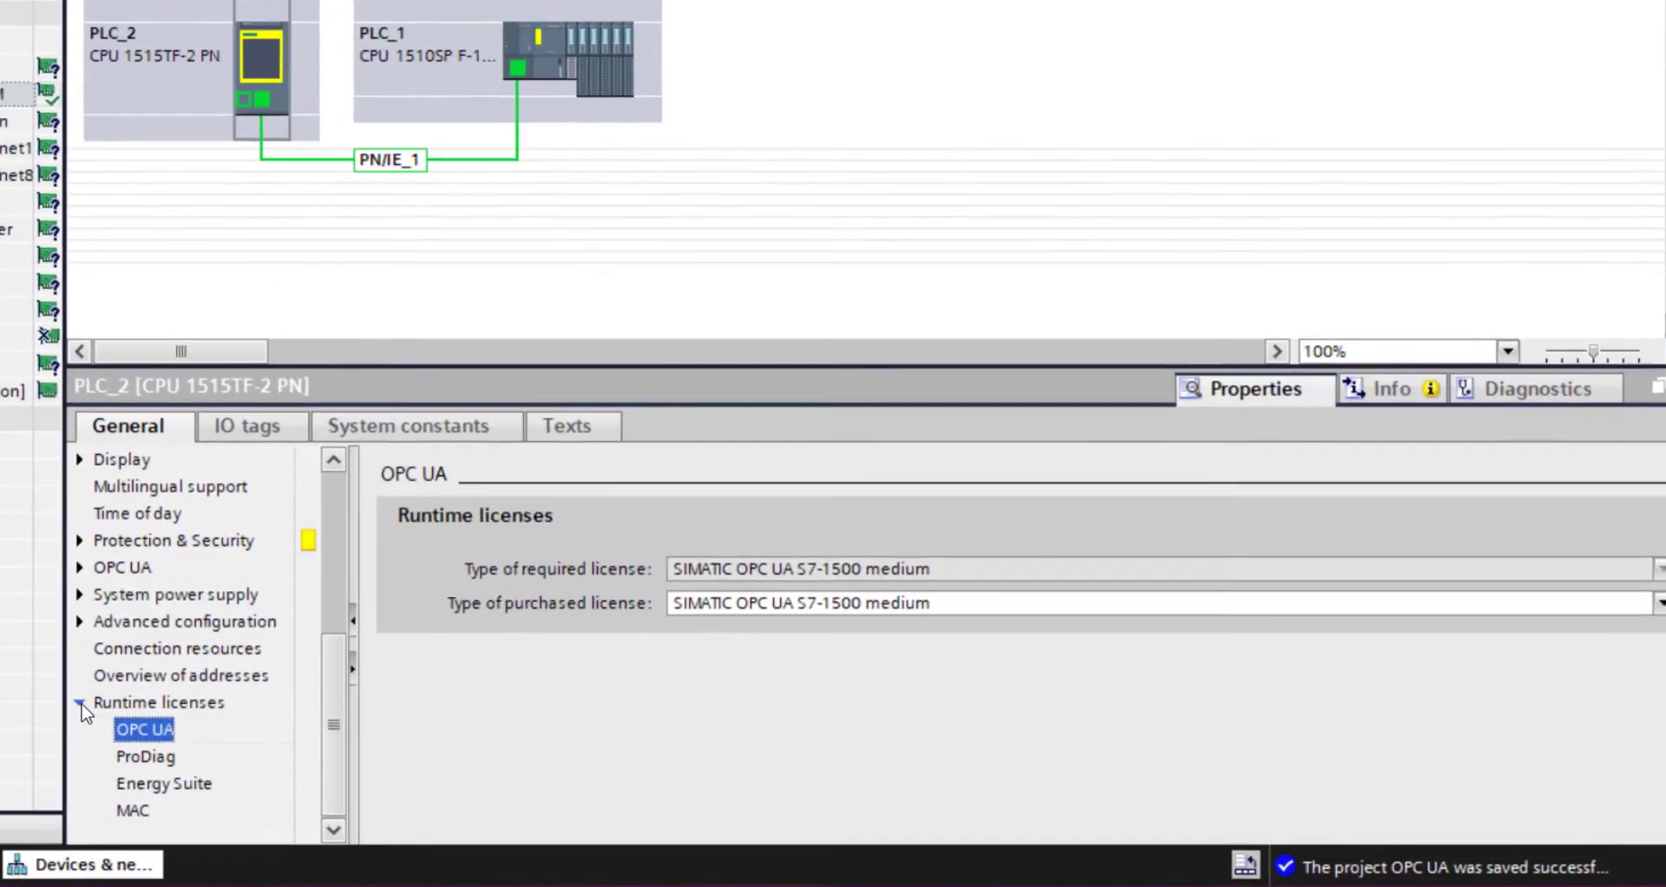
{"action": "left_click", "coordinate": [80, 703]}
{"action": "scroll", "coordinate": [343, 614], "scroll_direction": "up", "scroll_amount": 2}
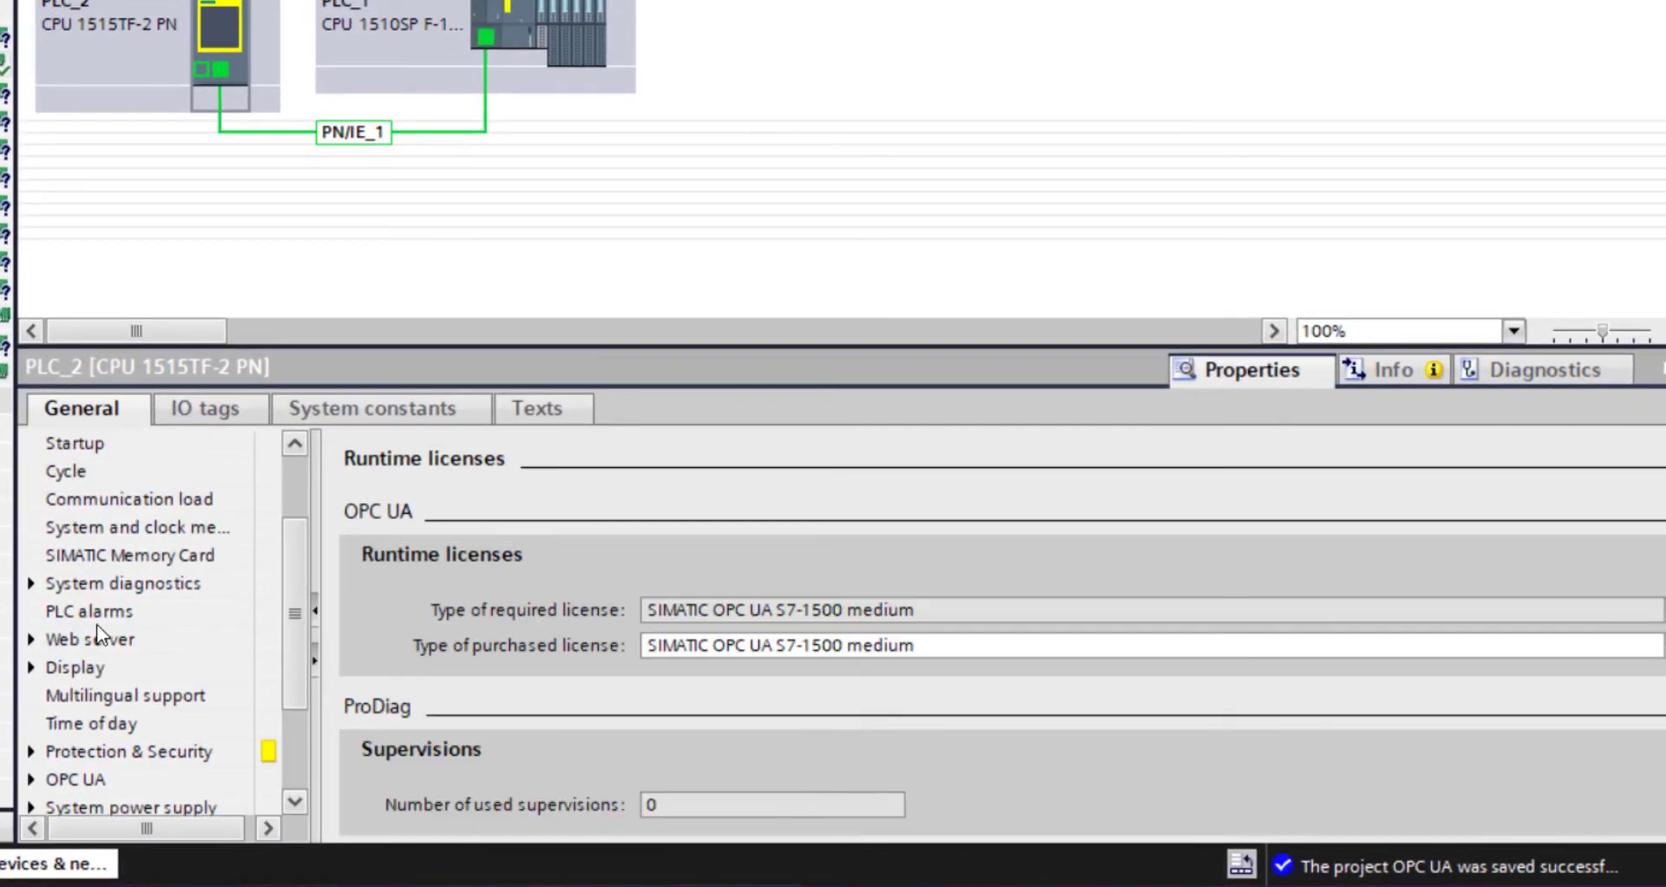
{"action": "left_click", "coordinate": [27, 637]}
{"action": "left_click", "coordinate": [122, 556]}
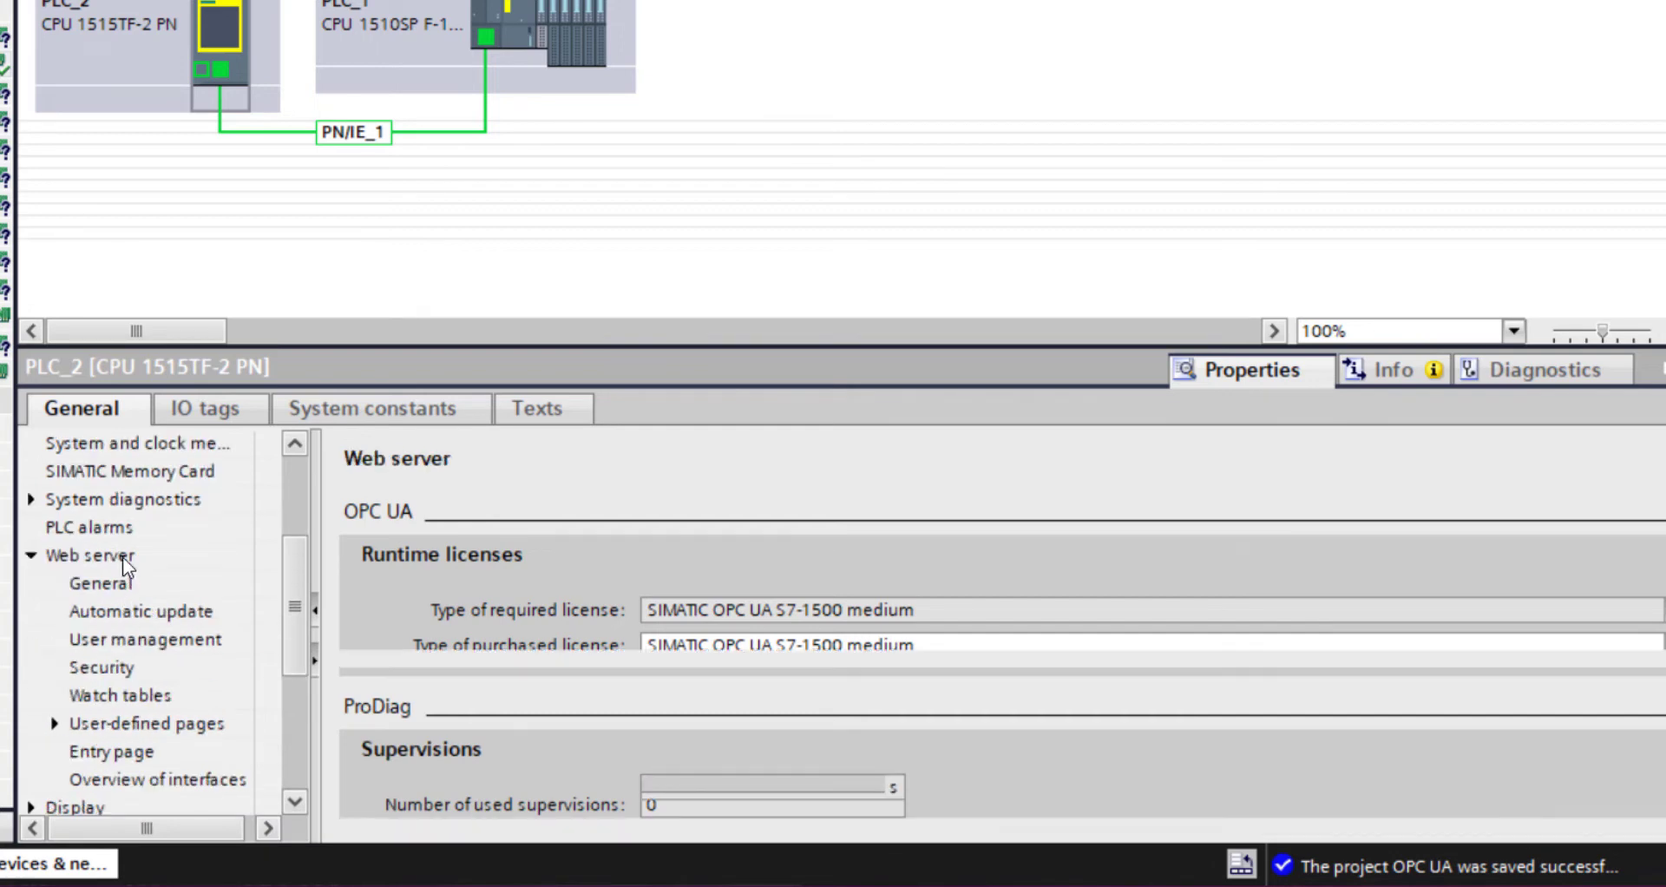
{"action": "left_click", "coordinate": [650, 581]}
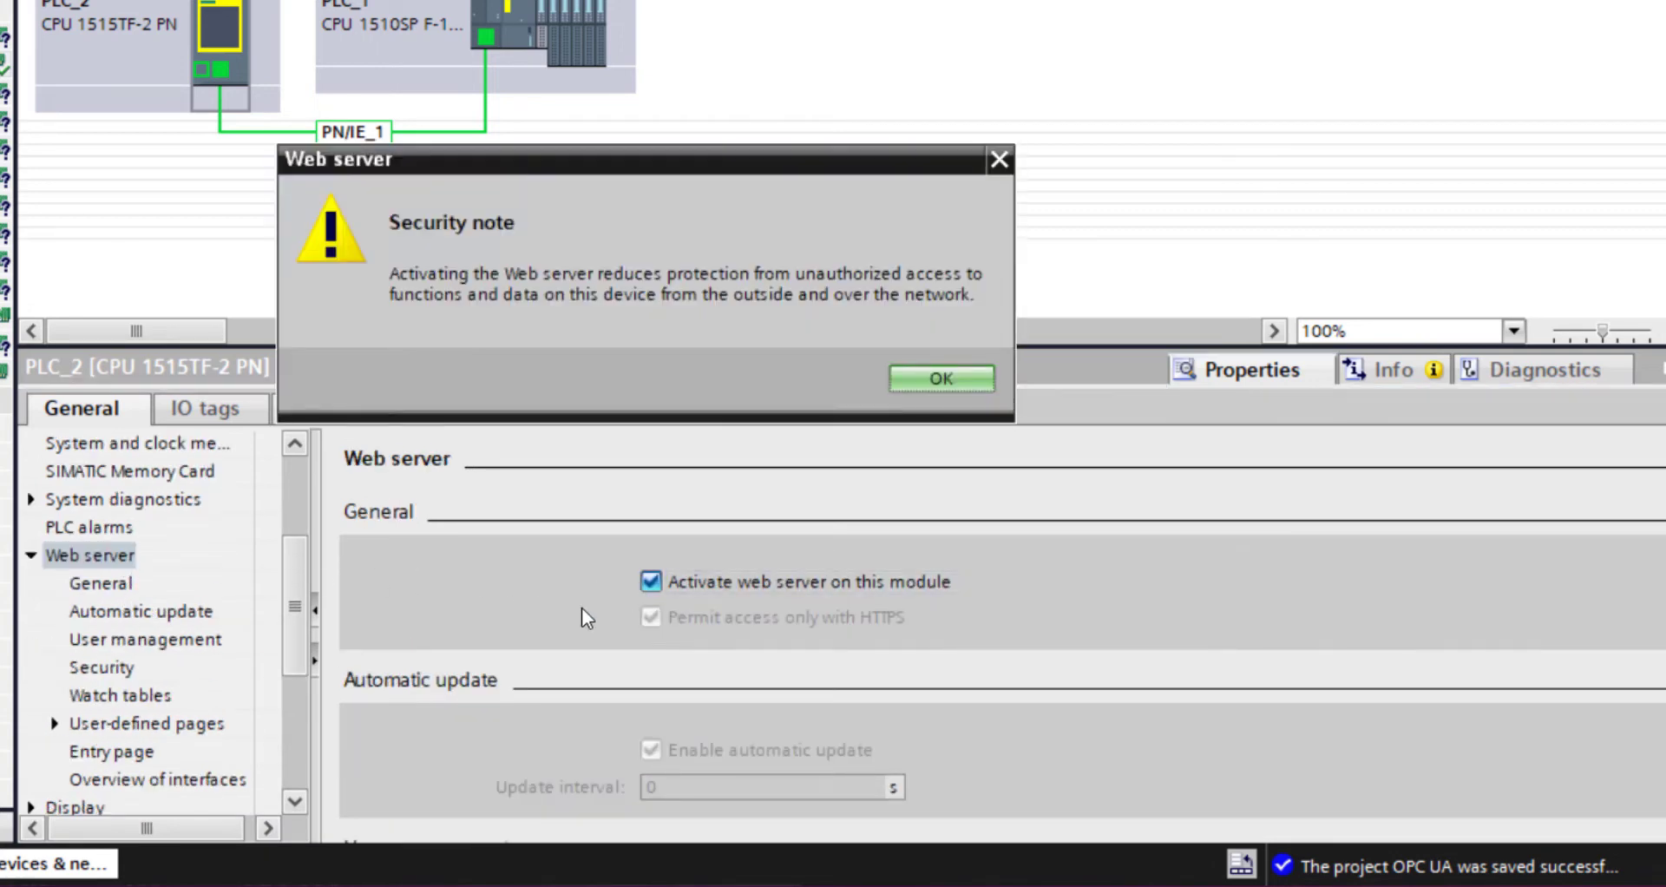
{"action": "left_click", "coordinate": [940, 377]}
Add a user named Siemens to the user management of PLC_2's web server.
{"action": "scroll", "coordinate": [534, 618], "scroll_direction": "down", "scroll_amount": 3}
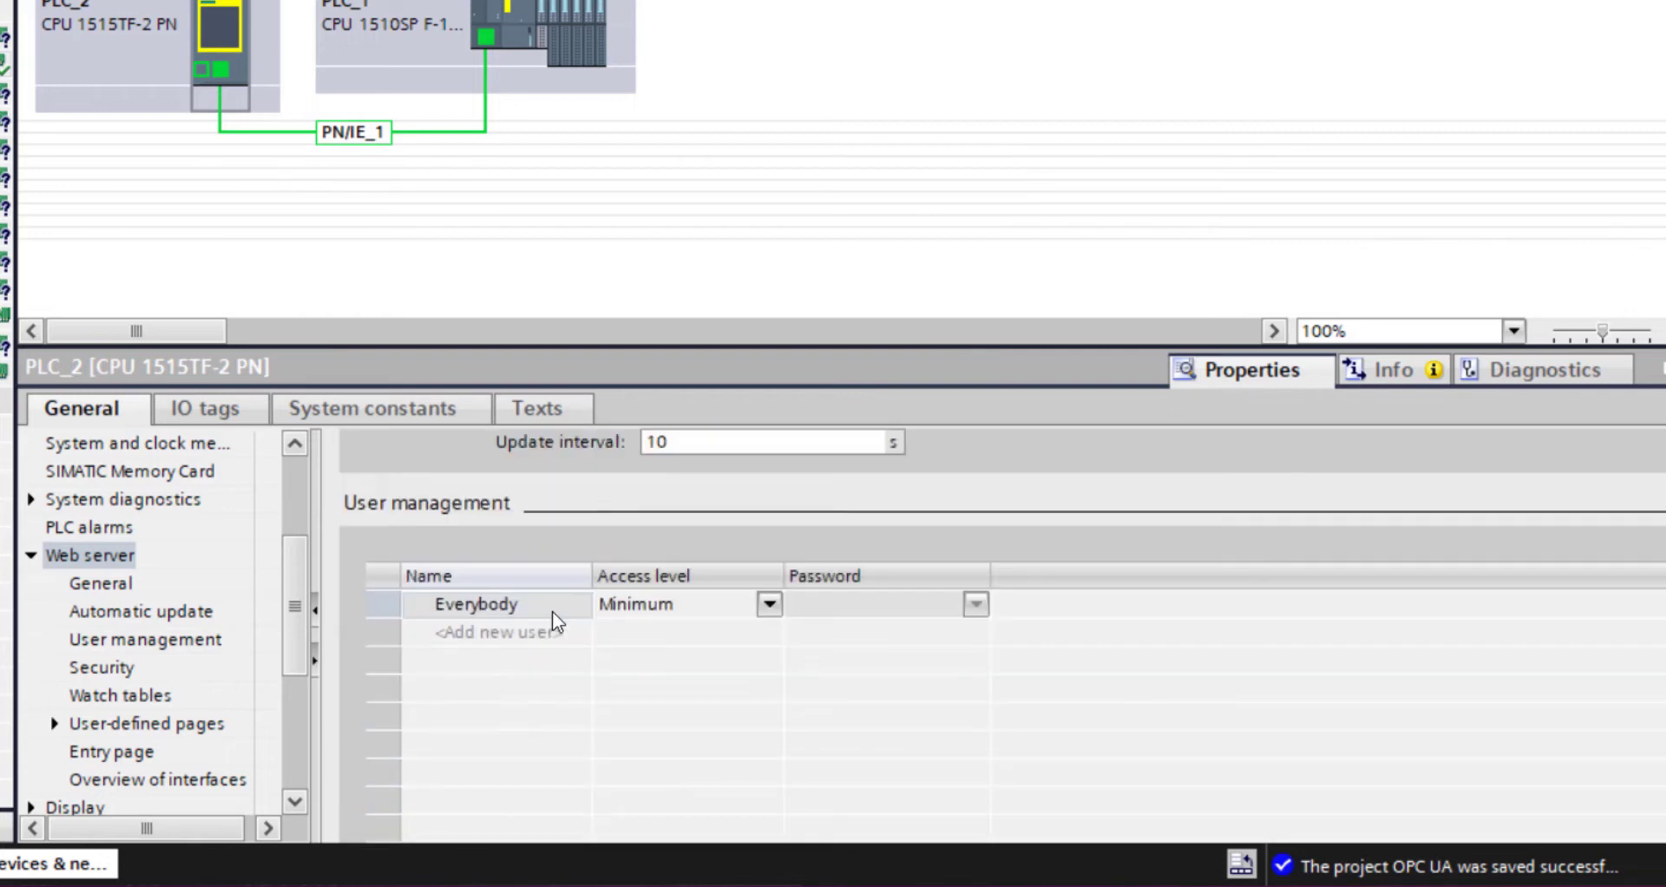
{"action": "left_click", "coordinate": [532, 643]}
{"action": "left_click", "coordinate": [533, 644]}
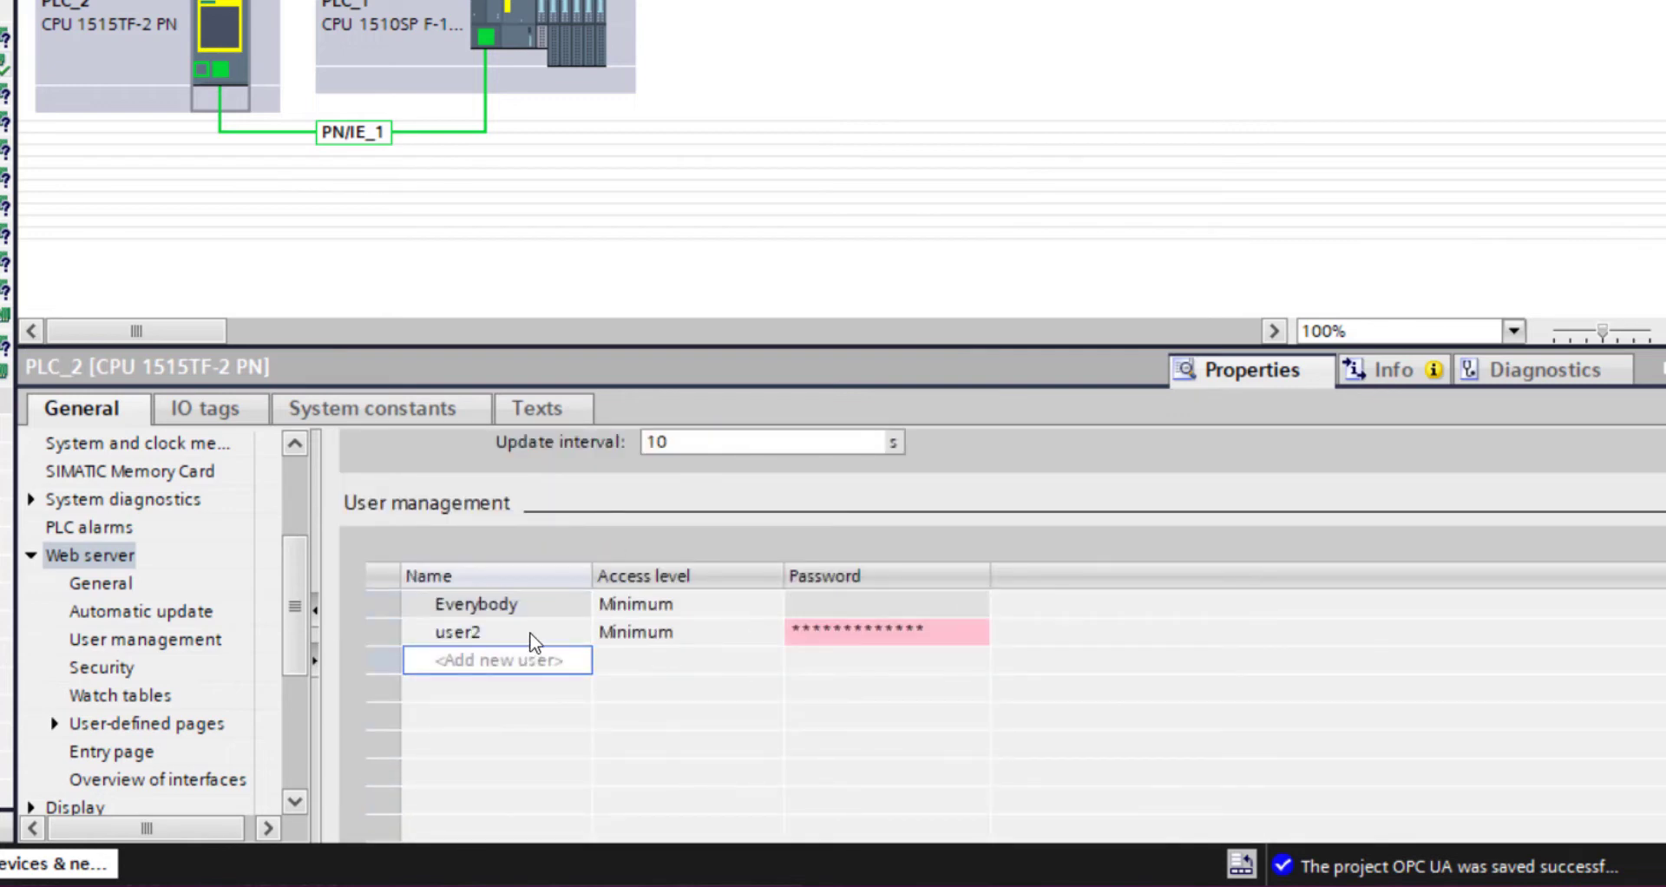
{"action": "left_click", "coordinate": [532, 643]}
{"action": "type", "text": "Siemens"}
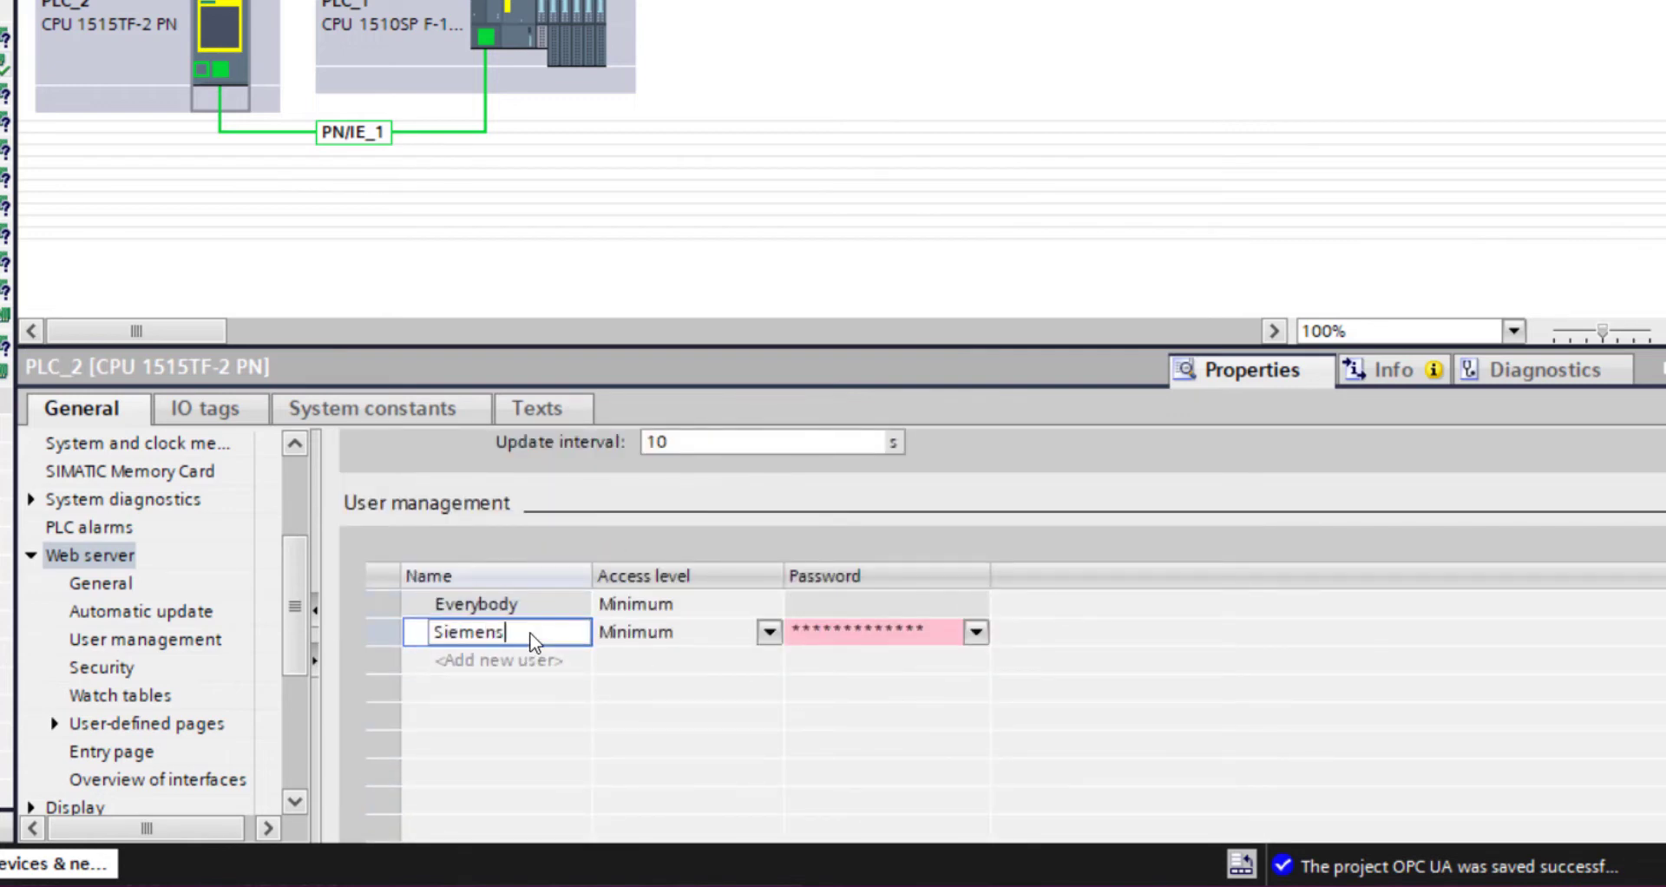
{"action": "key", "text": "Tab"}
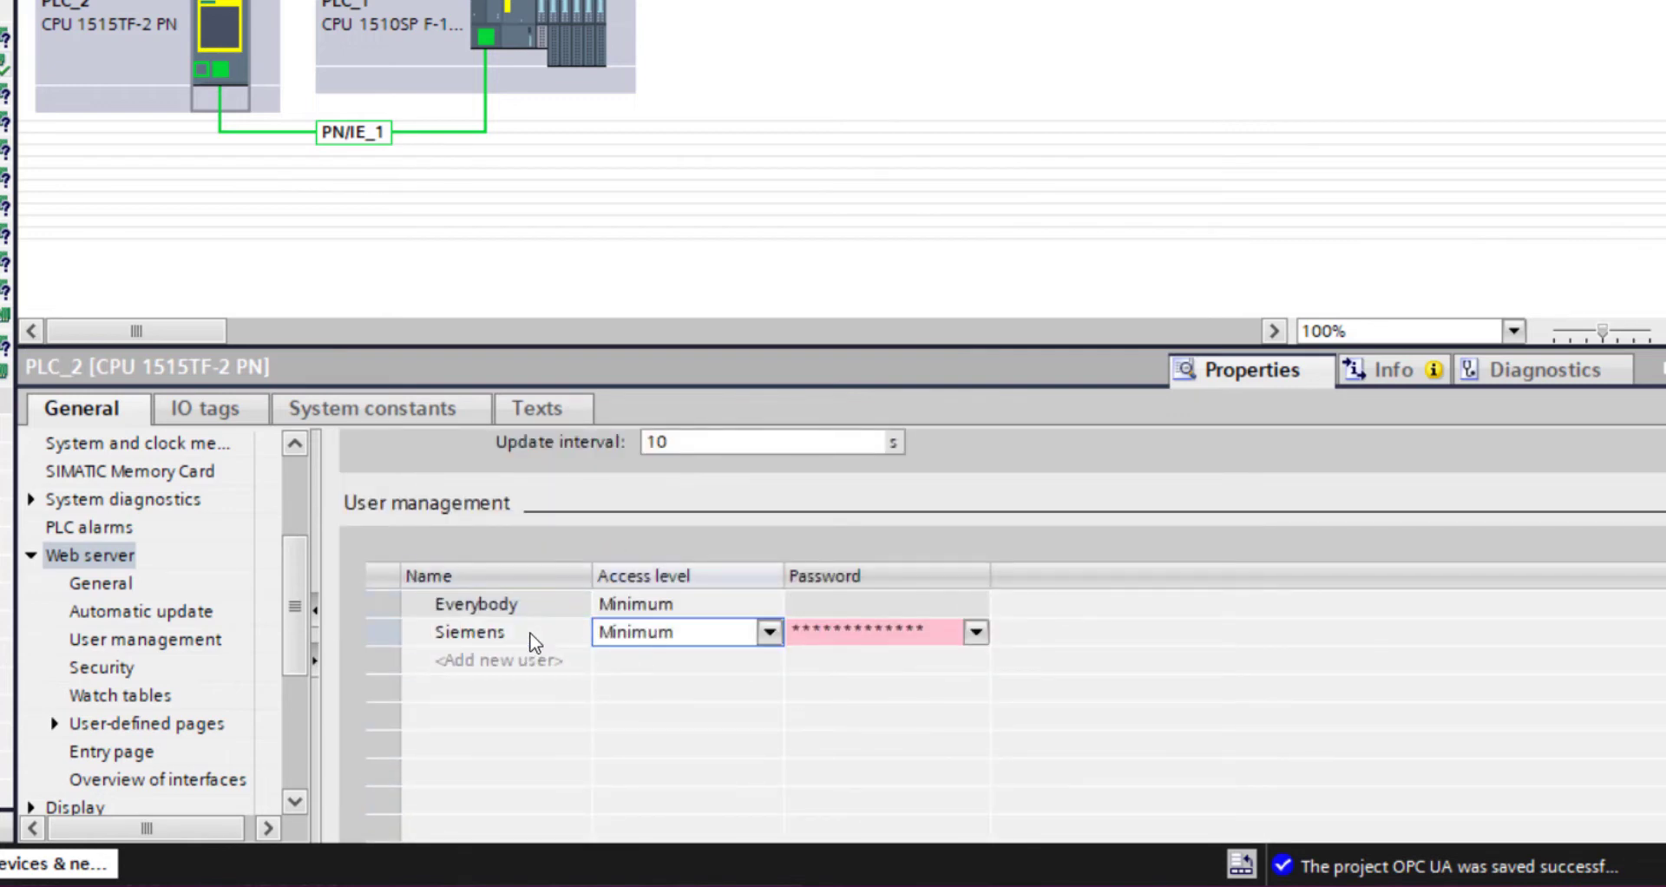
Grant the Siemens web server user administrative access, including CPU maintenance, tag, parameter, user-defined web page and filebrowser rights.
{"action": "left_click", "coordinate": [730, 633]}
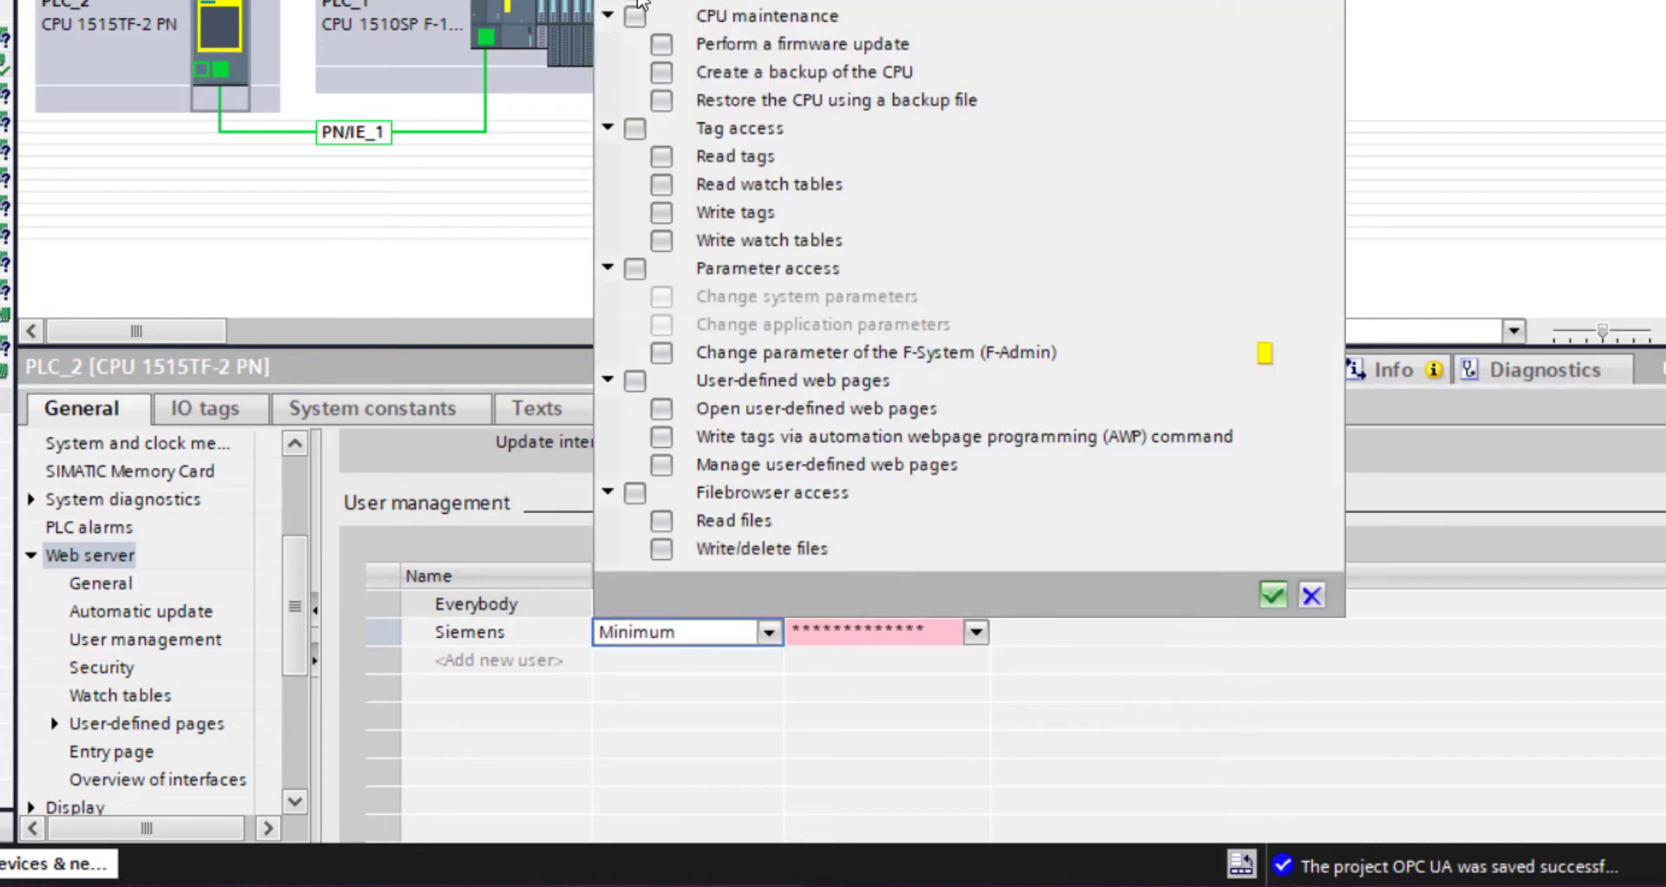
{"action": "left_click", "coordinate": [635, 132]}
{"action": "left_click", "coordinate": [635, 269]}
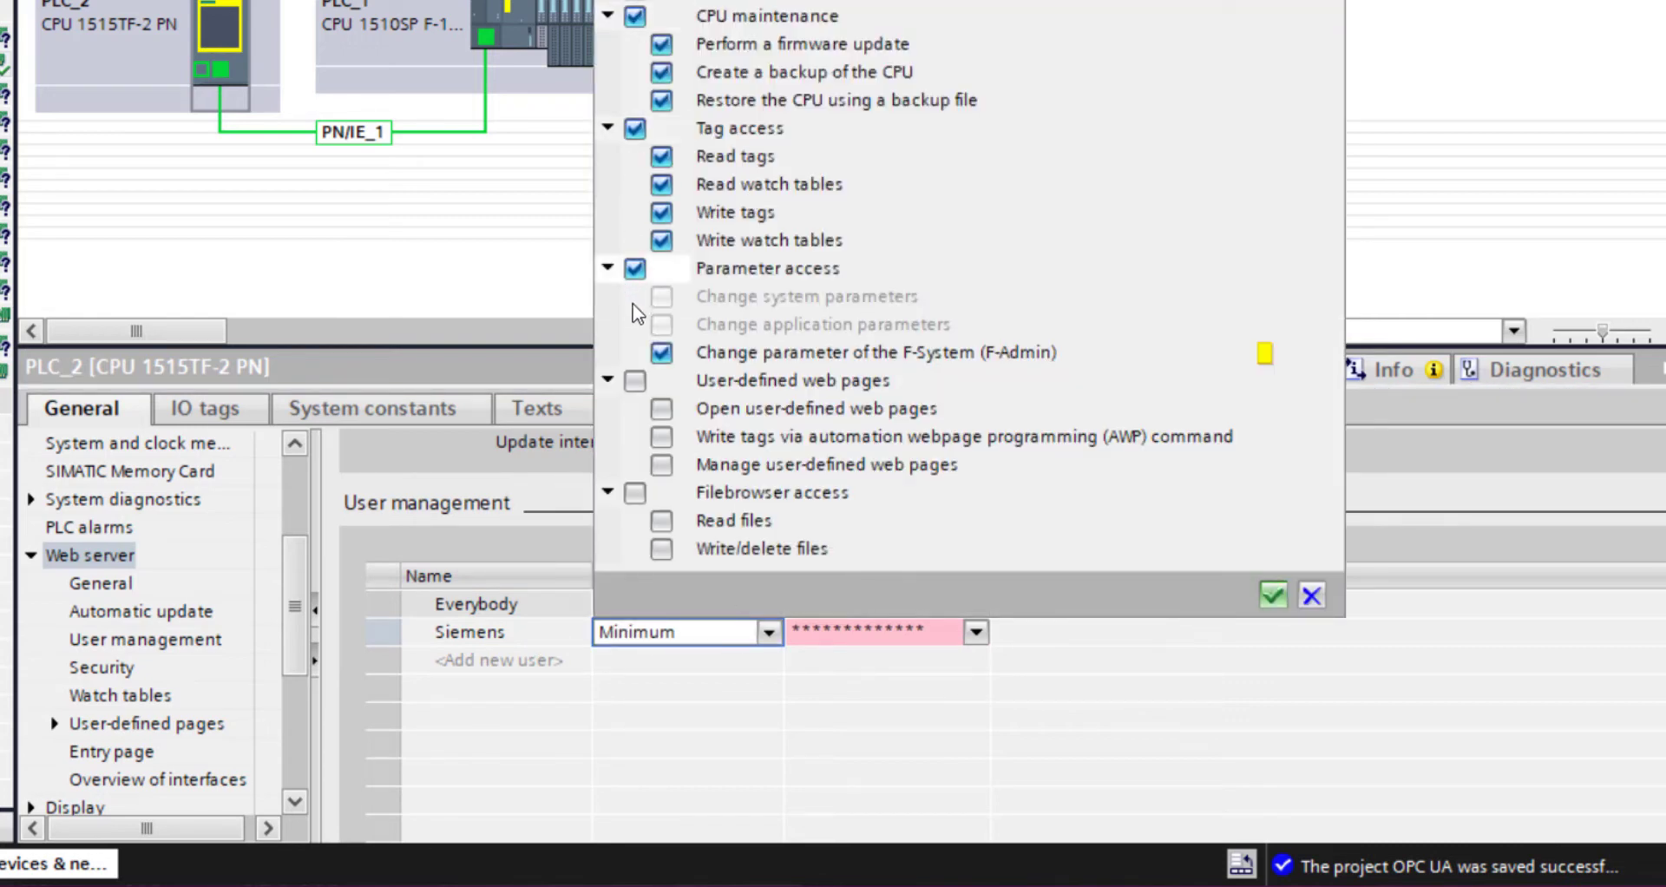
{"action": "left_click", "coordinate": [634, 381]}
{"action": "left_click", "coordinate": [1274, 595]}
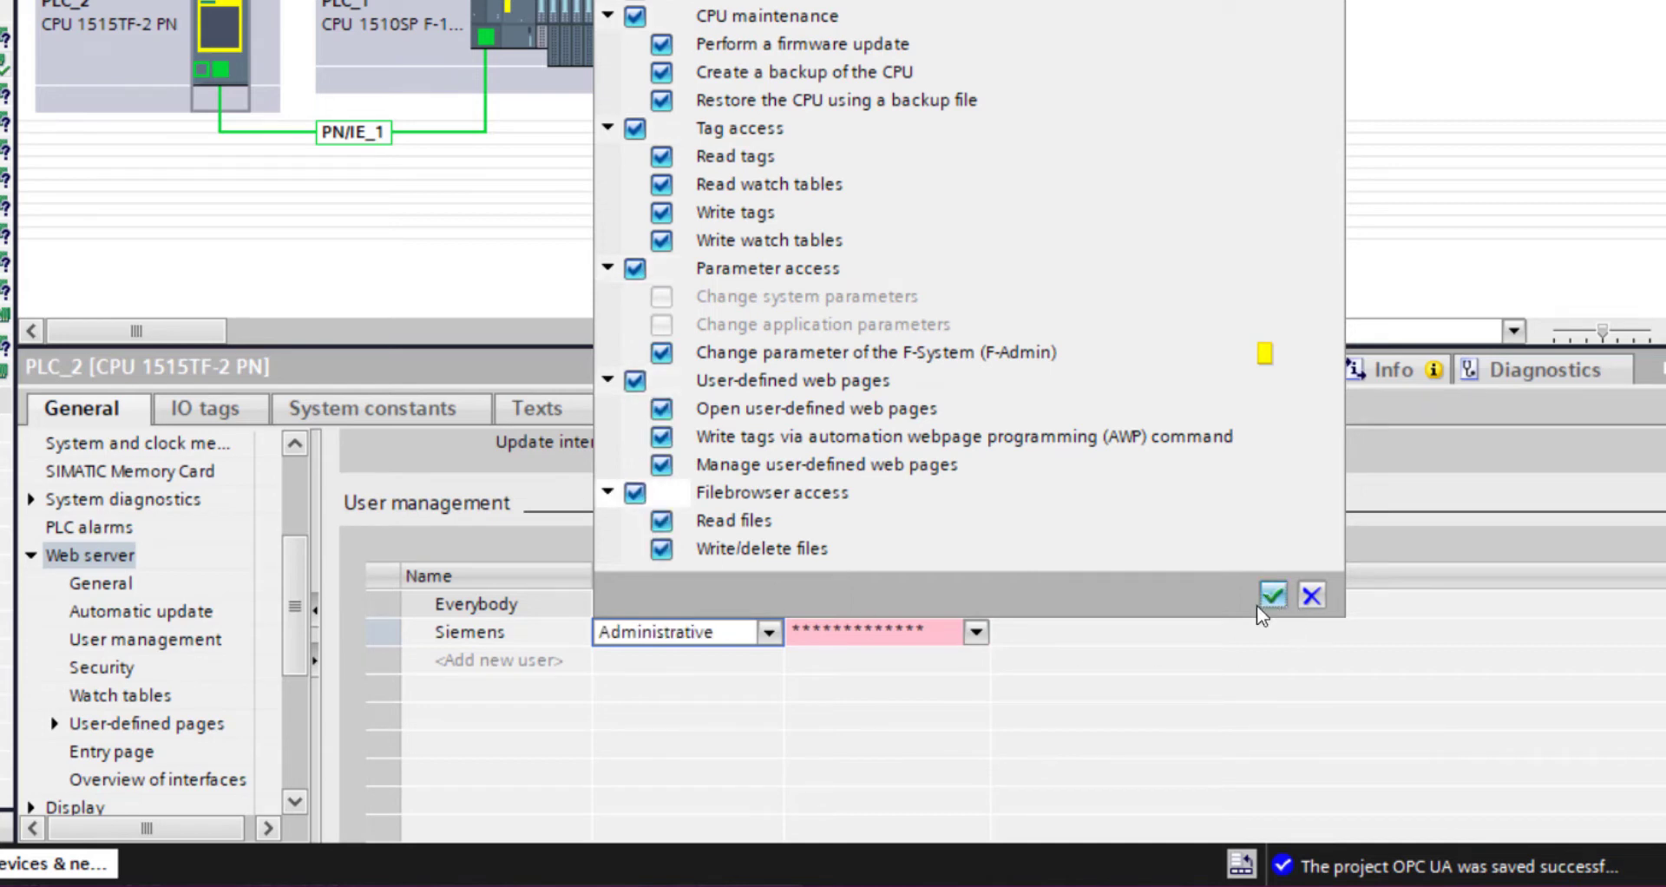
Enter and confirm the password for the Siemens web server user on PLC_2.
{"action": "left_click", "coordinate": [975, 631]}
{"action": "left_click", "coordinate": [976, 634]}
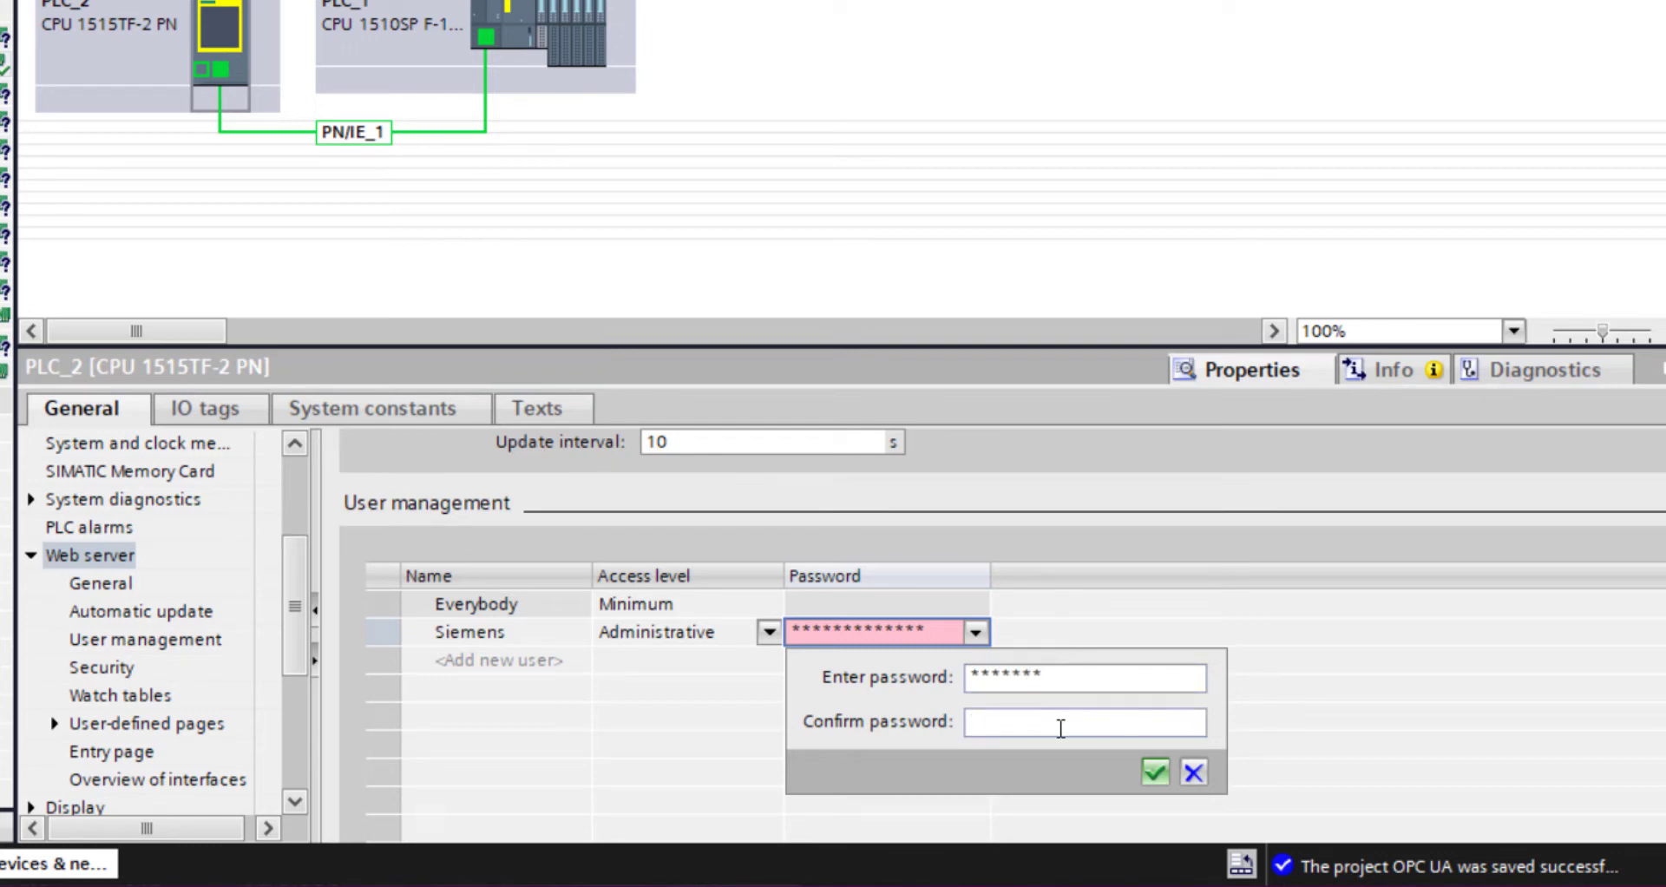
{"action": "left_click_drag", "start_coordinate": [1091, 677], "coordinate": [739, 657]}
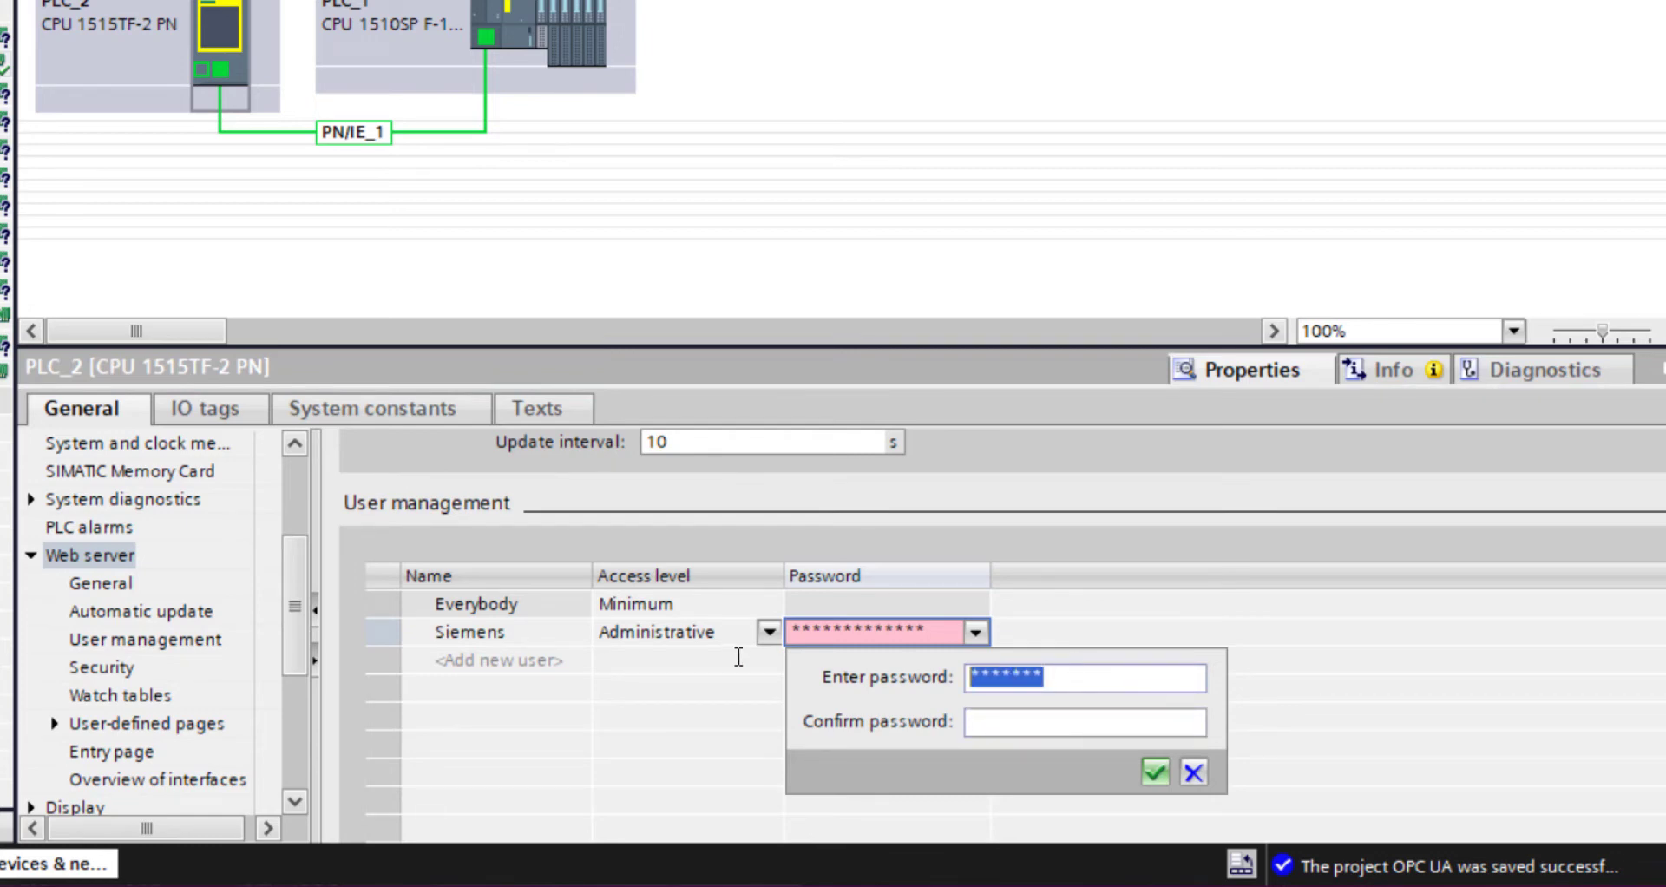
{"action": "type", "text": "**"}
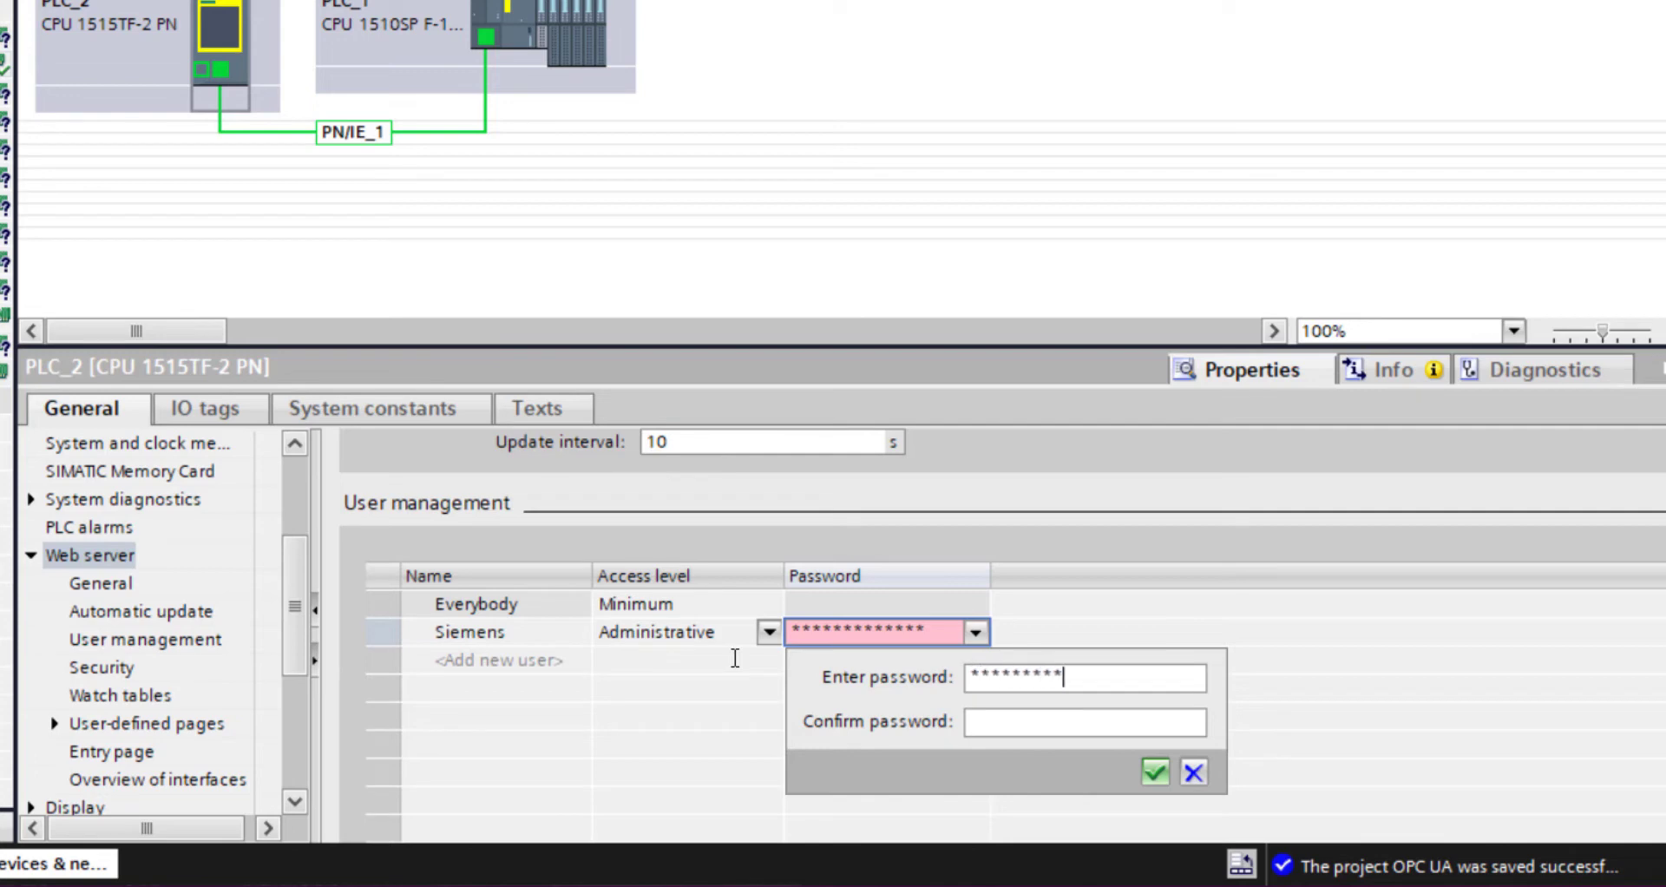
{"action": "type", "text": "***"}
{"action": "key", "text": "Return"}
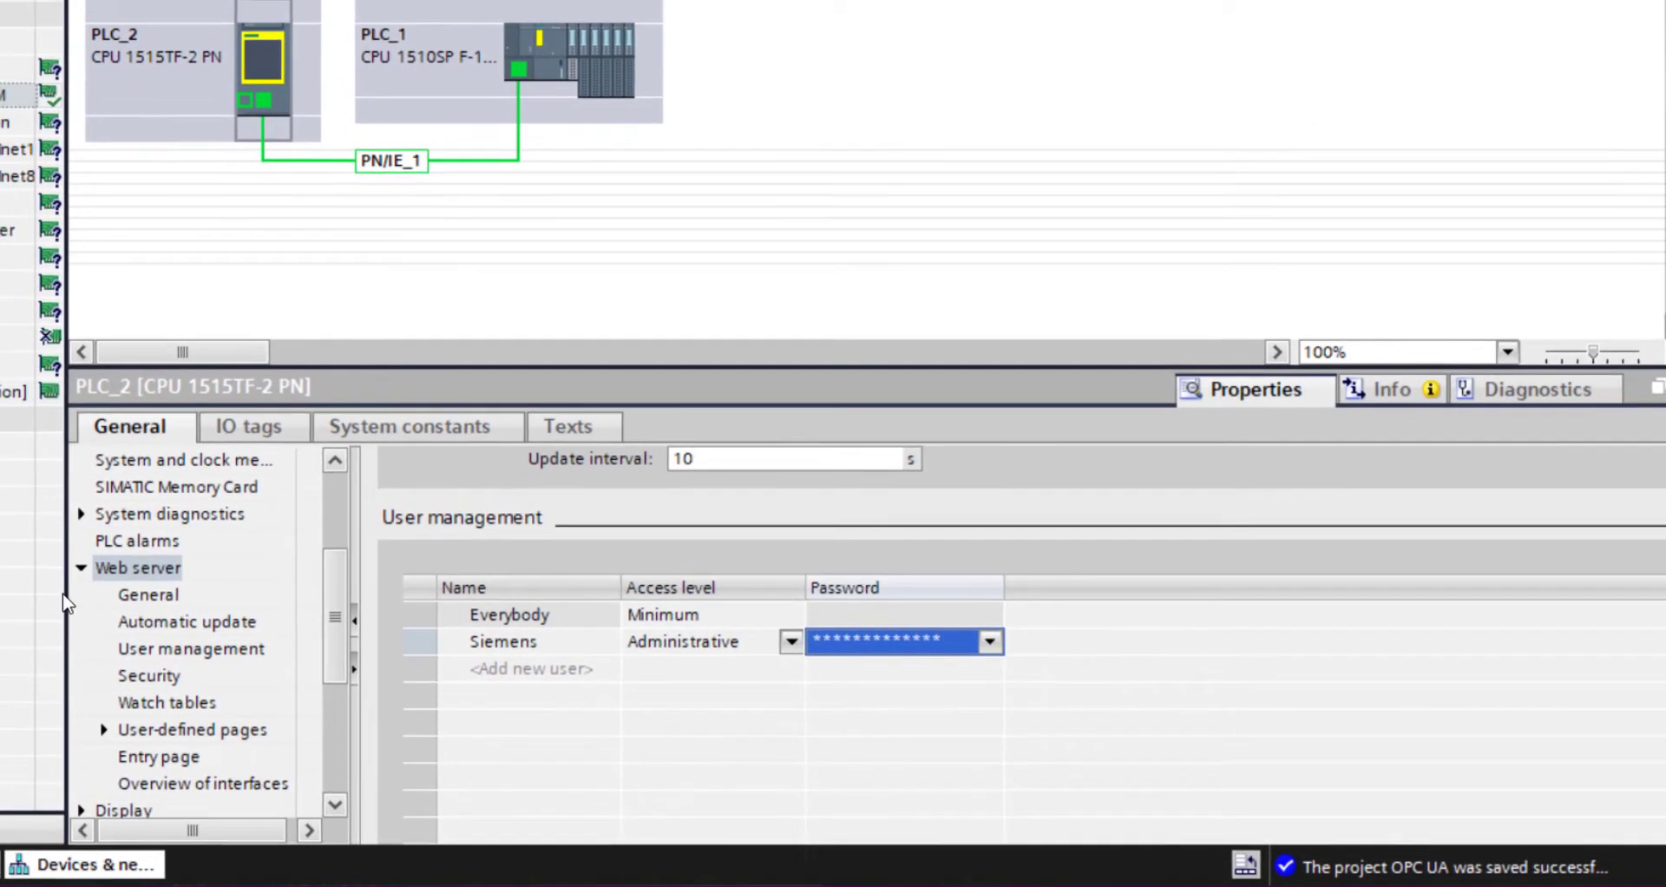
Activate the web server on PLC_1 in its device properties and accept the security note.
{"action": "left_click", "coordinate": [576, 76]}
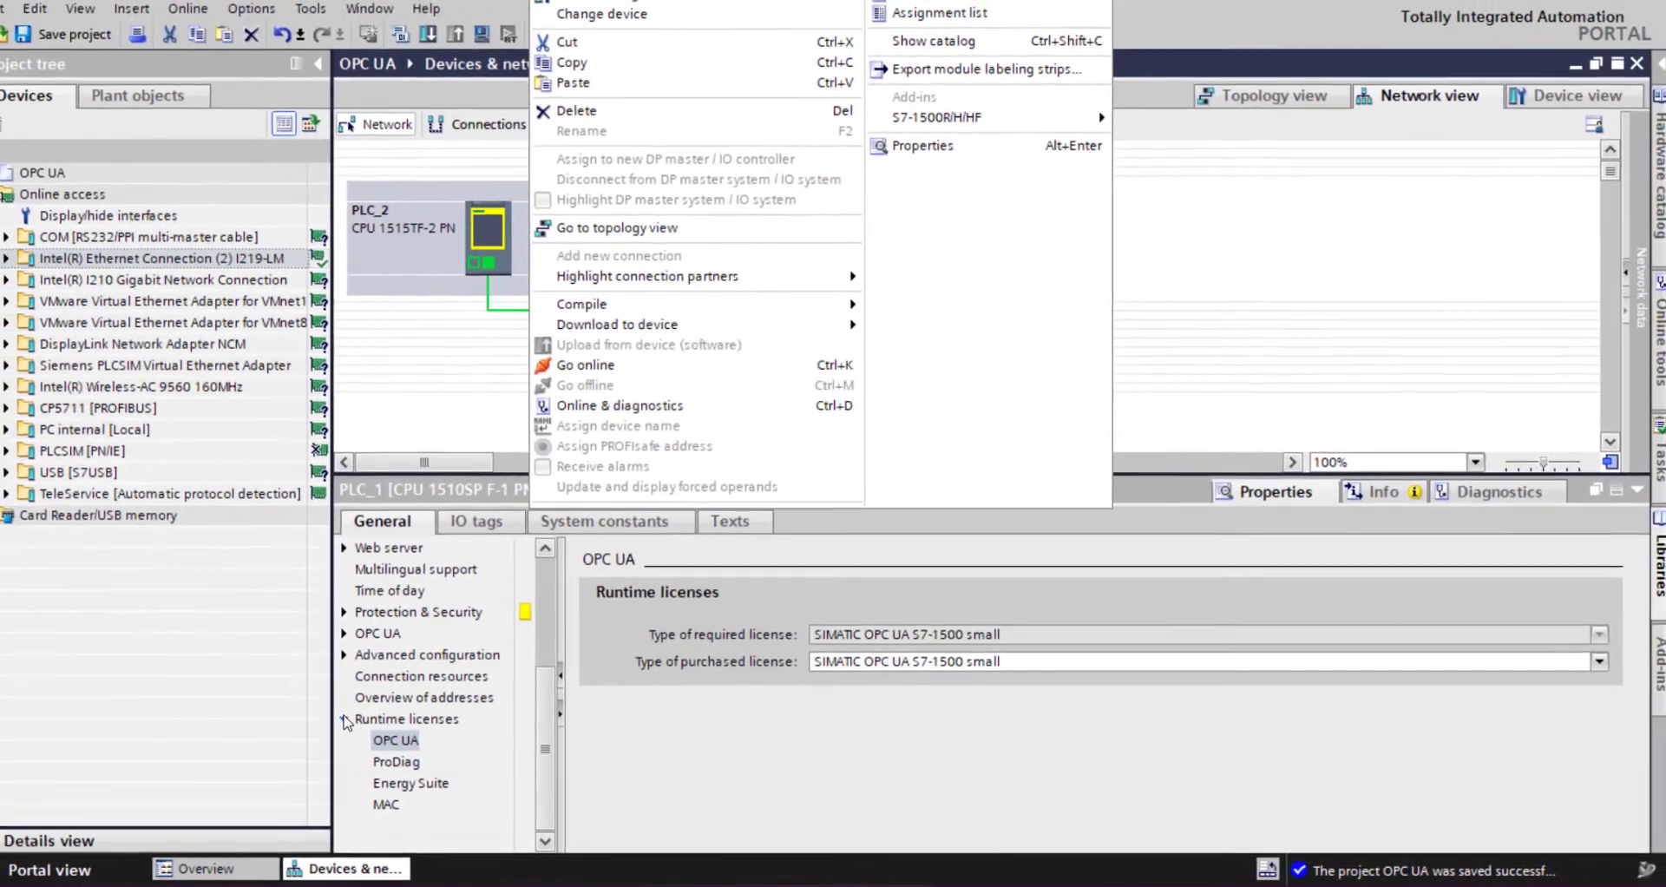
{"action": "left_click", "coordinate": [442, 688]}
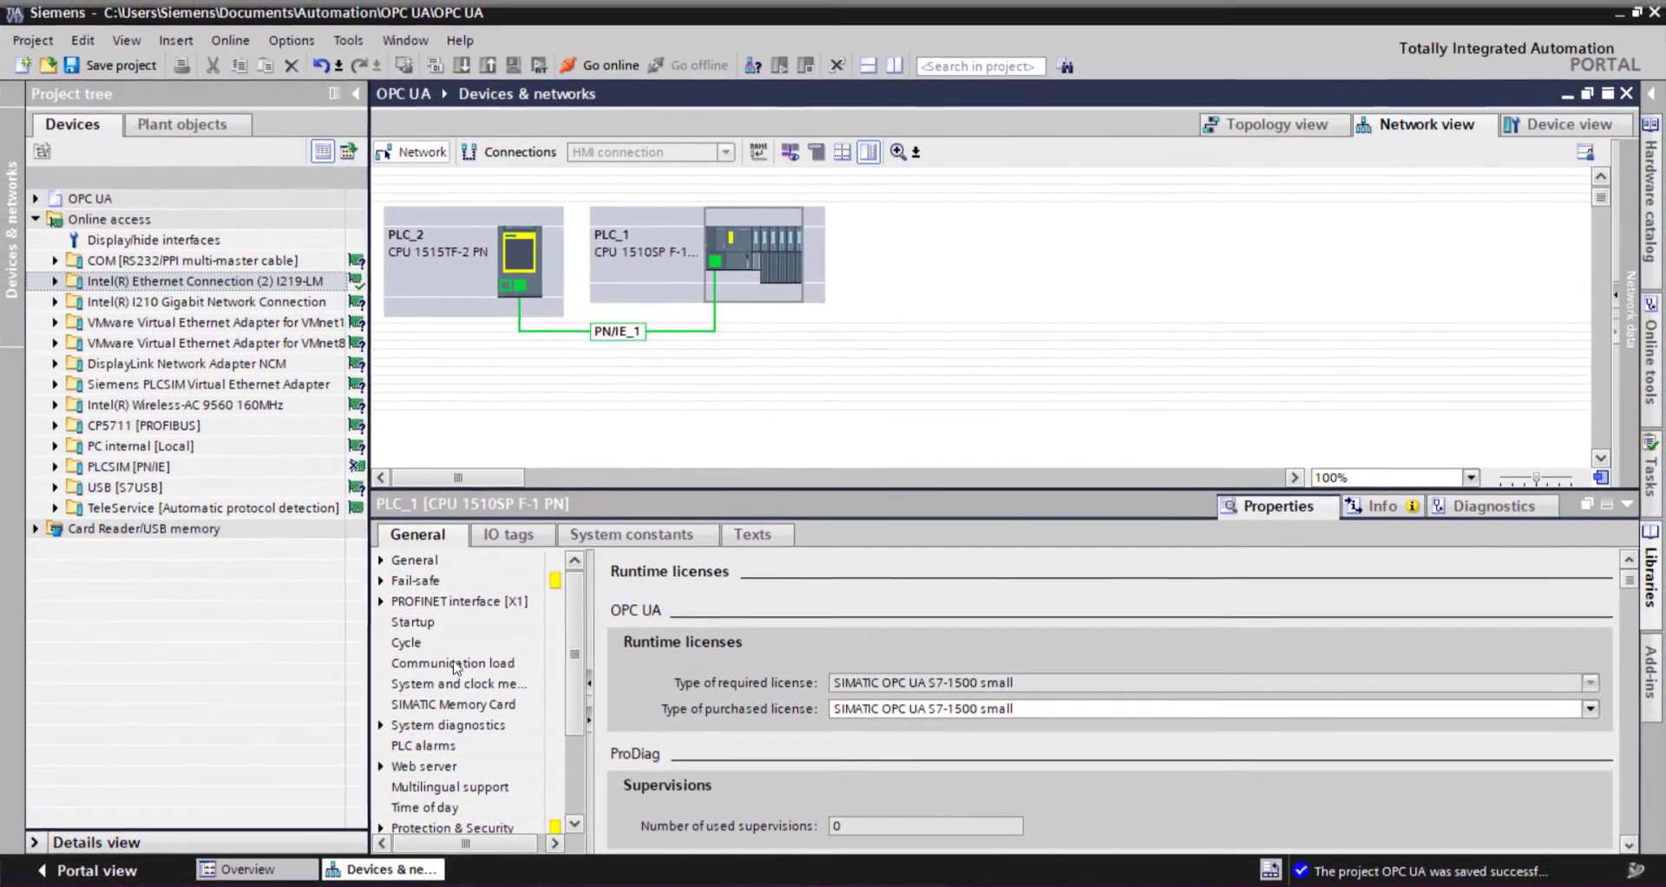
{"action": "left_click", "coordinate": [408, 769]}
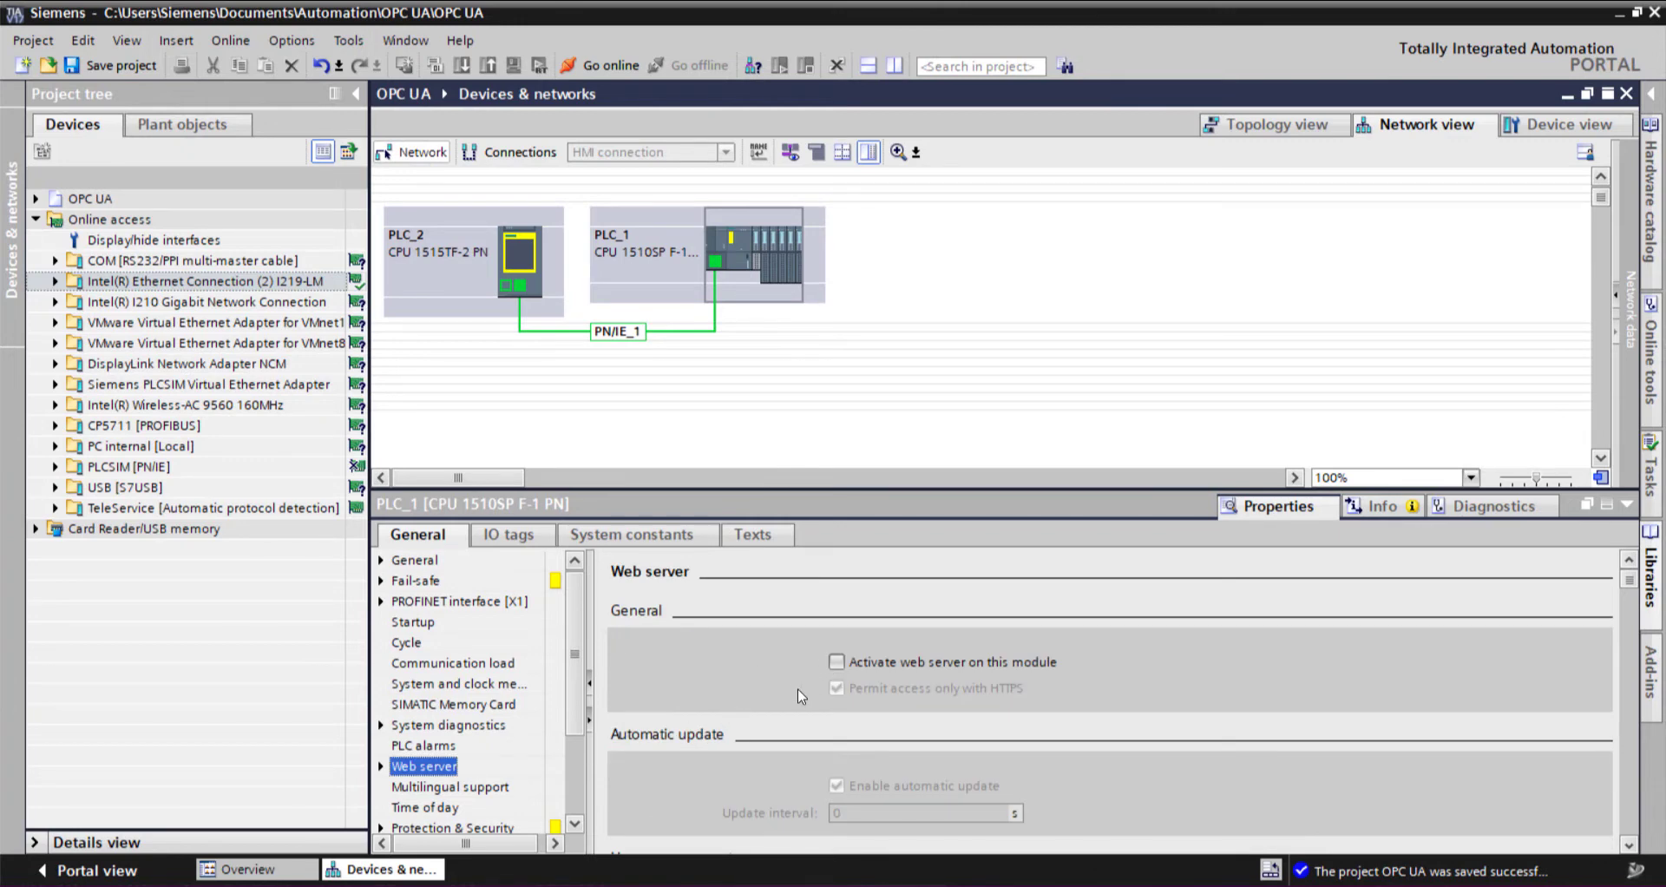
{"action": "left_click", "coordinate": [836, 662]}
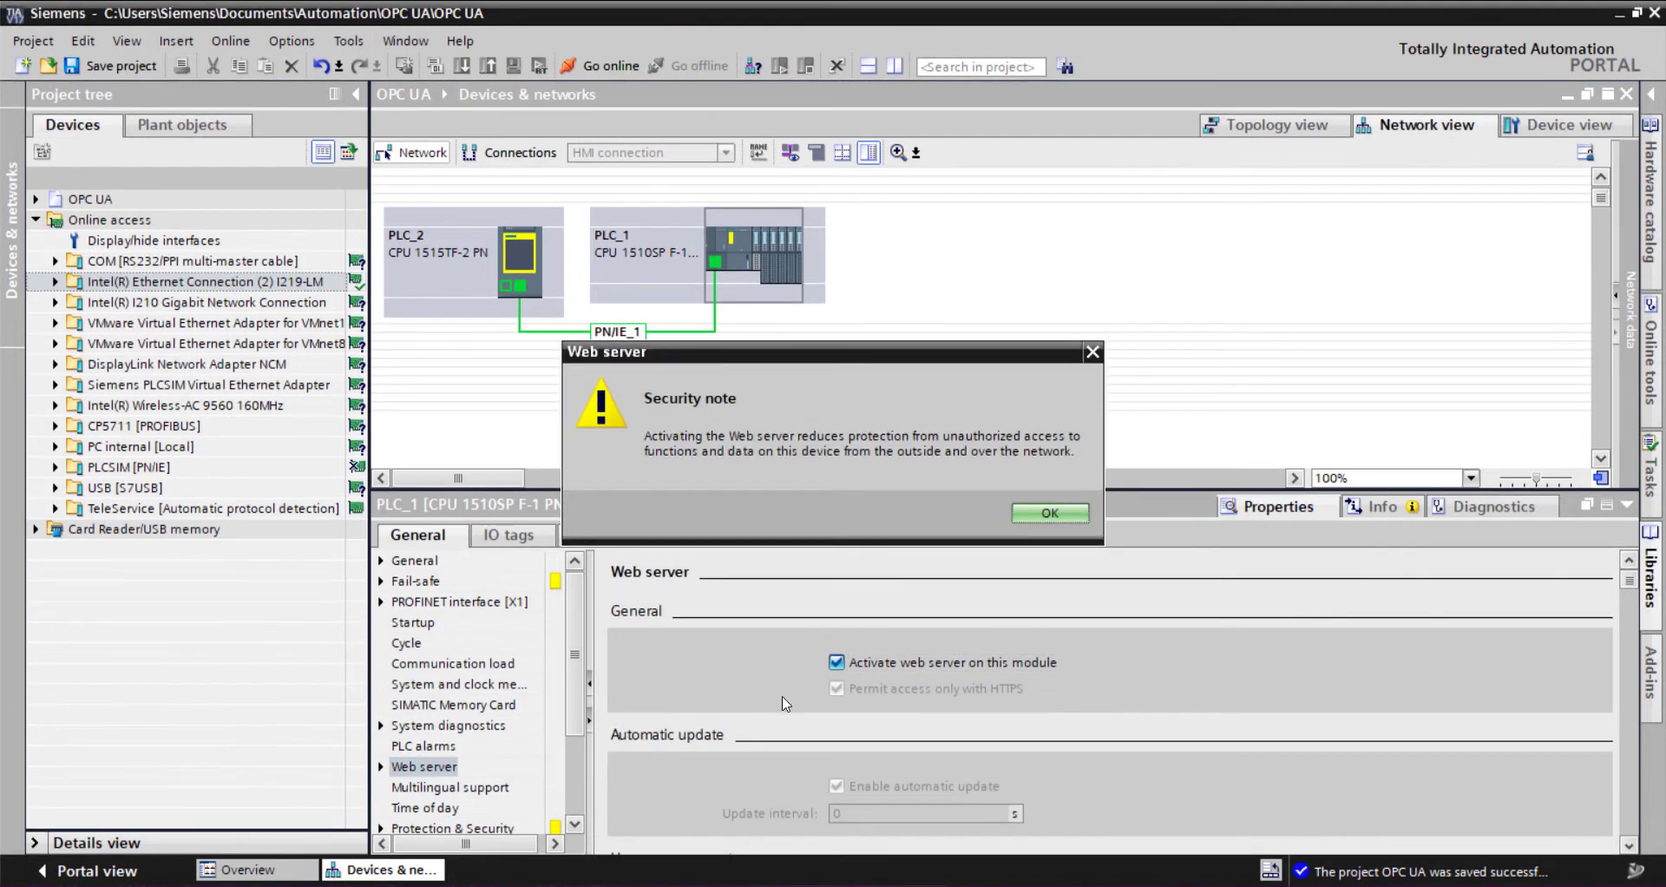
{"action": "left_click", "coordinate": [1018, 516]}
Rename the second entry in the user management of PLC_1's web server as Siemens.
{"action": "scroll", "coordinate": [808, 707], "scroll_direction": "down", "scroll_amount": 3}
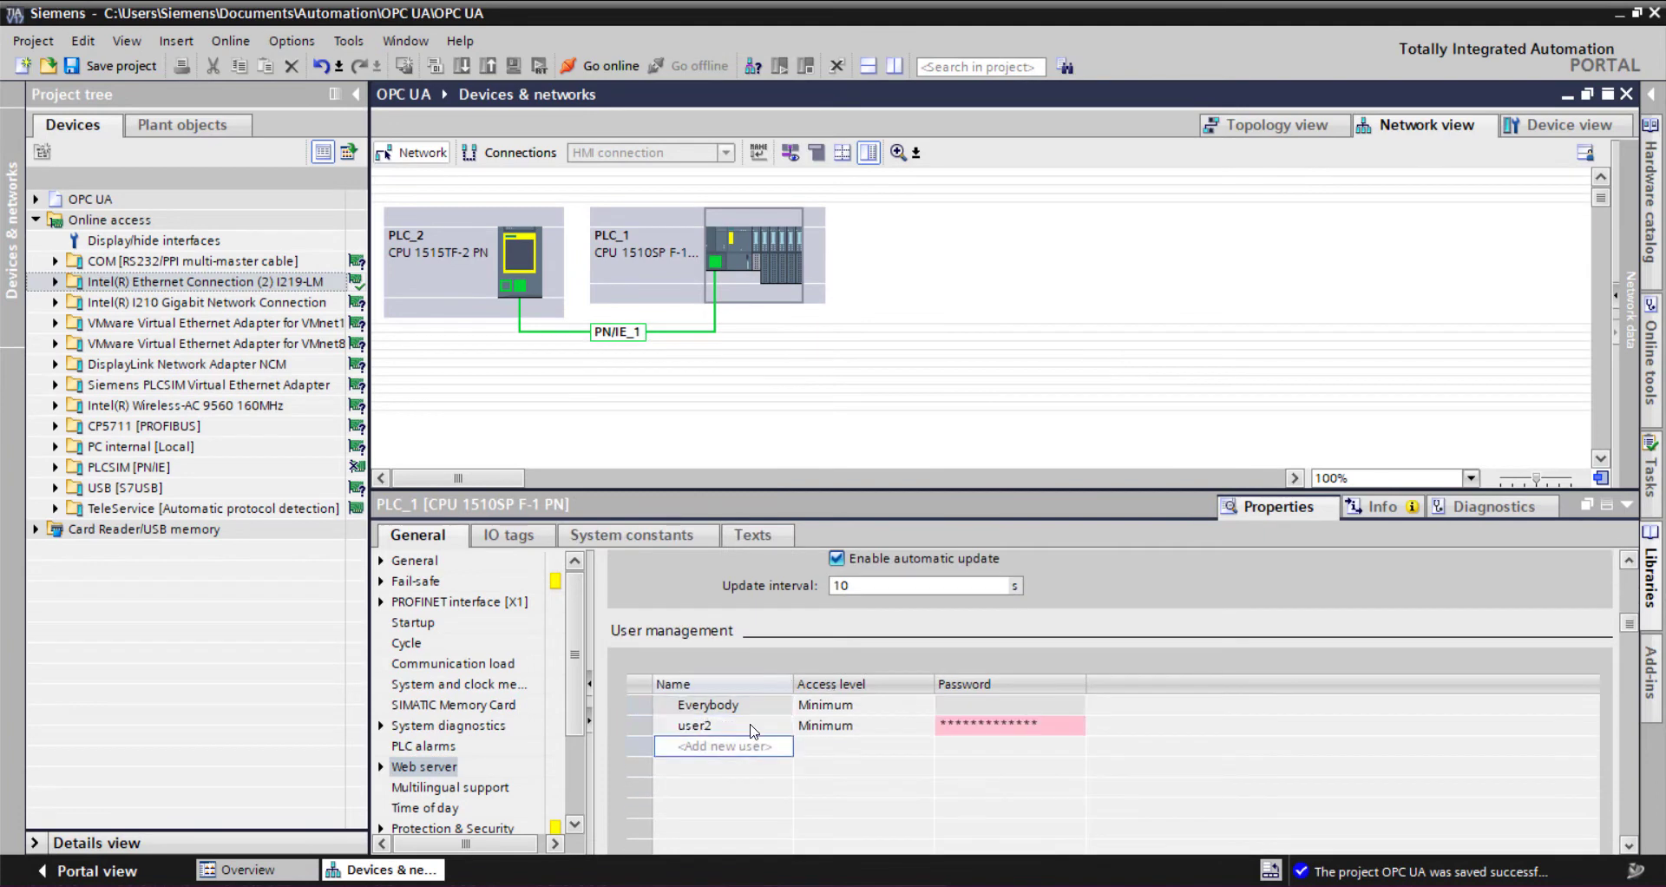
{"action": "left_click", "coordinate": [754, 731]}
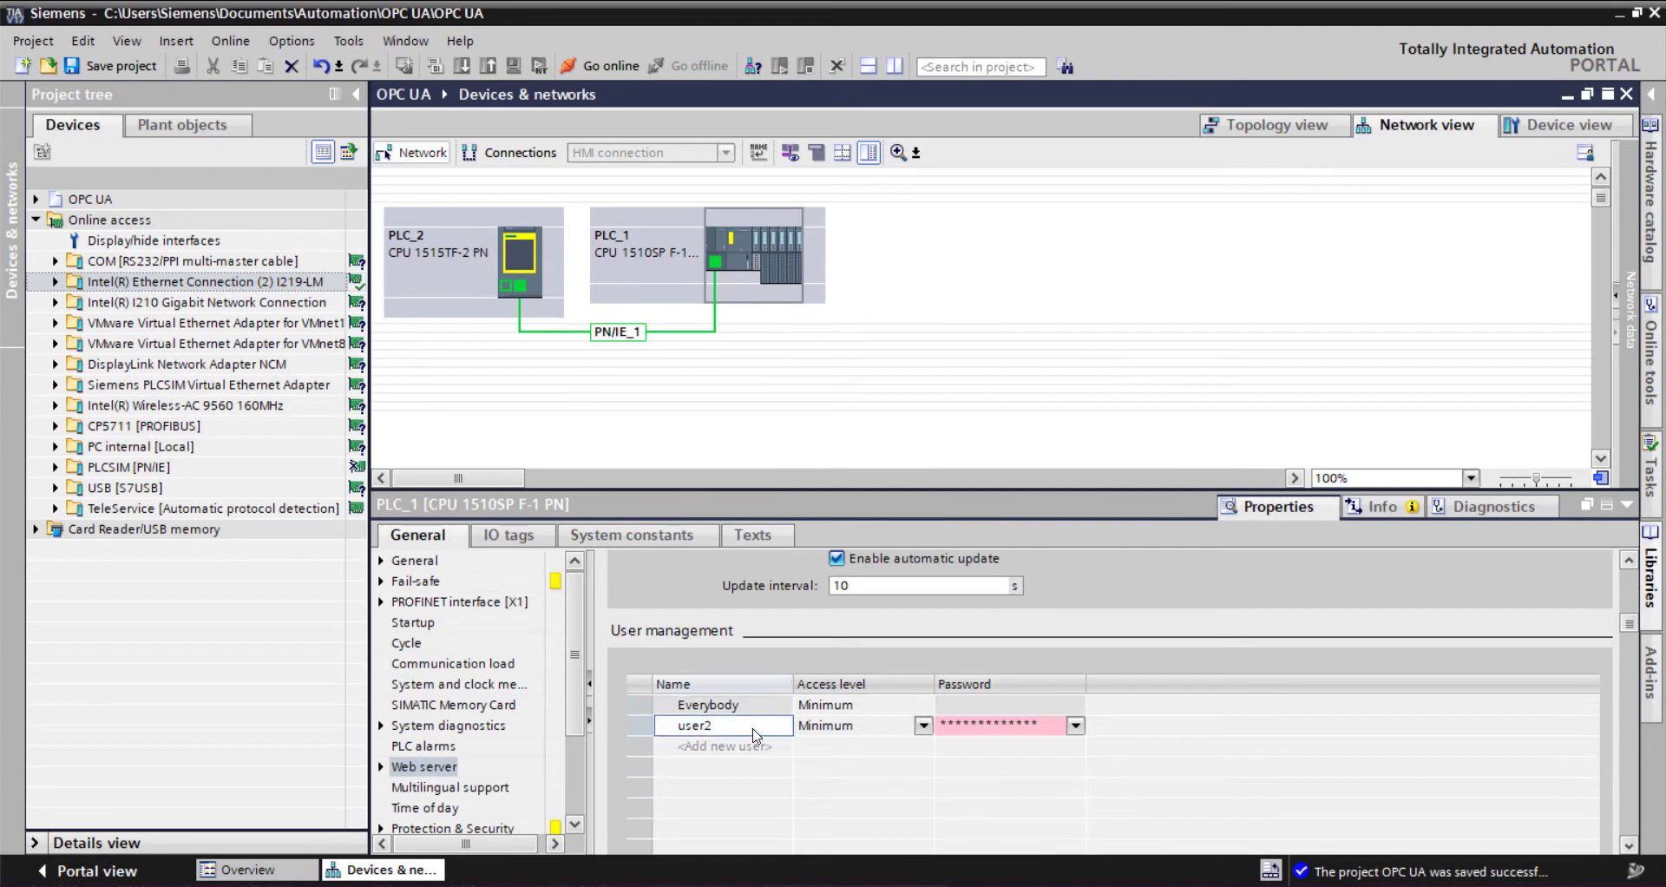
{"action": "left_click", "coordinate": [753, 730]}
{"action": "type", "text": "Siemens"}
Grant the Siemens user on PLC_1 every web server access right, from CPU diagnostics to filebrowser access, and enter and confirm the user's password.
{"action": "left_click", "coordinate": [918, 729]}
{"action": "left_click", "coordinate": [921, 727]}
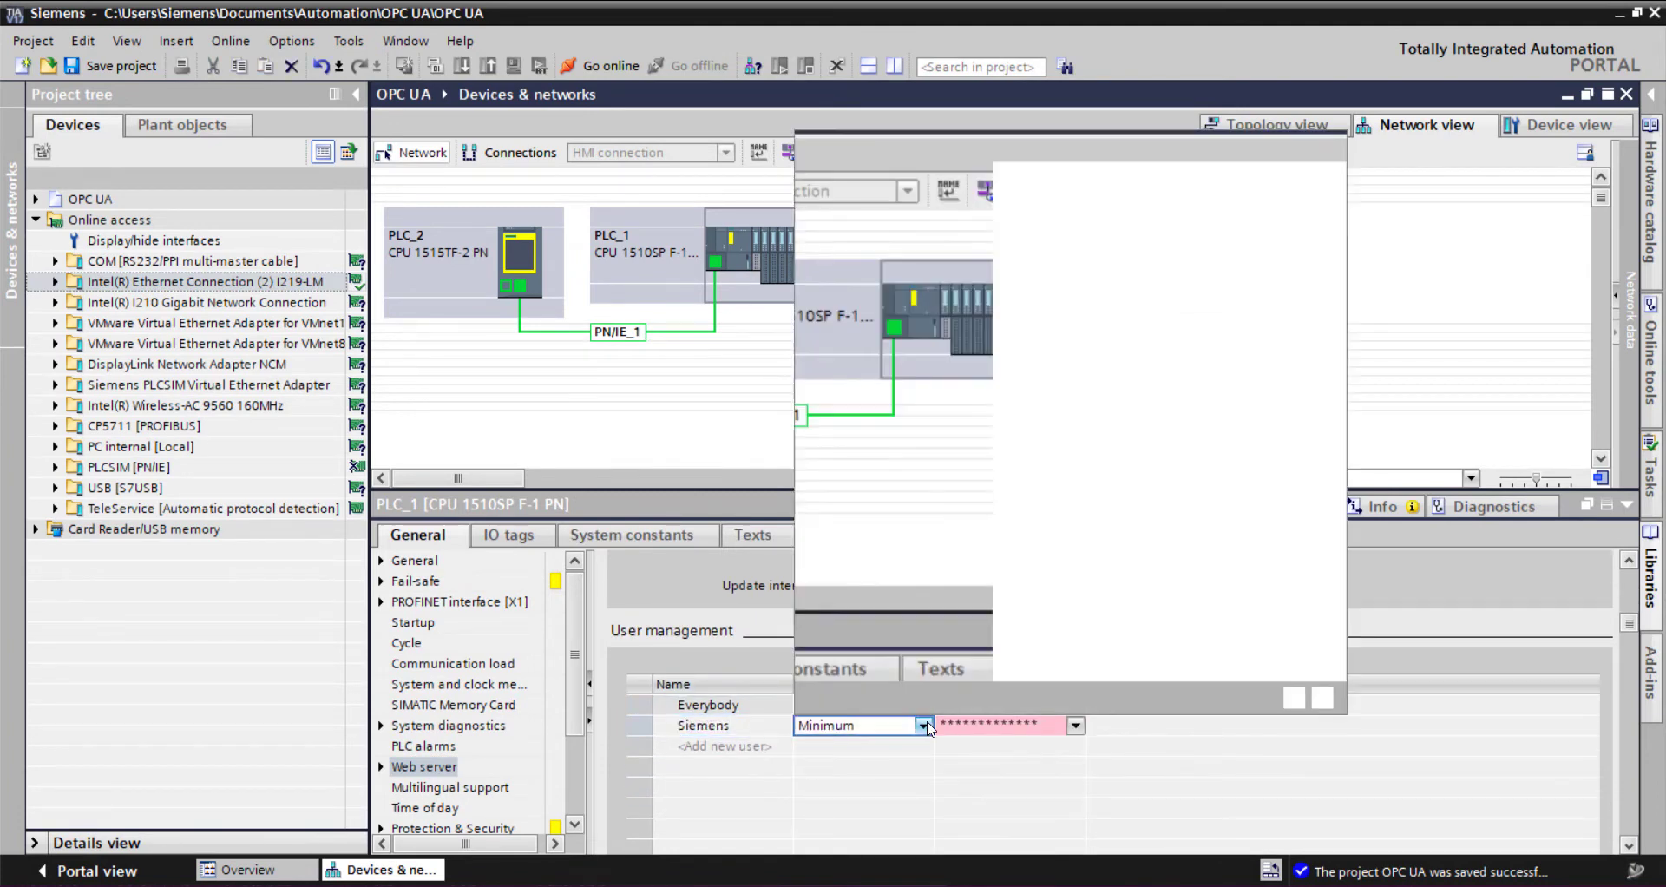
{"action": "left_click", "coordinate": [824, 169]}
{"action": "left_click", "coordinate": [824, 252]}
{"action": "left_click", "coordinate": [825, 273]}
{"action": "left_click", "coordinate": [825, 355]}
{"action": "left_click", "coordinate": [824, 458]}
{"action": "left_click", "coordinate": [825, 541]}
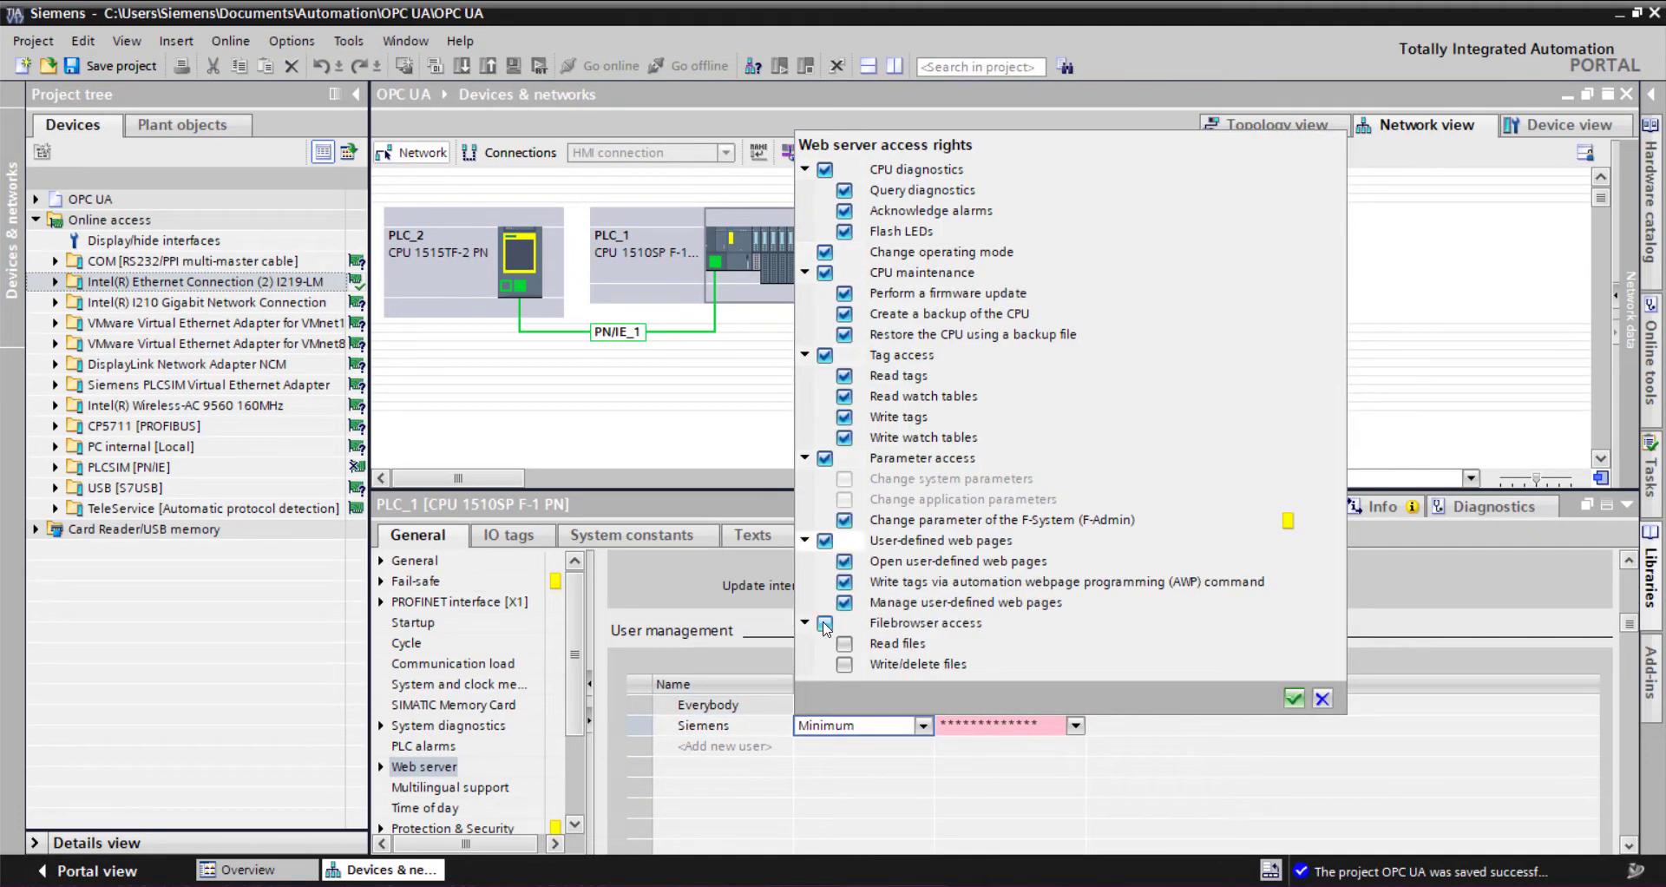
{"action": "left_click", "coordinate": [824, 623]}
{"action": "left_click", "coordinate": [1294, 699]}
{"action": "left_click", "coordinate": [1075, 725]}
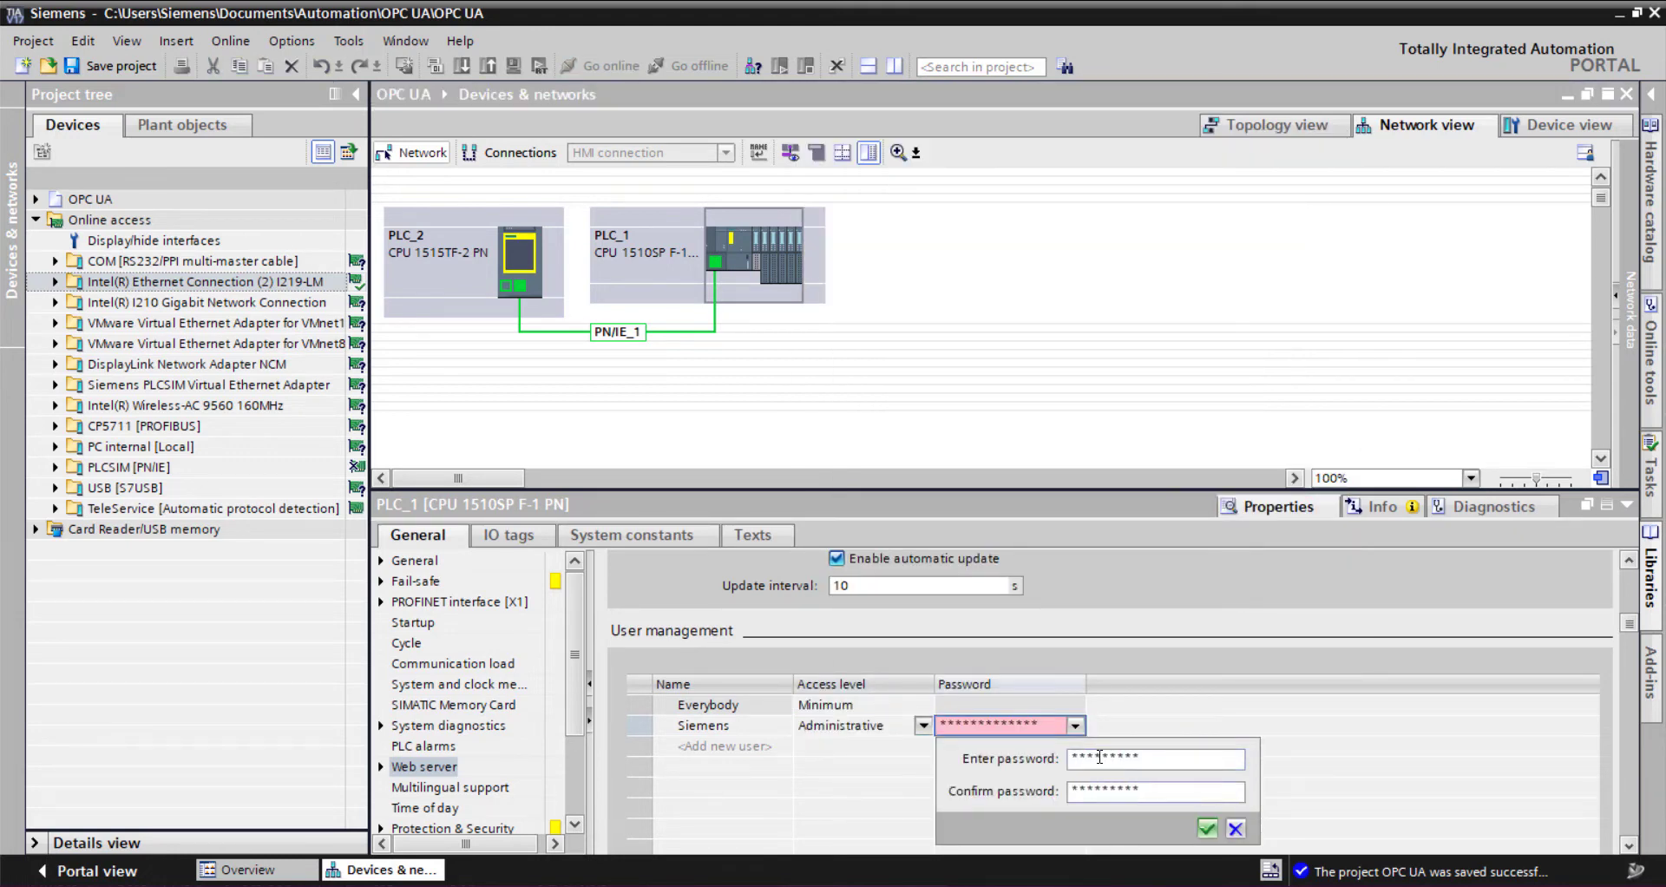
{"action": "left_click", "coordinate": [1213, 831]}
Collapse the online access list in the project tree and compile the configuration of PLC_2 and PLC_1.
{"action": "left_click", "coordinate": [36, 220]}
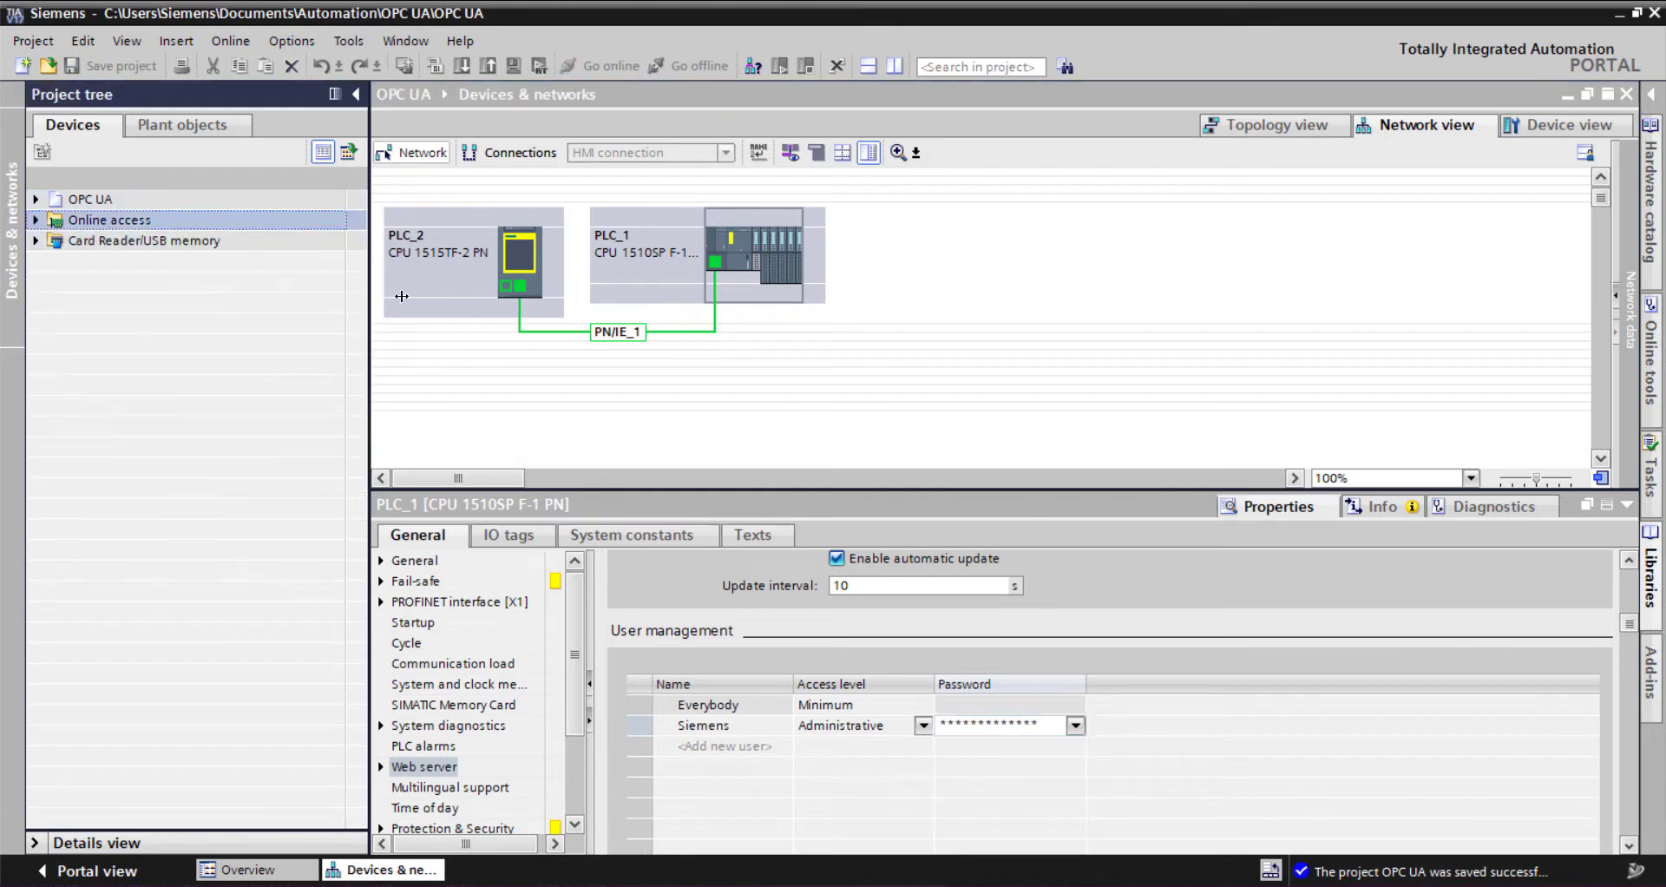
{"action": "left_click", "coordinate": [524, 254]}
{"action": "left_click", "coordinate": [436, 66]}
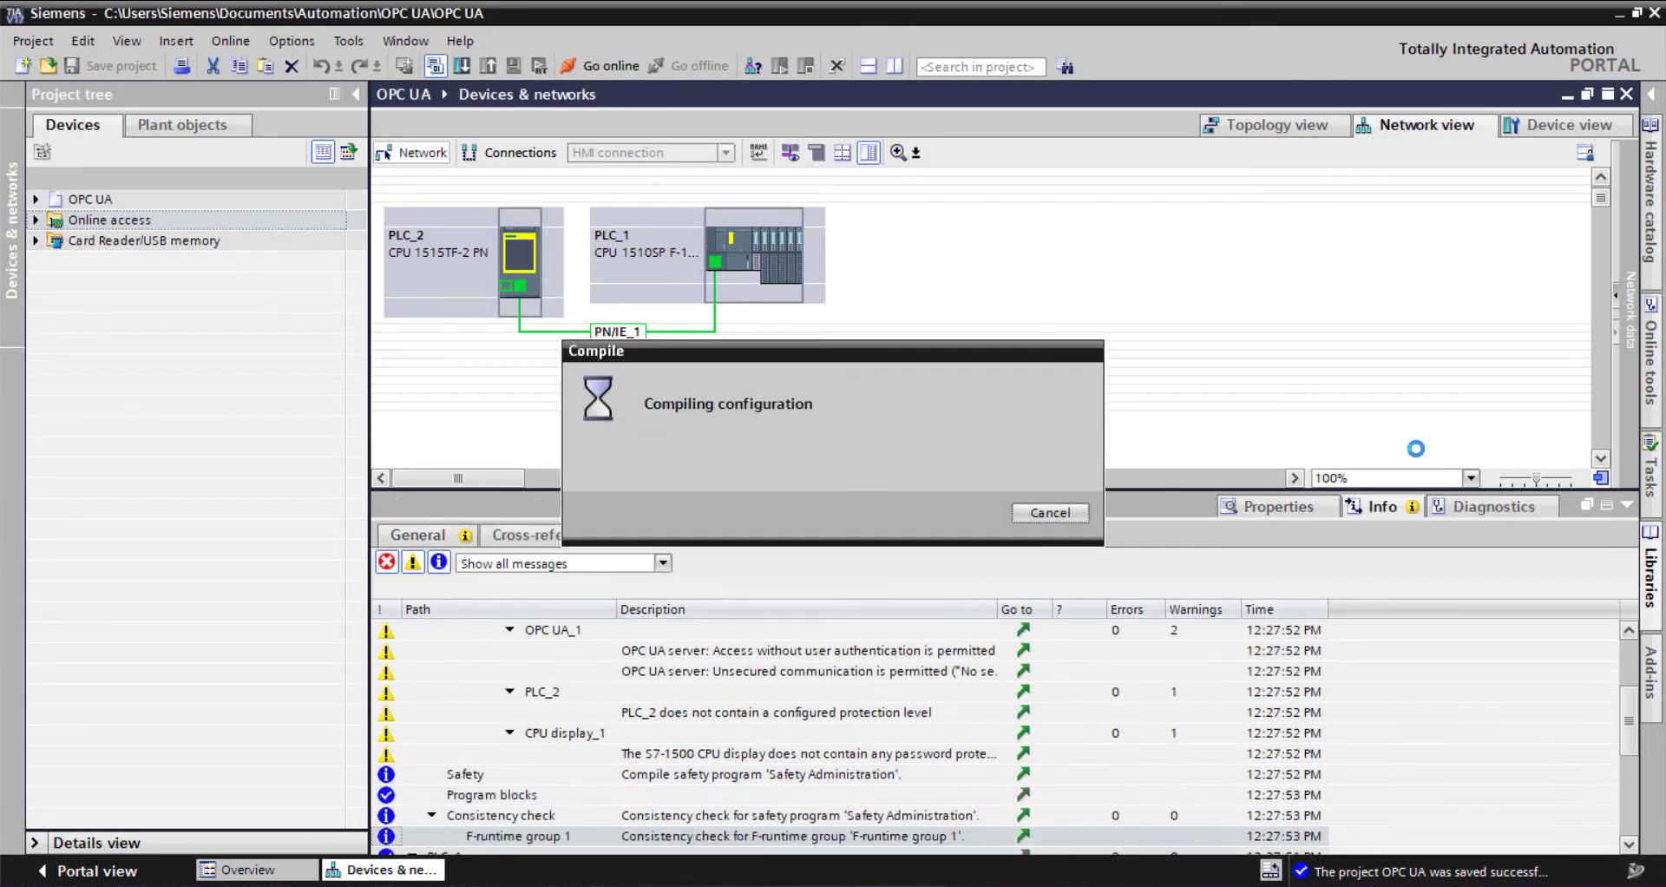
{"action": "left_click", "coordinate": [1627, 506]}
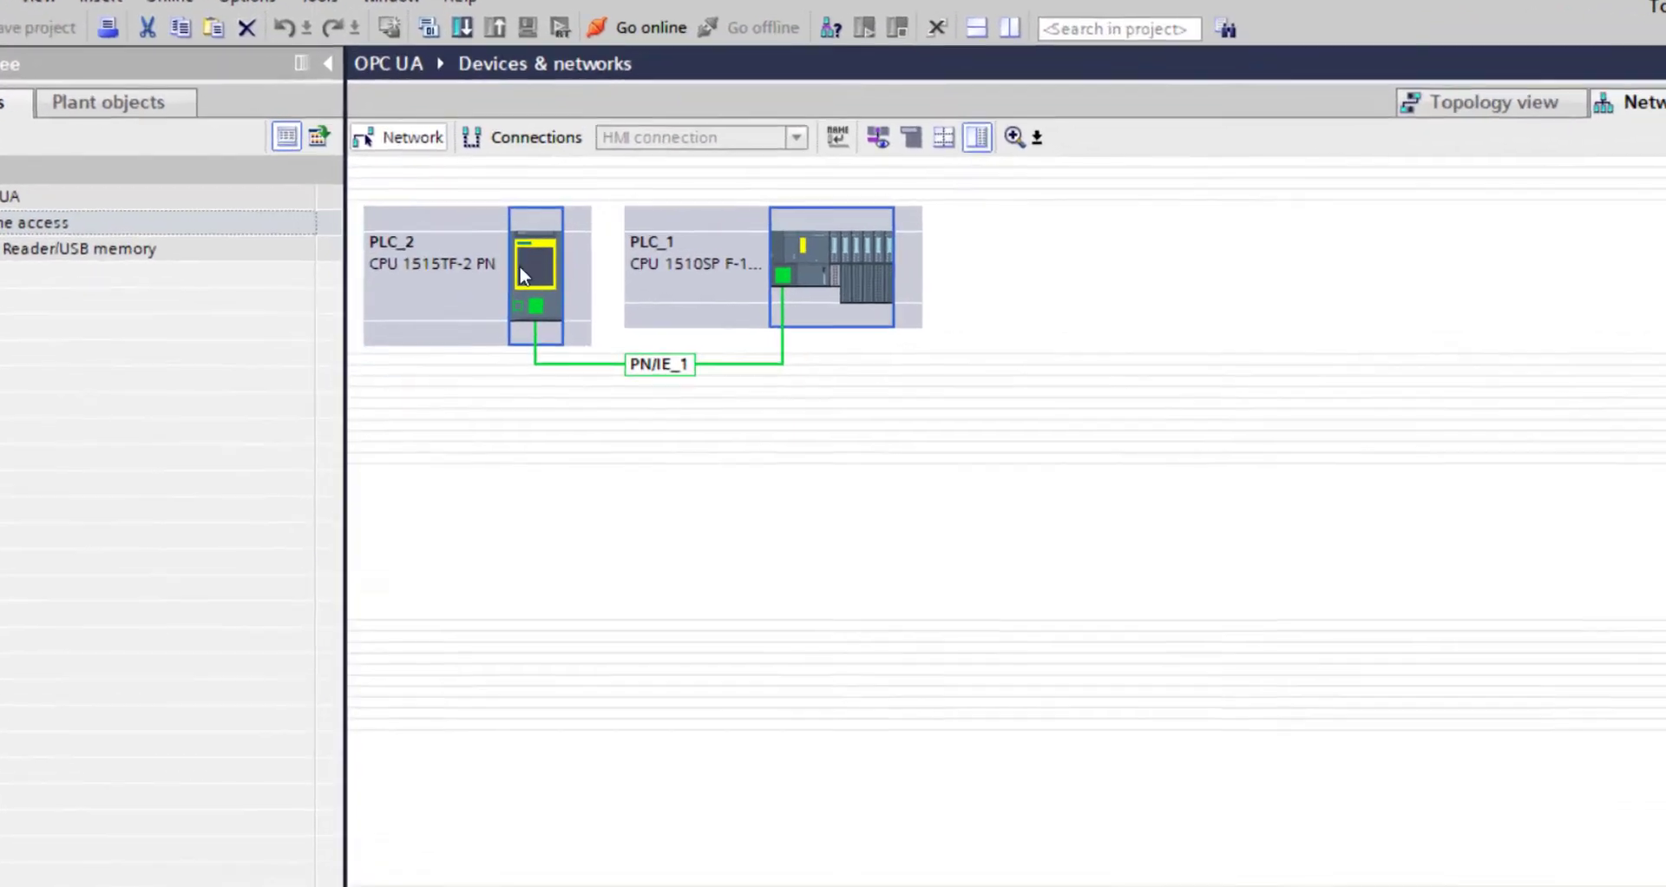
Rename the CPU 1515TF-2 PN station in the network view as PLC_Client.
{"action": "left_click", "coordinate": [421, 234]}
{"action": "left_click", "coordinate": [388, 254]}
{"action": "left_click", "coordinate": [444, 254]}
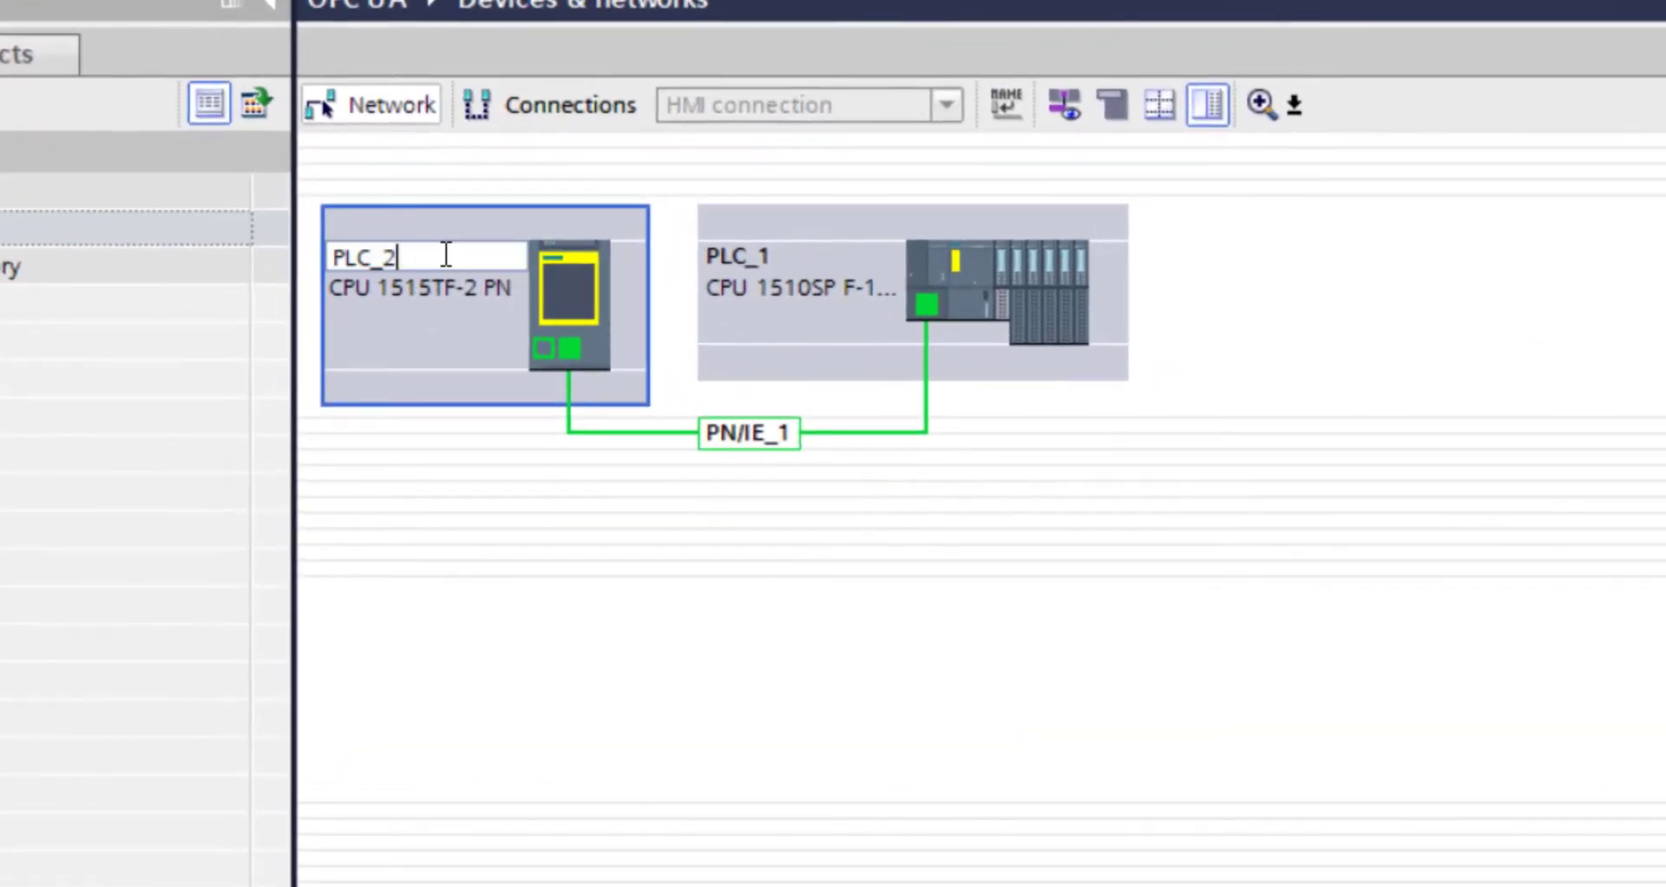
{"action": "type", "text": "Client"}
{"action": "key", "text": "Return"}
Rename the CPU 1510SP F-1 PN station in the network view as PLC_Server.
{"action": "left_click", "coordinate": [764, 269]}
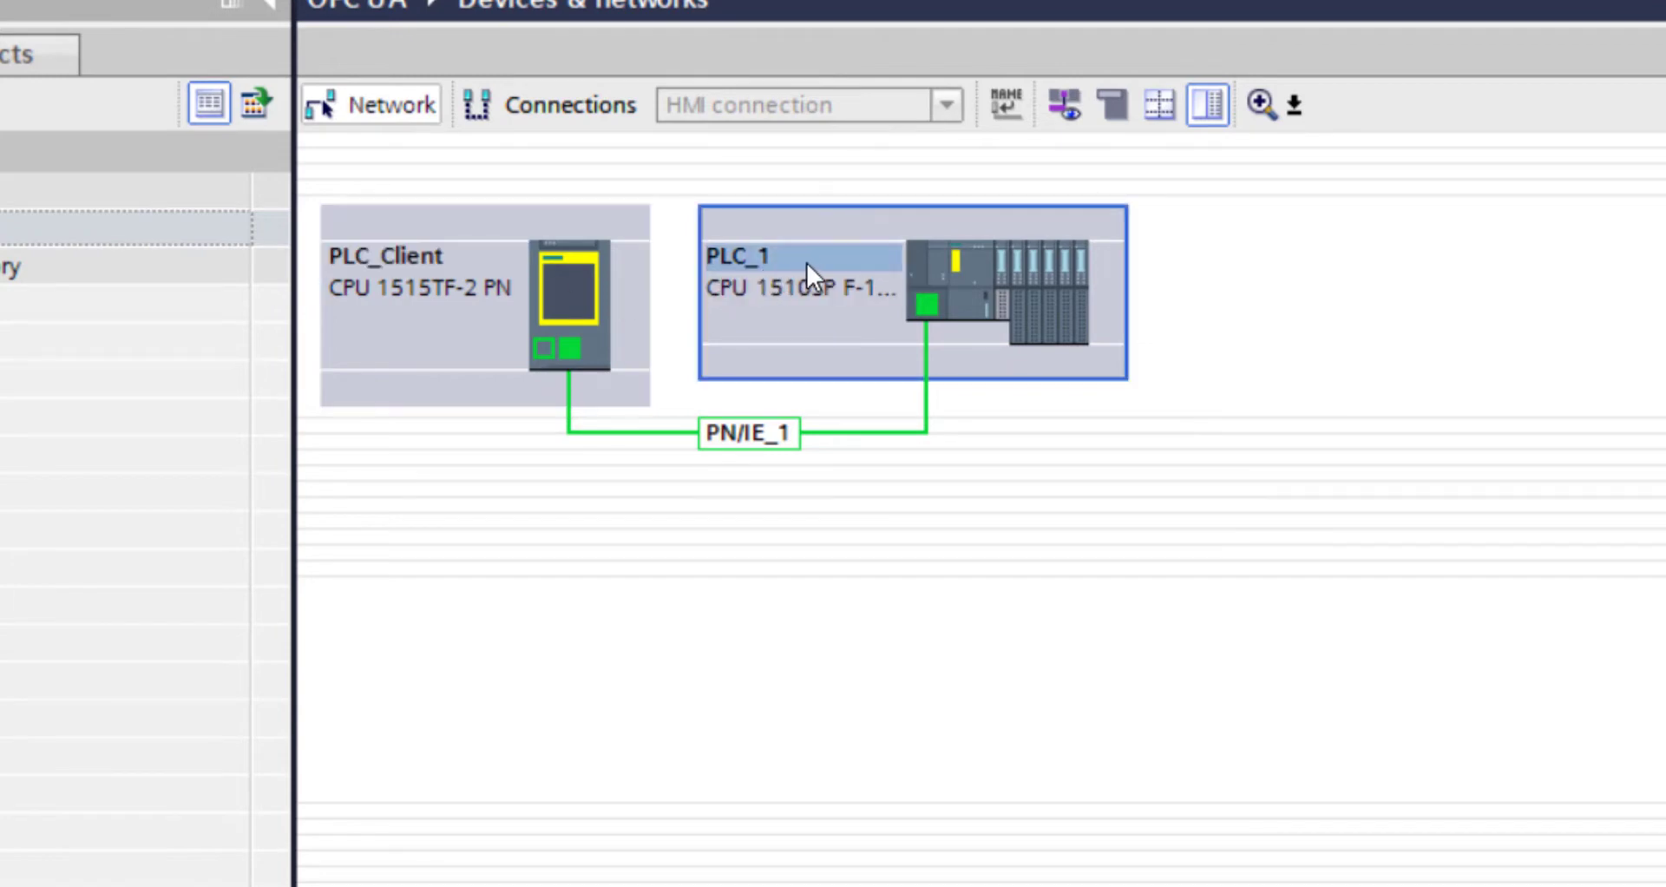
{"action": "left_click", "coordinate": [820, 262]}
{"action": "left_click", "coordinate": [845, 261]}
{"action": "type", "text": "Server"}
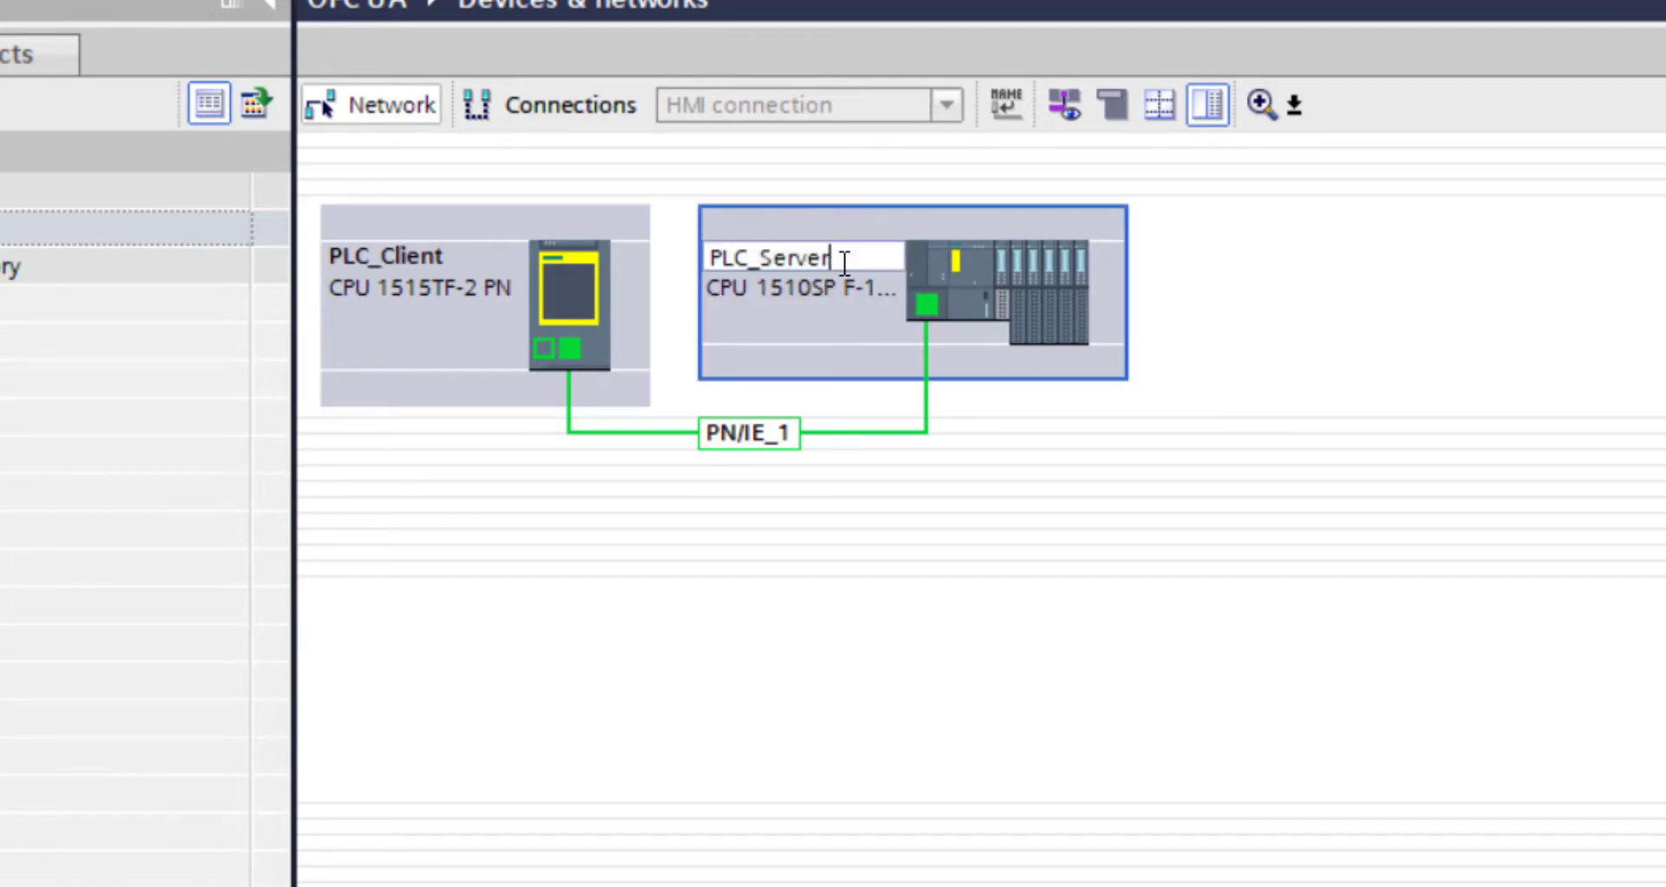
{"action": "key", "text": "Return"}
{"action": "left_click", "coordinate": [940, 658]}
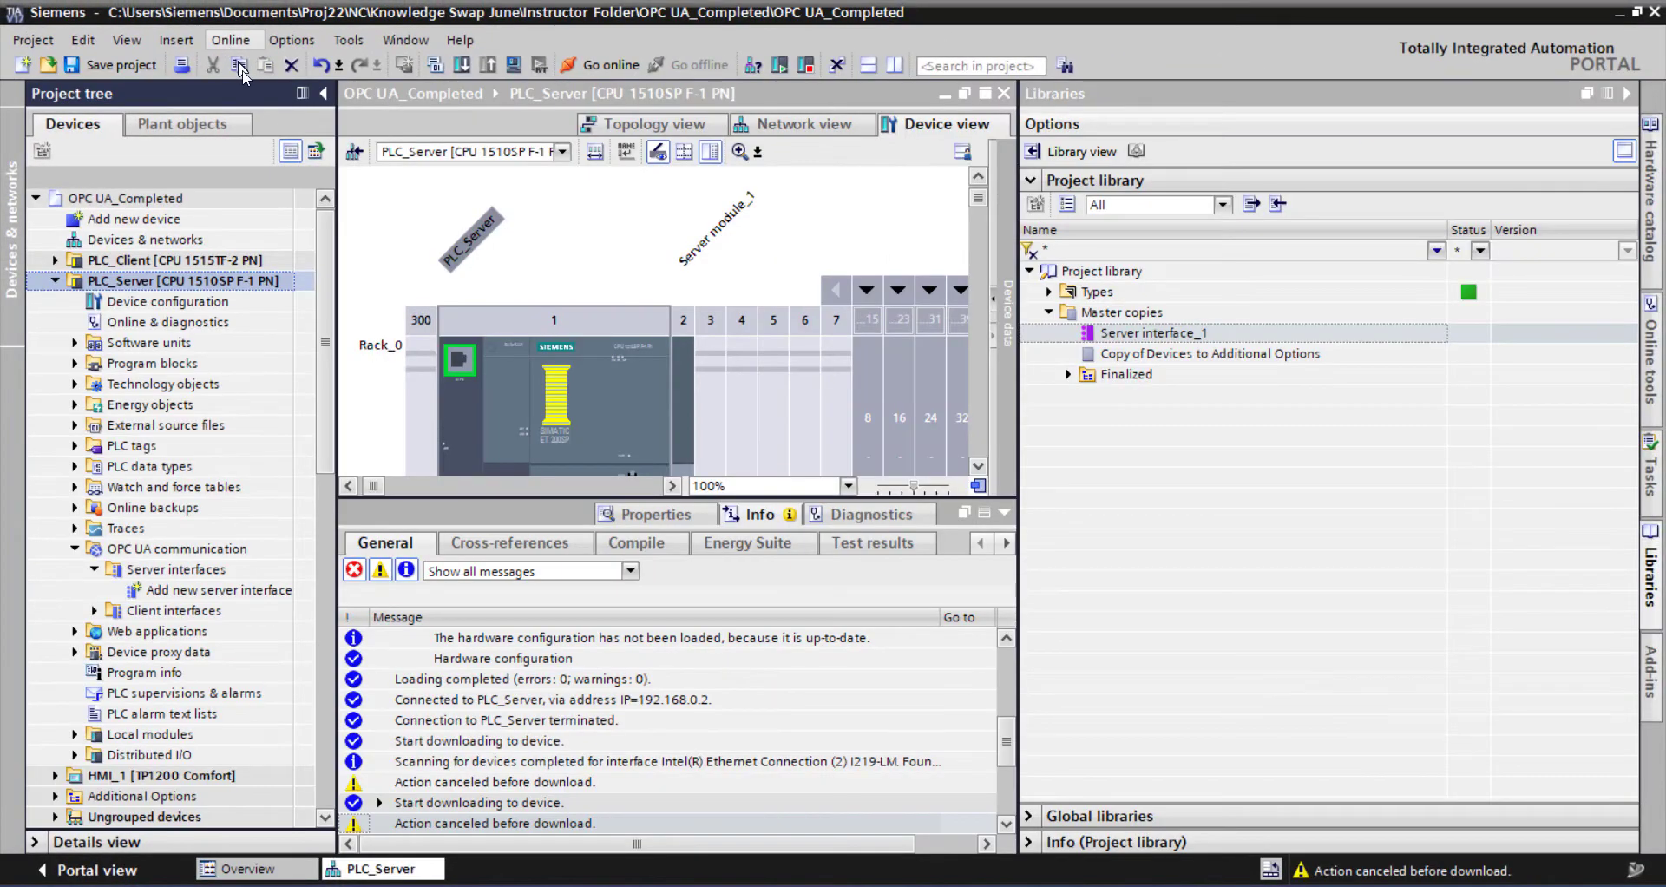
Start an extended download for PLC_Server, search for compatible devices and load to the S7-1500 at 192.168.0.2.
{"action": "left_click", "coordinate": [233, 42]}
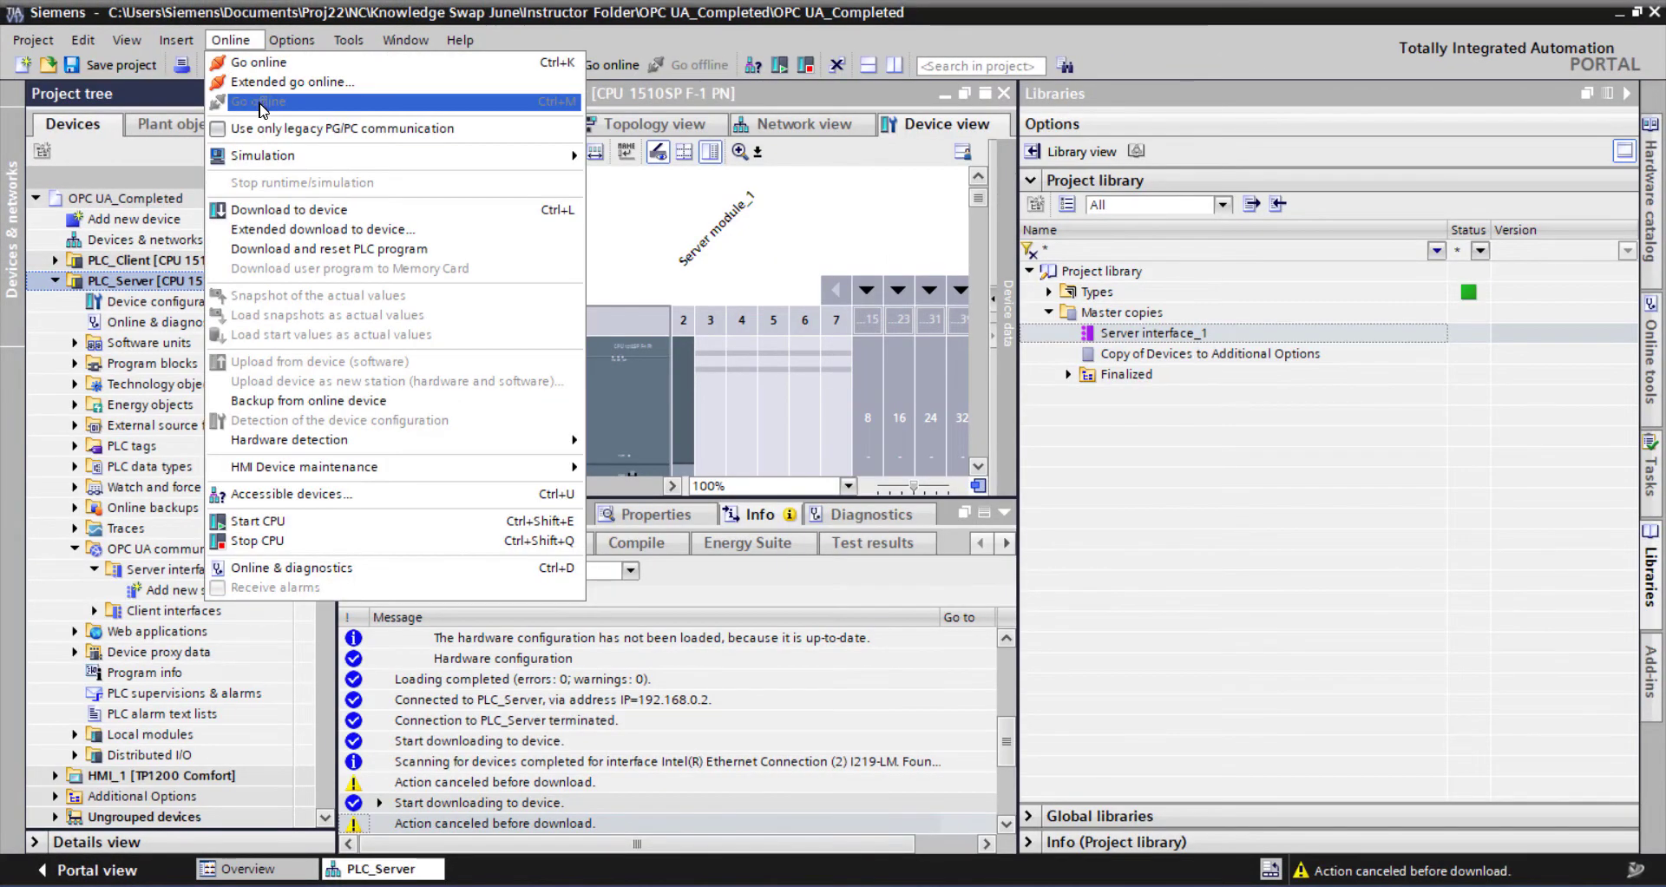
{"action": "left_click", "coordinate": [317, 234]}
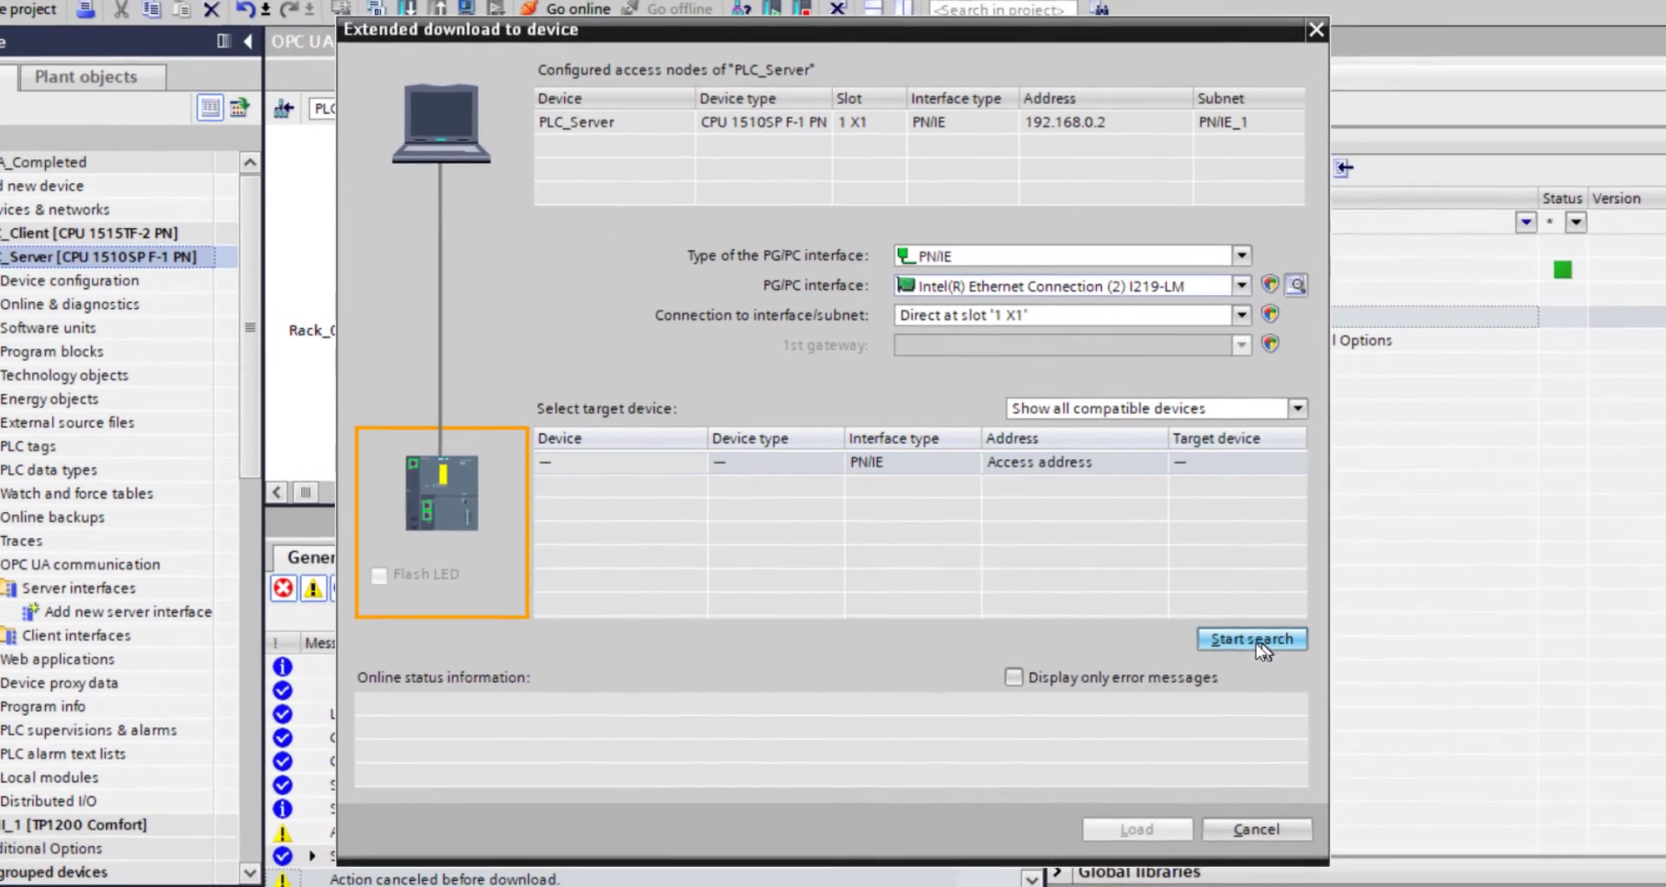
{"action": "left_click", "coordinate": [1254, 639]}
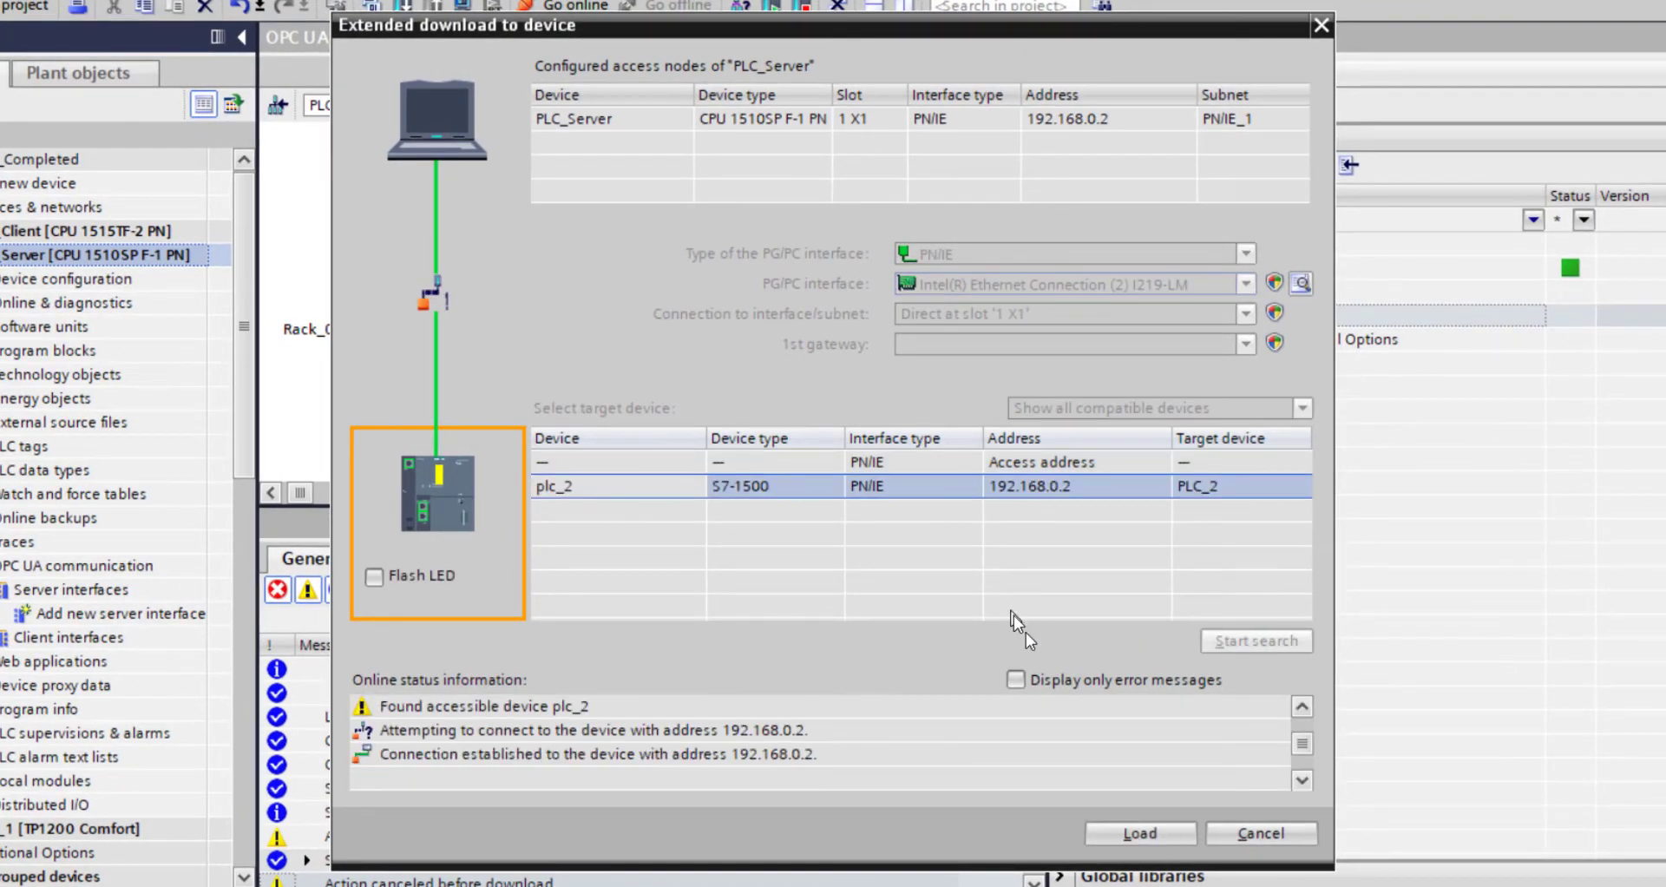
{"action": "left_click", "coordinate": [1150, 831]}
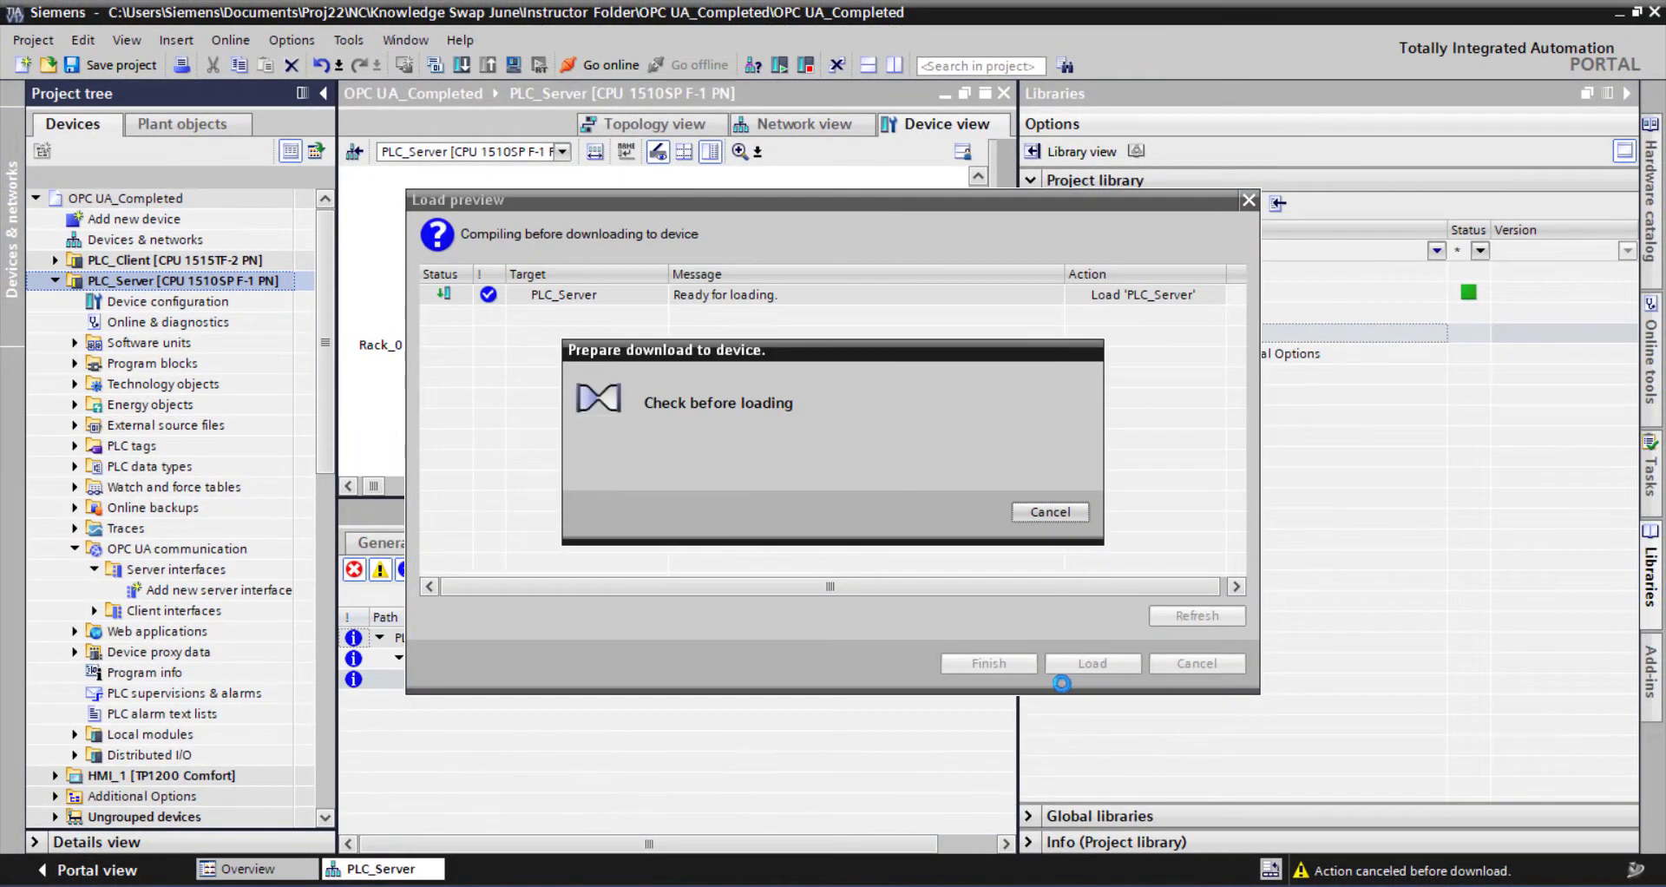
Review the load preview, download the configuration to PLC_Server with all modules stopped, and finish with the module started.
{"action": "left_click", "coordinate": [1058, 665]}
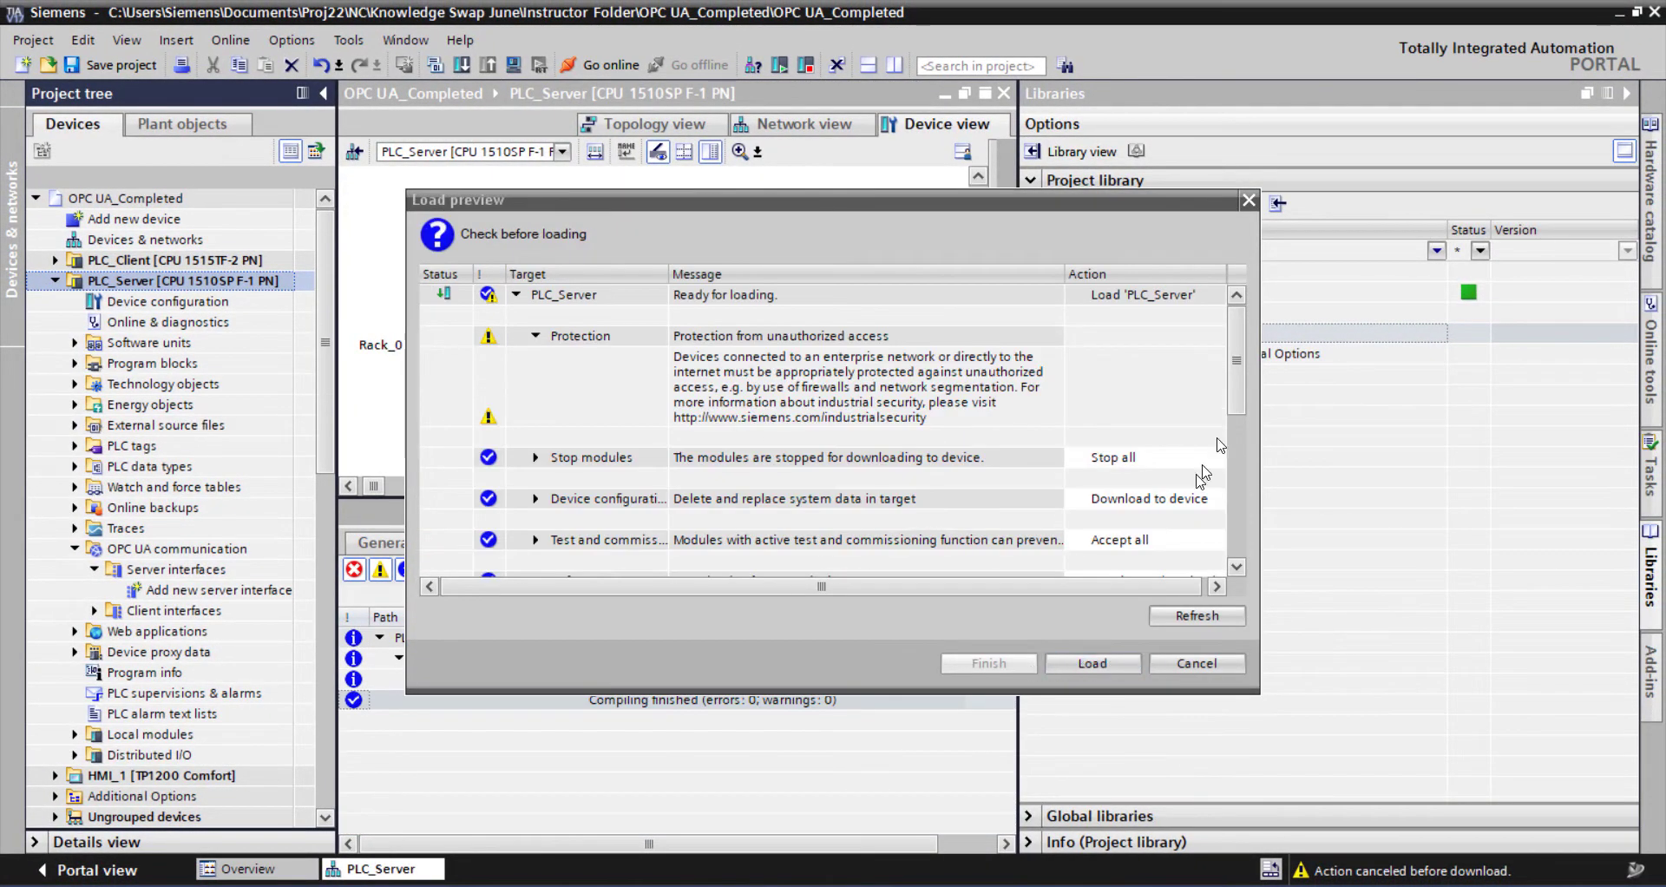
{"action": "left_click", "coordinate": [535, 480]}
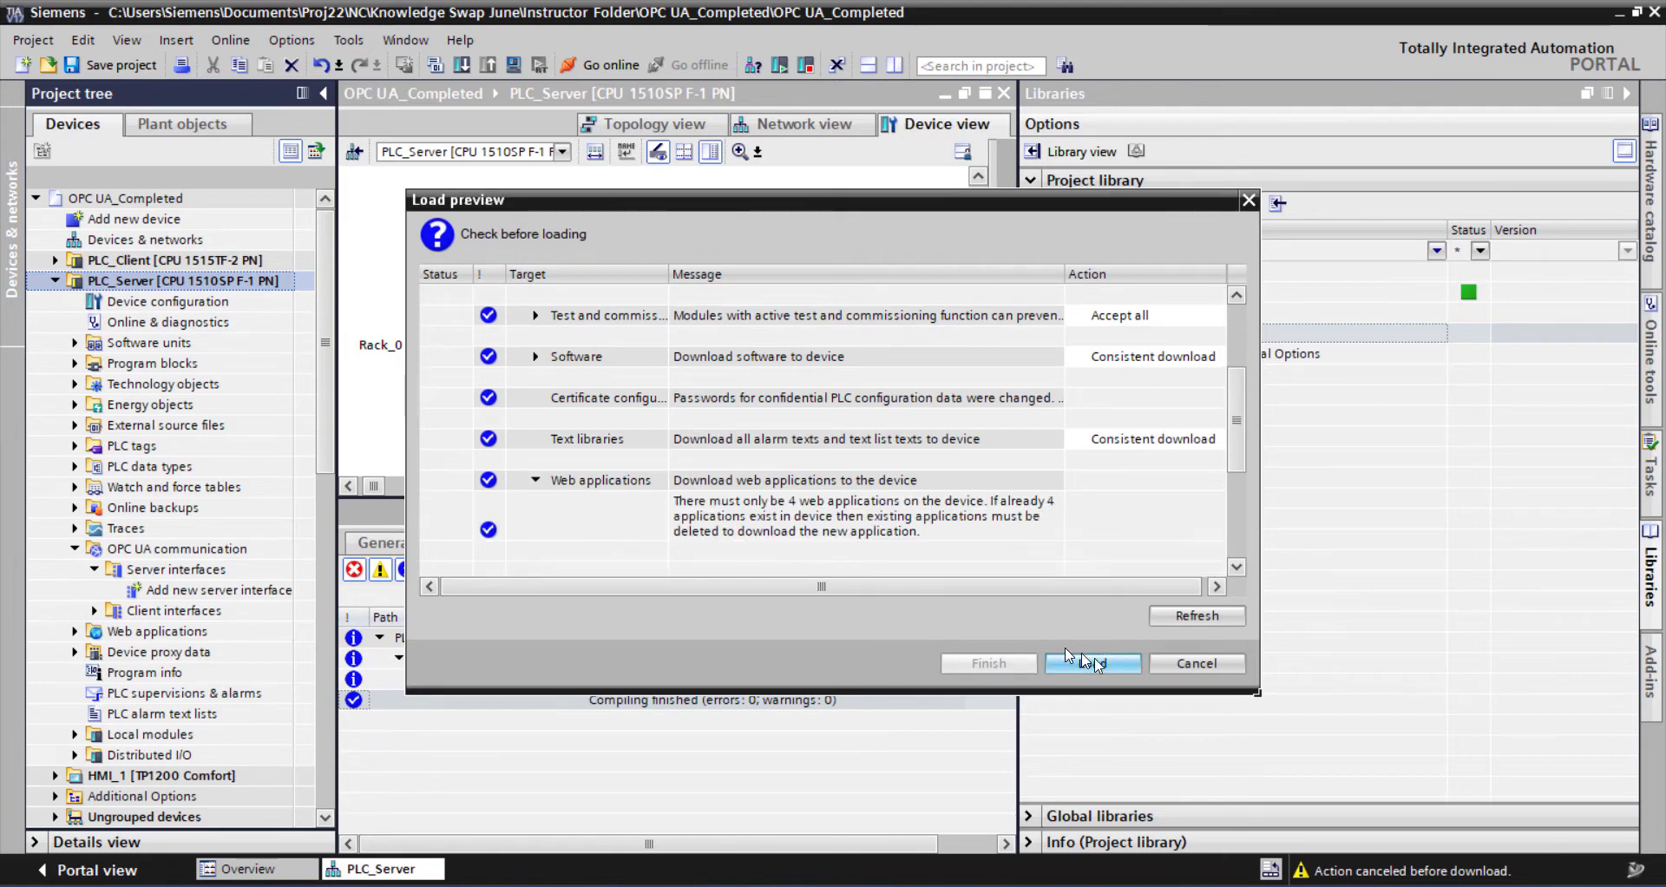
{"action": "left_click", "coordinate": [1093, 663]}
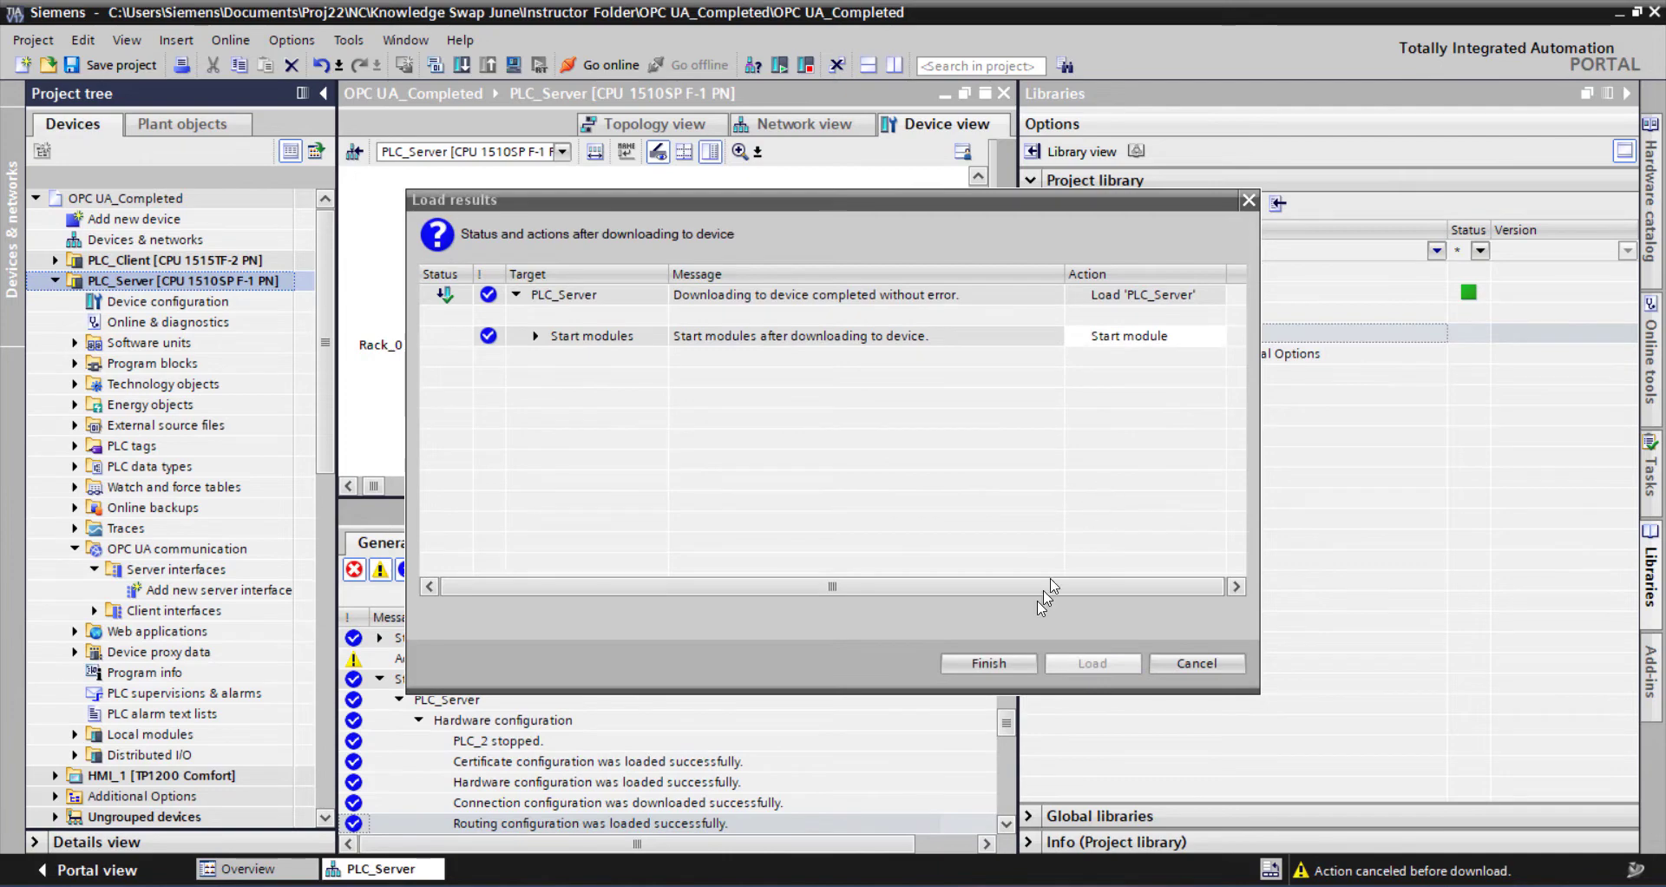
{"action": "left_click", "coordinate": [990, 663]}
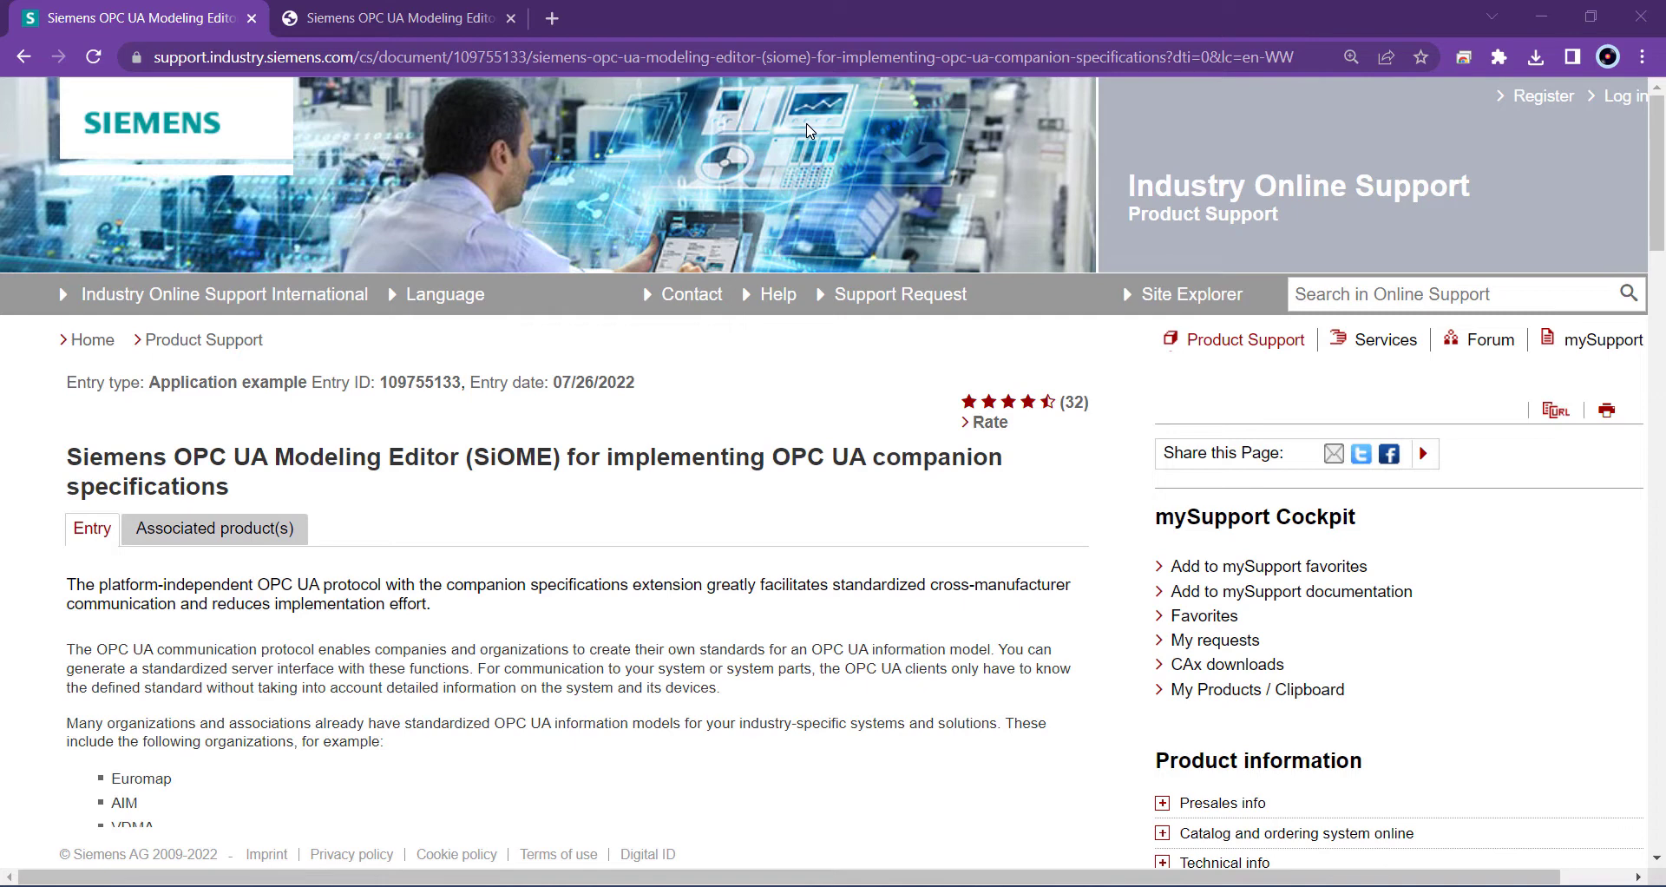
Switch to SiOME and, for the online information model, find the OPC UA server at opc.tcp://192.168.0.2:4840.
{"action": "scroll", "coordinate": [403, 596], "scroll_direction": "down", "scroll_amount": 3}
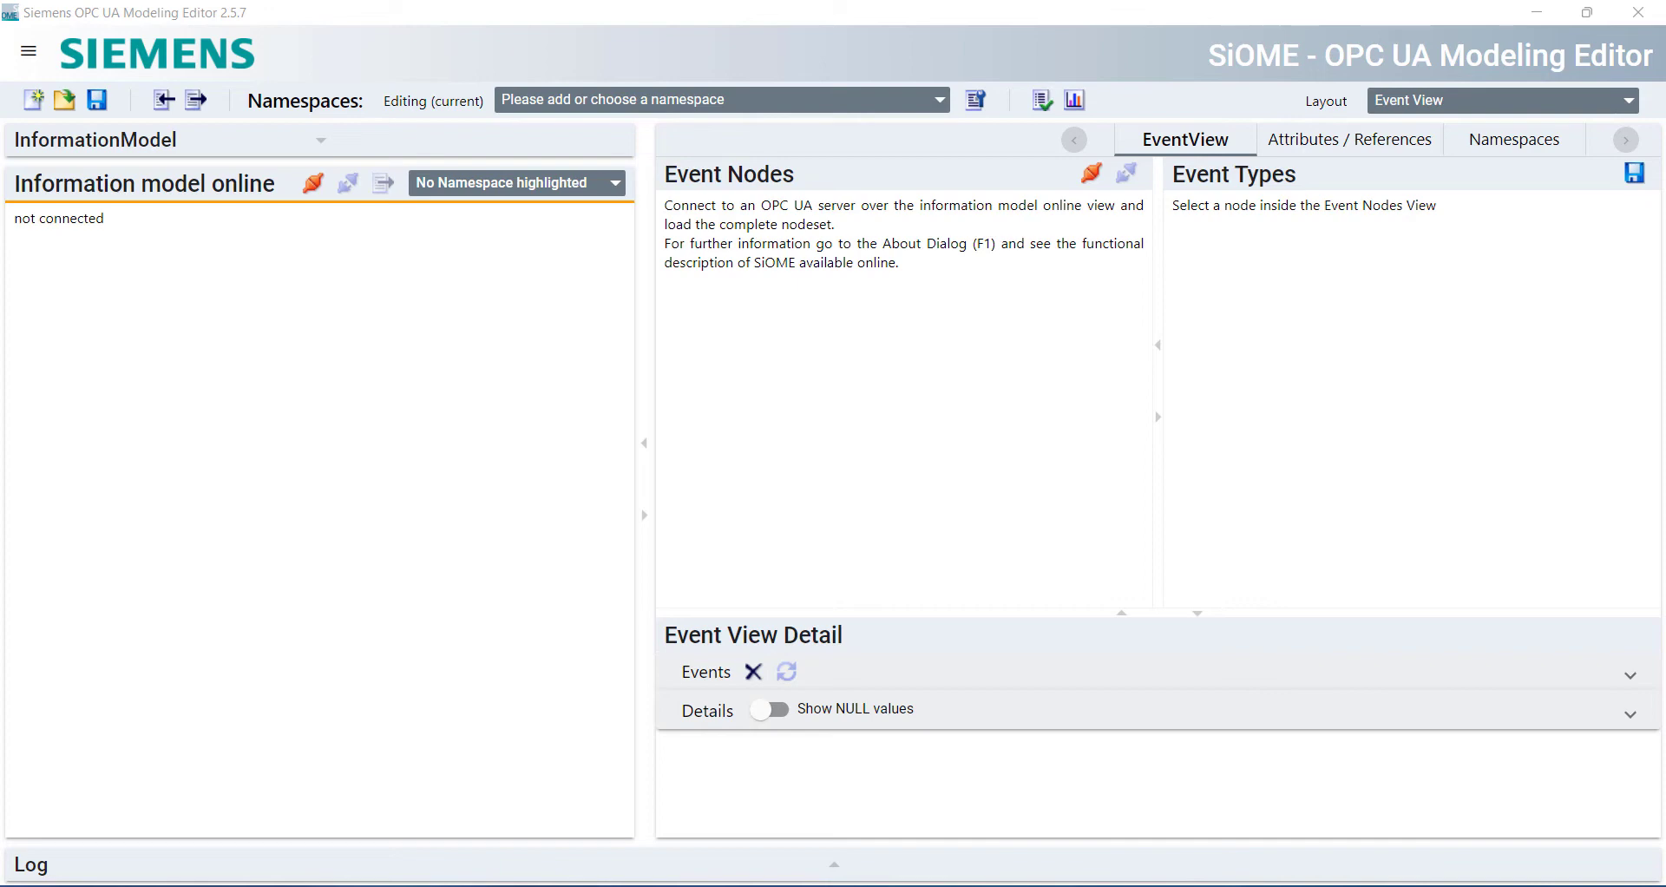
{"action": "left_click", "coordinate": [314, 182]}
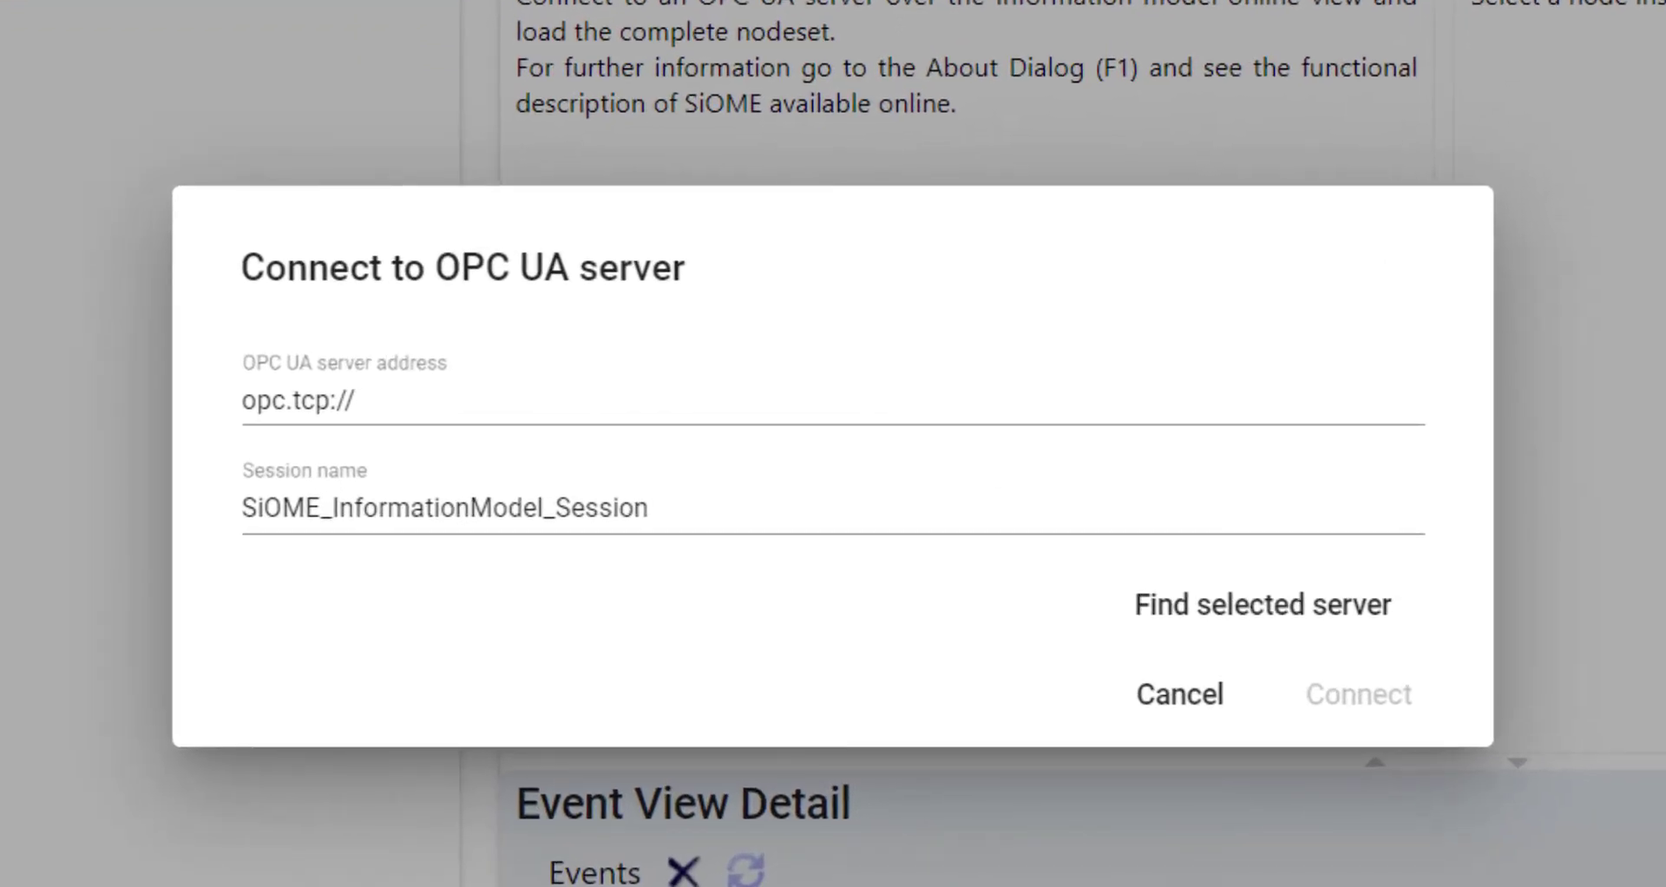
{"action": "left_click", "coordinate": [636, 413]}
{"action": "type", "text": "192.168.0.2"}
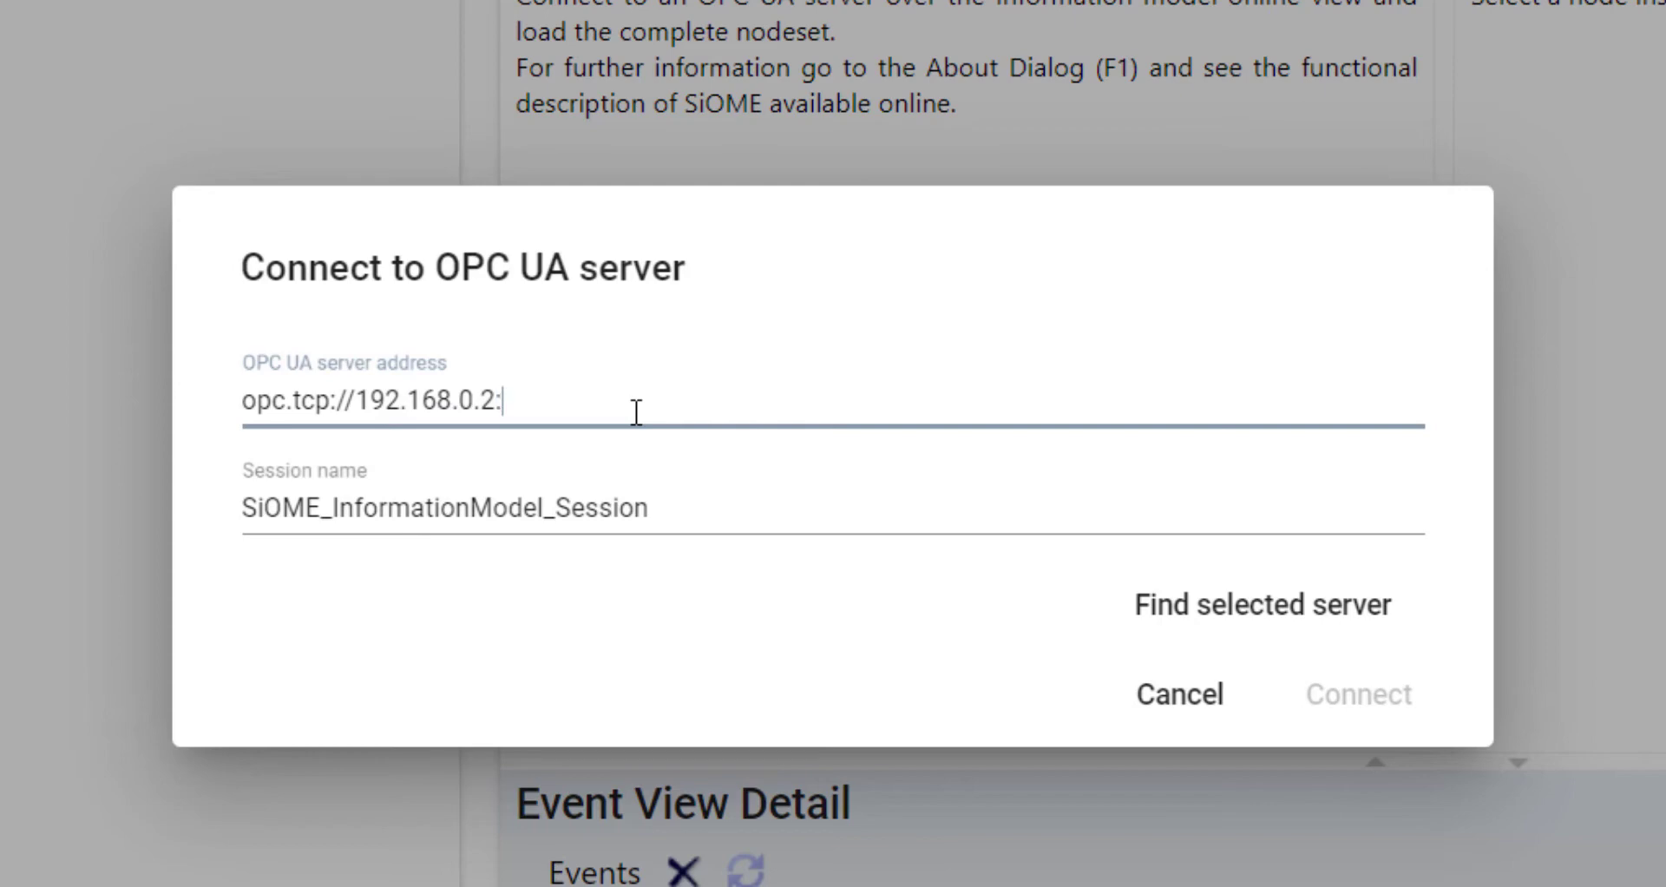
{"action": "type", "text": ":4840"}
{"action": "left_click", "coordinate": [1206, 618]}
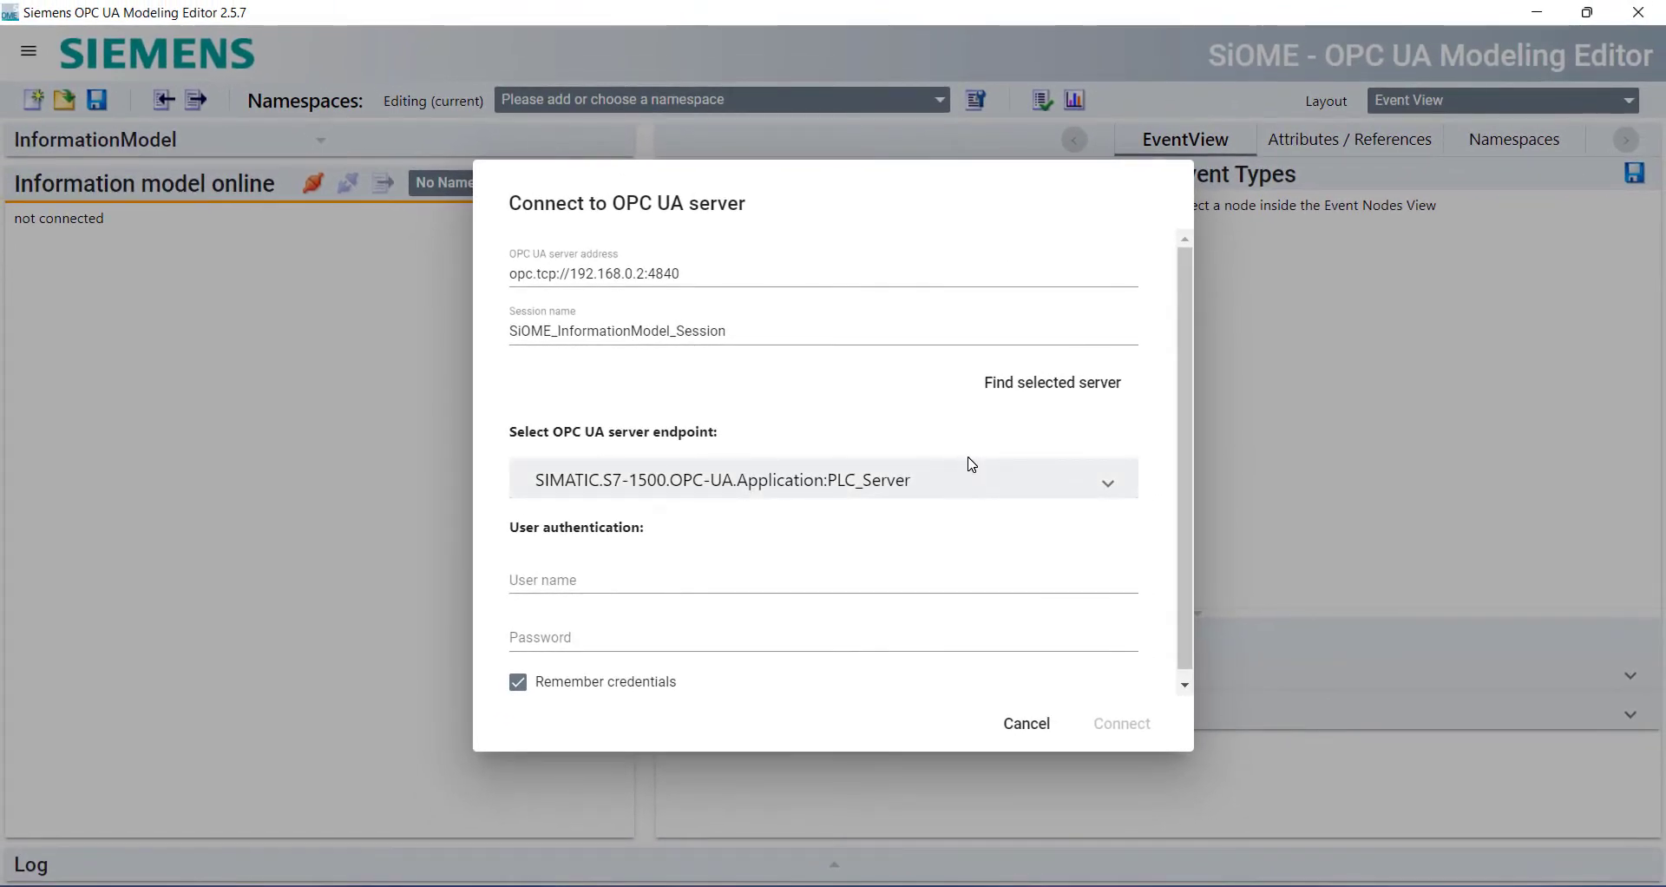
Connect to the PLC_Server endpoint using security policy None, without user name or password.
{"action": "scroll", "coordinate": [970, 461], "scroll_direction": "down", "scroll_amount": 1}
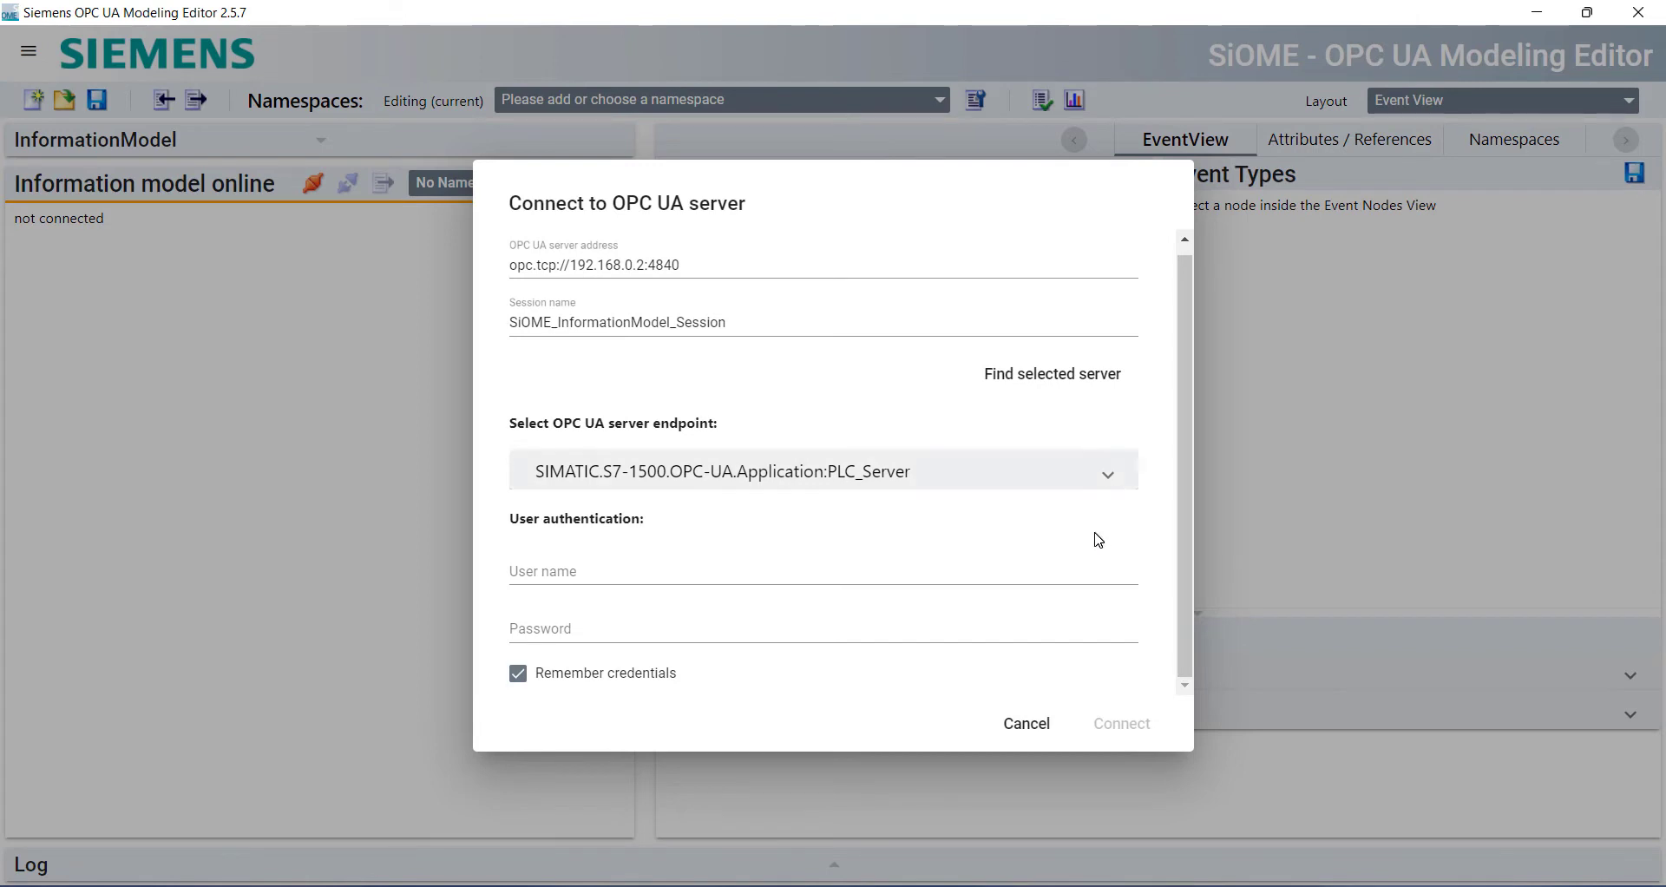
{"action": "left_click", "coordinate": [1107, 477]}
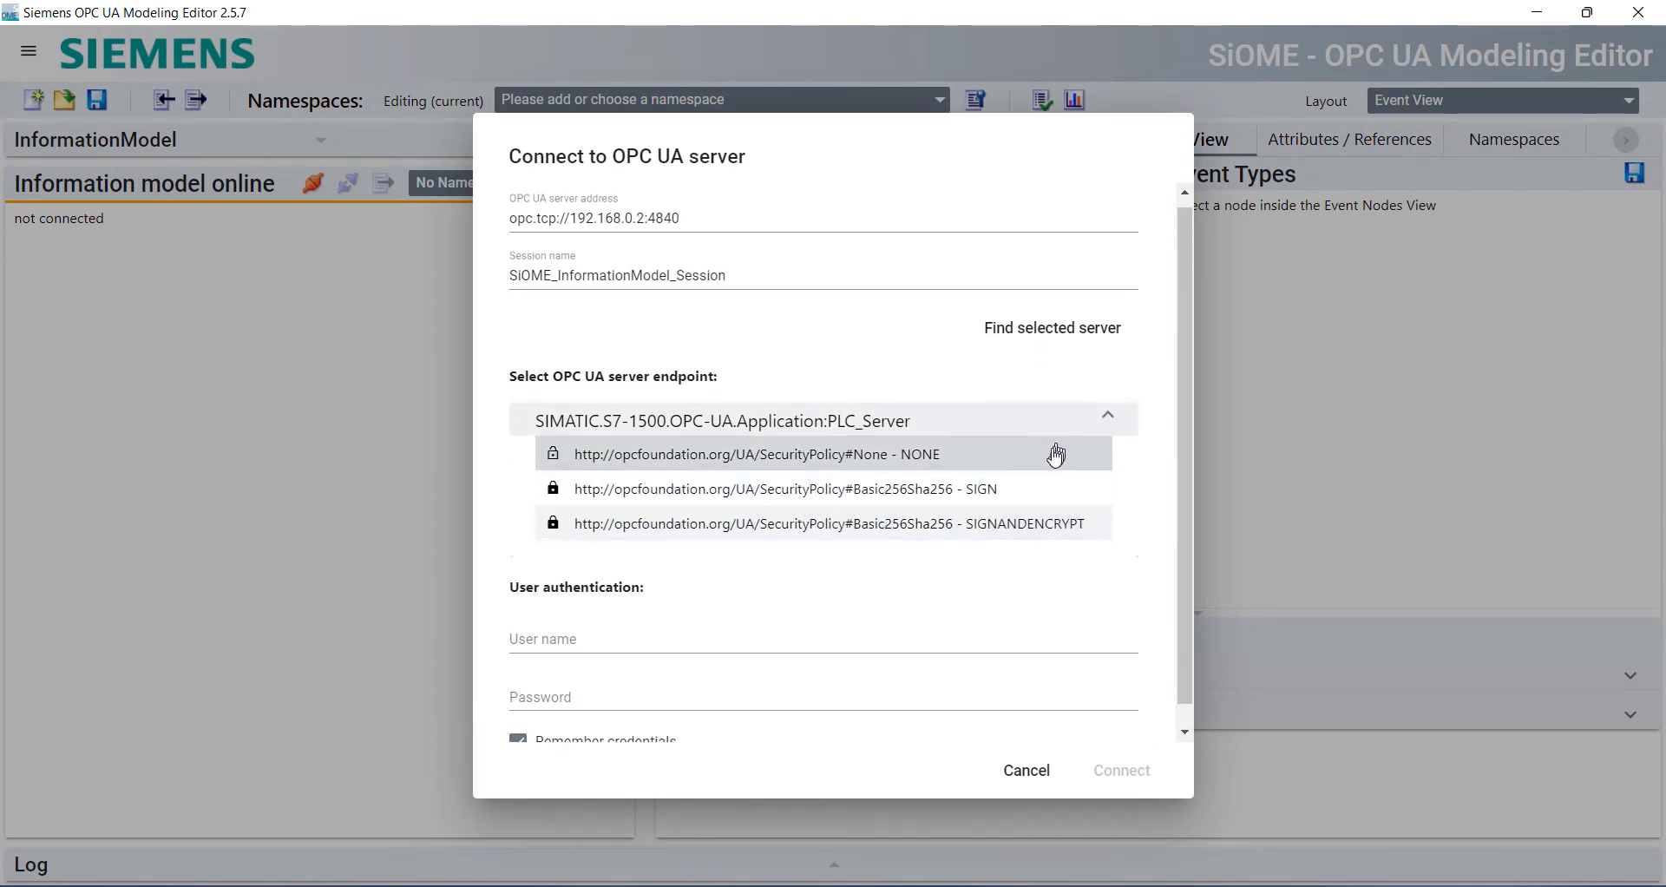
{"action": "left_click", "coordinate": [1055, 456]}
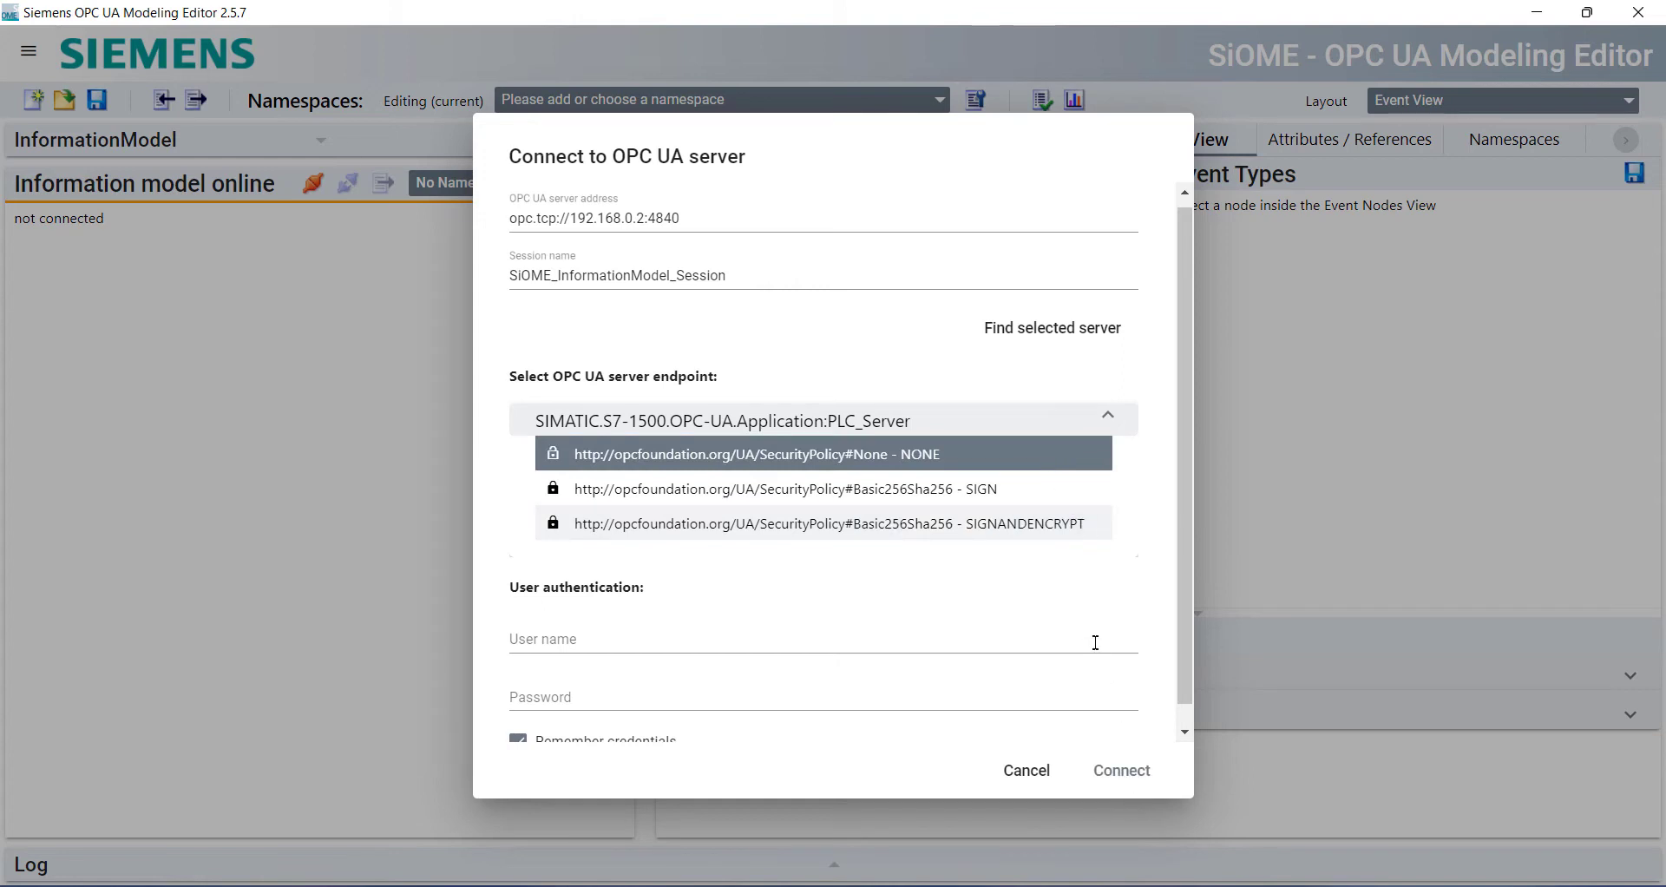
{"action": "scroll", "coordinate": [1186, 576], "scroll_direction": "down", "scroll_amount": 1}
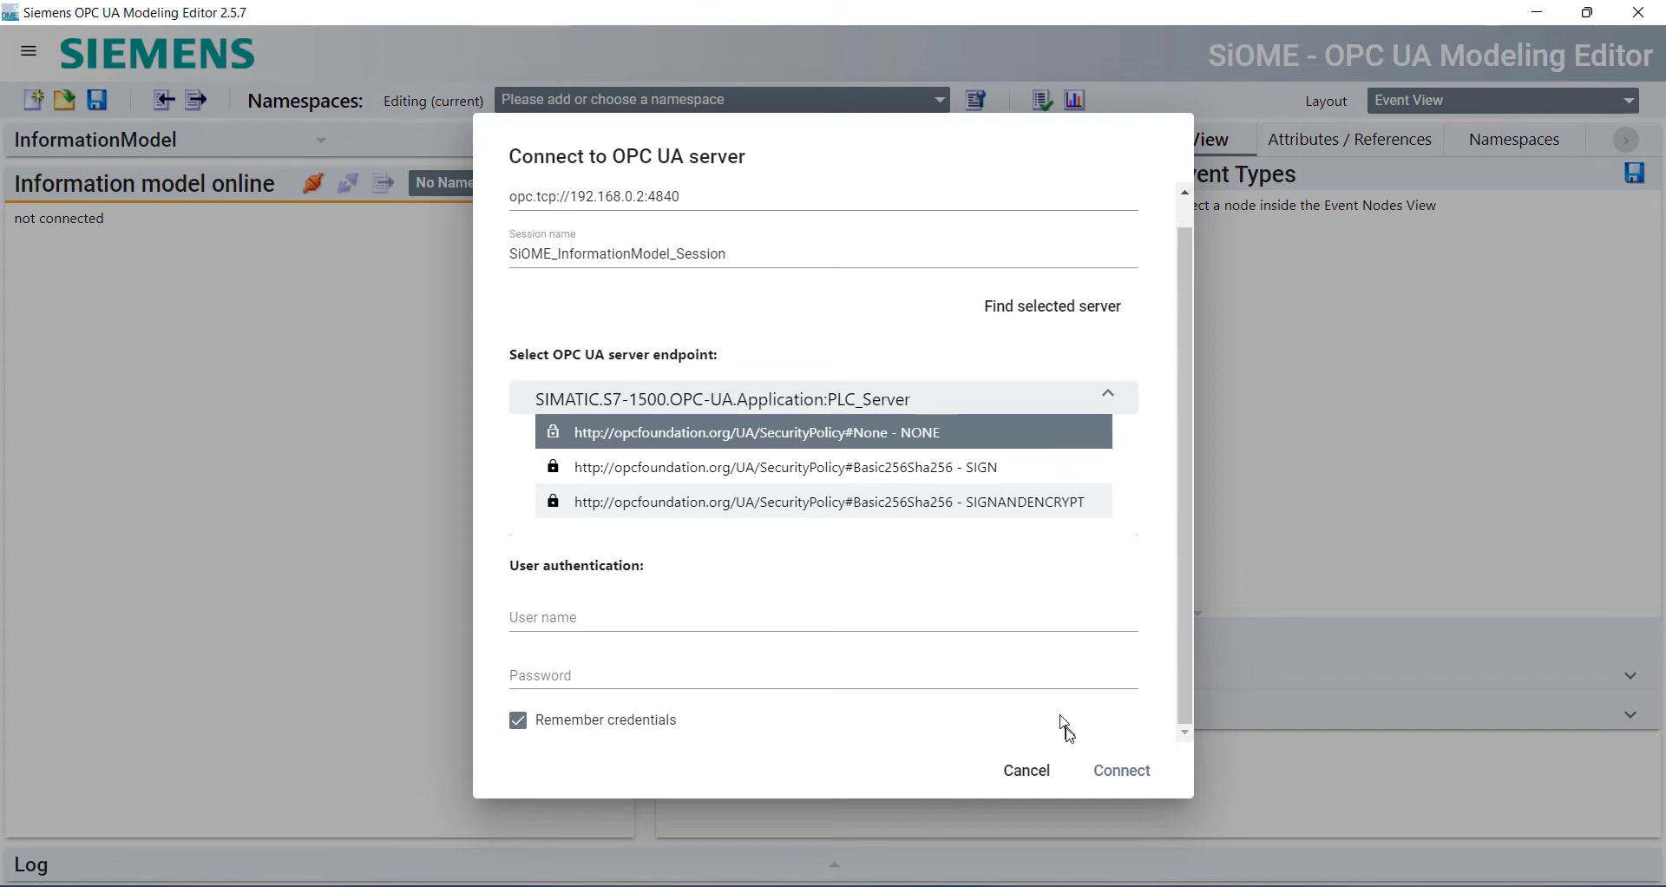
{"action": "left_click", "coordinate": [1122, 770]}
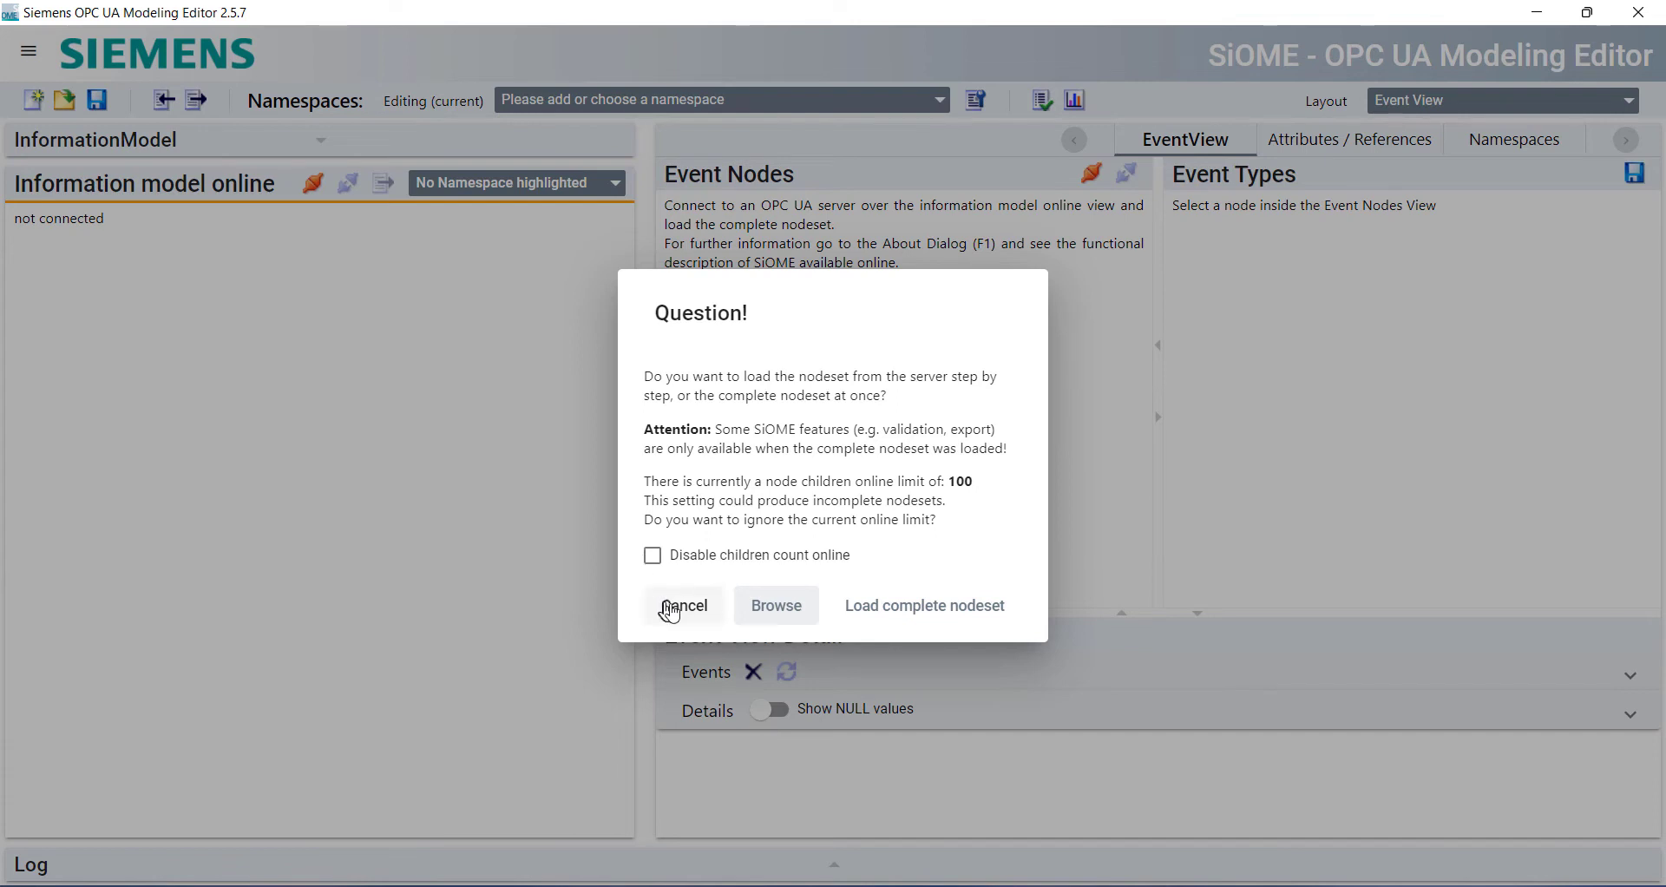
Load the complete nodeset from the server and expand the Root node of the online information model.
{"action": "left_click", "coordinate": [903, 619]}
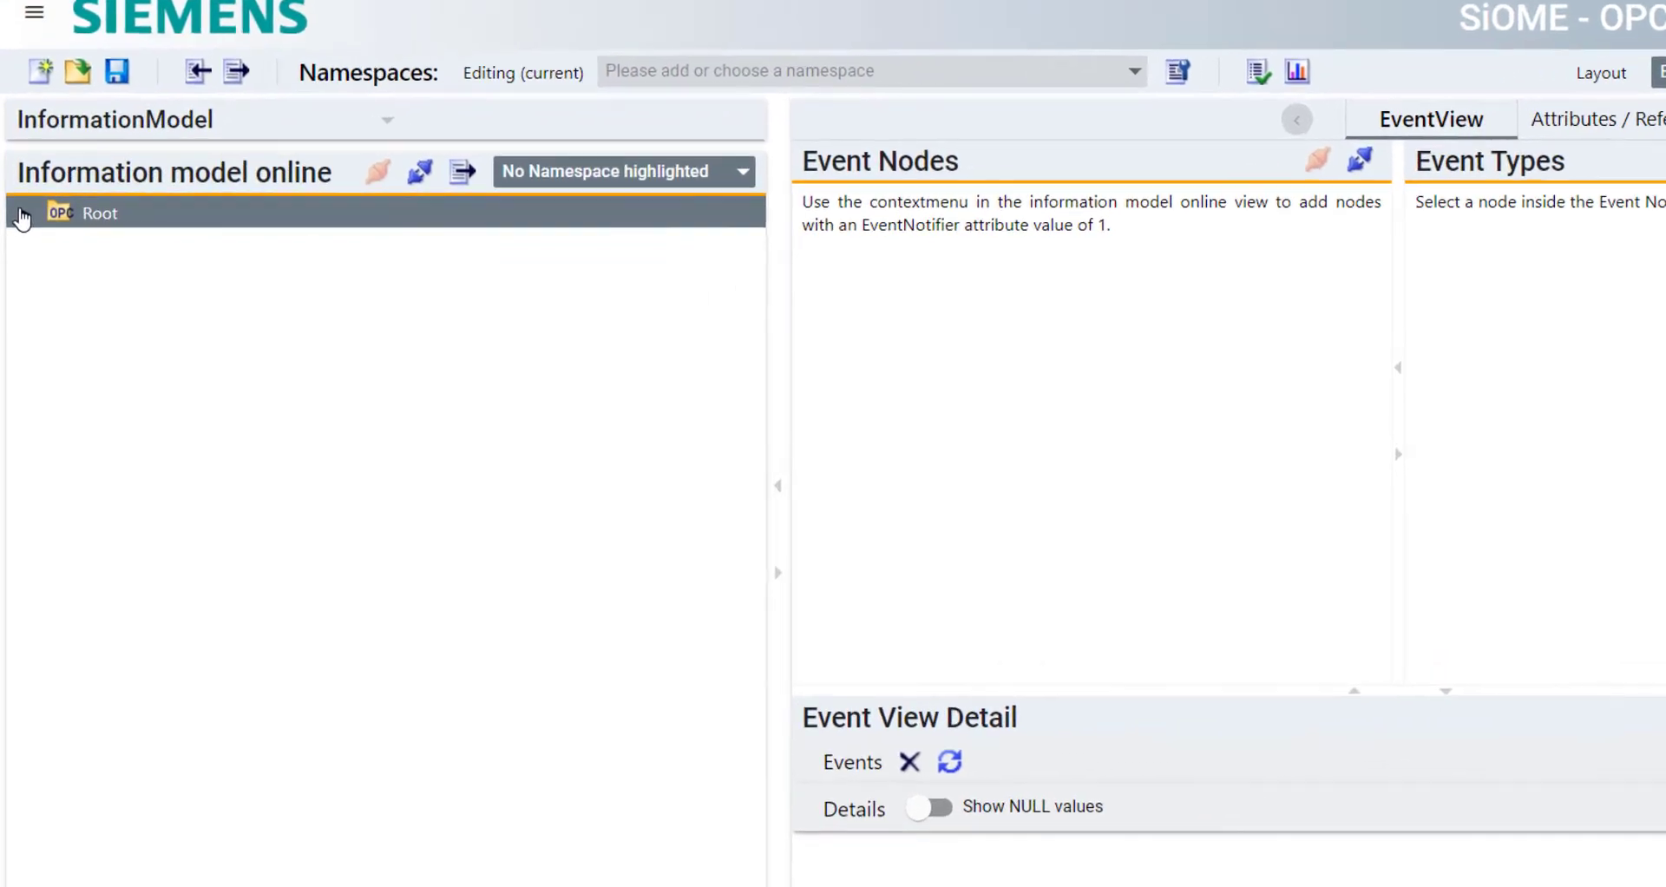
{"action": "left_click", "coordinate": [31, 212]}
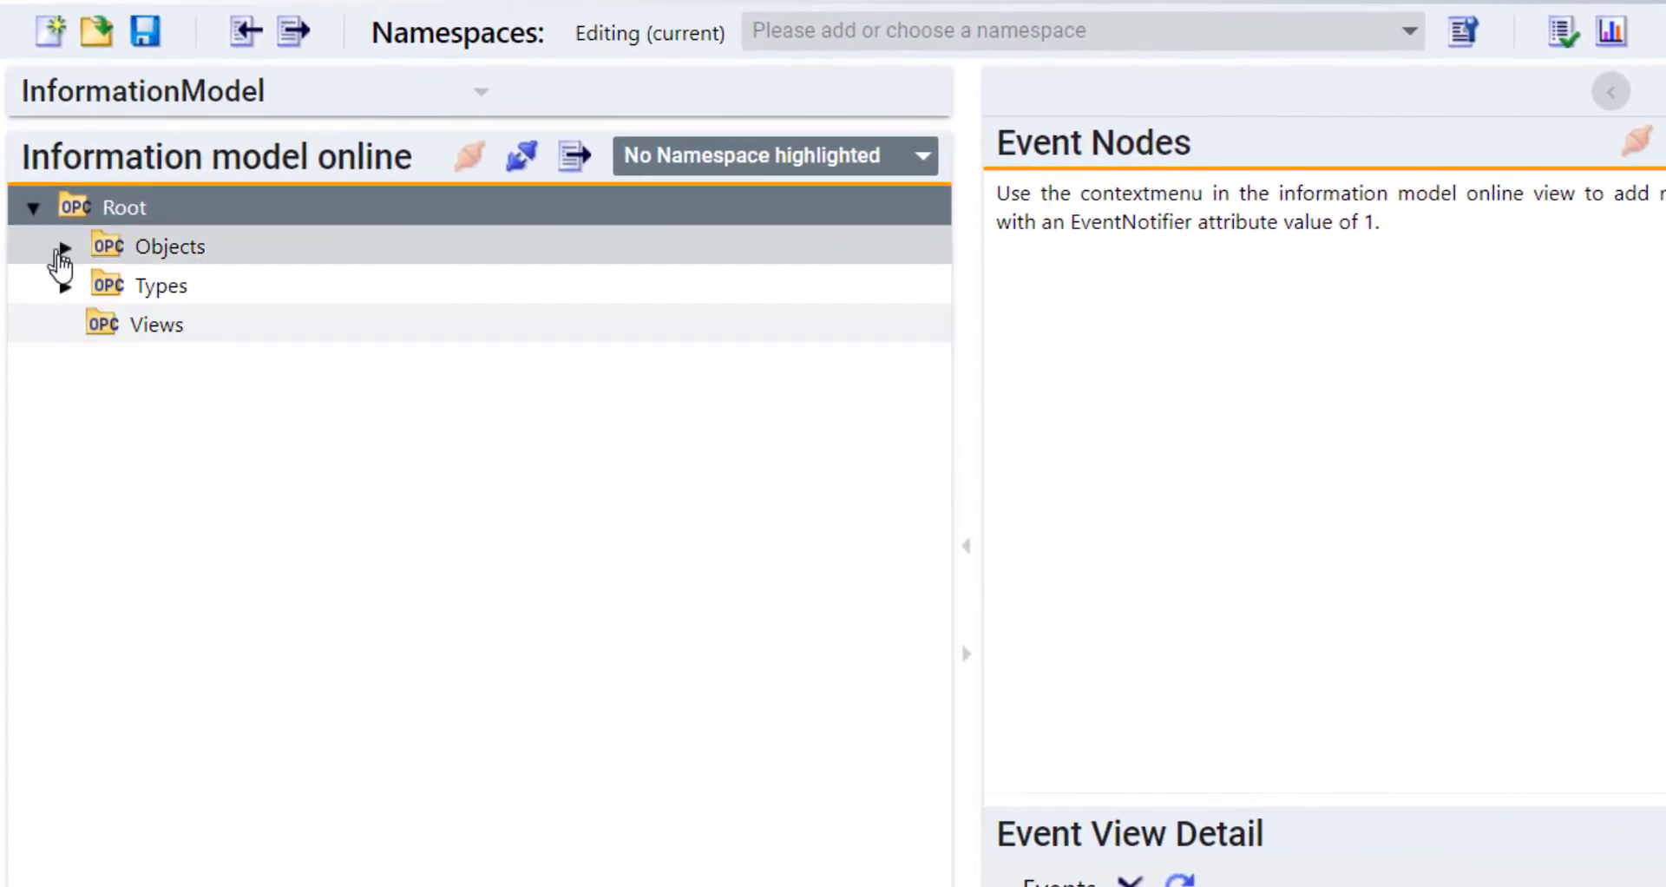
Expand the Objects node of the online information model and switch the layout to Data Access.
{"action": "left_click", "coordinate": [65, 249]}
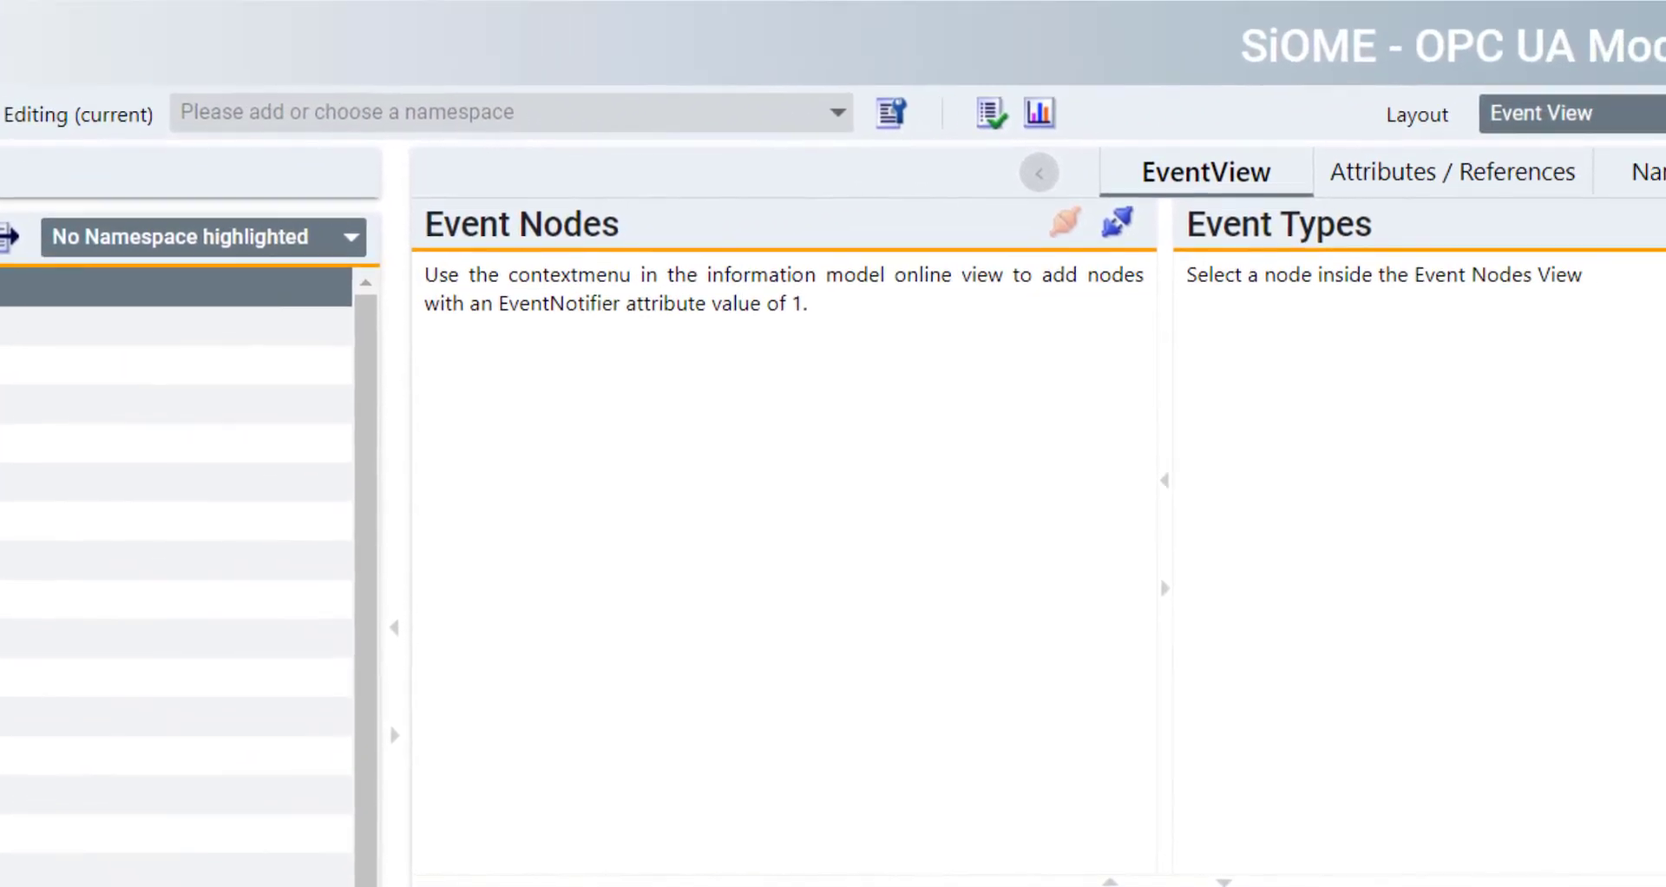
{"action": "left_click", "coordinate": [1640, 114]}
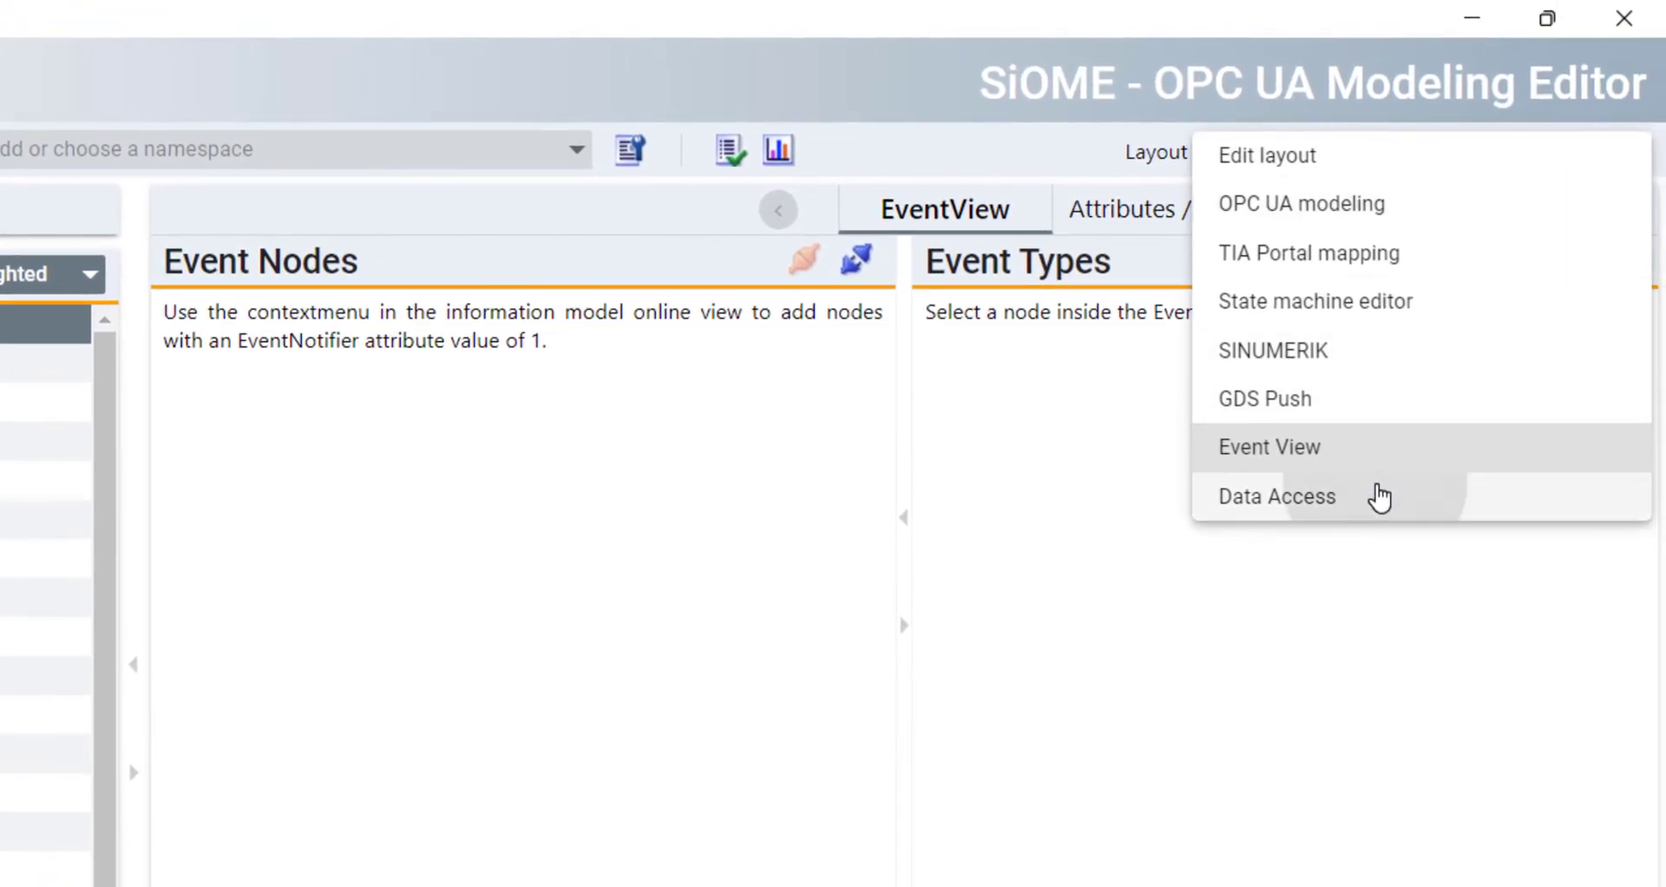
{"action": "left_click", "coordinate": [1380, 497]}
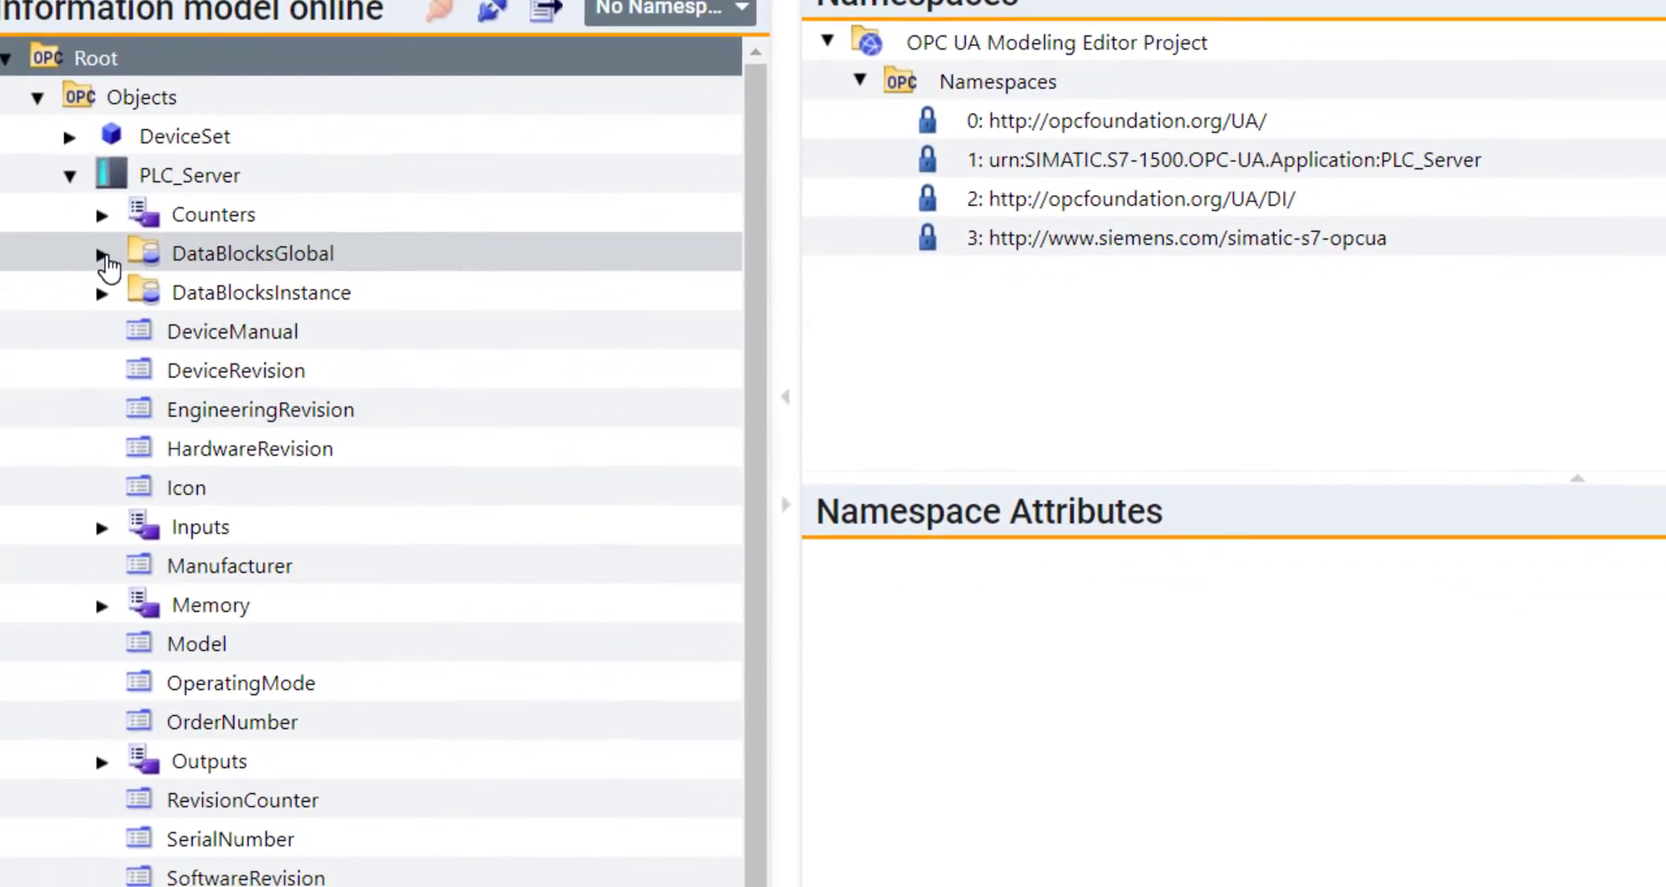
Examine the tags of Global_DB in PLC_Server's DataBlocksGlobal folder, then collapse the folder again.
{"action": "left_click", "coordinate": [103, 255]}
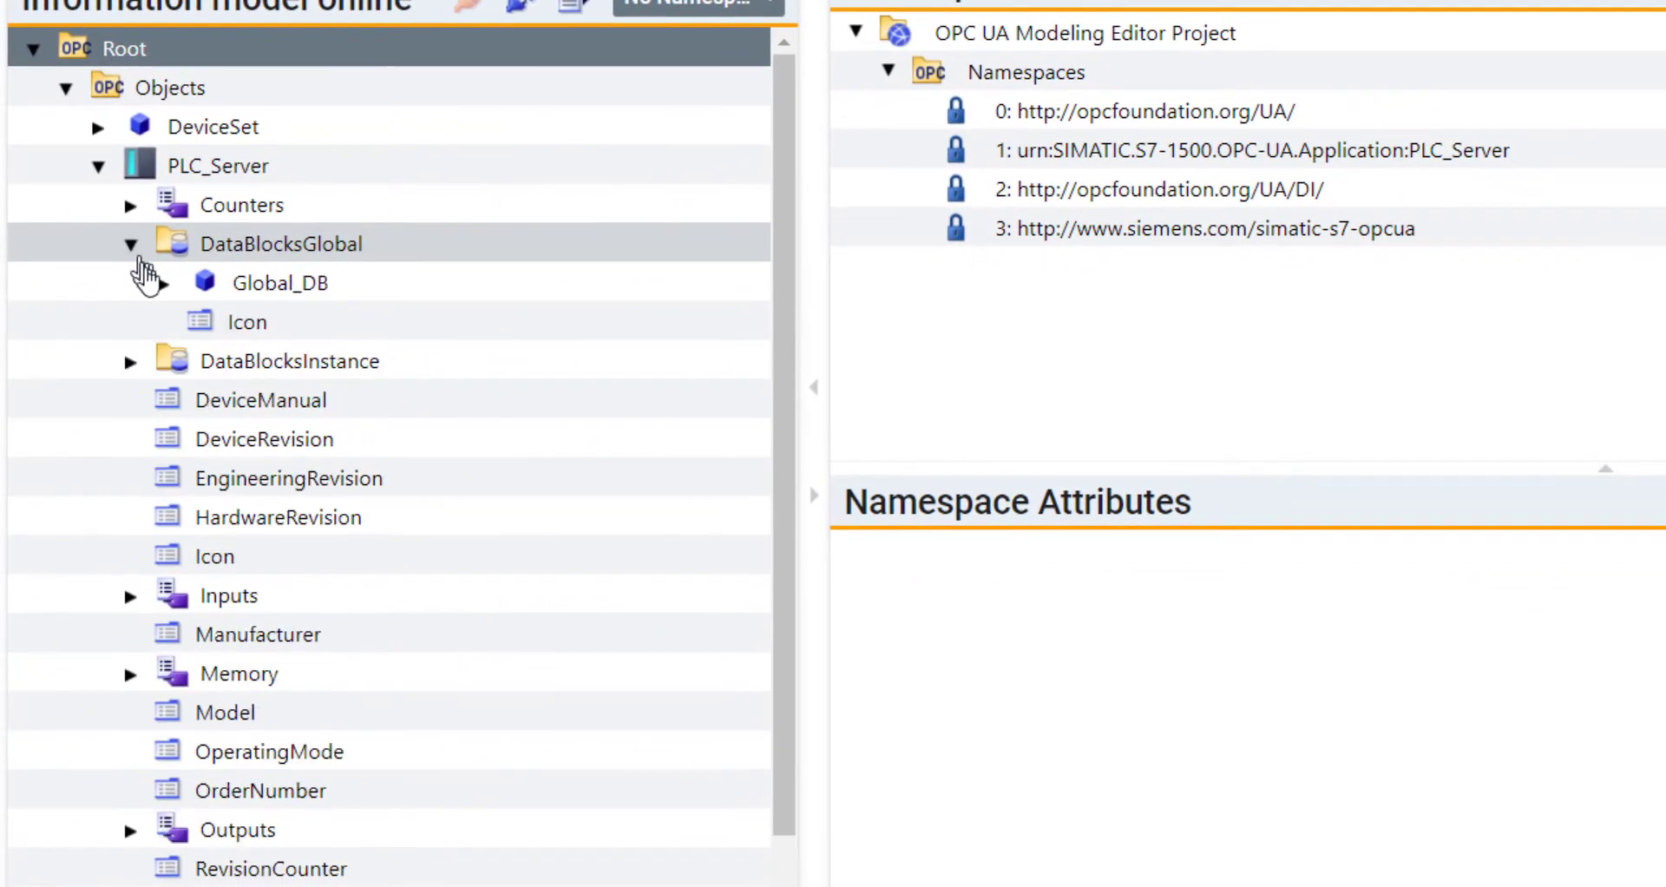
{"action": "left_click", "coordinate": [164, 284]}
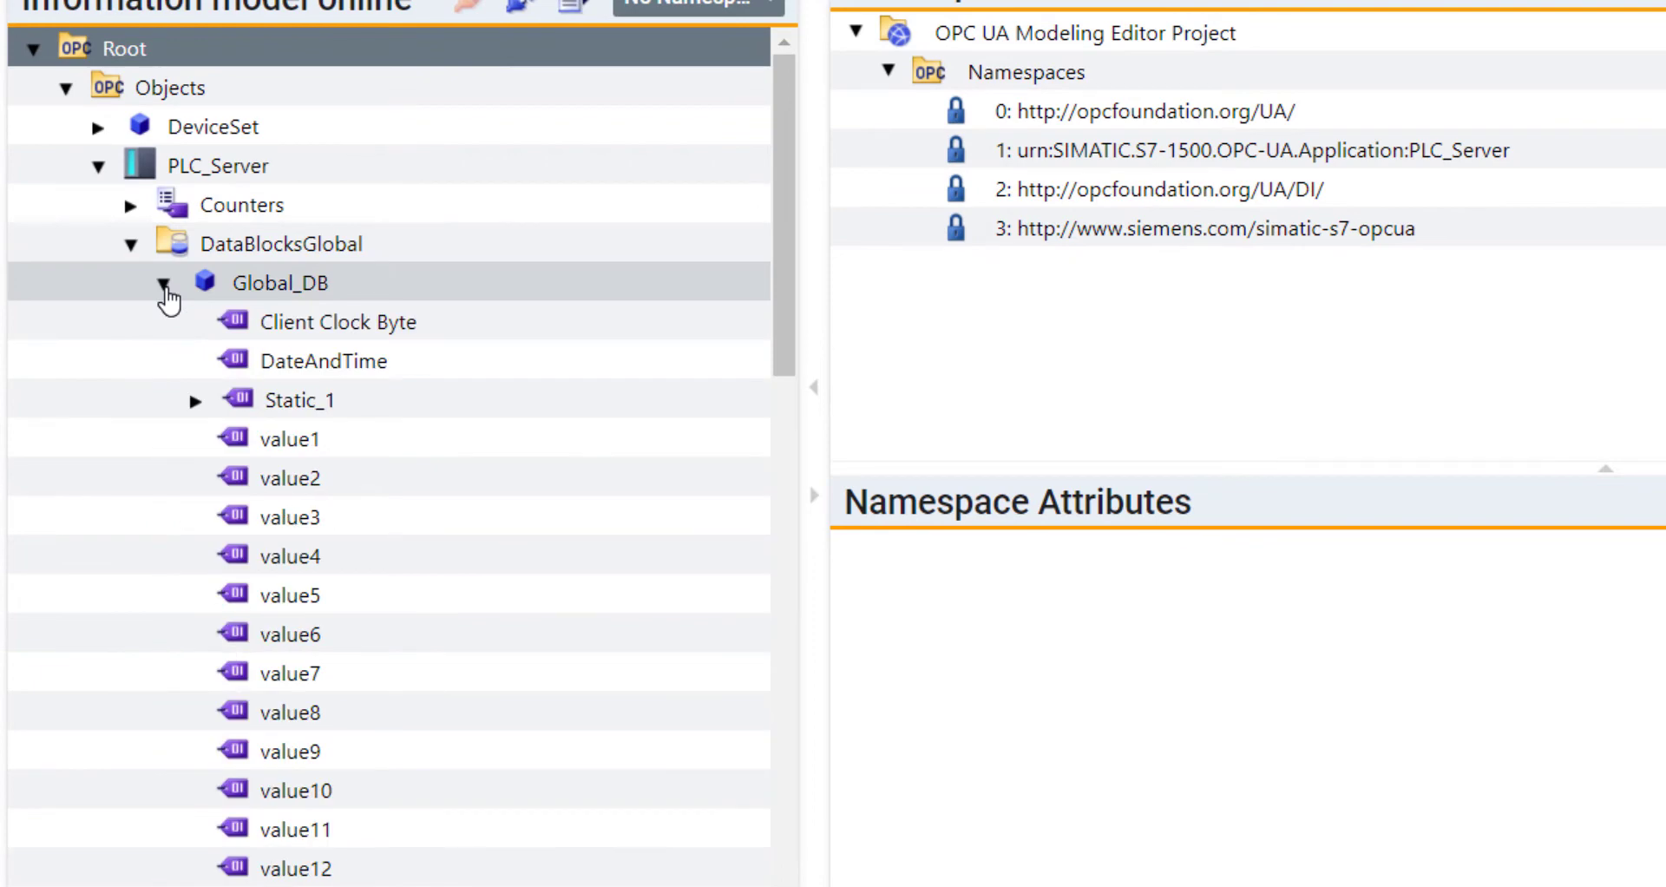
{"action": "left_click", "coordinate": [164, 284]}
{"action": "left_click", "coordinate": [130, 247]}
{"action": "left_click", "coordinate": [132, 252]}
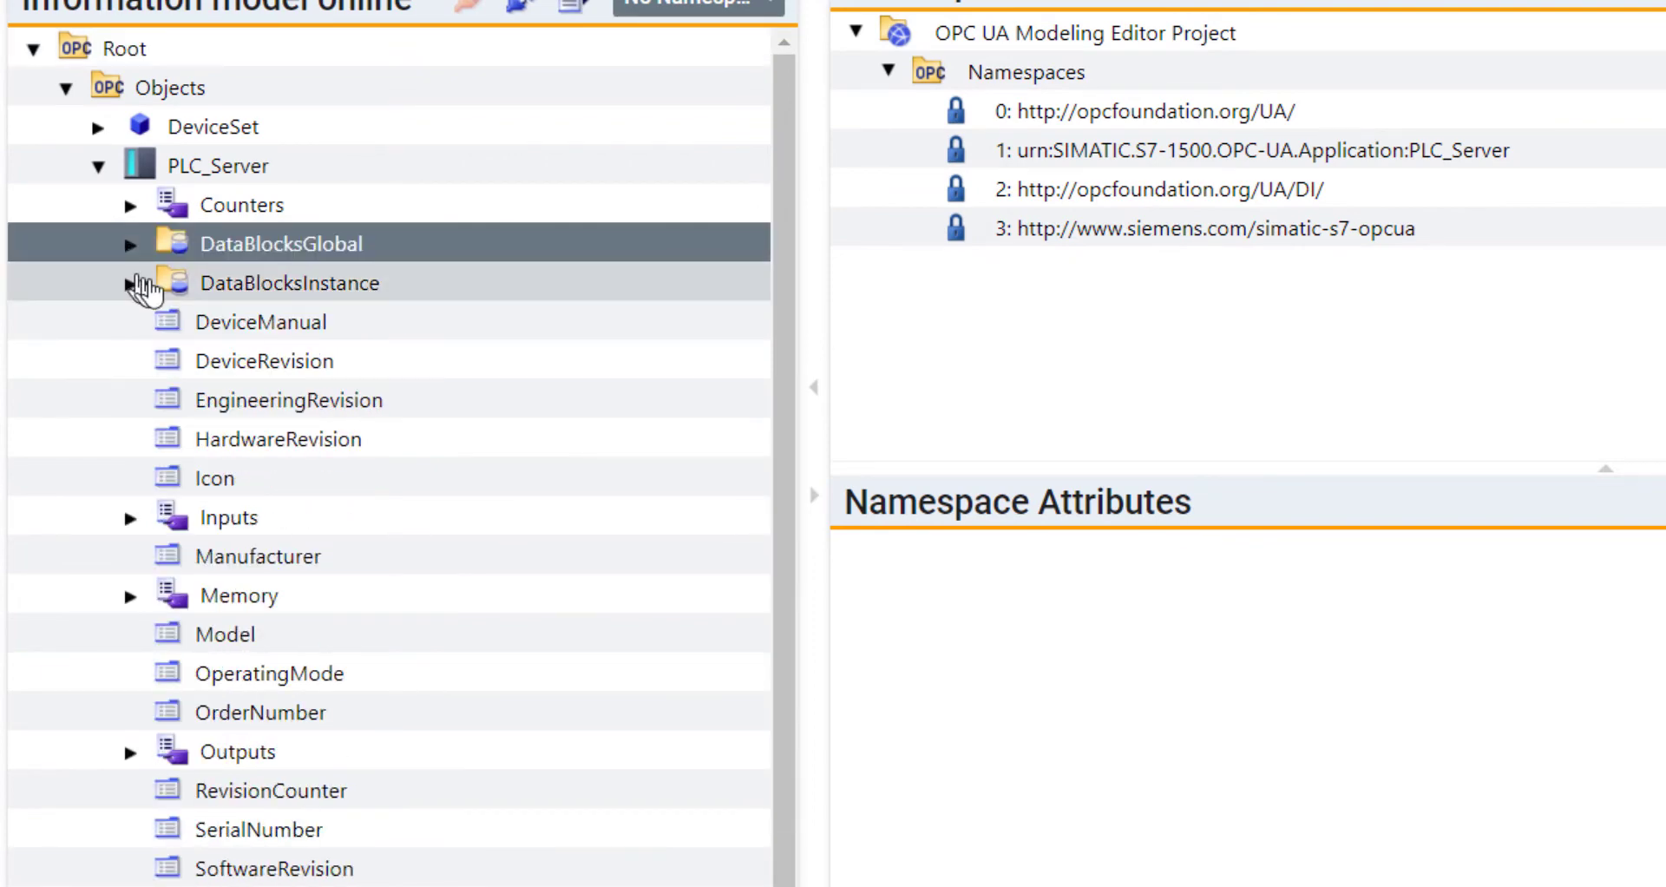
Monitor the Clock_Byte tag from PLC_Server's Memory node in Data Access and show the Data Access view.
{"action": "left_click", "coordinate": [231, 596]}
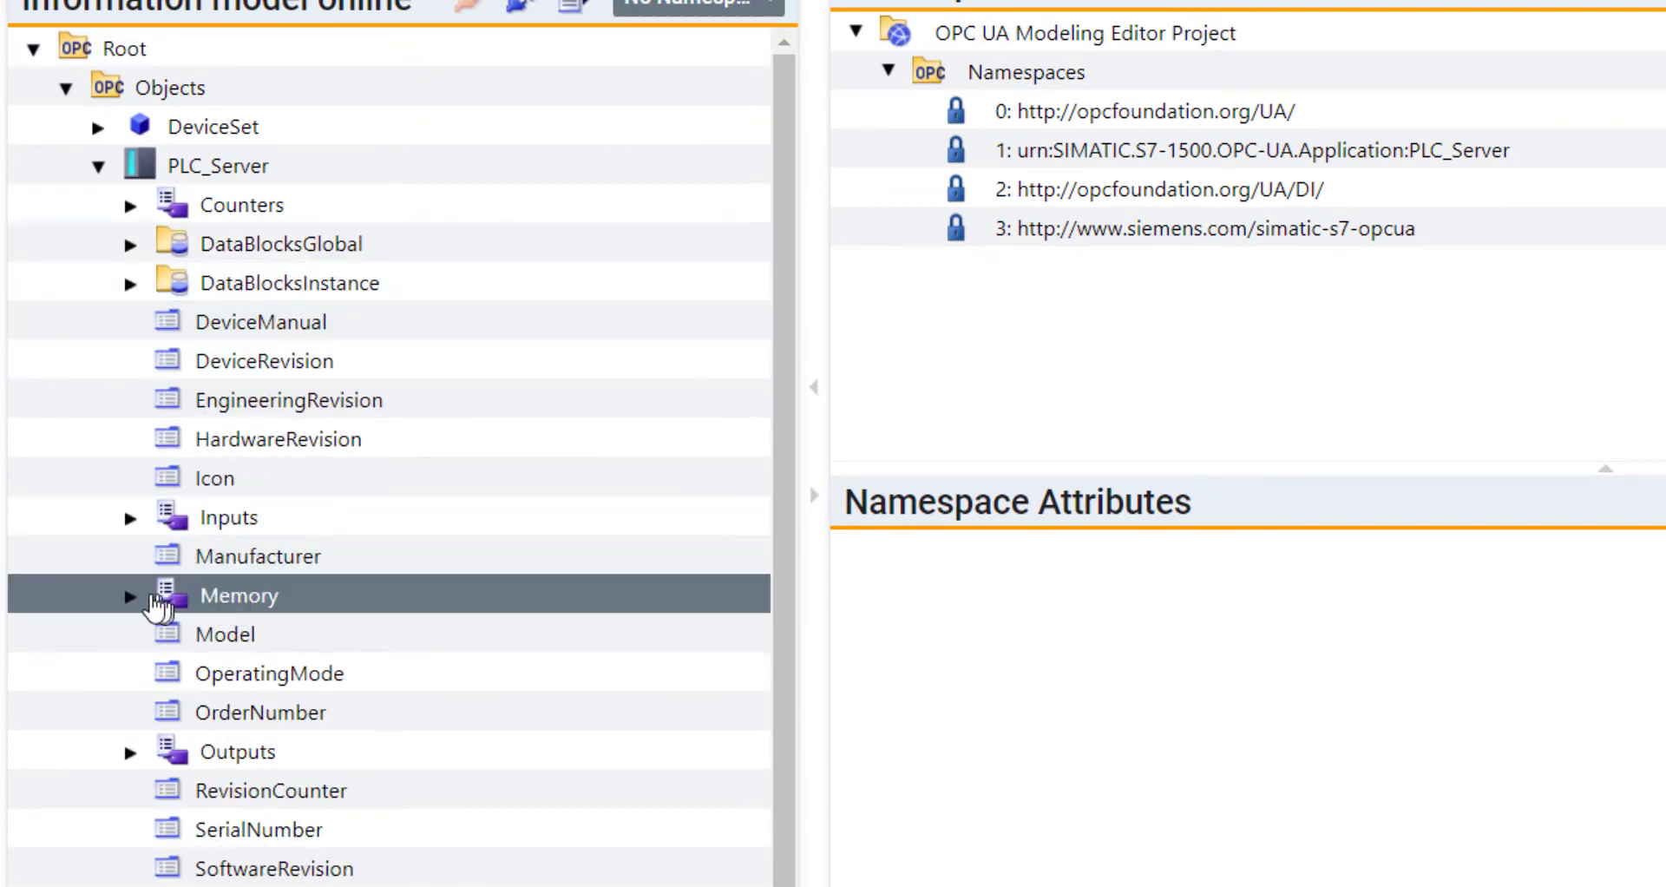
{"action": "left_click", "coordinate": [132, 597]}
{"action": "scroll", "coordinate": [365, 694], "scroll_direction": "down", "scroll_amount": 6}
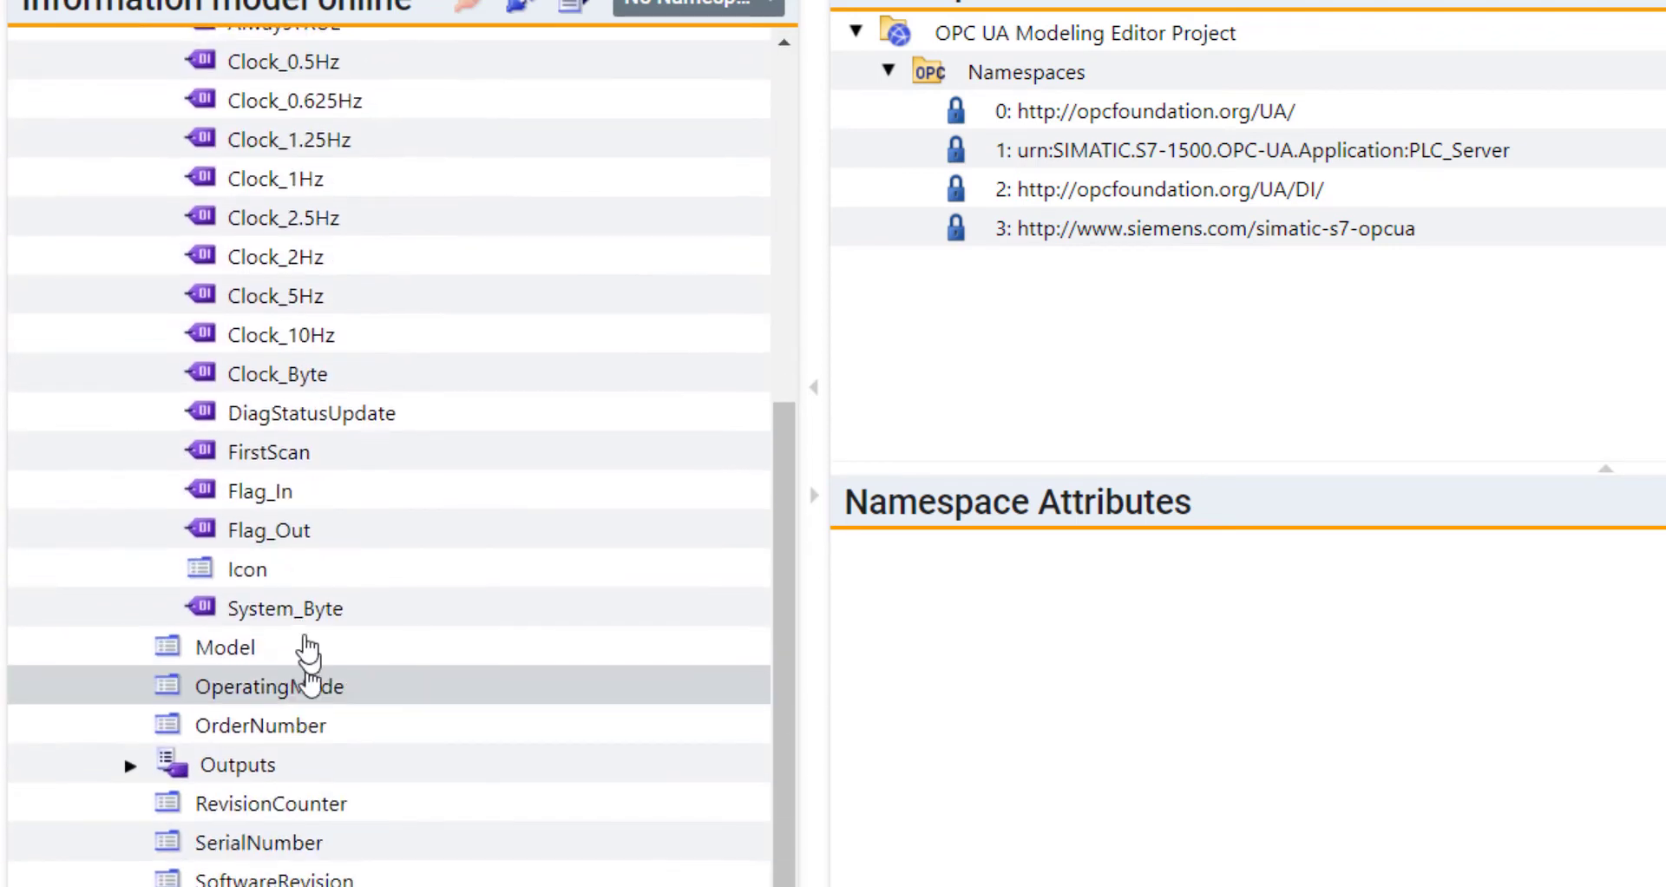
{"action": "left_click", "coordinate": [217, 379]}
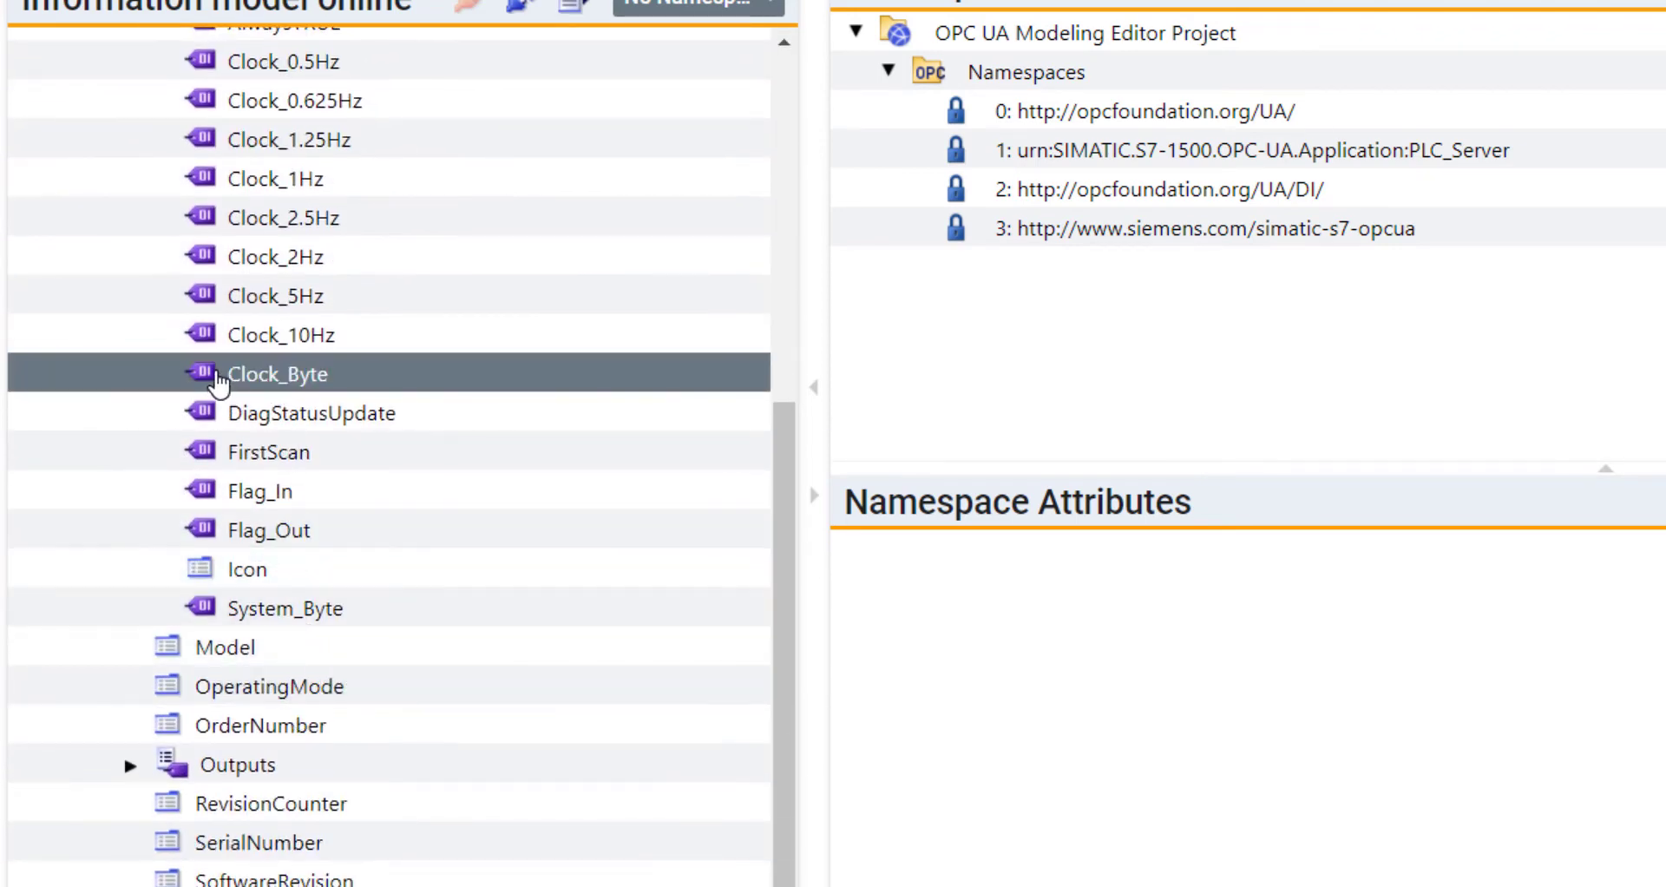
{"action": "right_click", "coordinate": [218, 382]}
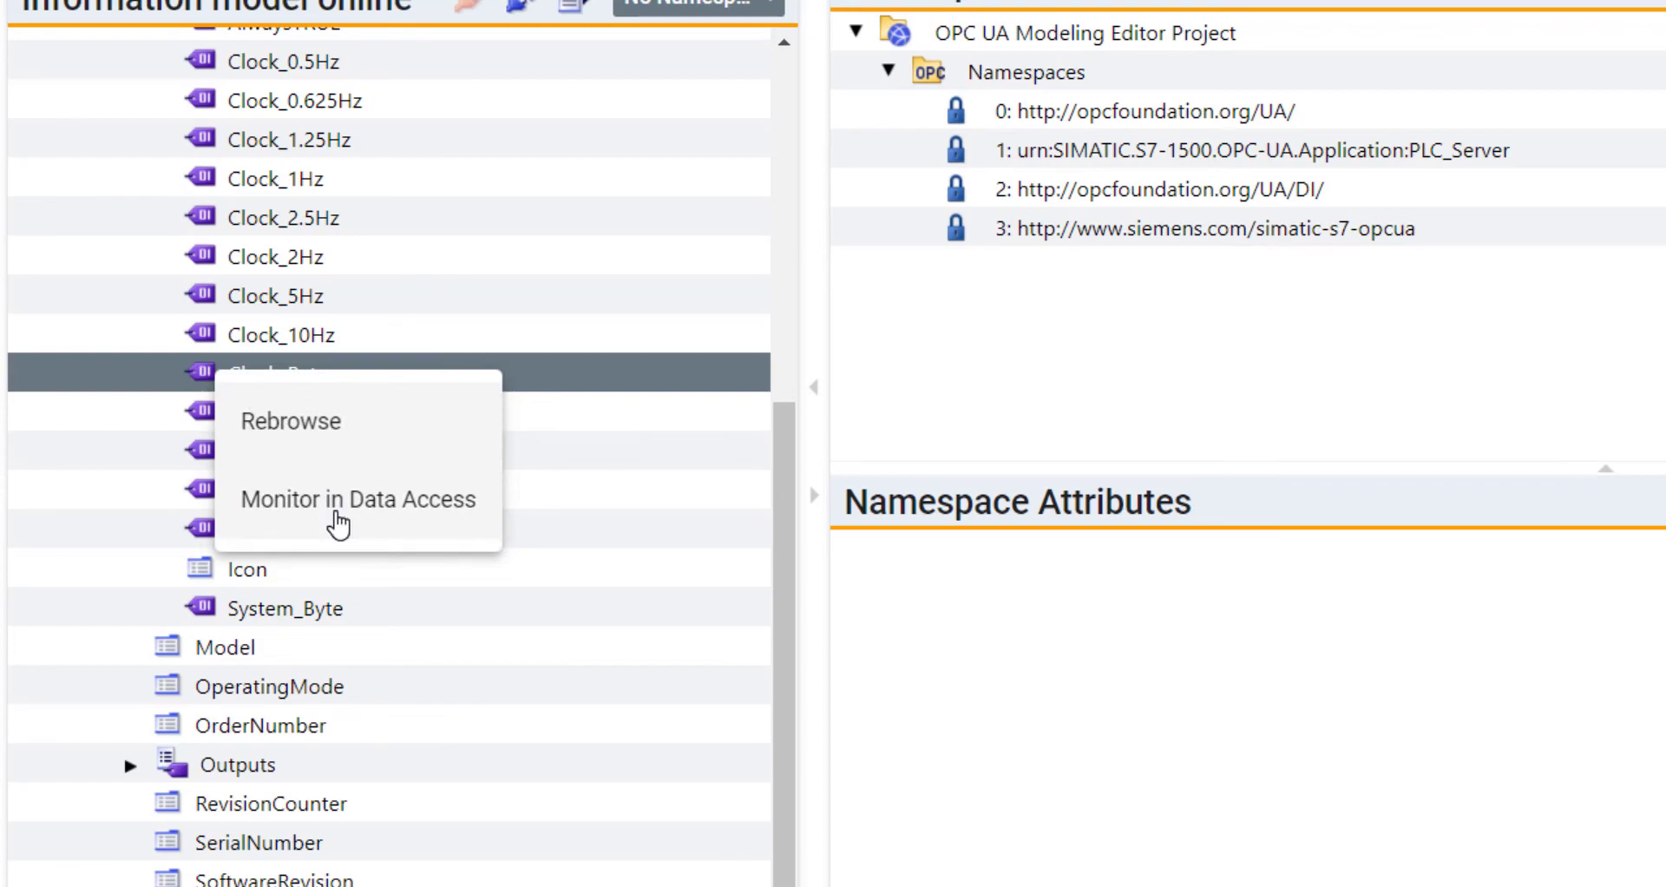
{"action": "left_click", "coordinate": [338, 521]}
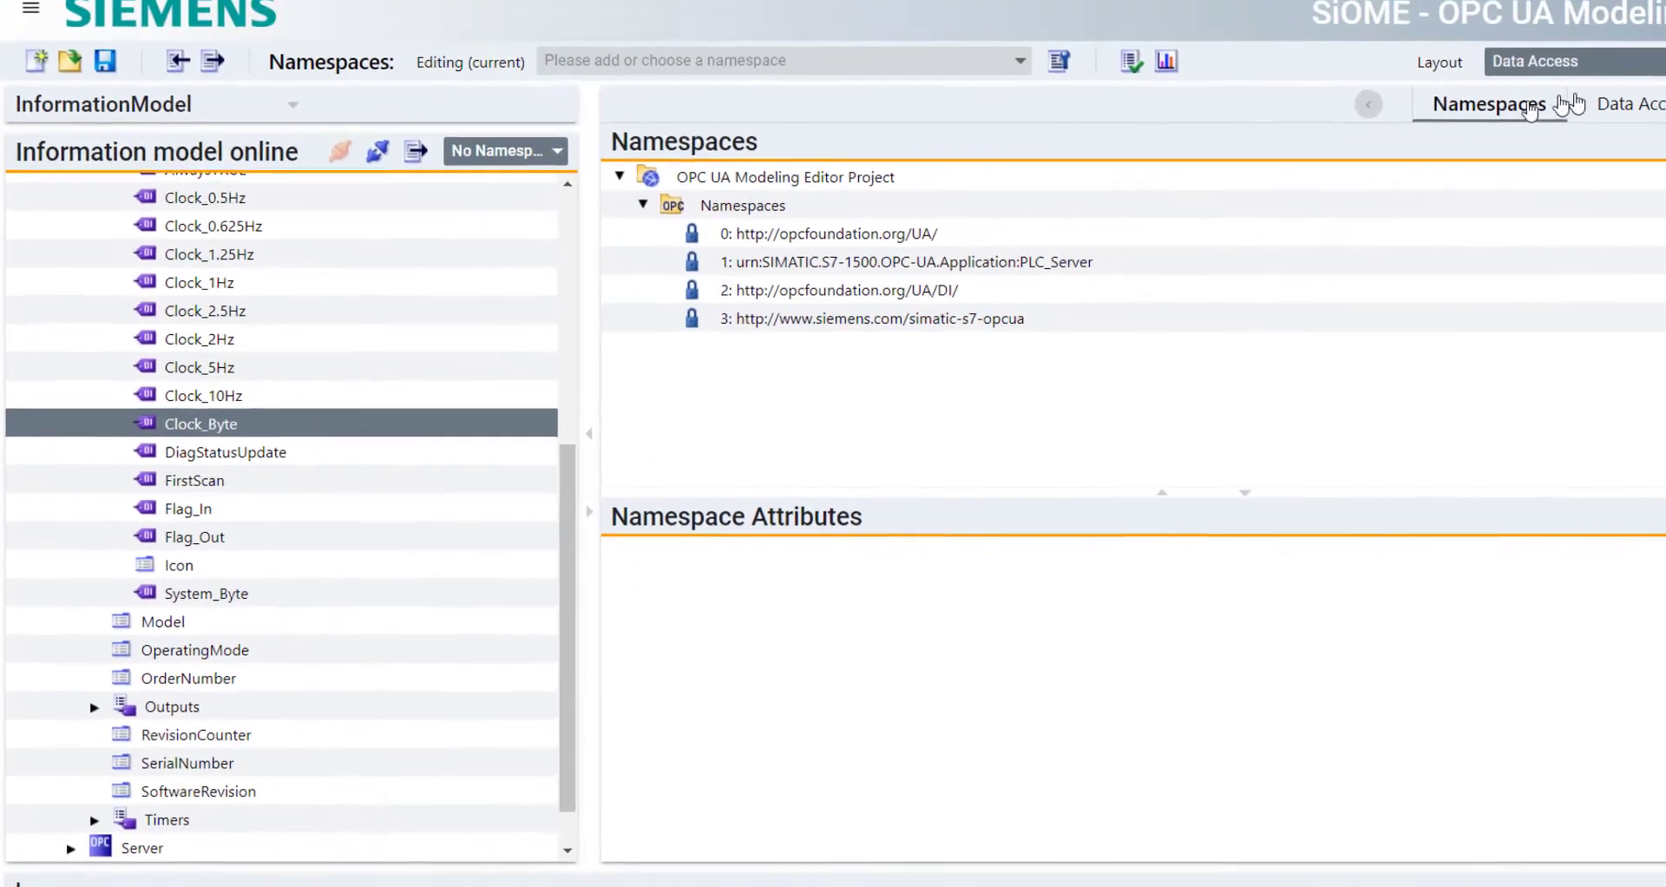
{"action": "left_click", "coordinate": [1636, 104]}
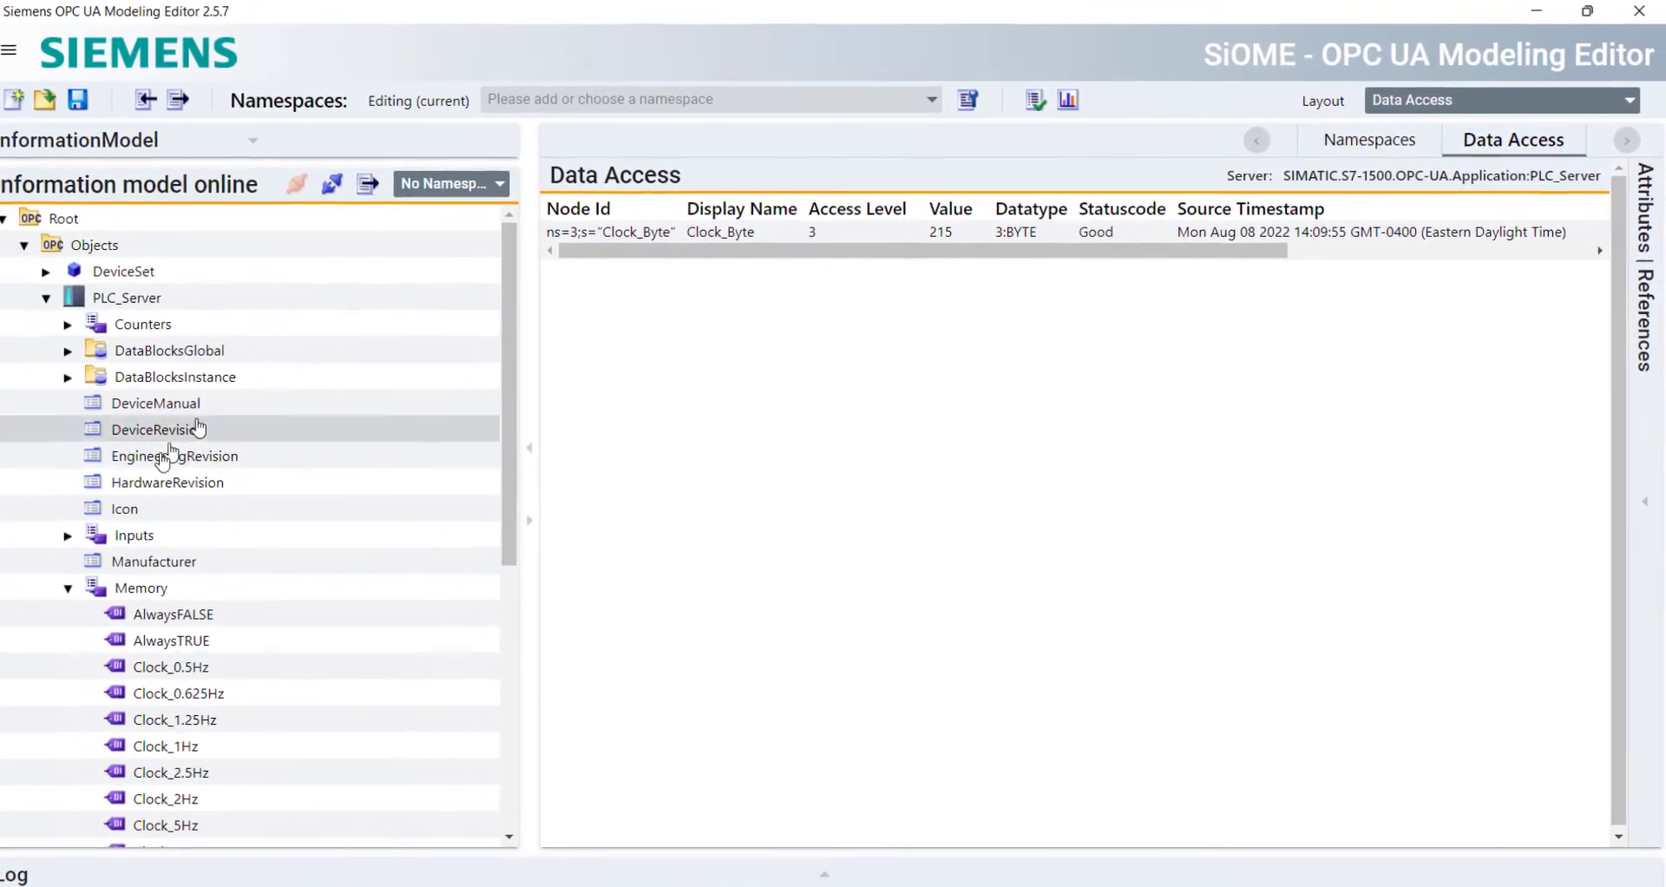
Collapse the Memory and PLC_Server nodes, and monitor the Model variable of the PLC_Server under DeviceSet in Data Access.
{"action": "left_click", "coordinate": [87, 582]}
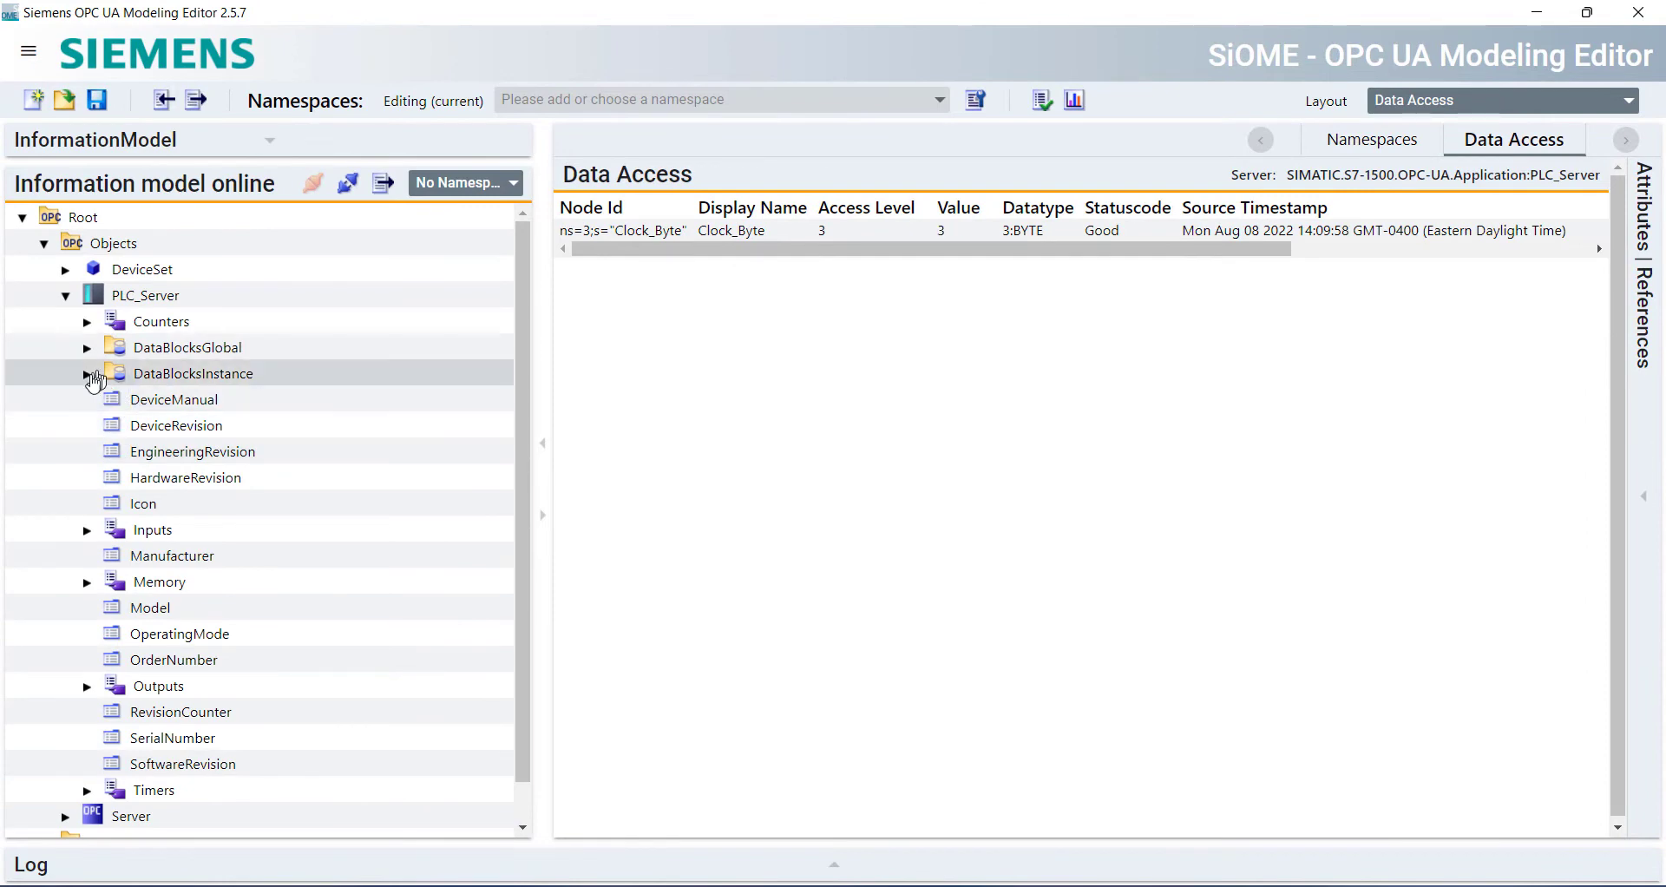
{"action": "left_click", "coordinate": [67, 296]}
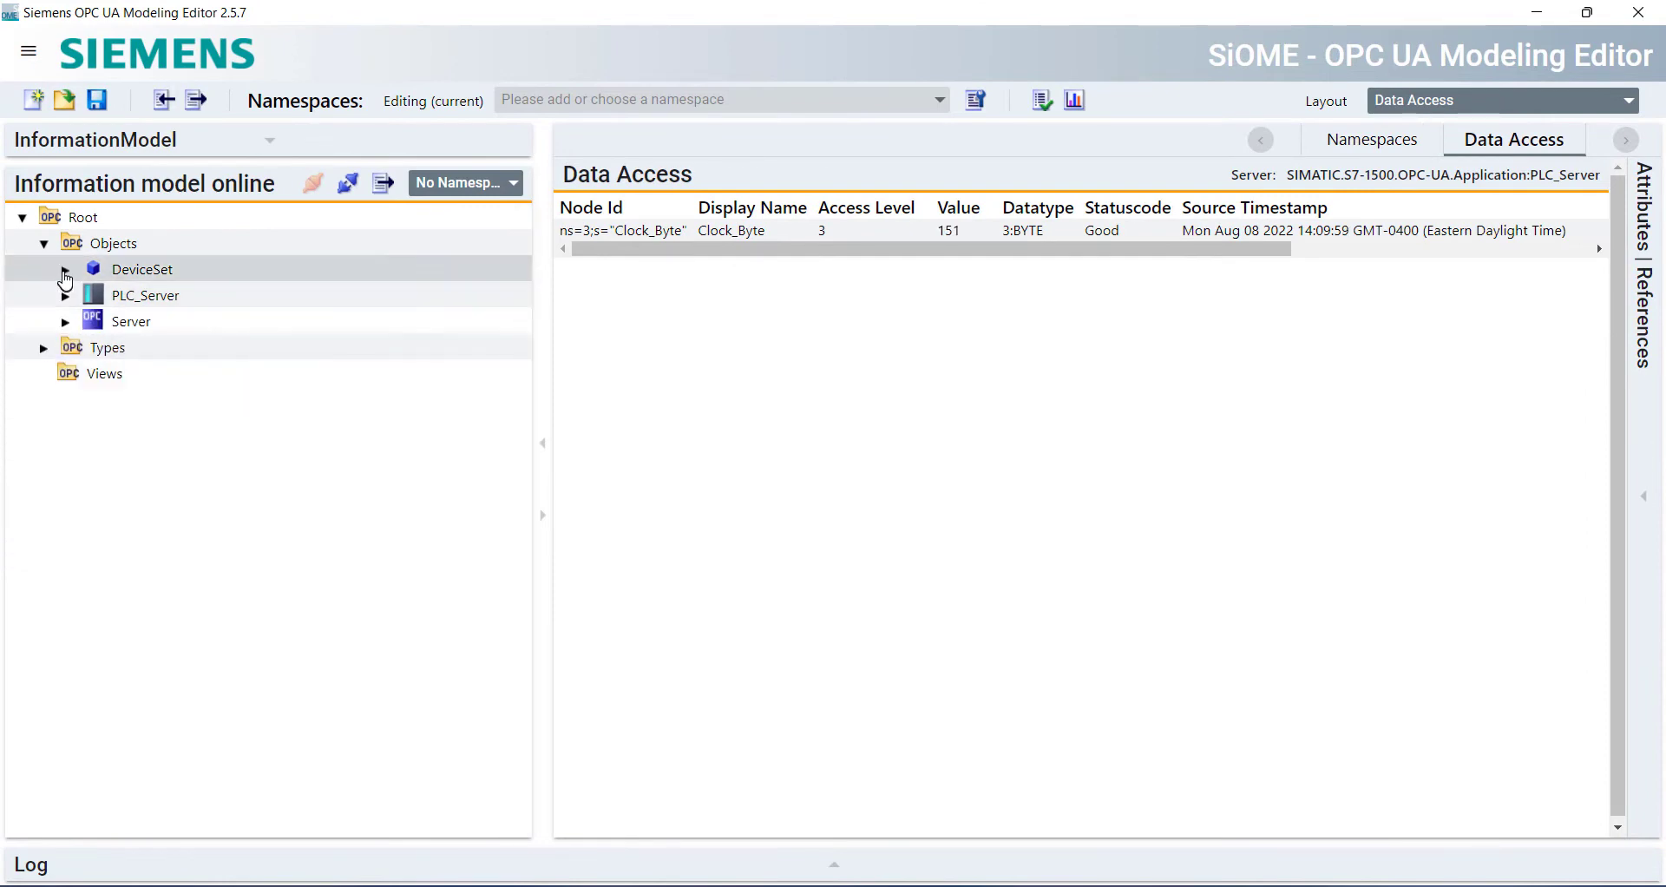
{"action": "left_click", "coordinate": [67, 271]}
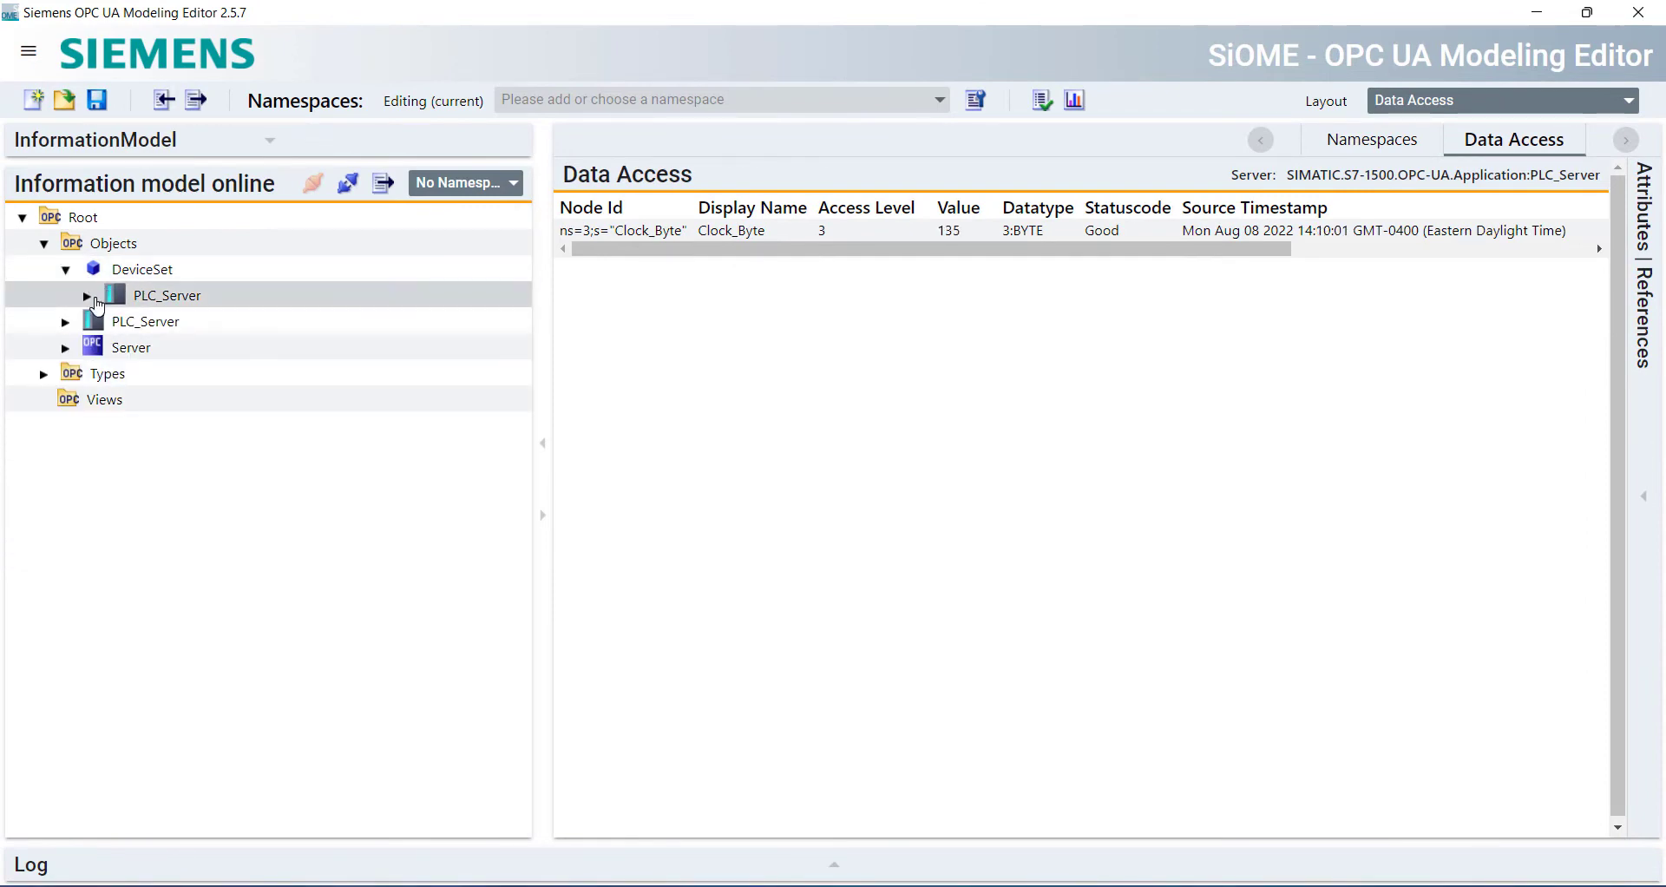
{"action": "left_click", "coordinate": [88, 296]}
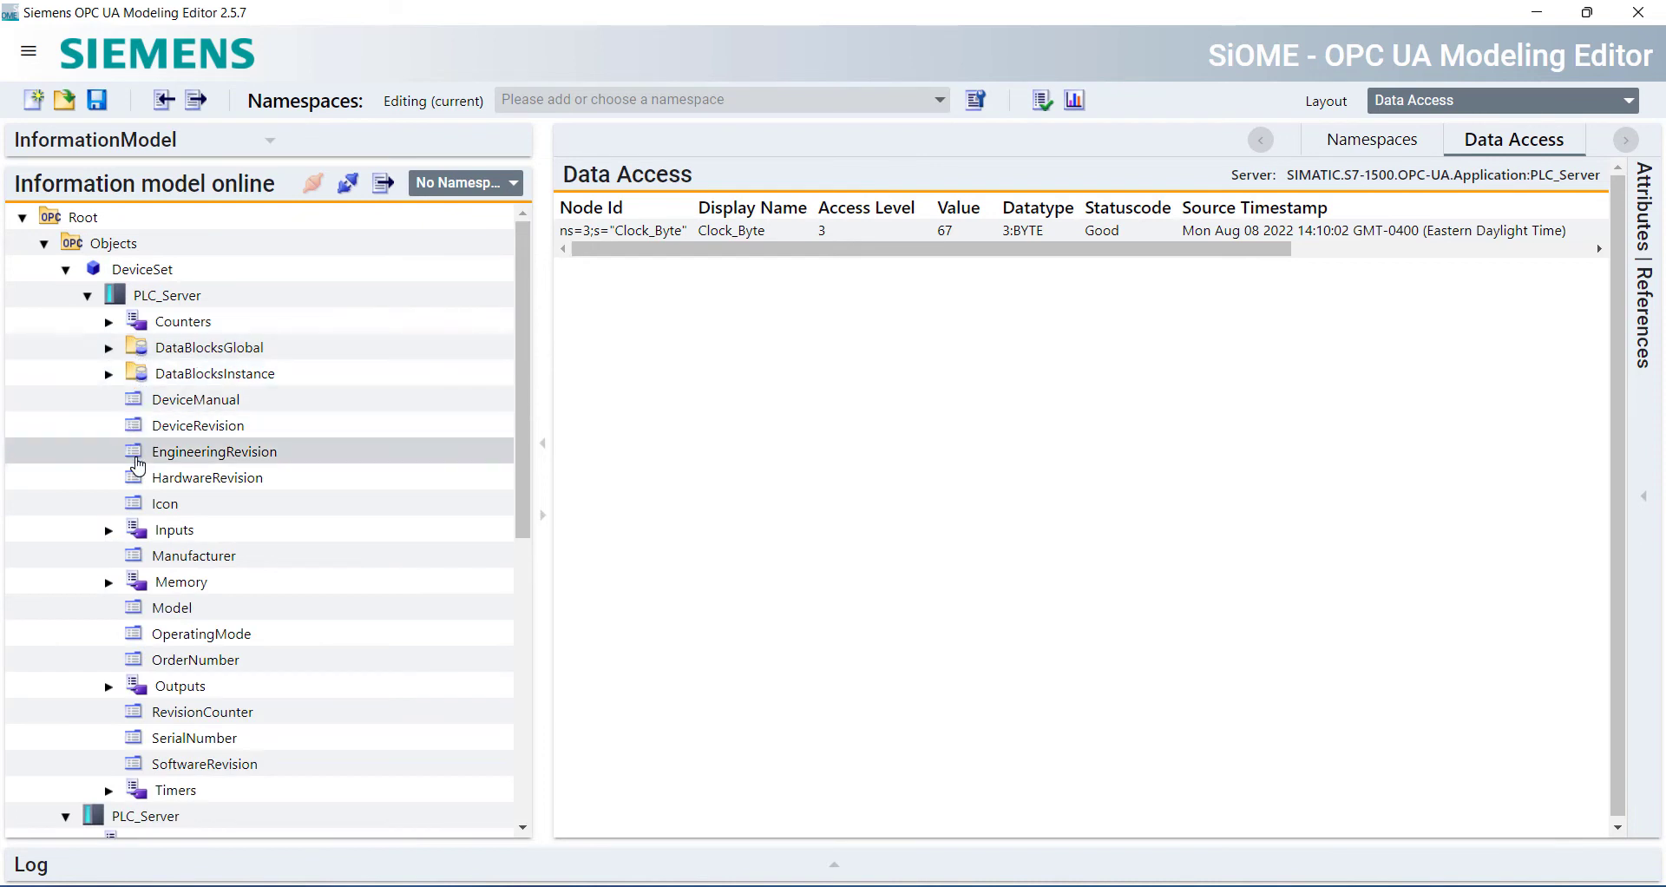
{"action": "left_click", "coordinate": [174, 618]}
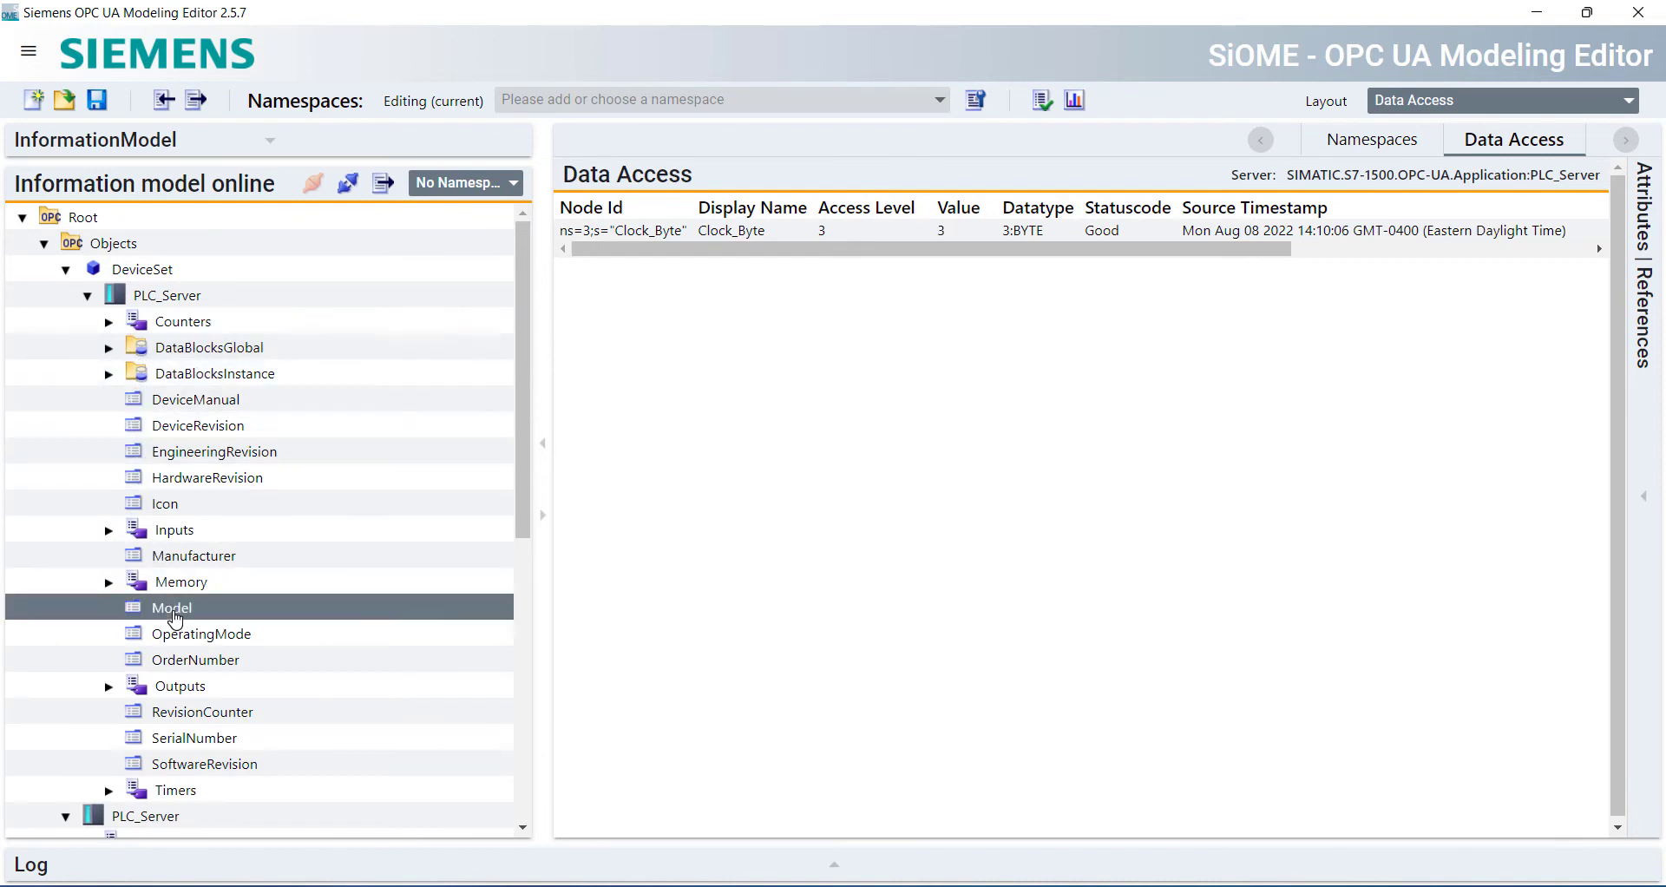
{"action": "right_click", "coordinate": [175, 618]}
{"action": "left_click", "coordinate": [281, 700]}
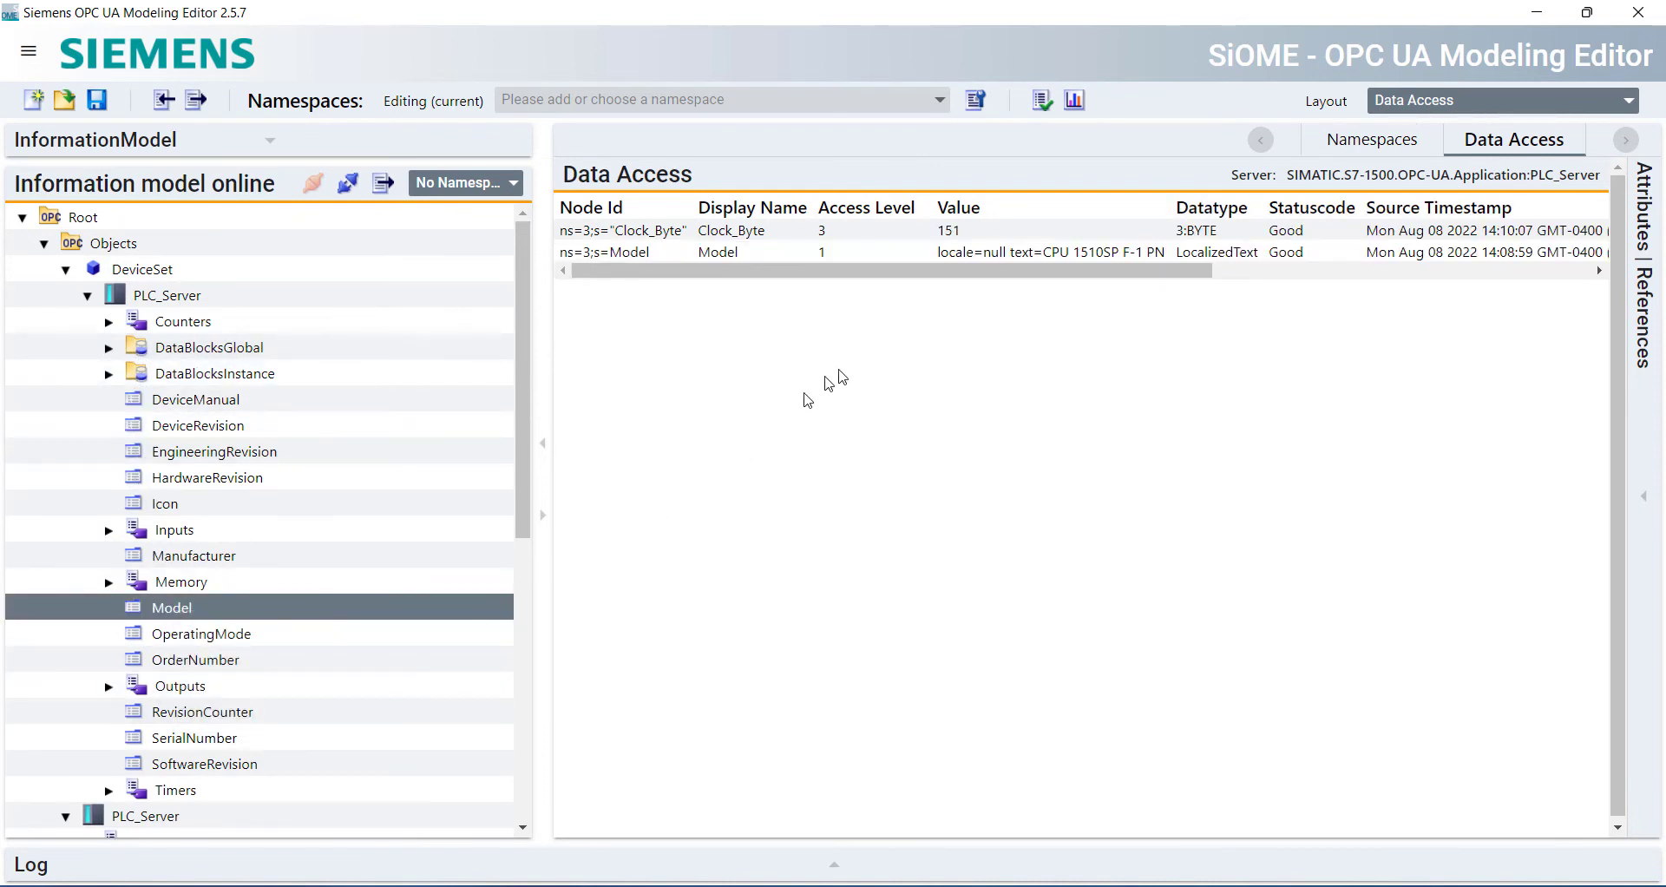
Inspect the modelling value of the monitored Model variable, then add SoftwareRevision to Data Access monitoring.
{"action": "double_click", "coordinate": [1052, 254]}
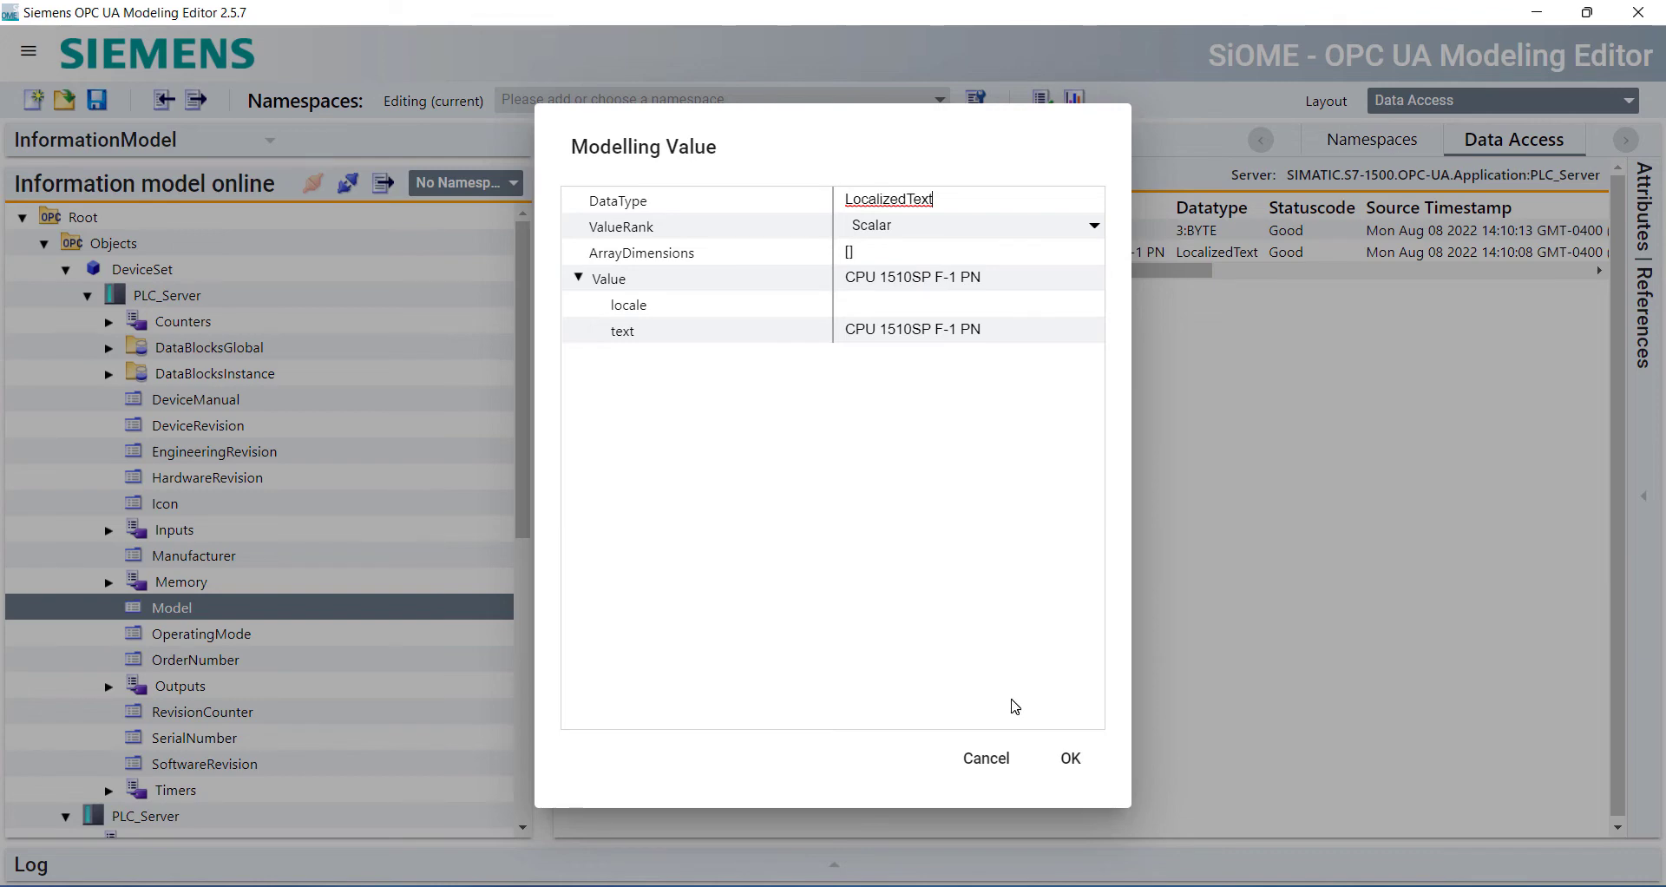
{"action": "left_click", "coordinate": [1070, 760]}
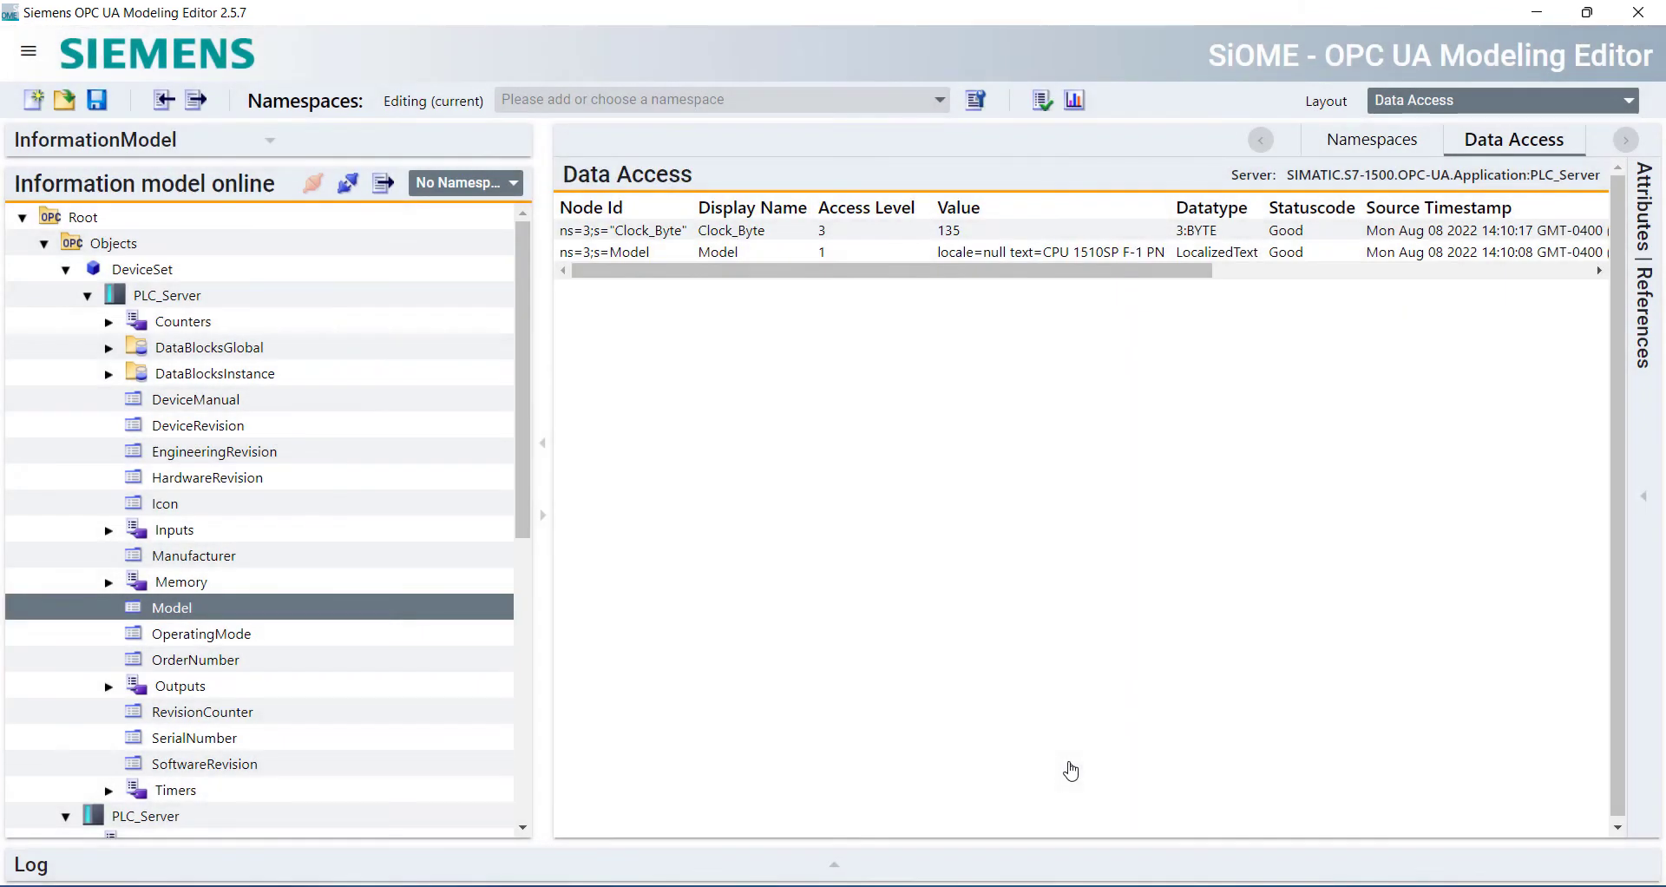
{"action": "right_click", "coordinate": [237, 771]}
{"action": "left_click", "coordinate": [328, 857]}
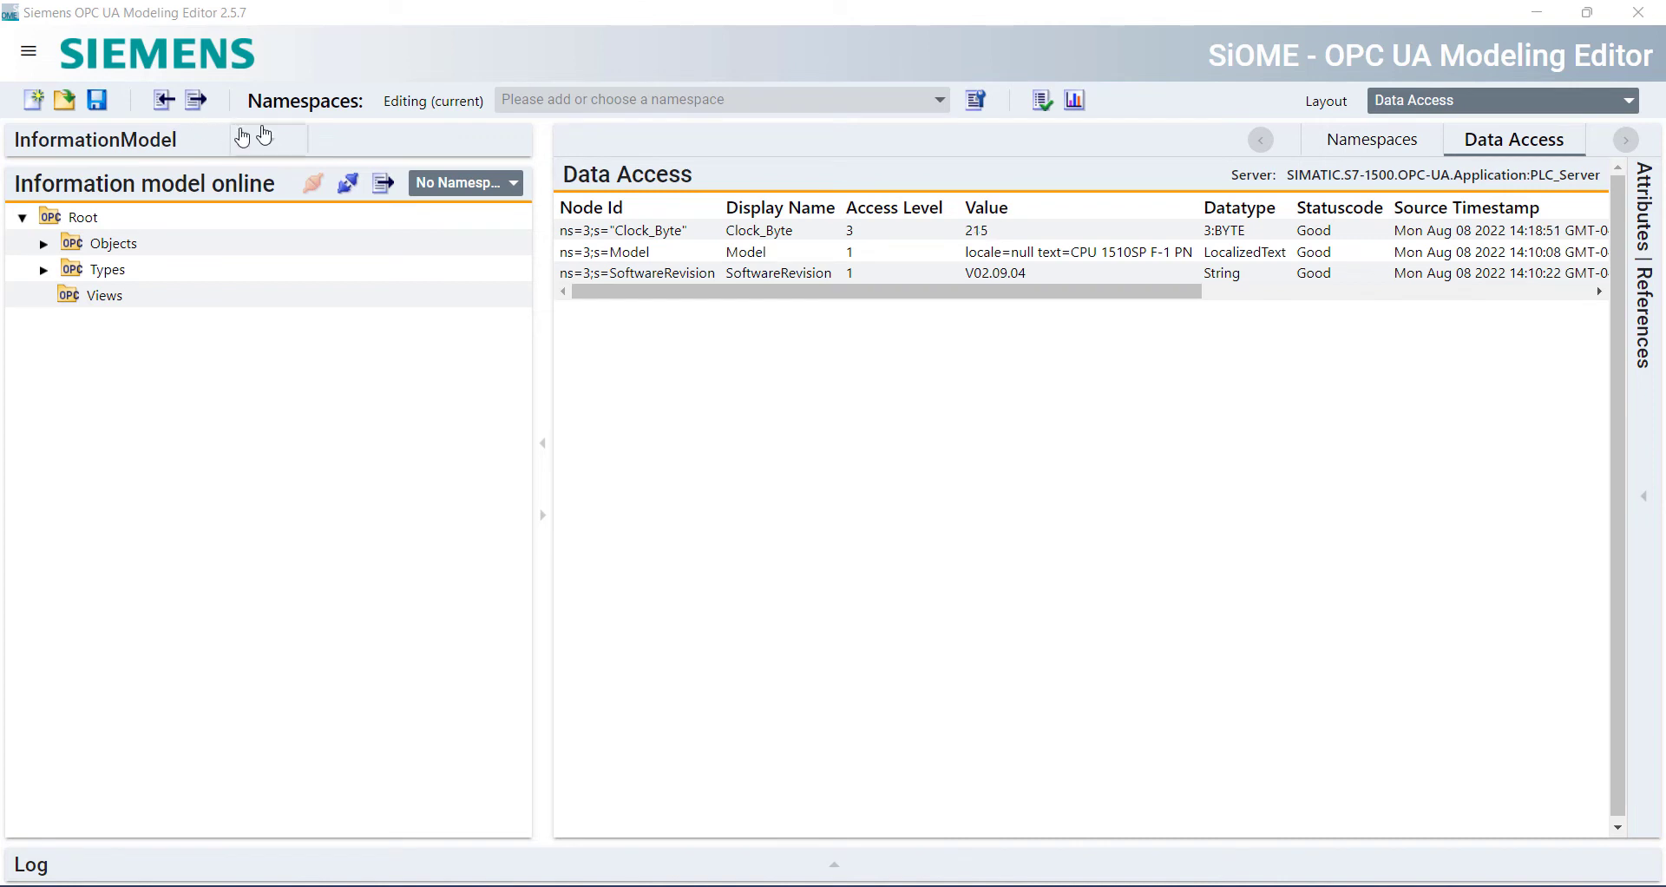
Switch the layout to Event View and monitor the Server object under Objects in the event view.
{"action": "left_click", "coordinate": [1507, 102]}
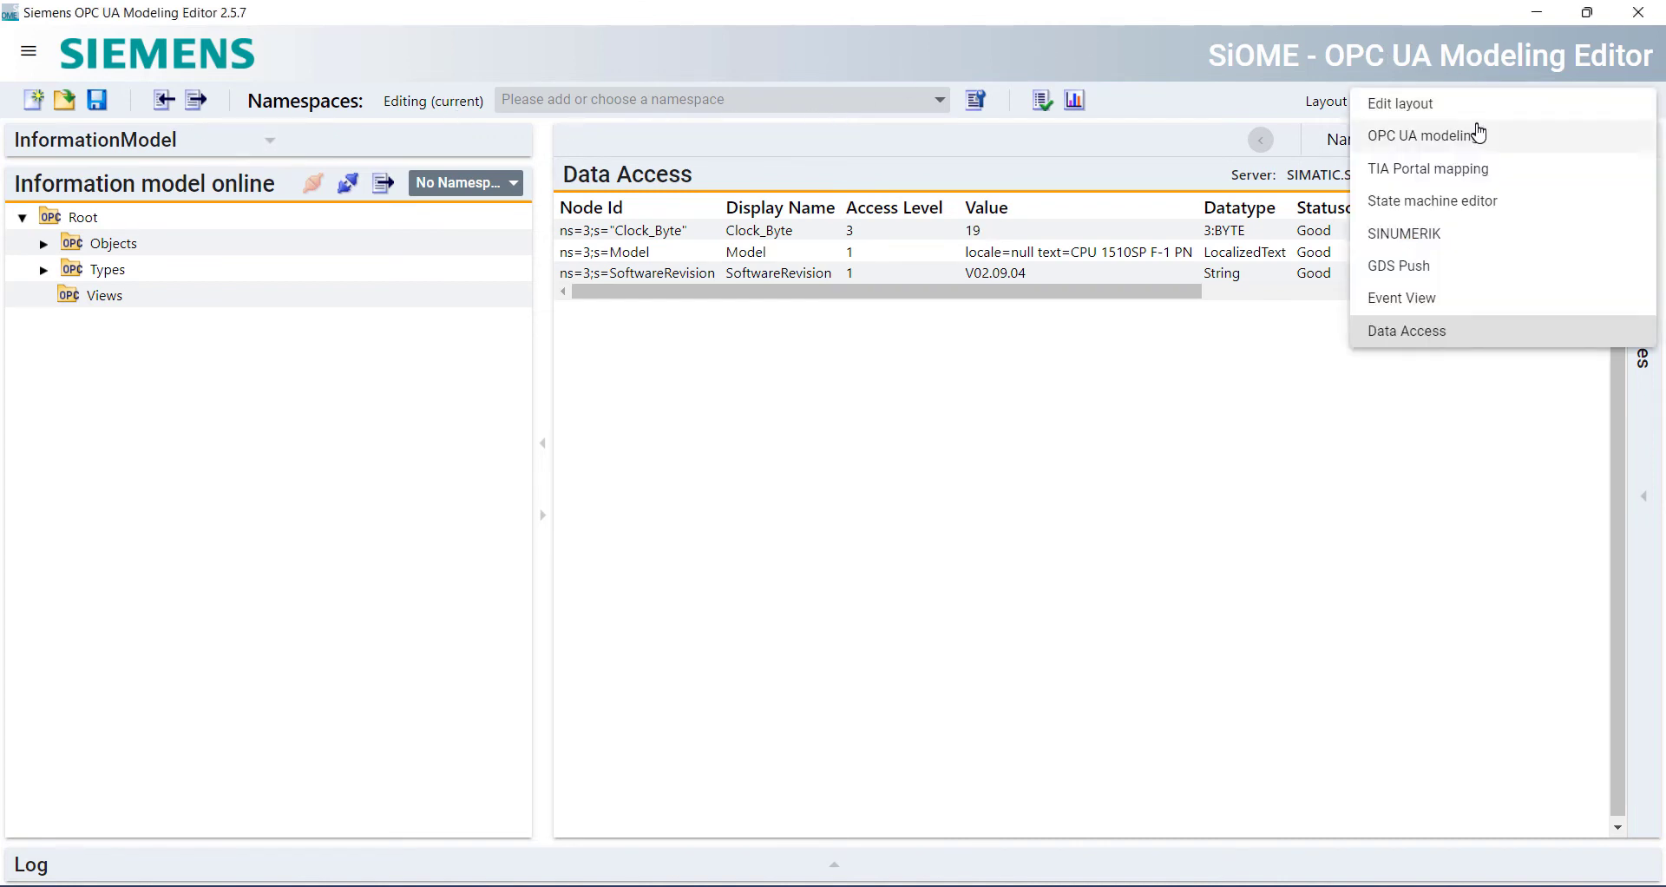
{"action": "left_click", "coordinate": [1456, 301]}
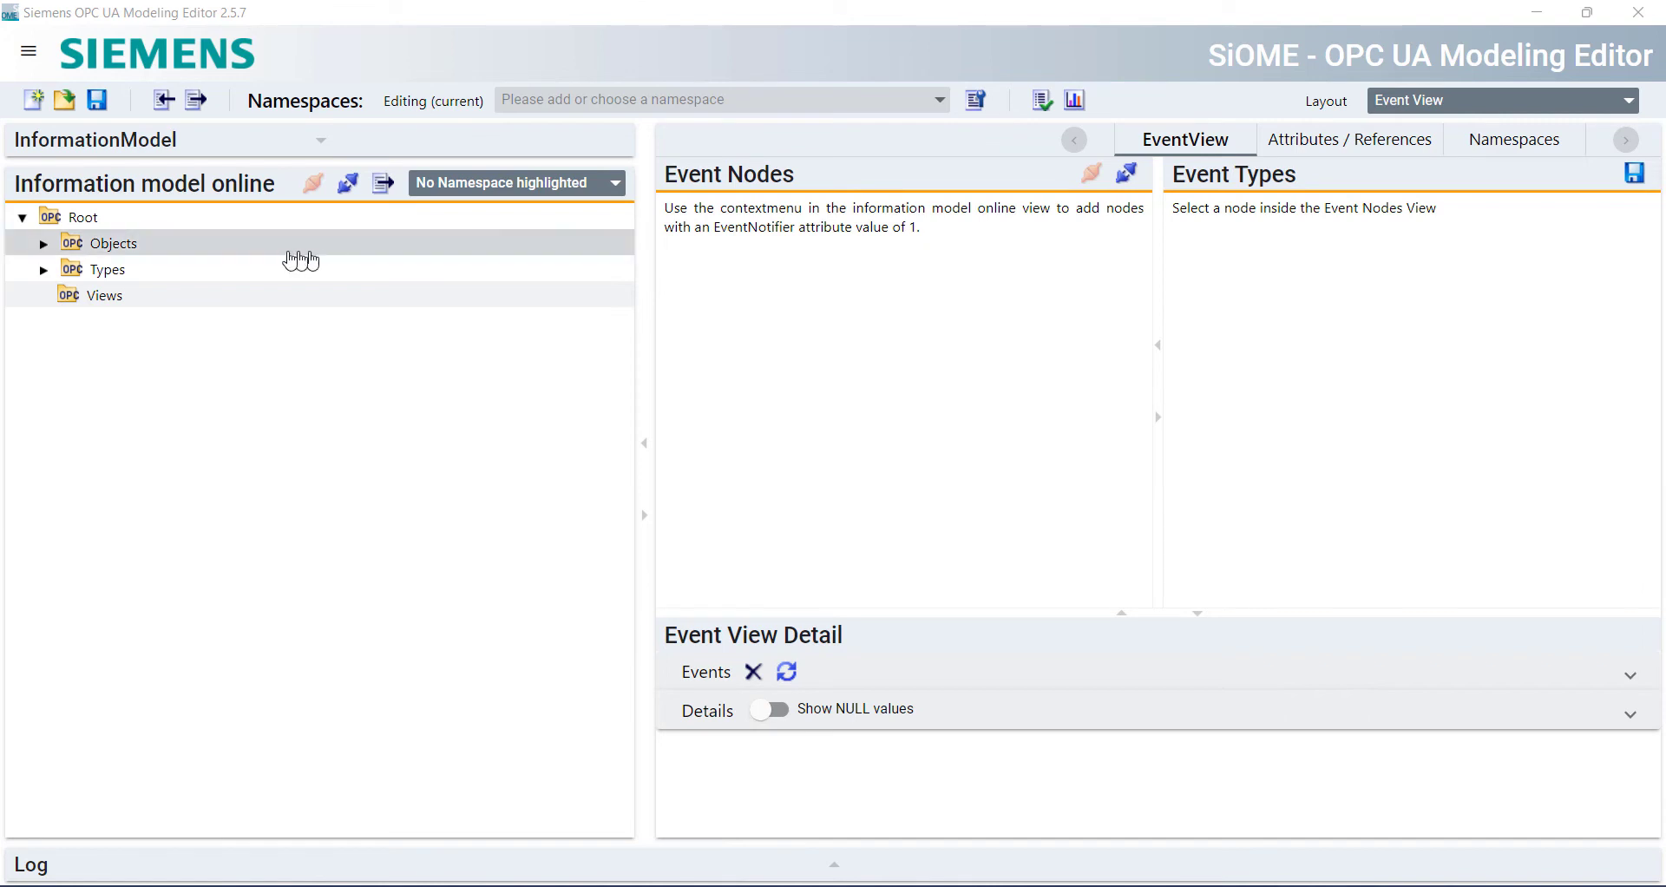
{"action": "left_click", "coordinate": [53, 246]}
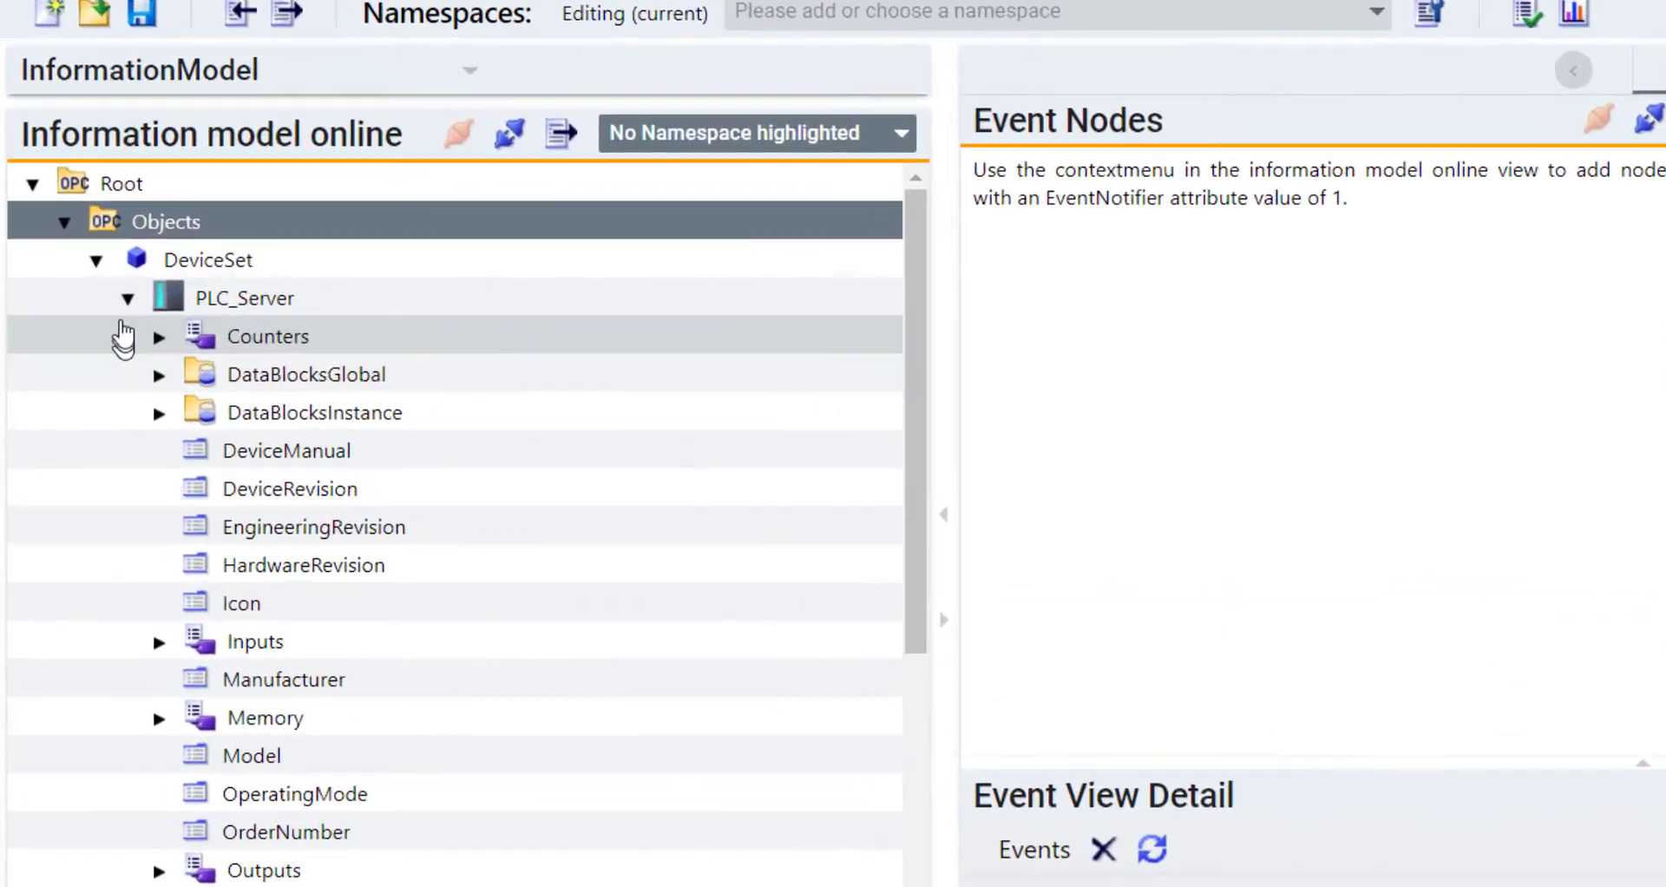
{"action": "left_click", "coordinate": [87, 299]}
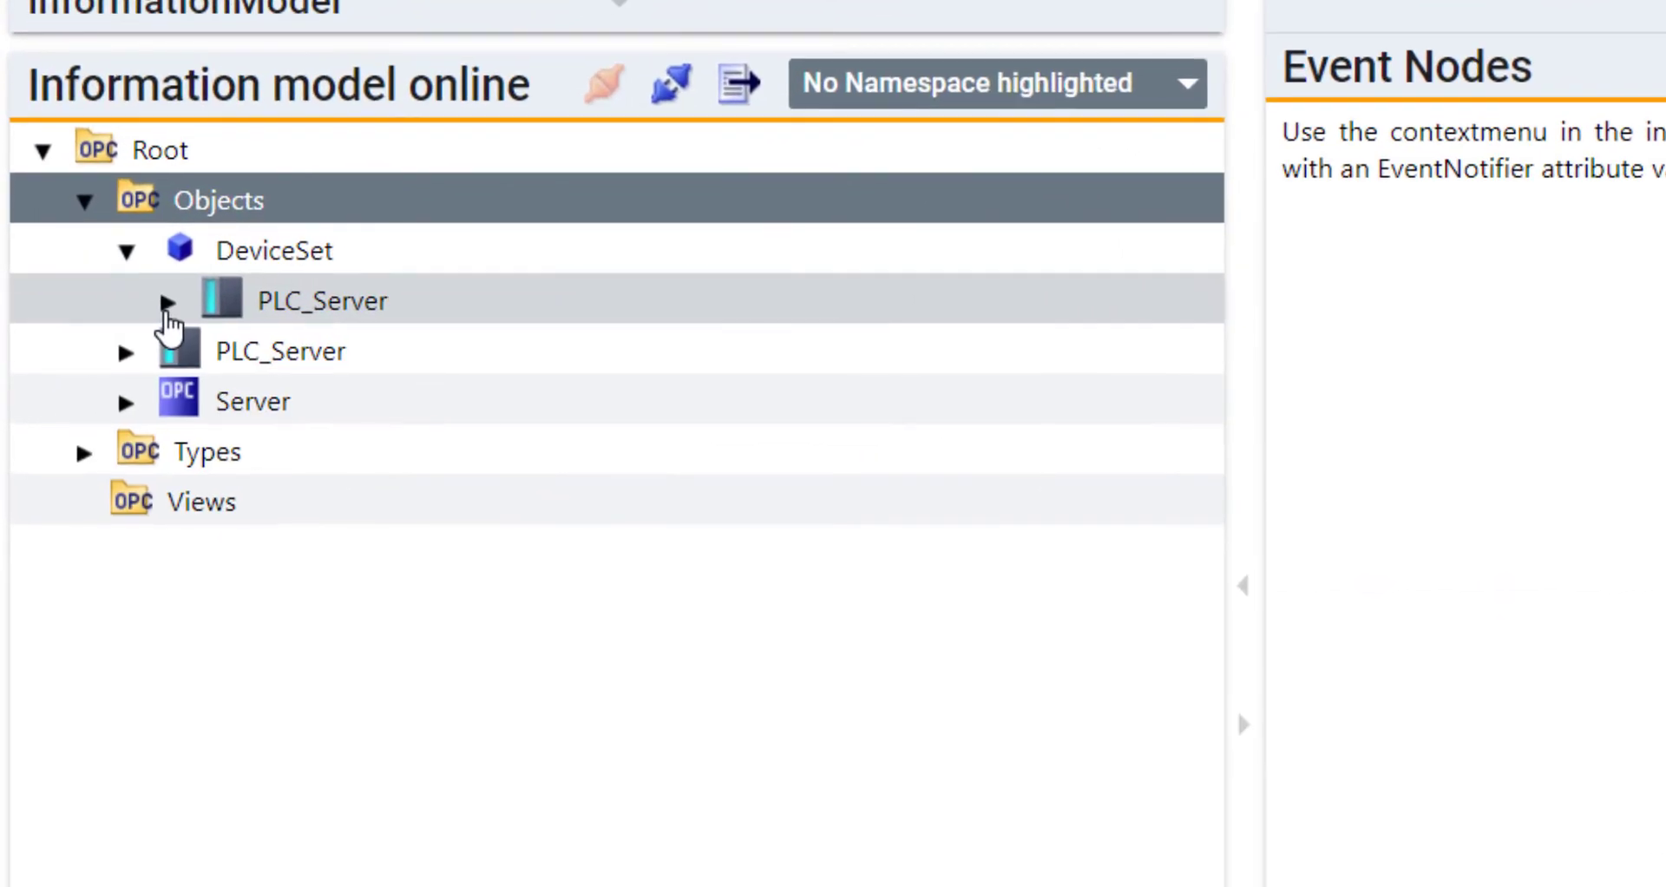
{"action": "left_click", "coordinate": [145, 257]}
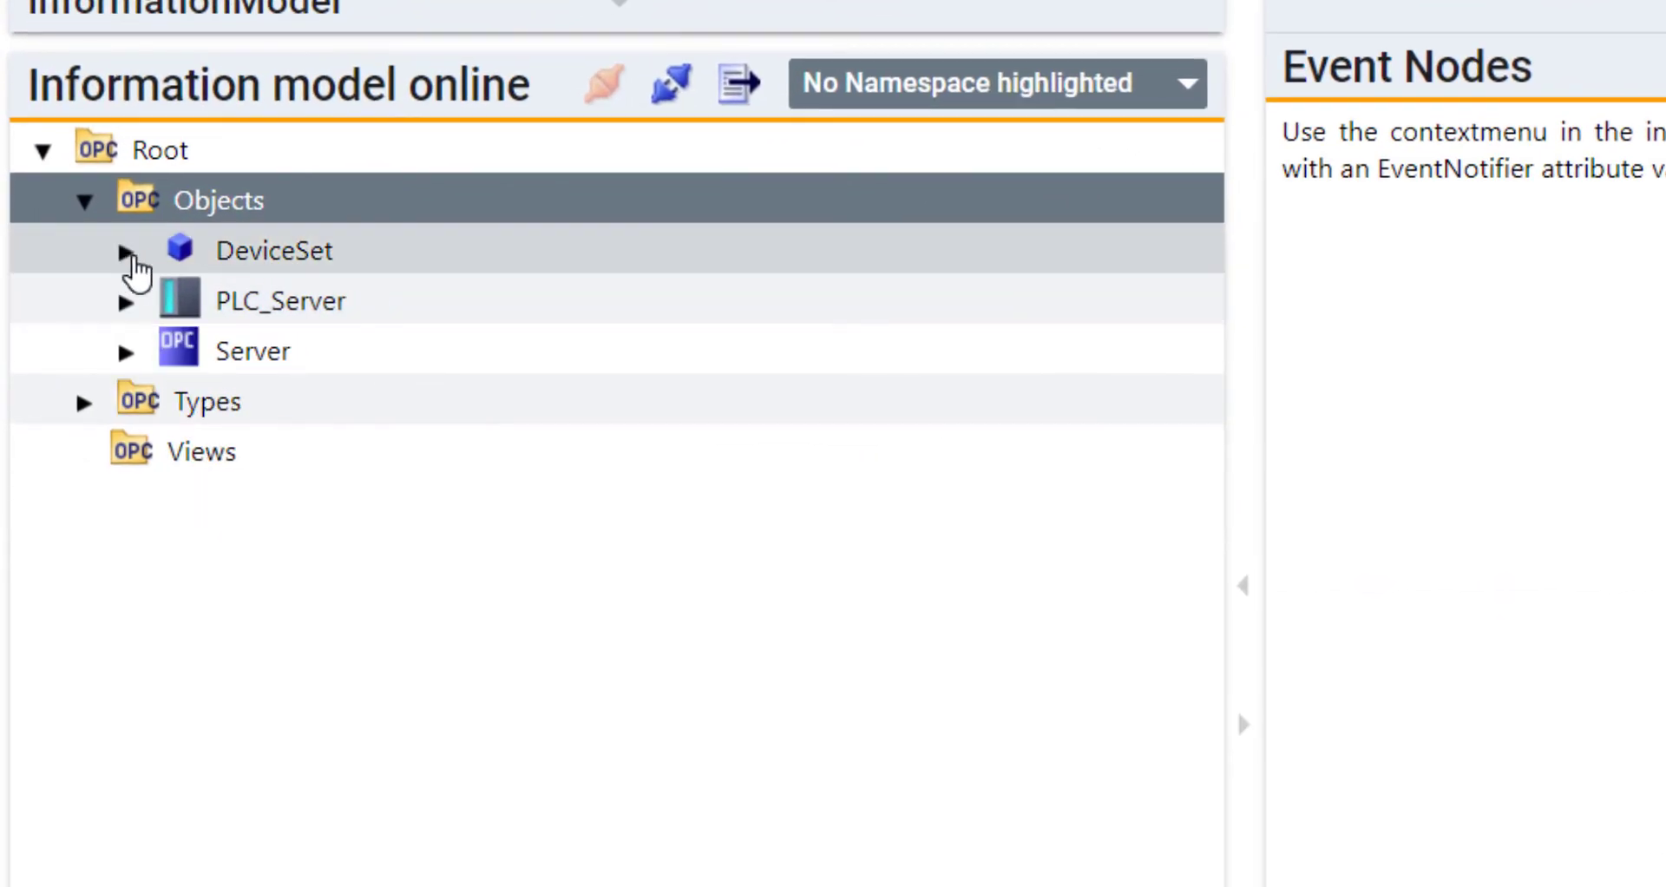
{"action": "left_click", "coordinate": [182, 349]}
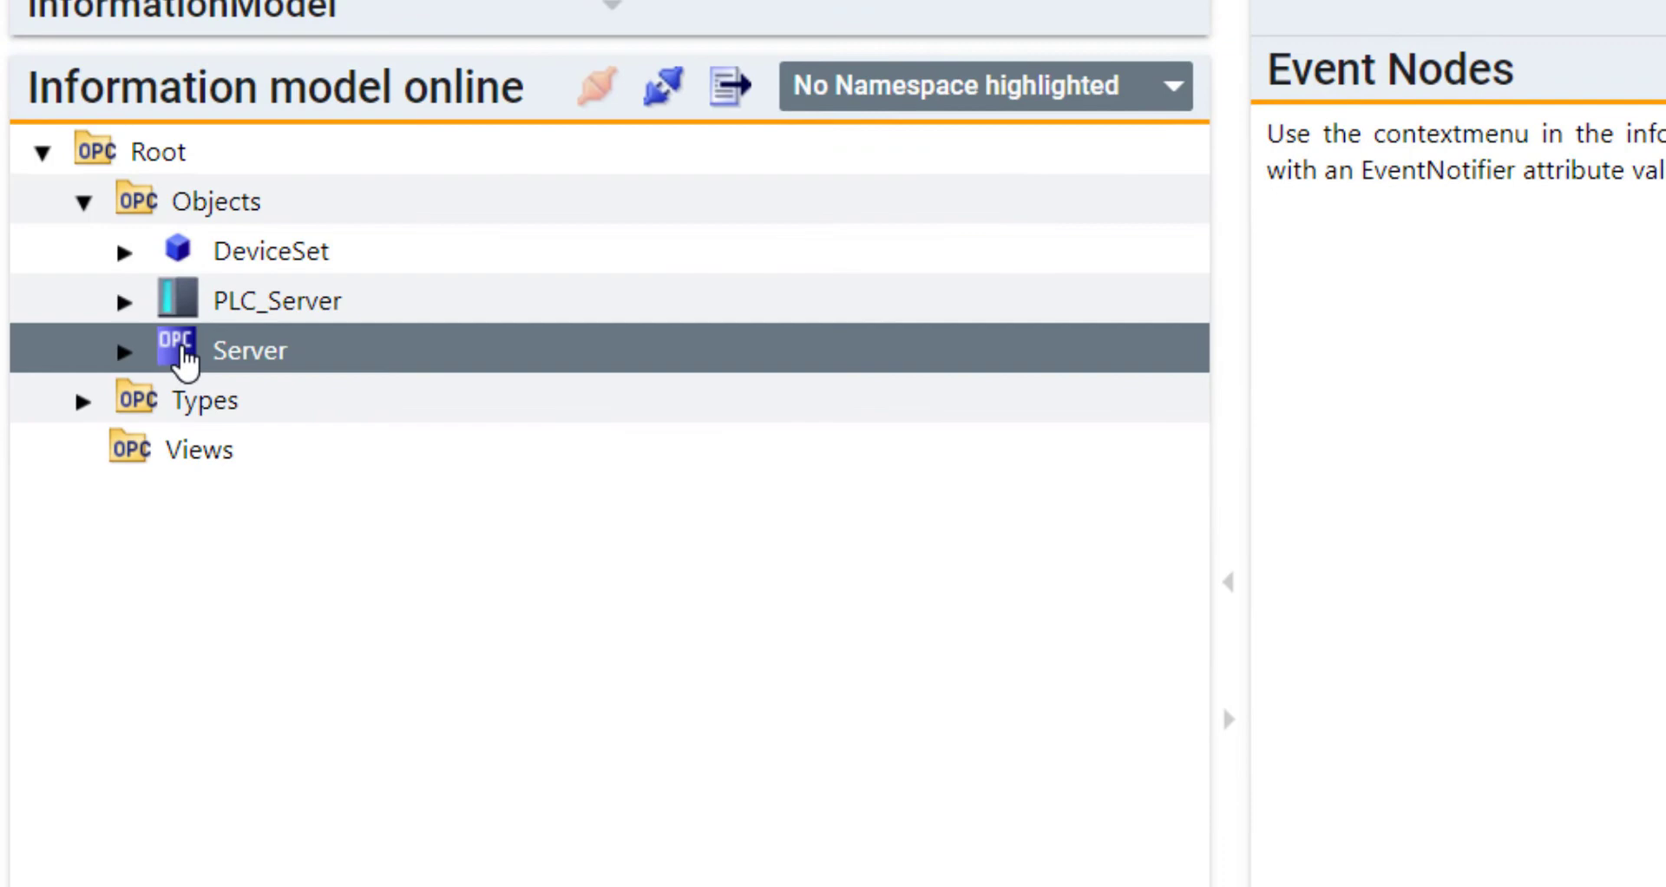
{"action": "right_click", "coordinate": [185, 358]}
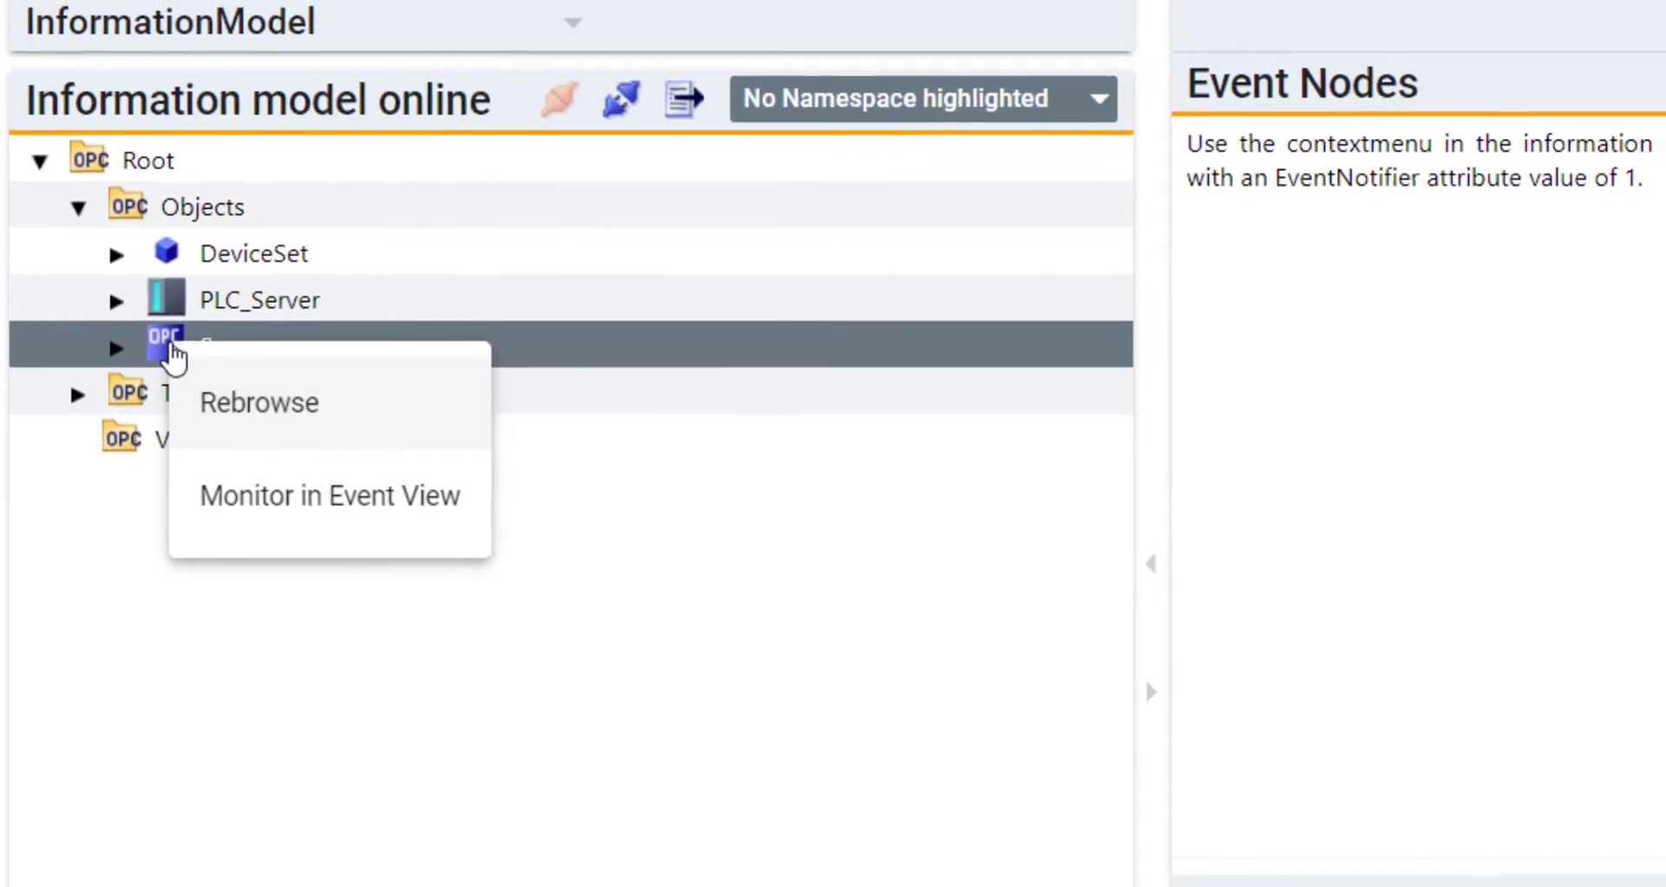
{"action": "left_click", "coordinate": [261, 450]}
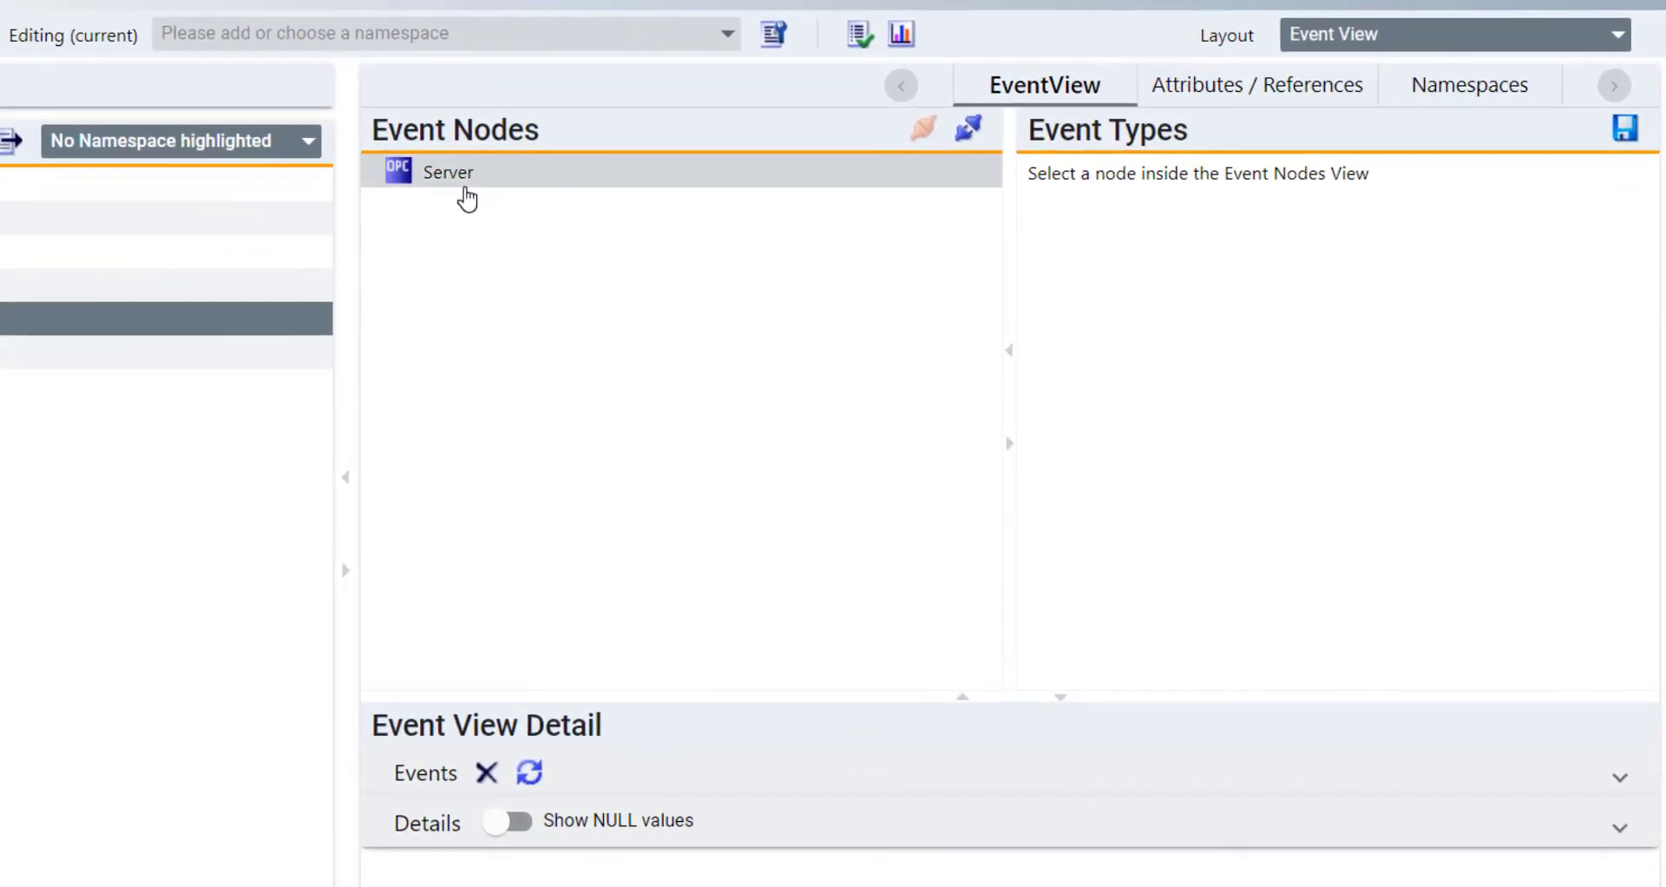
For the Server event node, expand BaseEventType and include SimaticEventType in the monitored event types.
{"action": "left_click", "coordinate": [466, 184]}
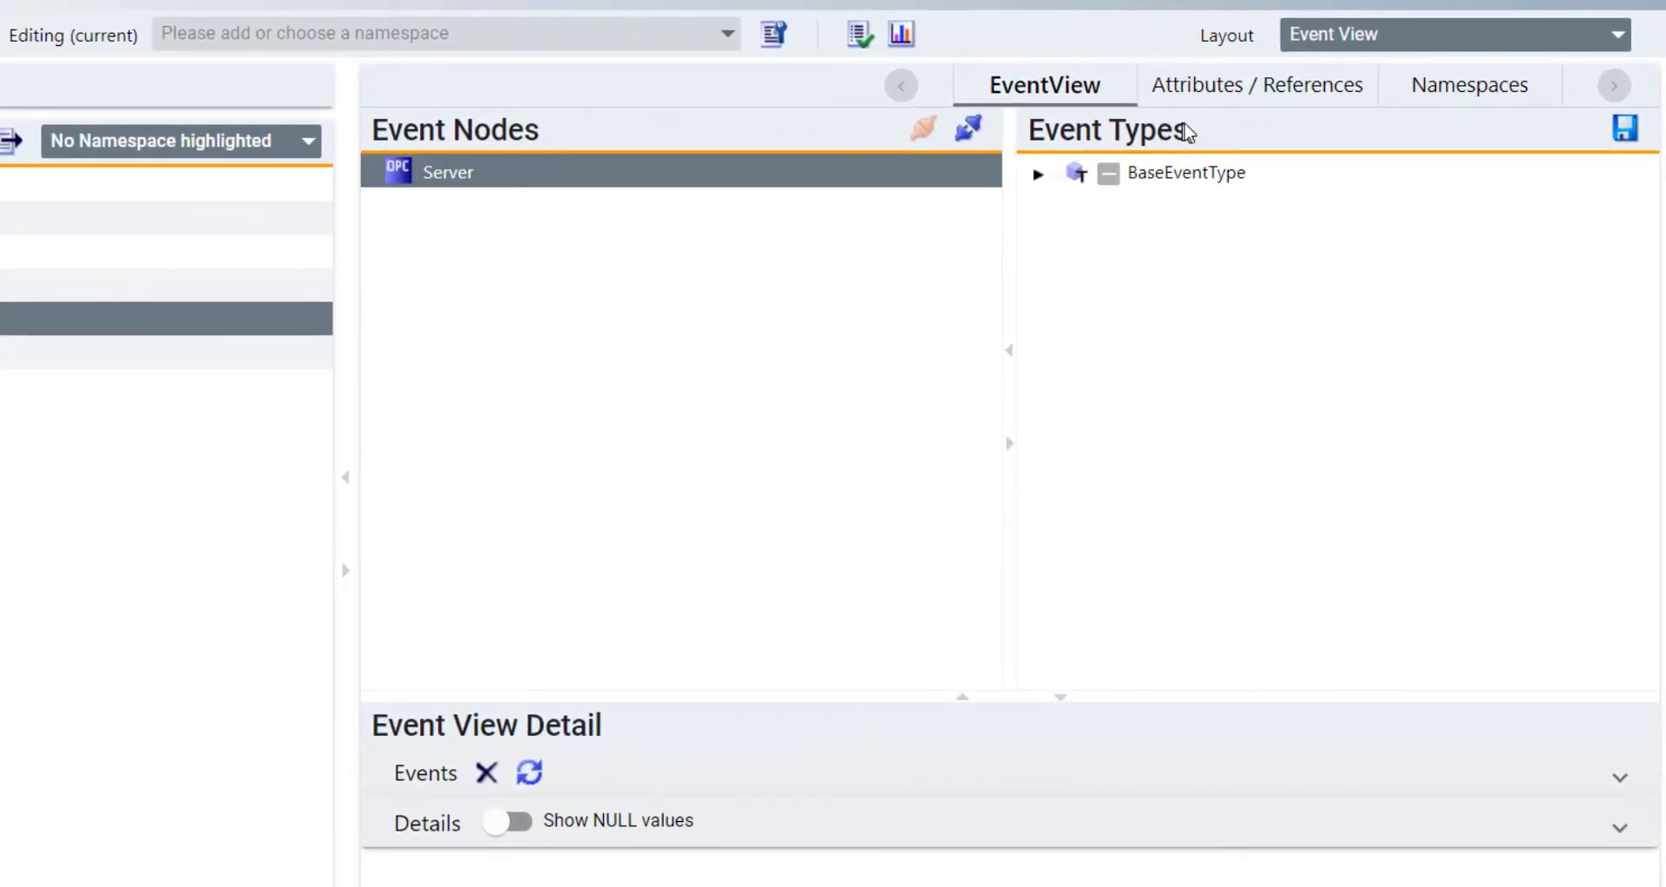
{"action": "left_click", "coordinate": [1054, 178]}
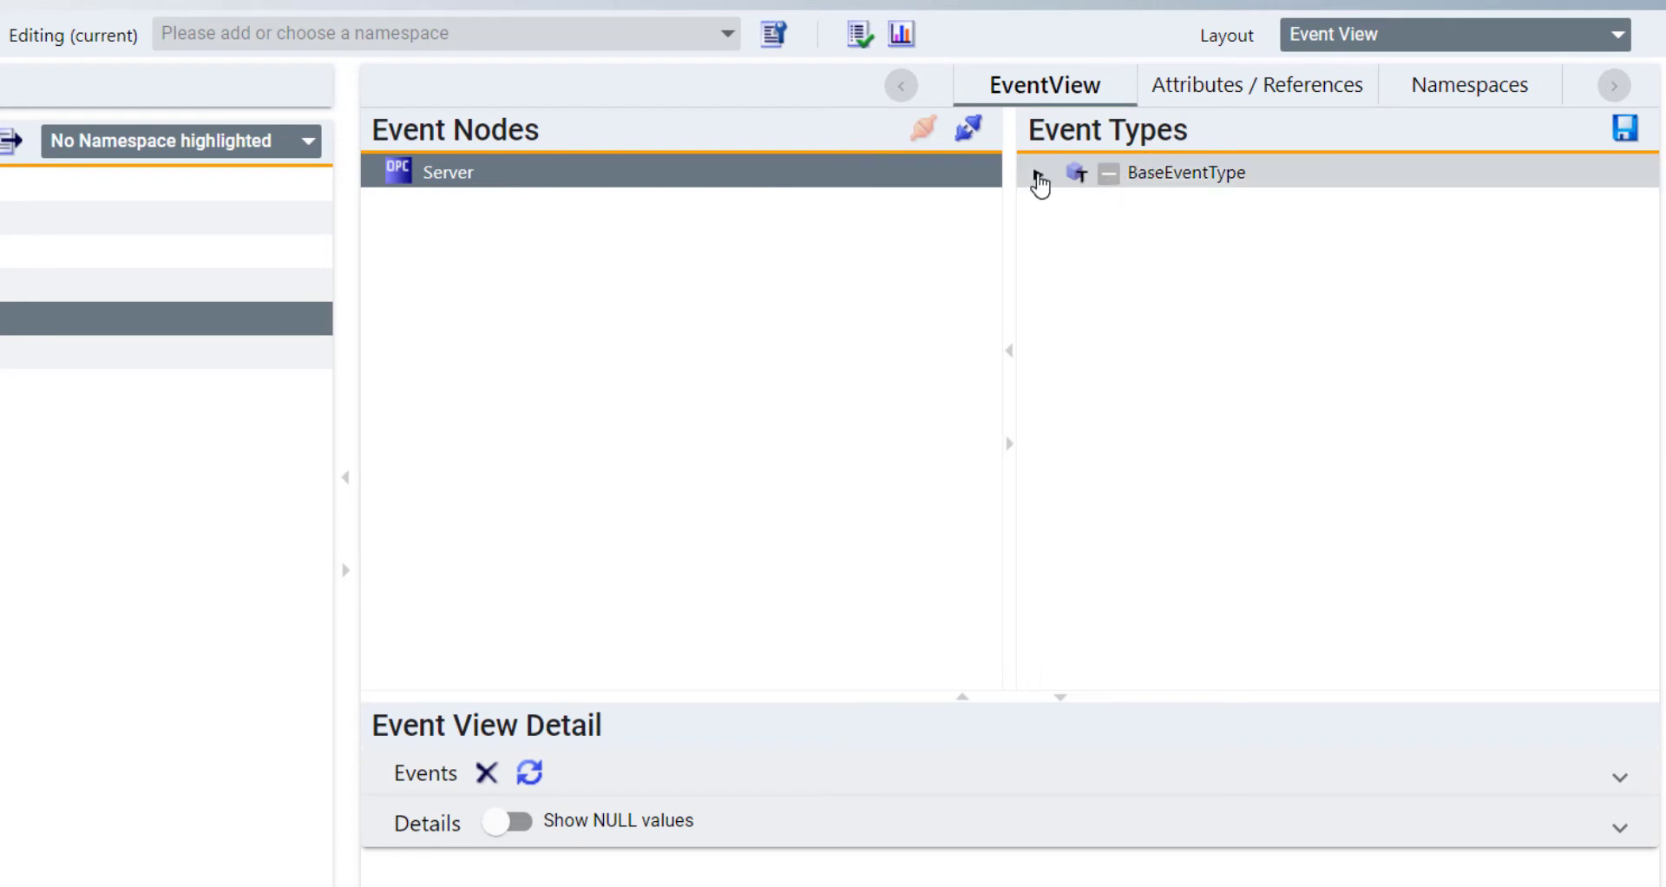
{"action": "left_click", "coordinate": [1038, 175]}
{"action": "scroll", "coordinate": [1158, 347], "scroll_direction": "down", "scroll_amount": 1}
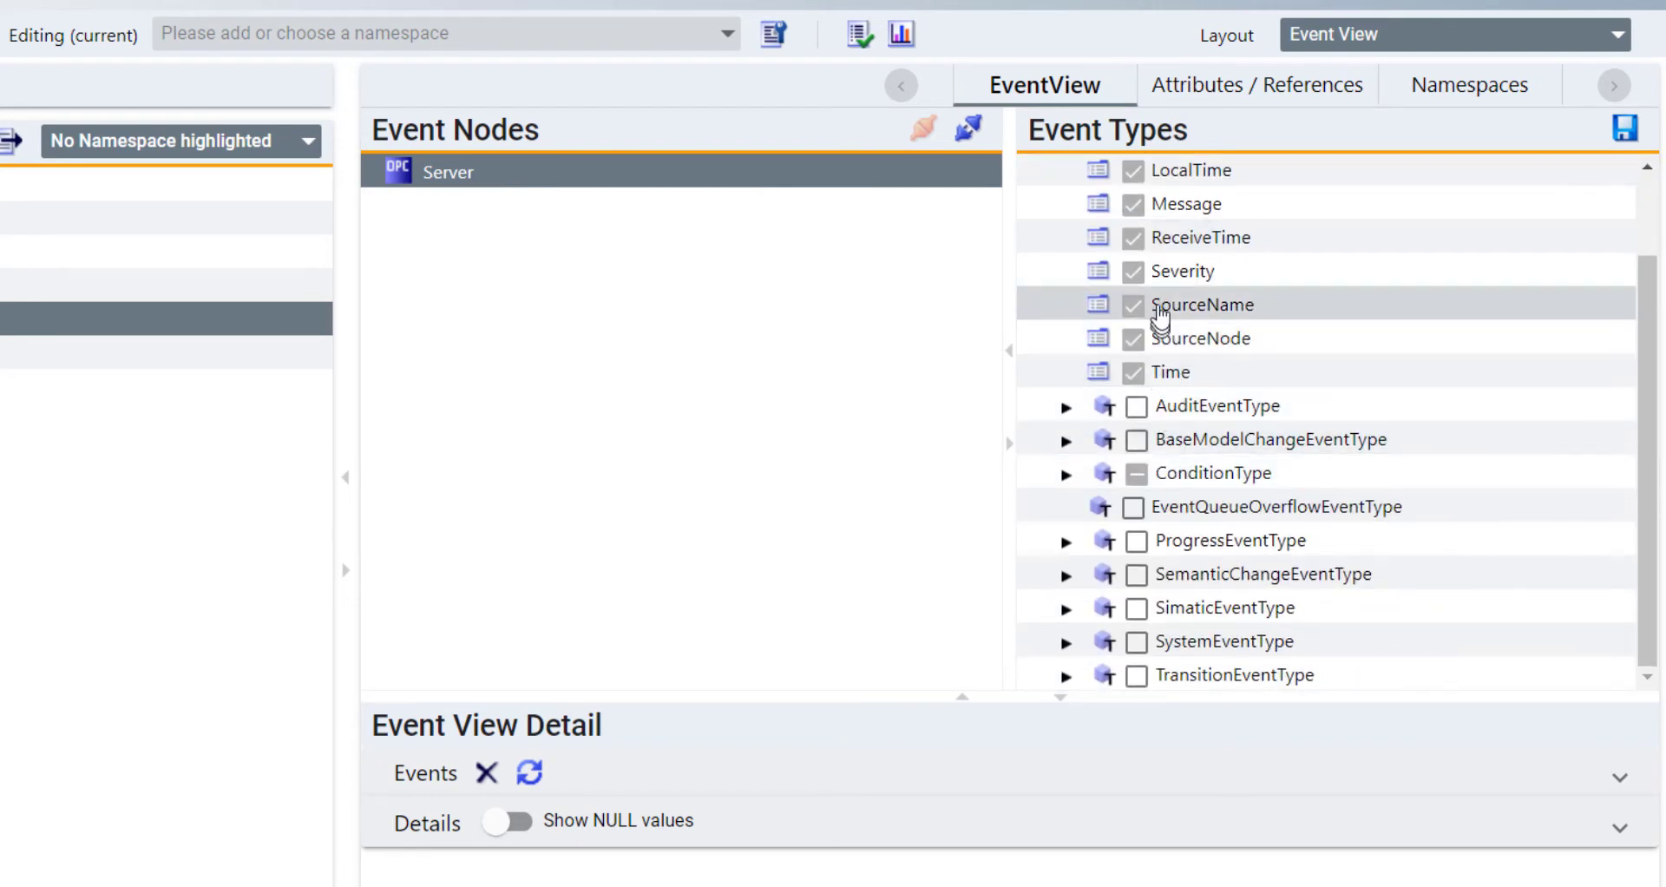
{"action": "left_click", "coordinate": [1136, 610]}
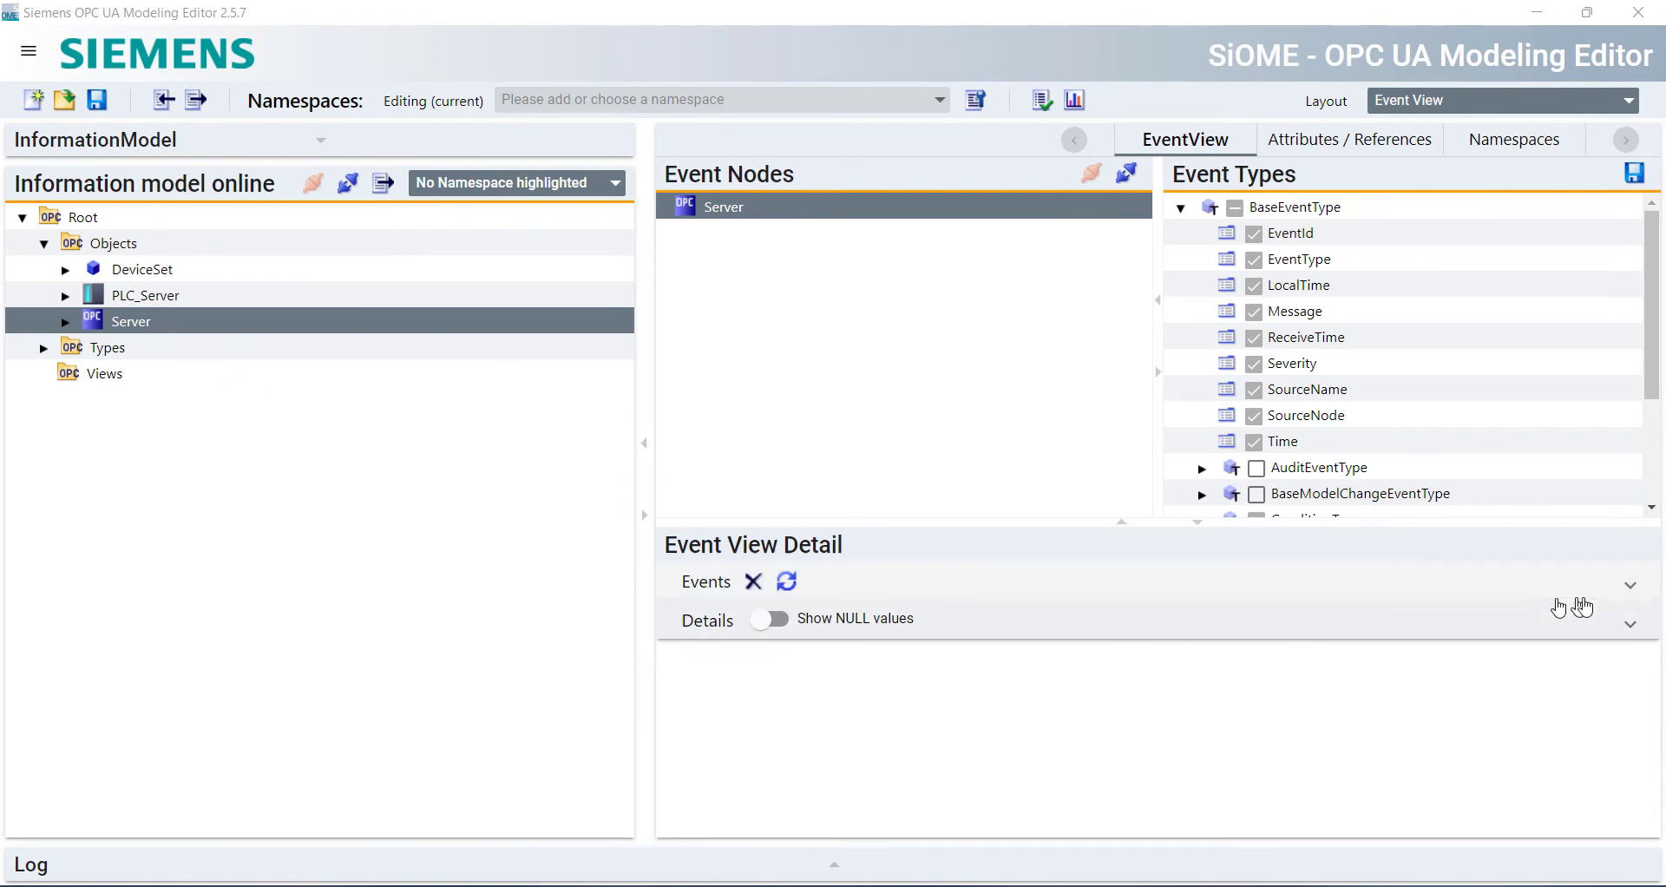
Expand the Events list and enlarge the Event View Detail area to read the received events.
{"action": "left_click", "coordinate": [1631, 591]}
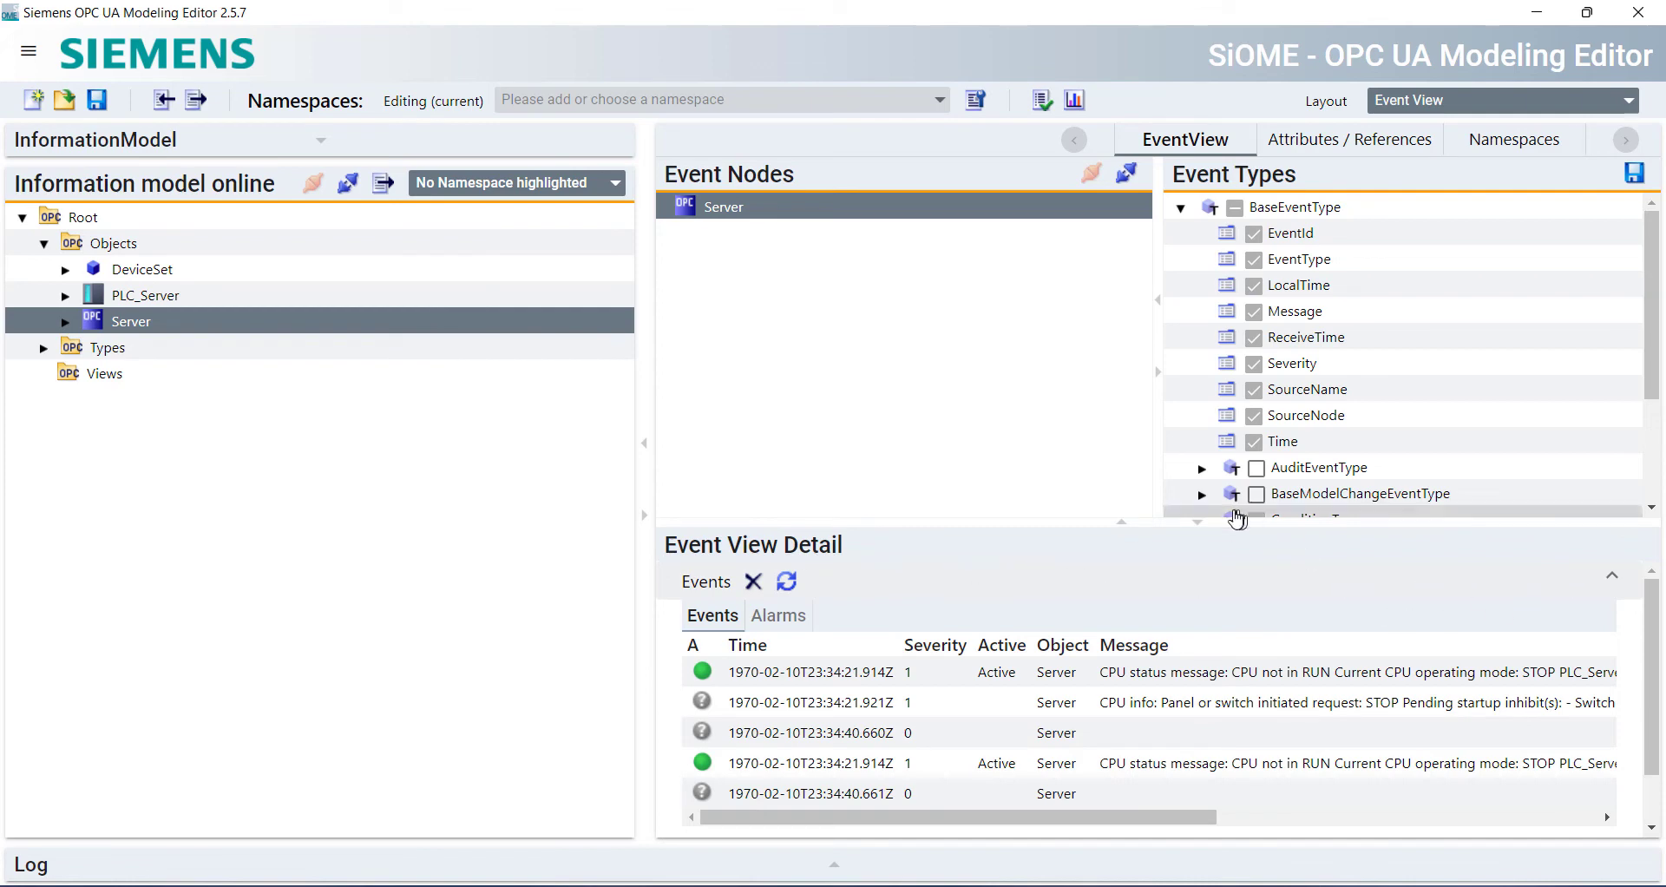
{"action": "left_click_drag", "start_coordinate": [1061, 522], "coordinate": [1070, 205]}
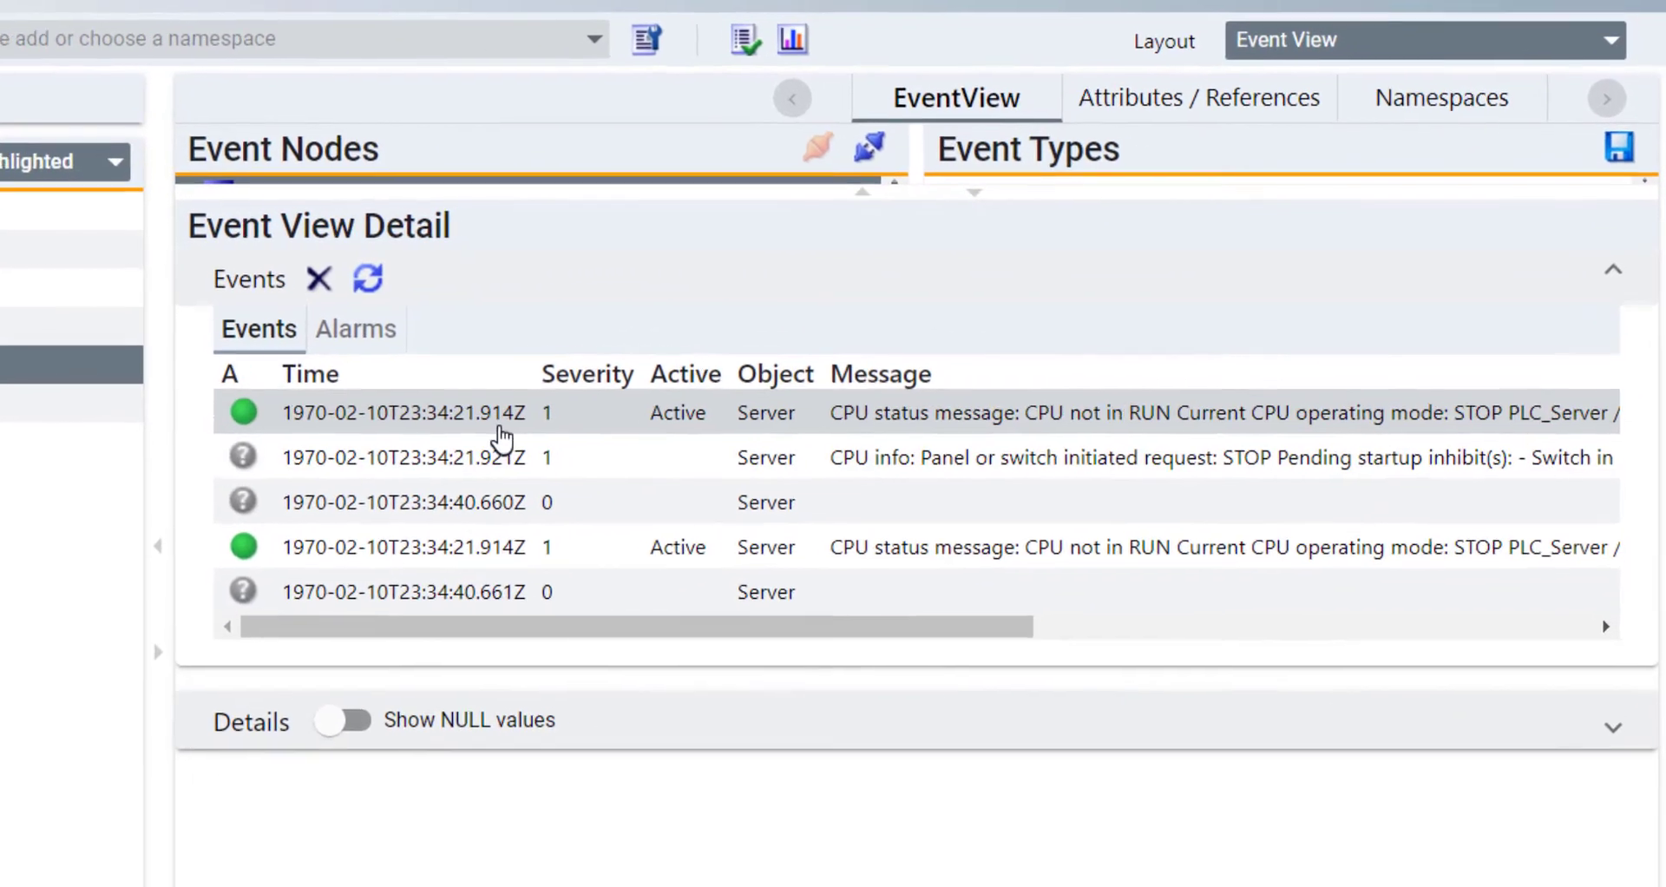
Examine the CPU status message in the events list, then select its entry among the alarms and inspect the details, including ReceiveTime.
{"action": "left_click", "coordinate": [781, 372]}
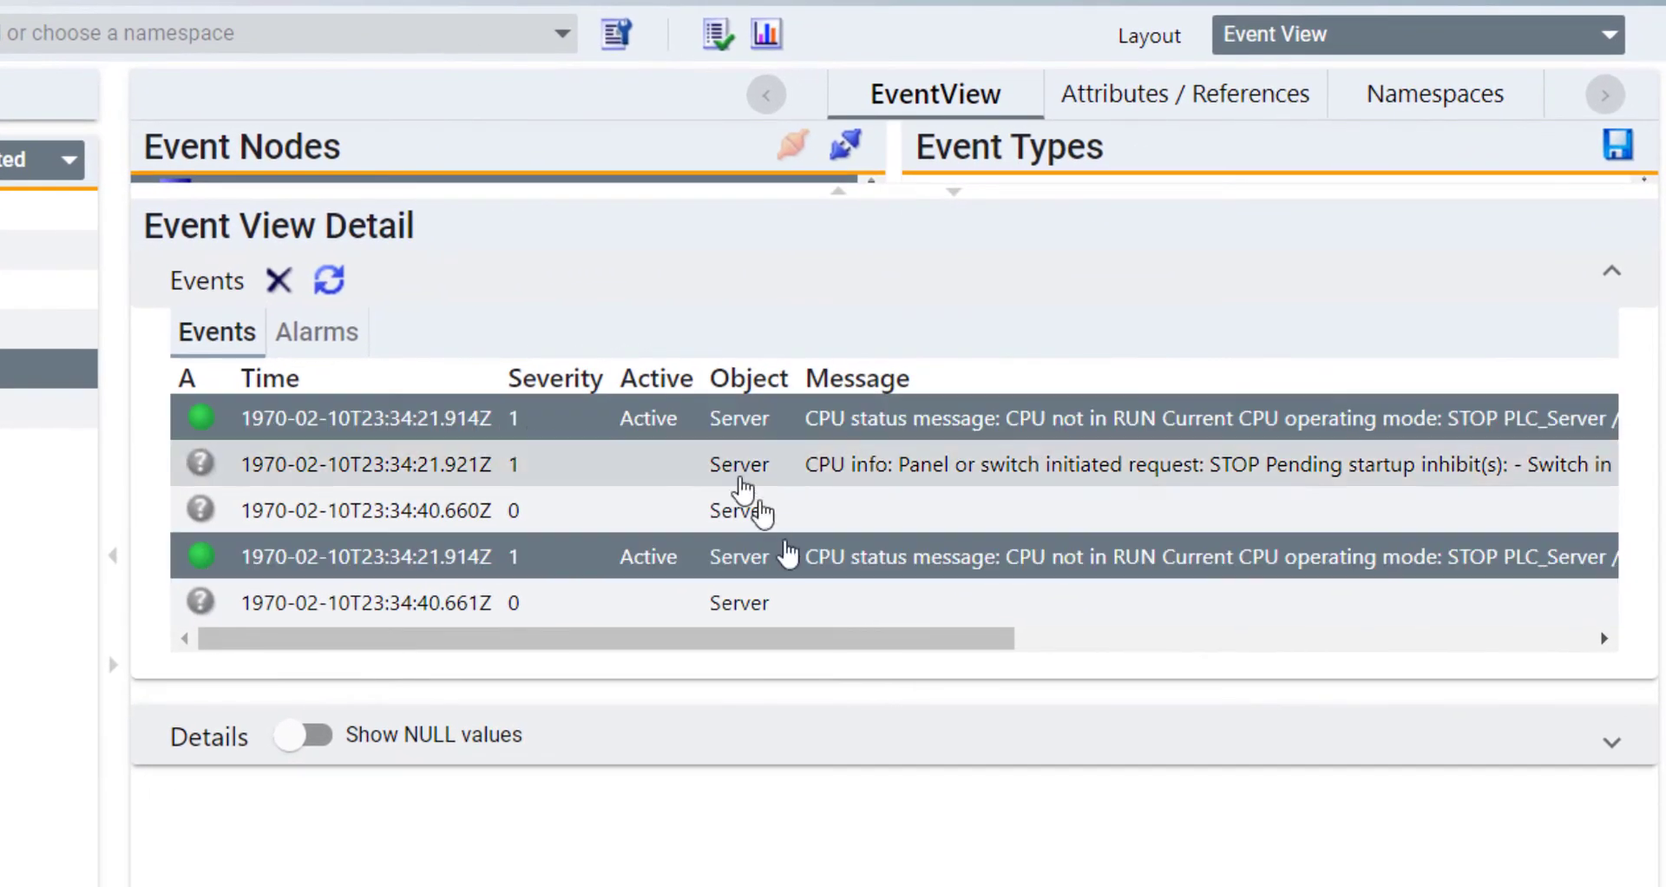
{"action": "left_click_drag", "start_coordinate": [733, 644], "coordinate": [926, 644]}
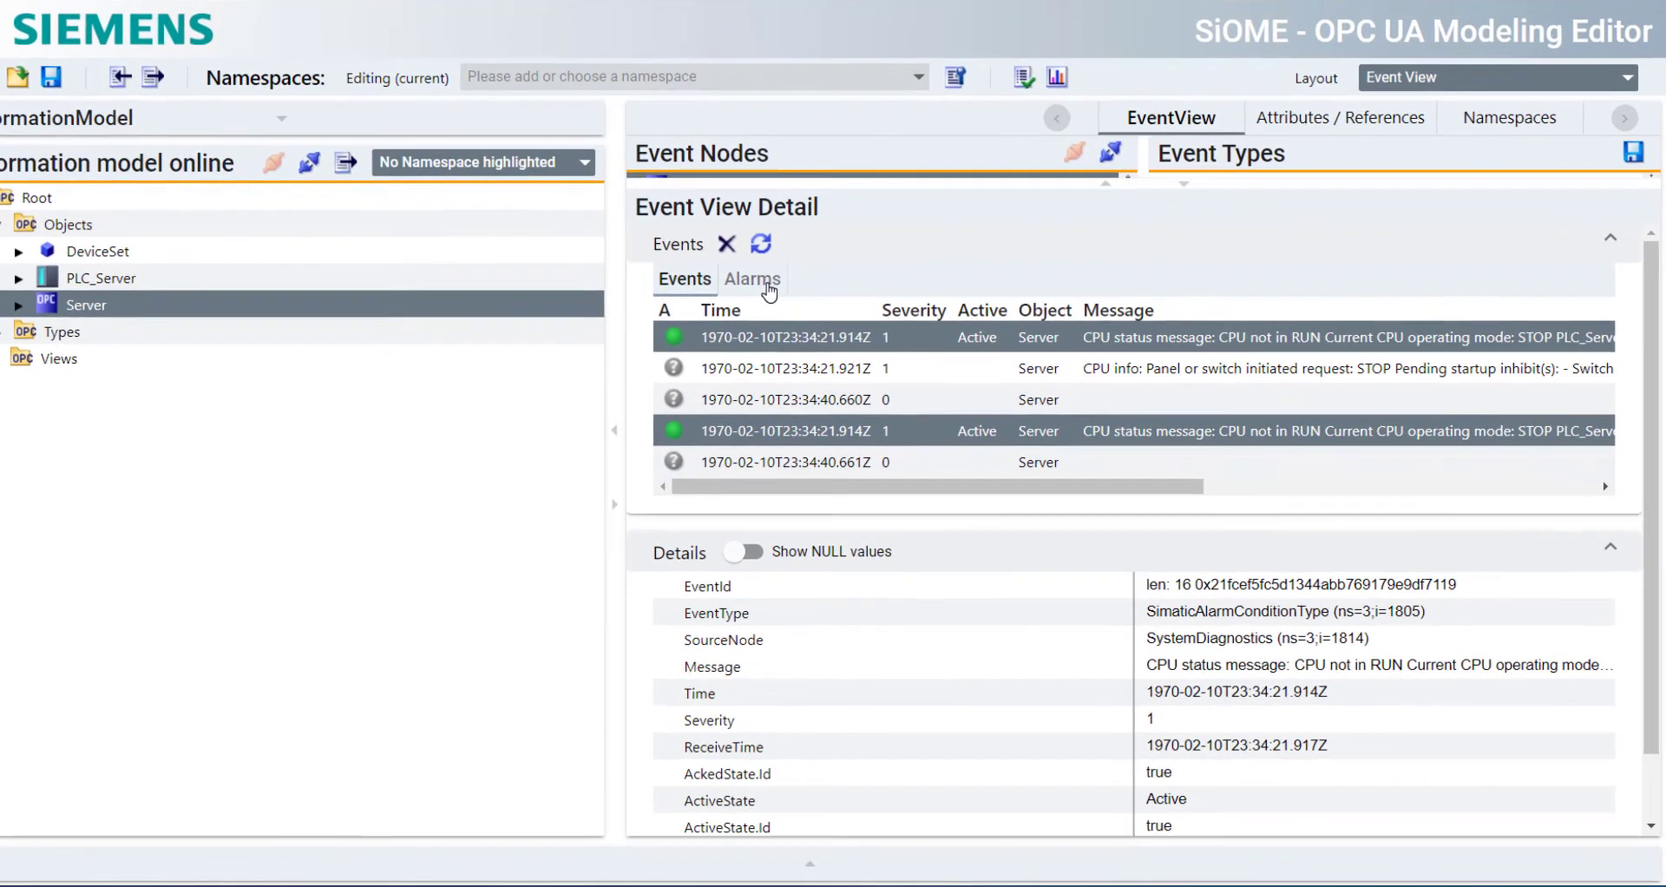
{"action": "left_click", "coordinate": [767, 286]}
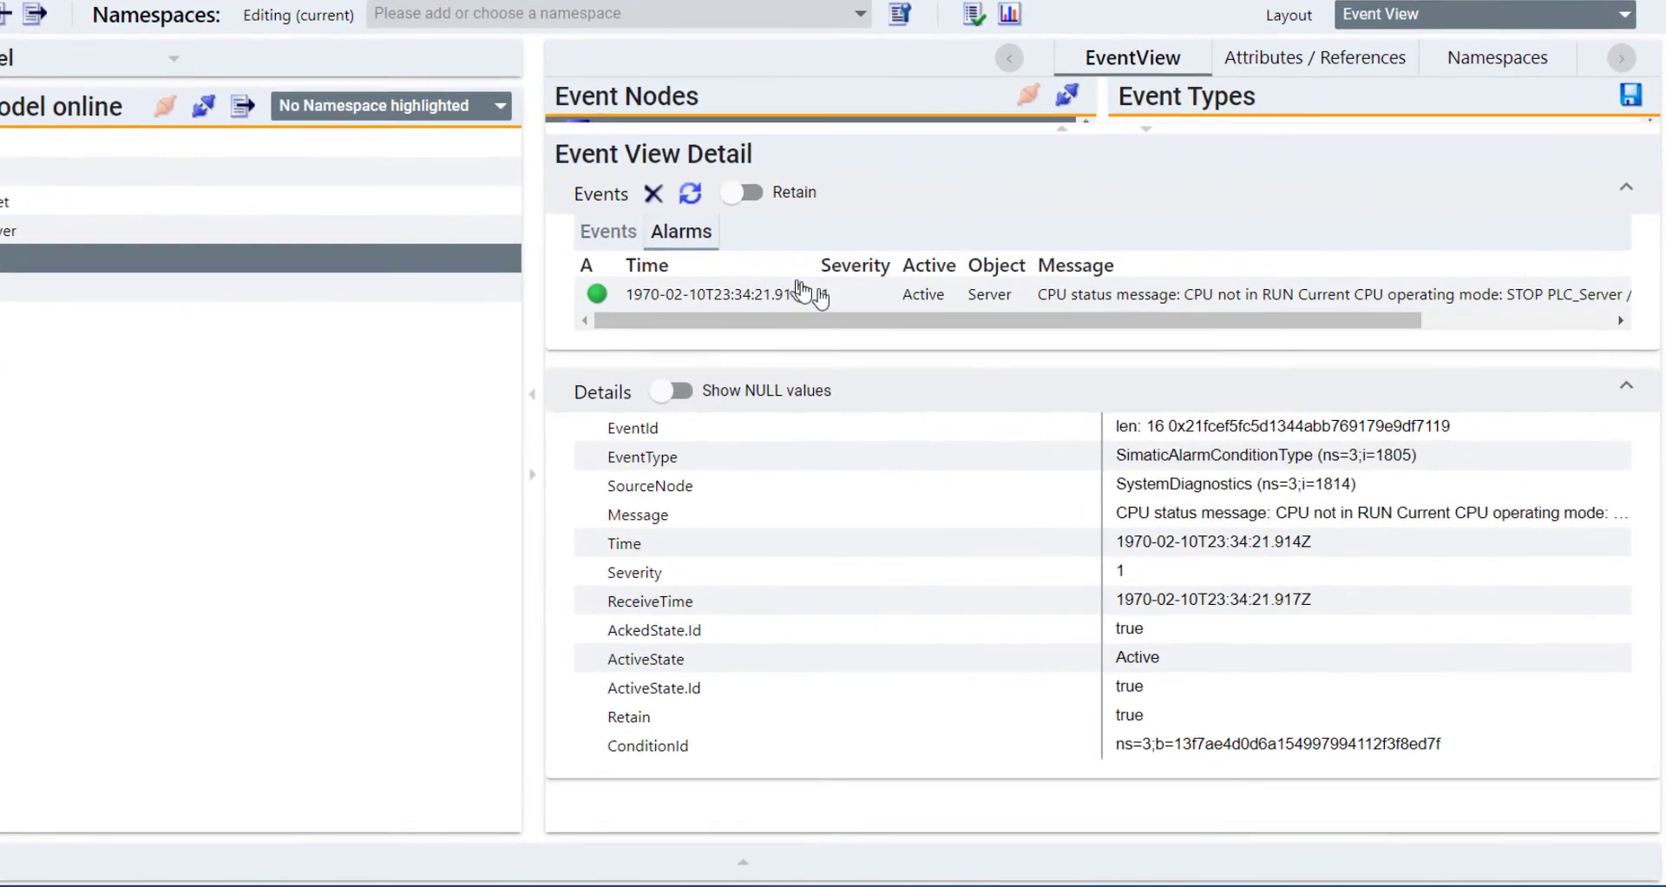
{"action": "left_click", "coordinate": [1059, 251]}
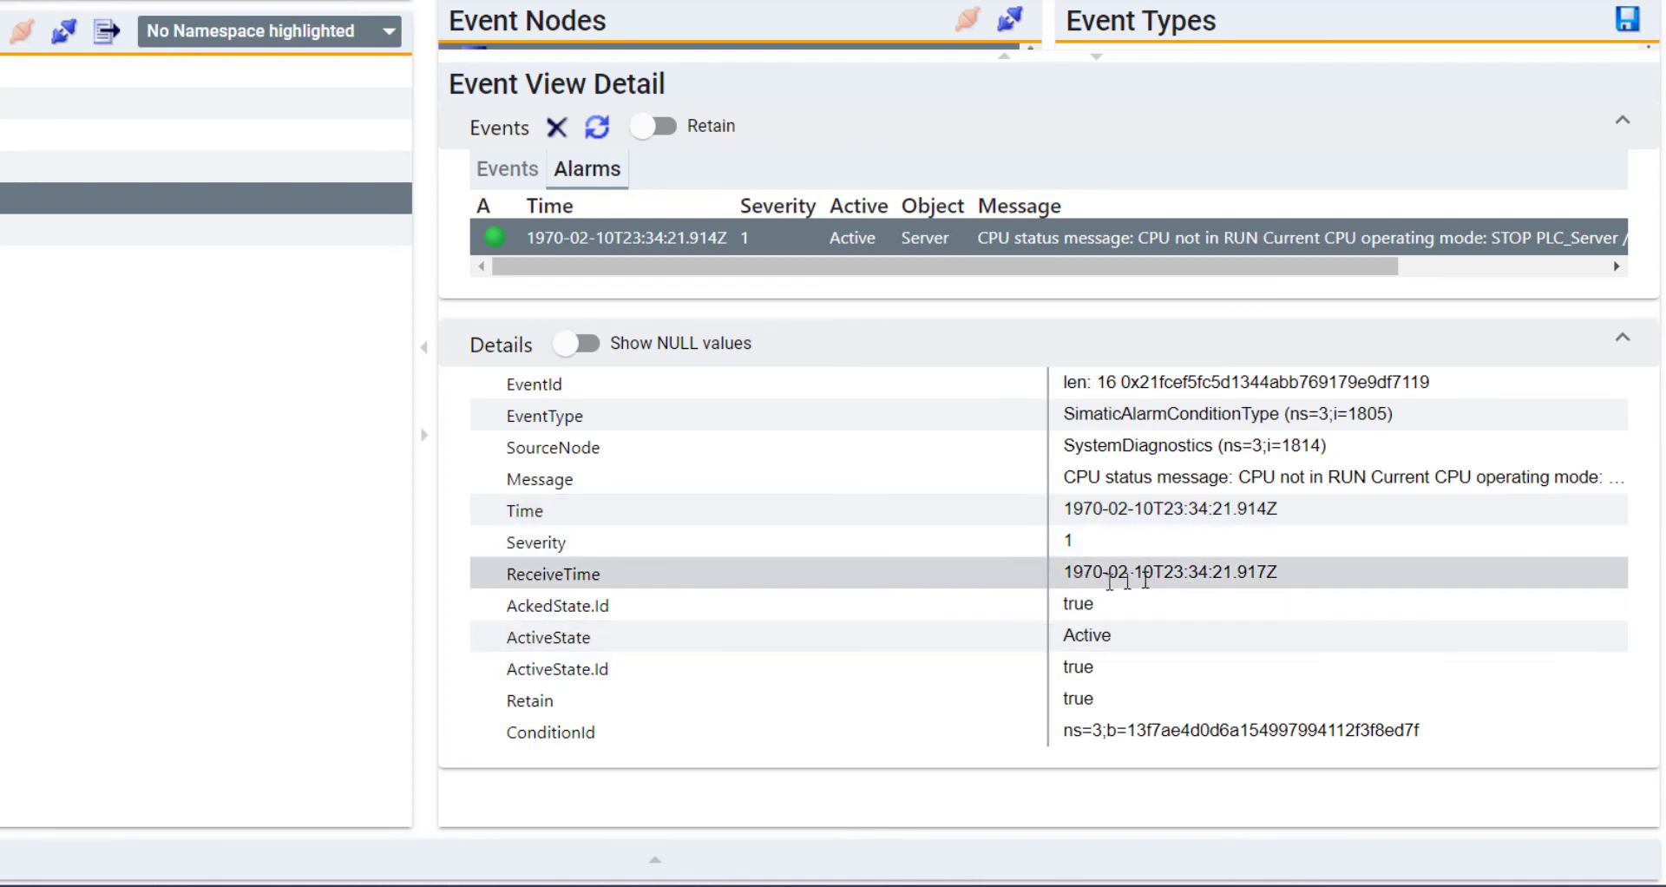
{"action": "left_click_drag", "start_coordinate": [1056, 573], "coordinate": [1299, 577]}
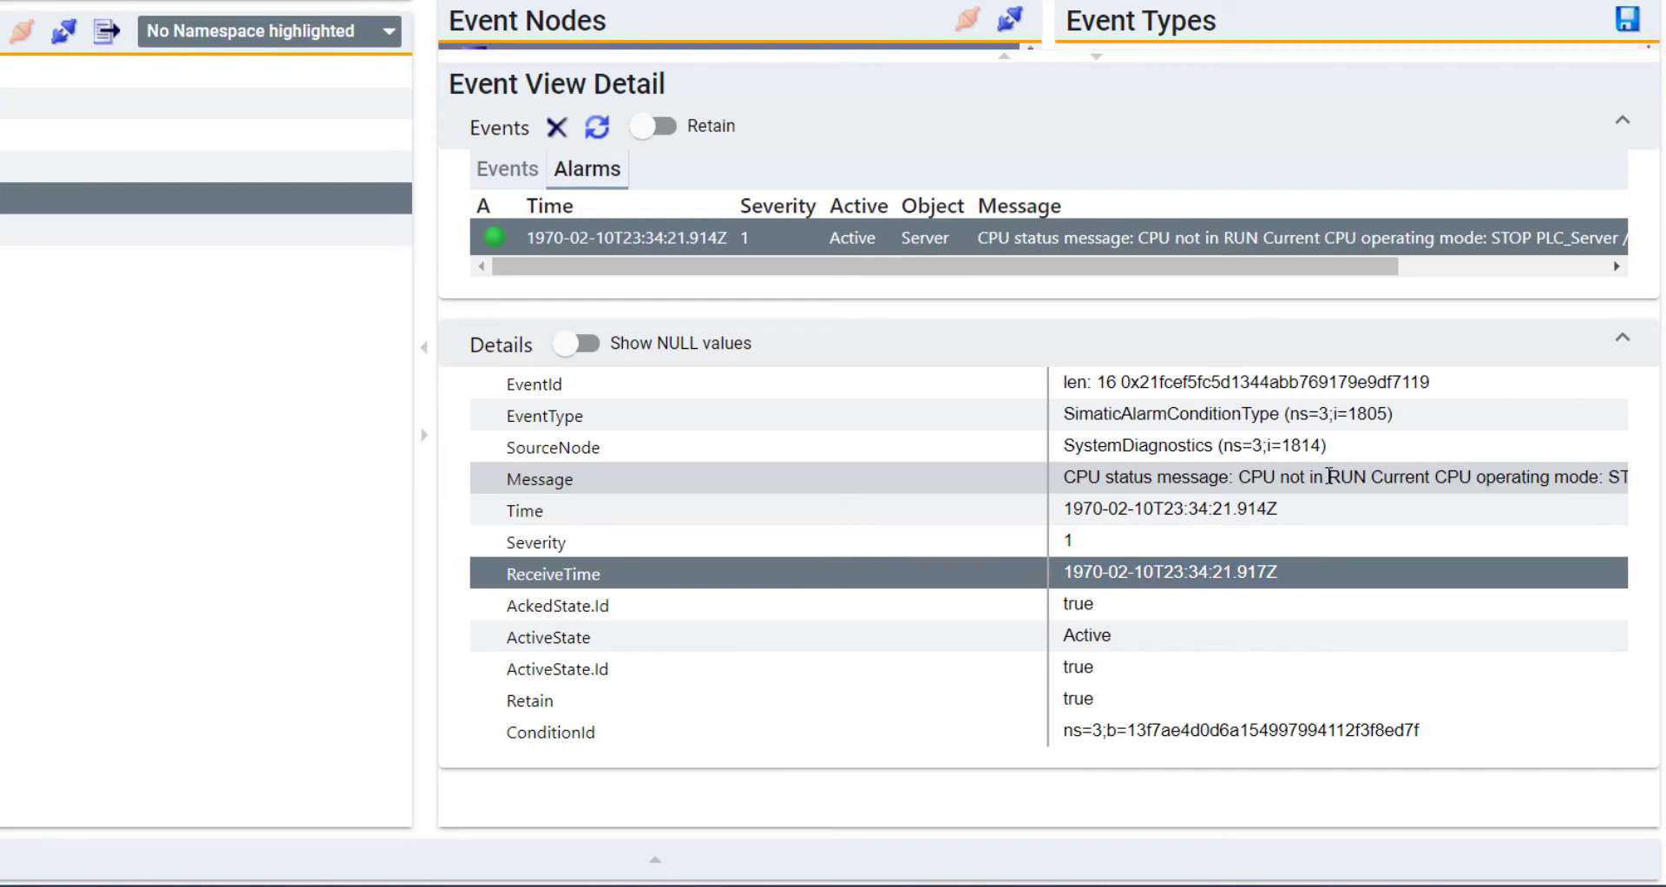
{"action": "right_click", "coordinate": [950, 245]}
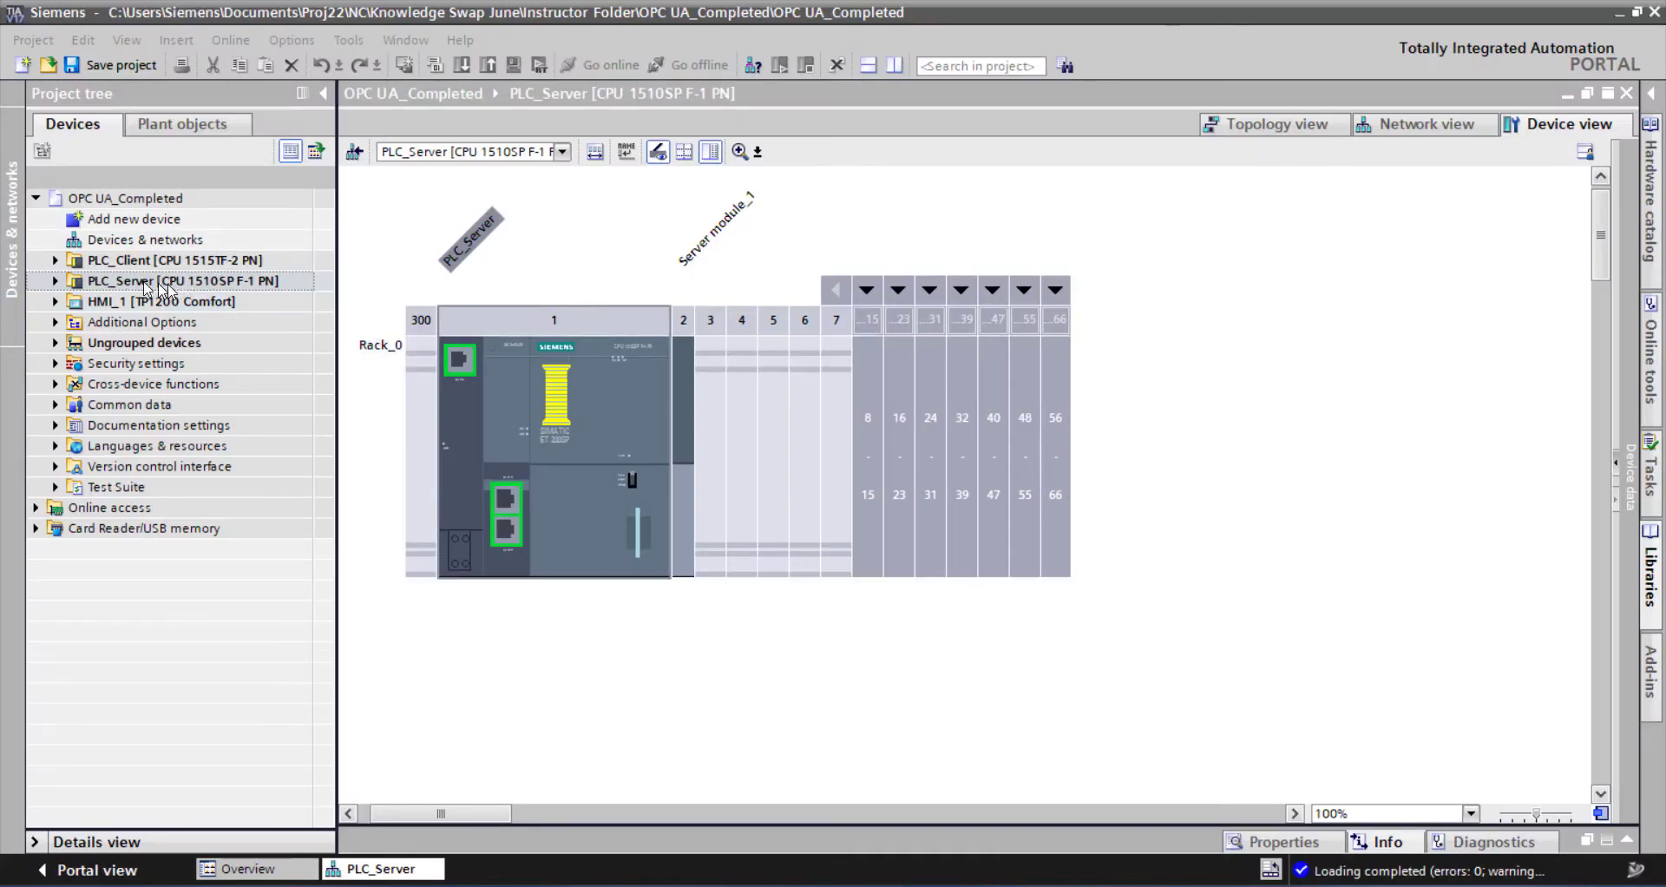
In TIA Portal, open Online & diagnostics for PLC_Server and apply the PG/PC time as the module time.
{"action": "left_click", "coordinate": [55, 280]}
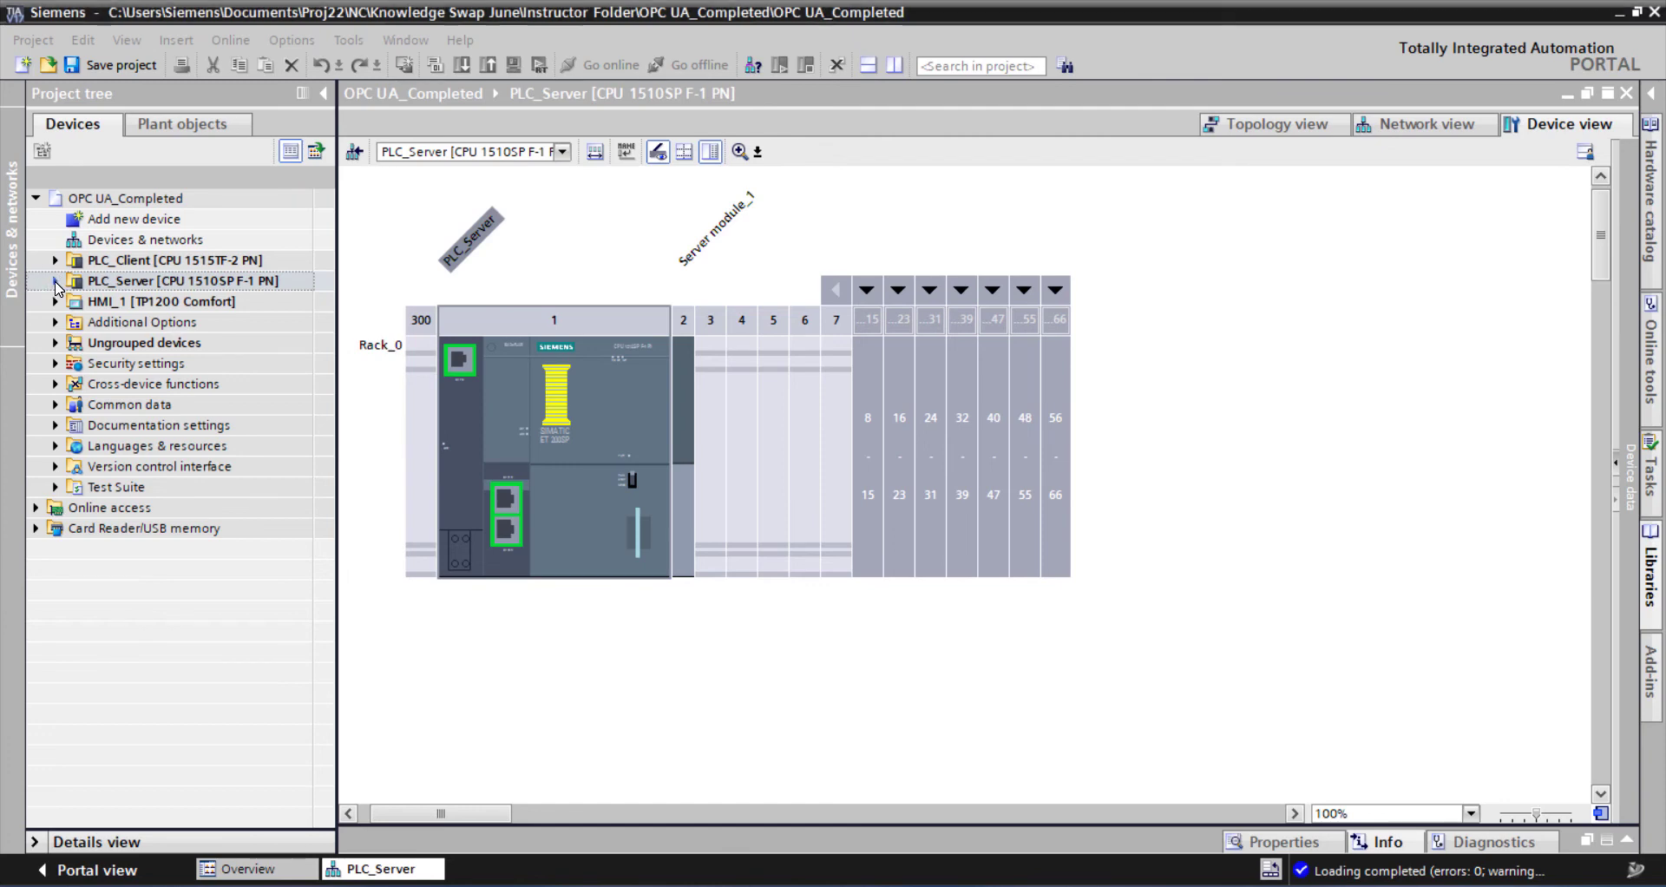
{"action": "double_click", "coordinate": [93, 324]}
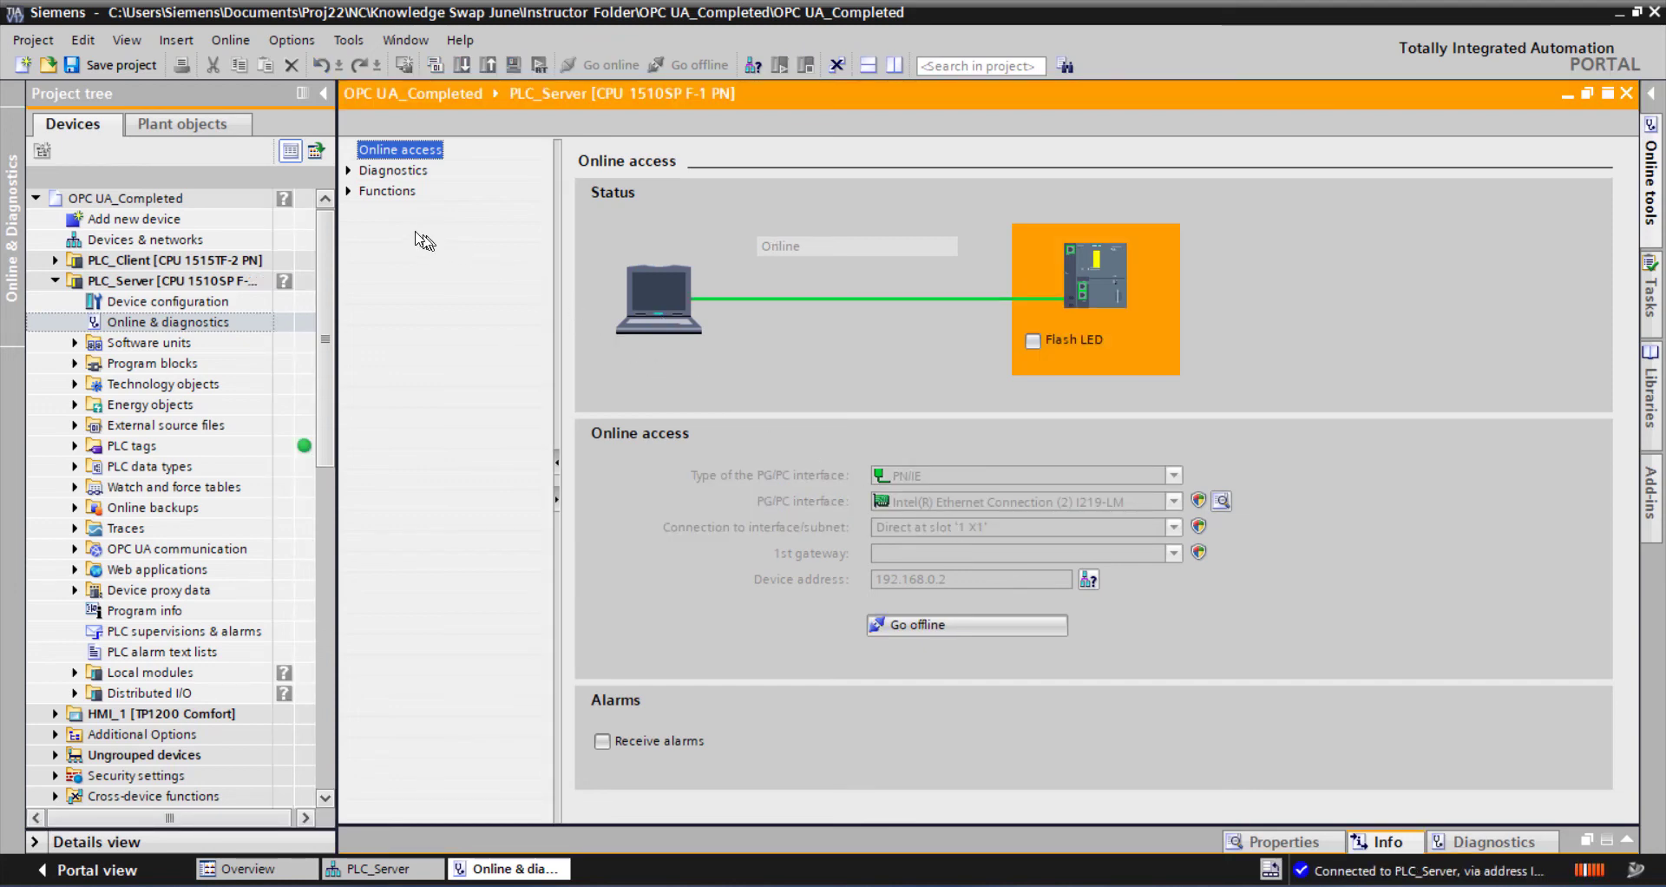
{"action": "left_click", "coordinate": [350, 192]}
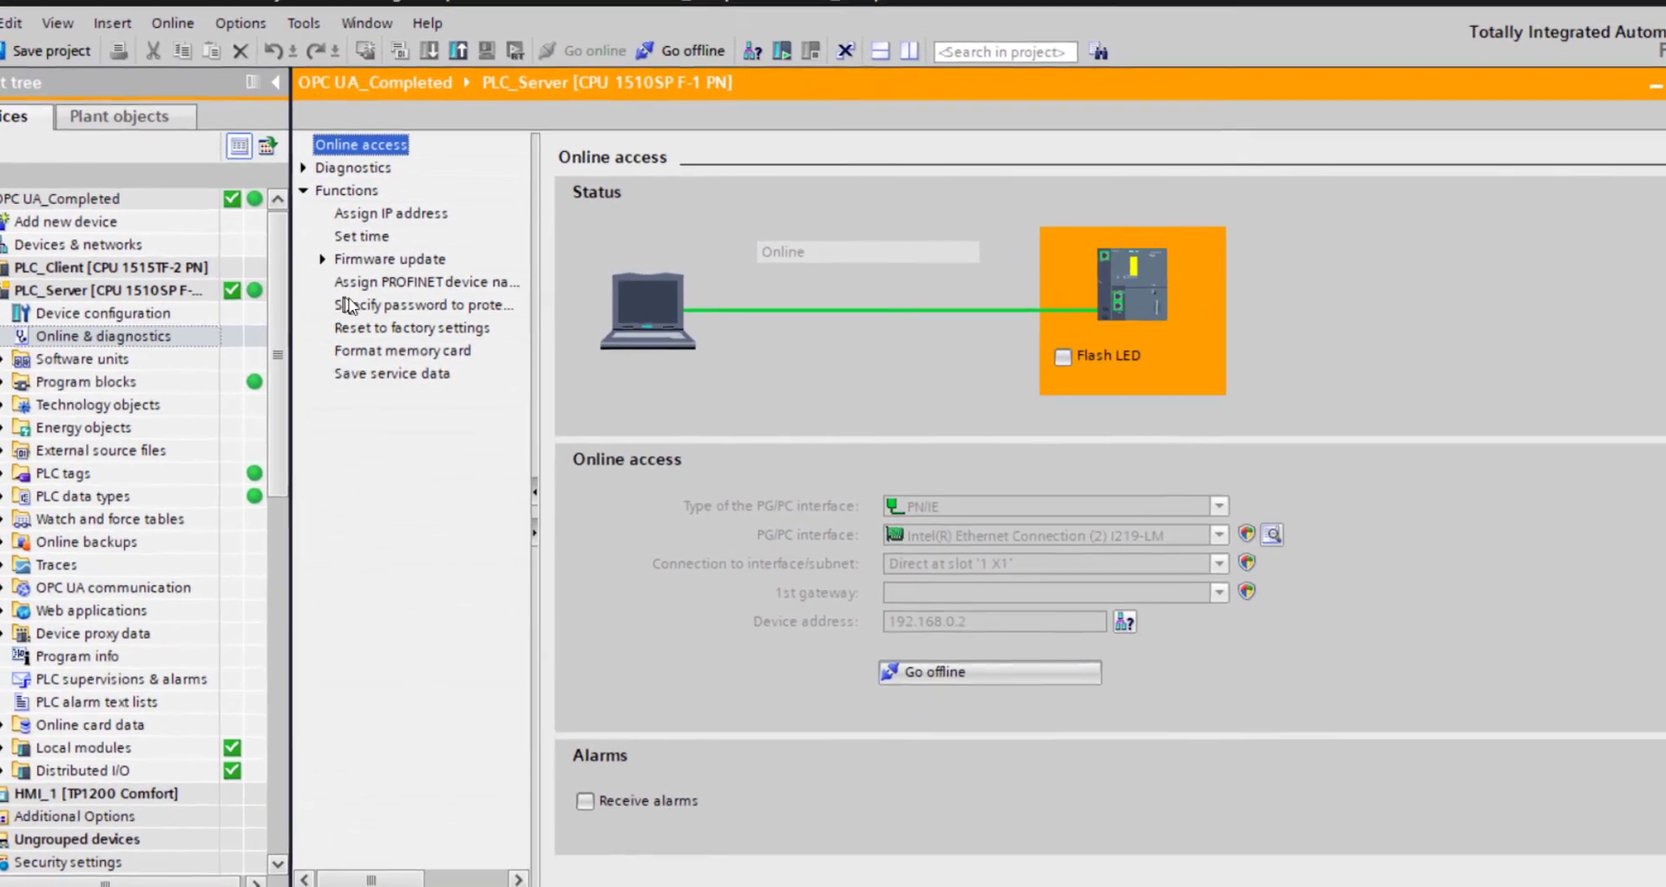
{"action": "left_click", "coordinate": [210, 253]}
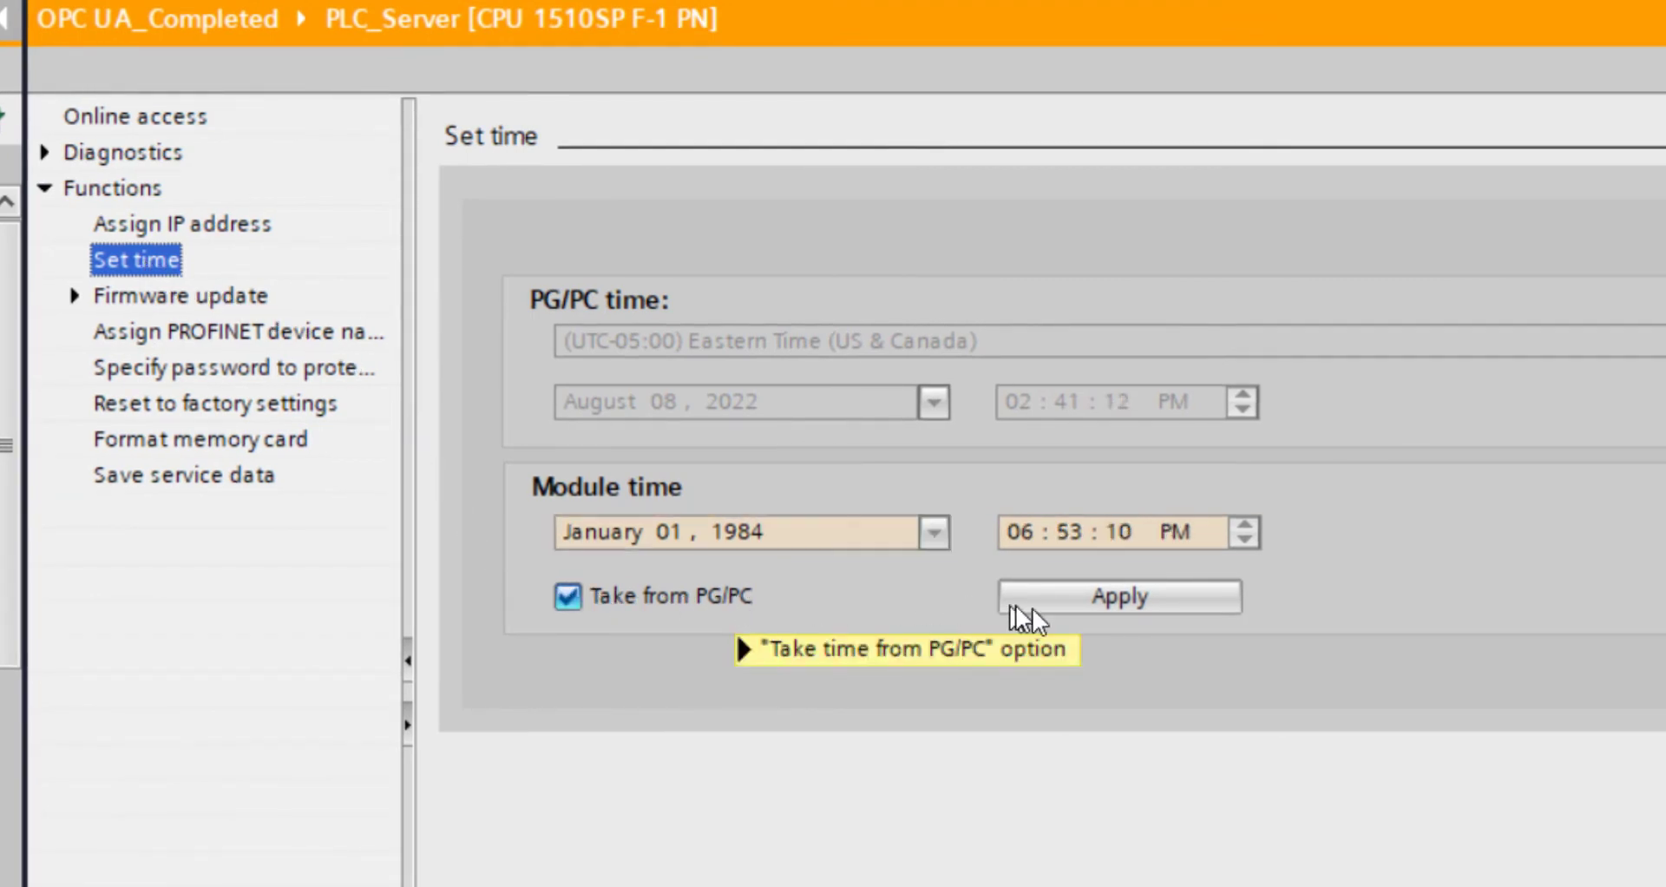
{"action": "left_click", "coordinate": [1127, 597]}
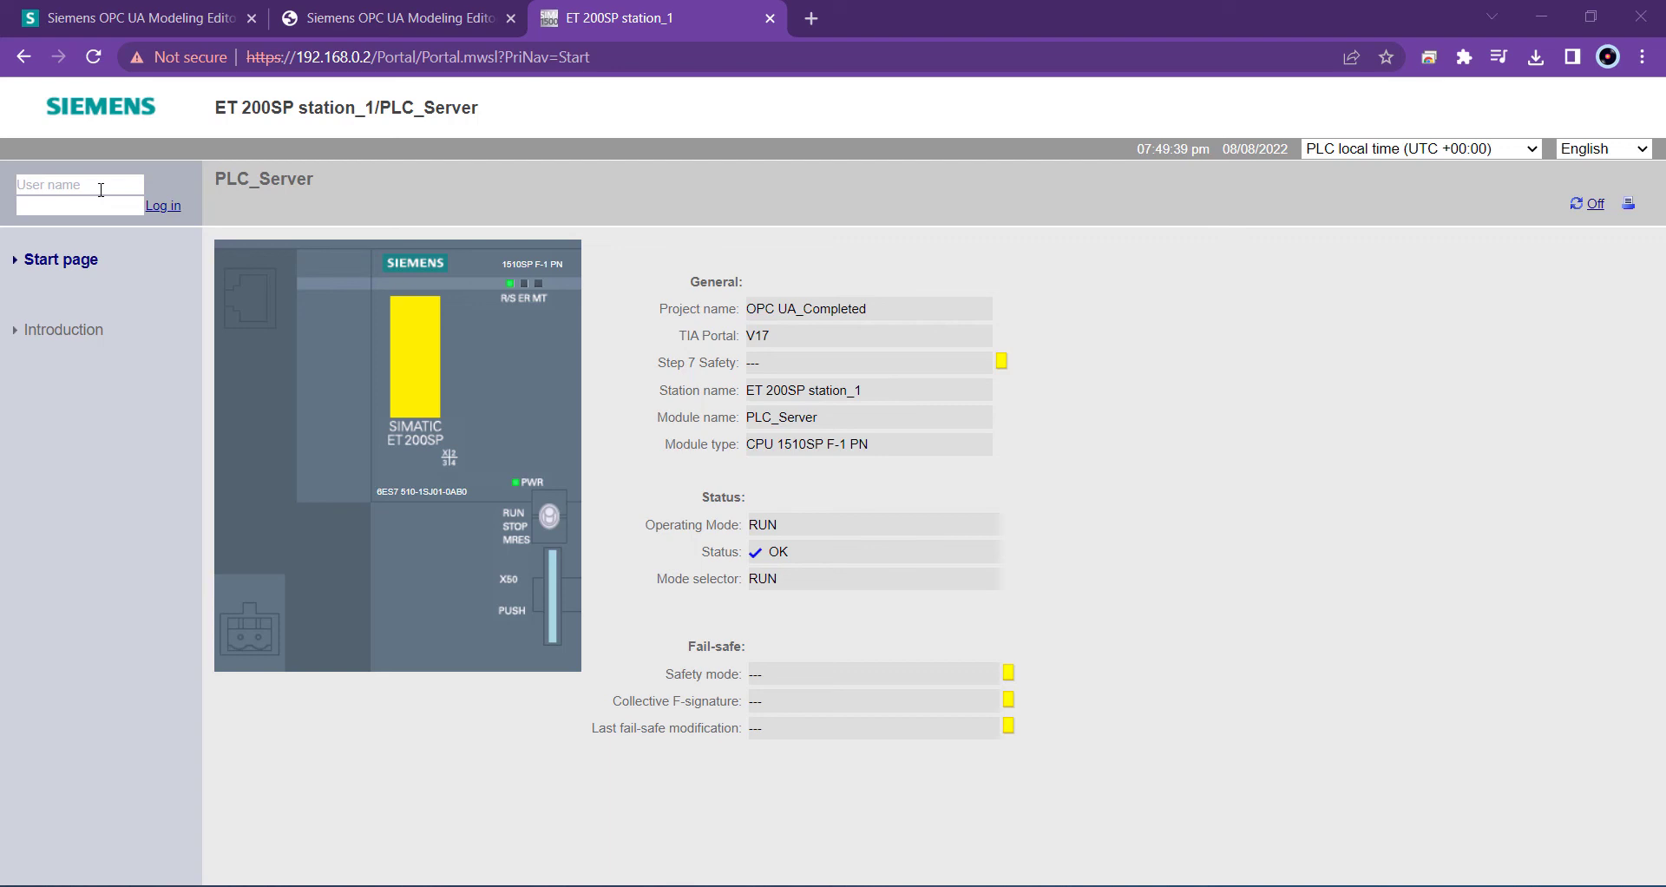
On the PLC_Server web page in the browser, log in as user Siemens with the account password.
{"action": "left_click", "coordinate": [101, 189]}
{"action": "type", "text": "Siemens"}
{"action": "key", "text": "Tab"}
{"action": "type", "text": "********"}
{"action": "key", "text": "Return"}
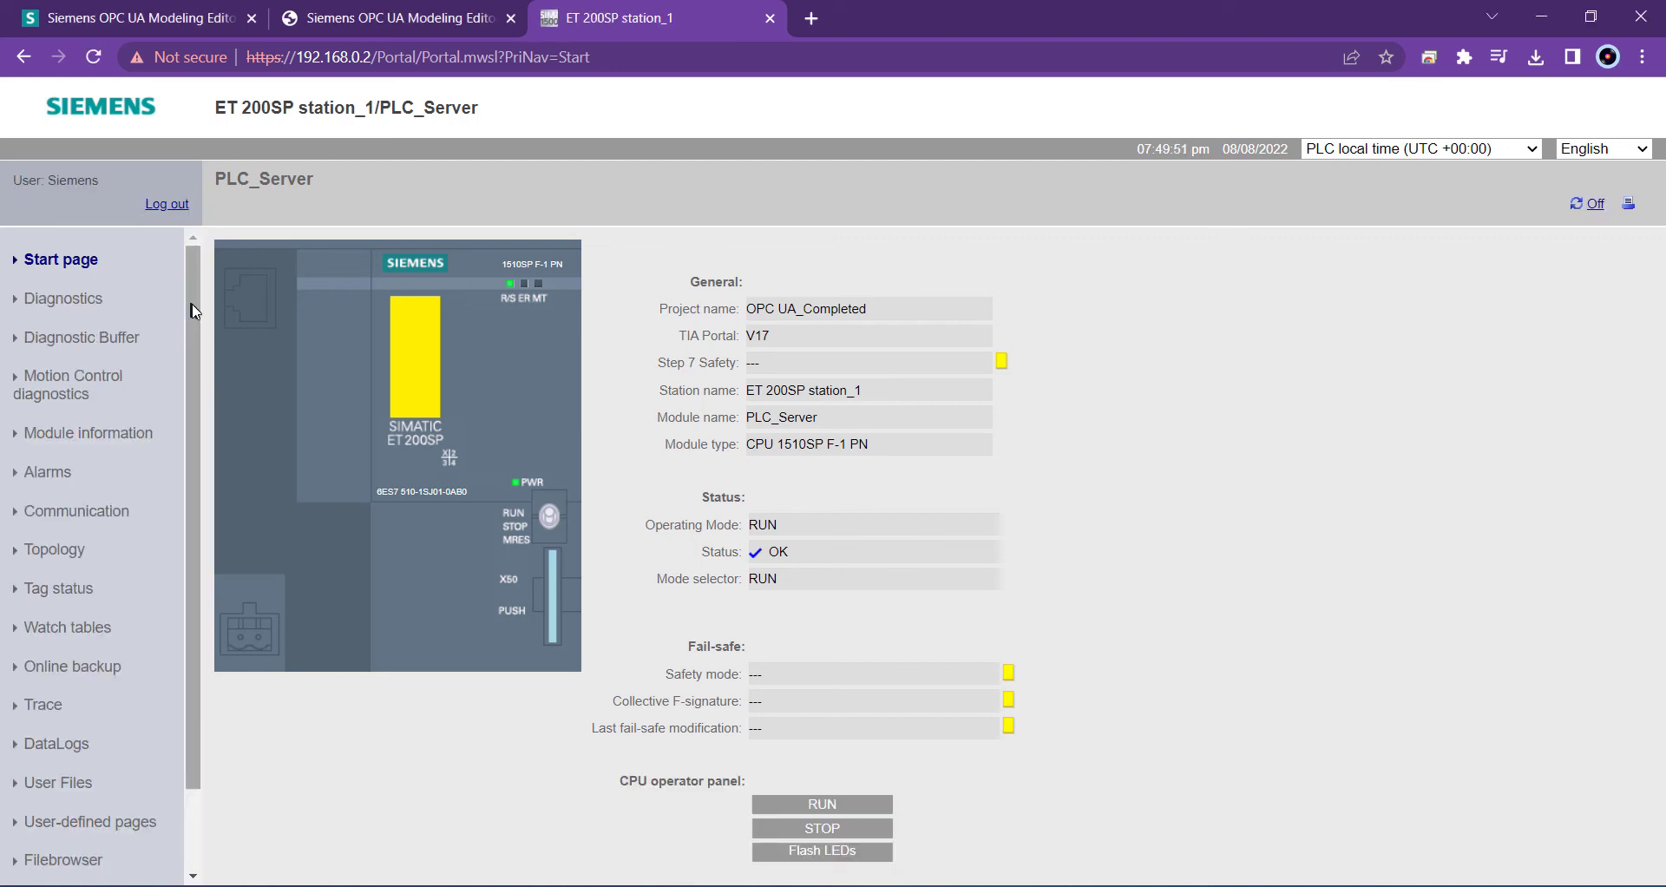
Look over the web server's available pages and view the runtime information in PLC_Server's Diagnostics.
{"action": "scroll", "coordinate": [197, 423], "scroll_direction": "down", "scroll_amount": 2}
{"action": "scroll", "coordinate": [200, 365], "scroll_direction": "up", "scroll_amount": 2}
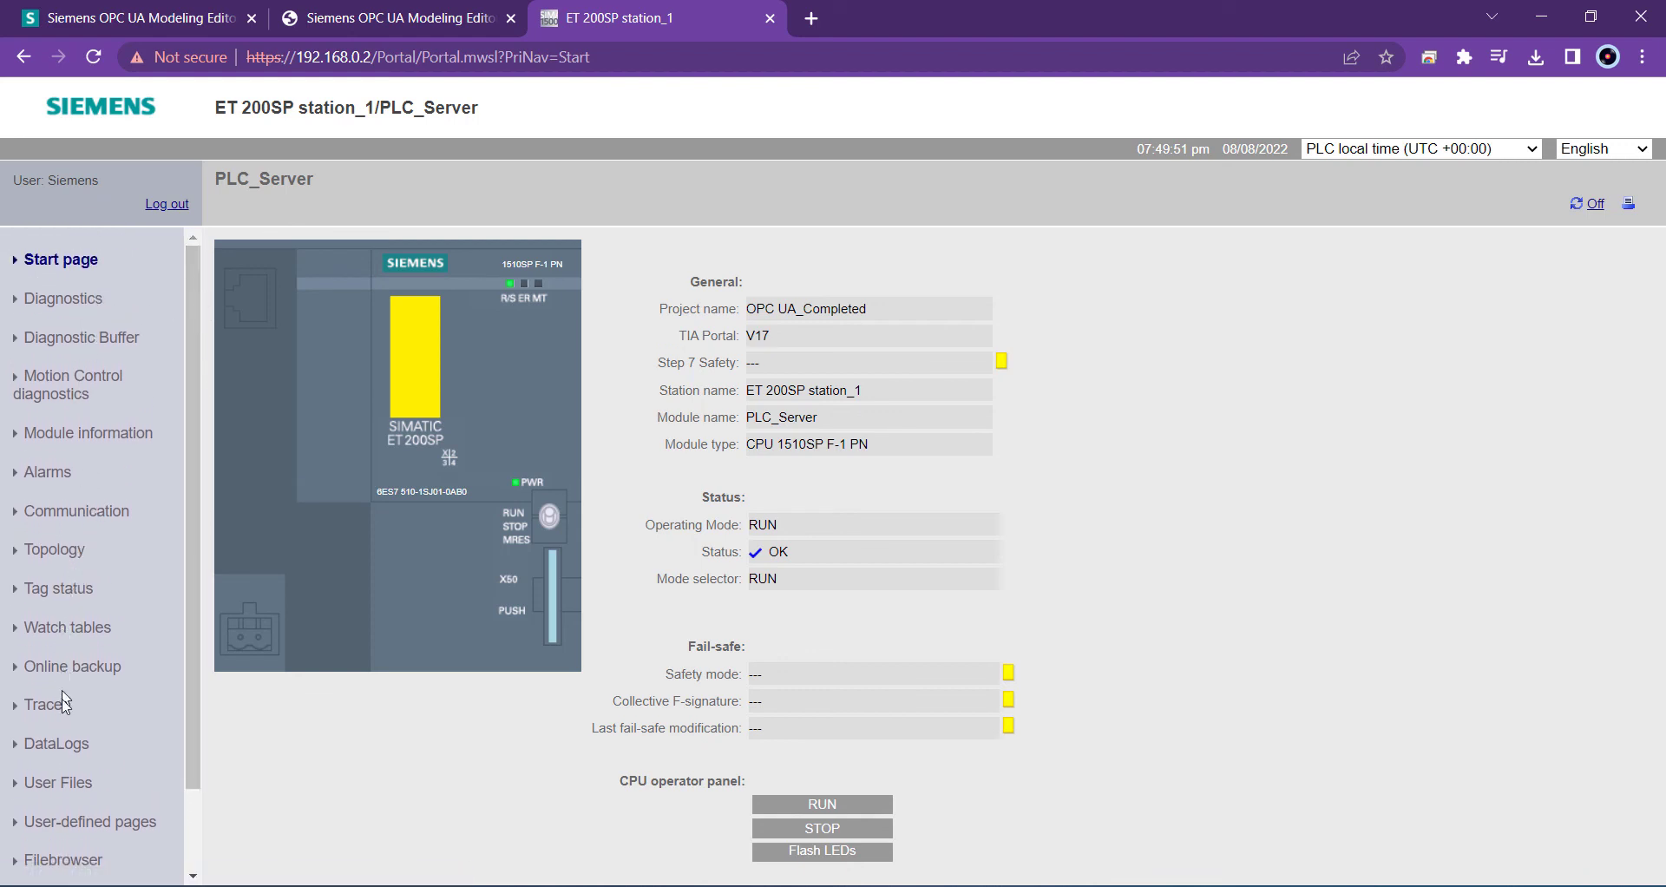
{"action": "left_click", "coordinate": [78, 303]}
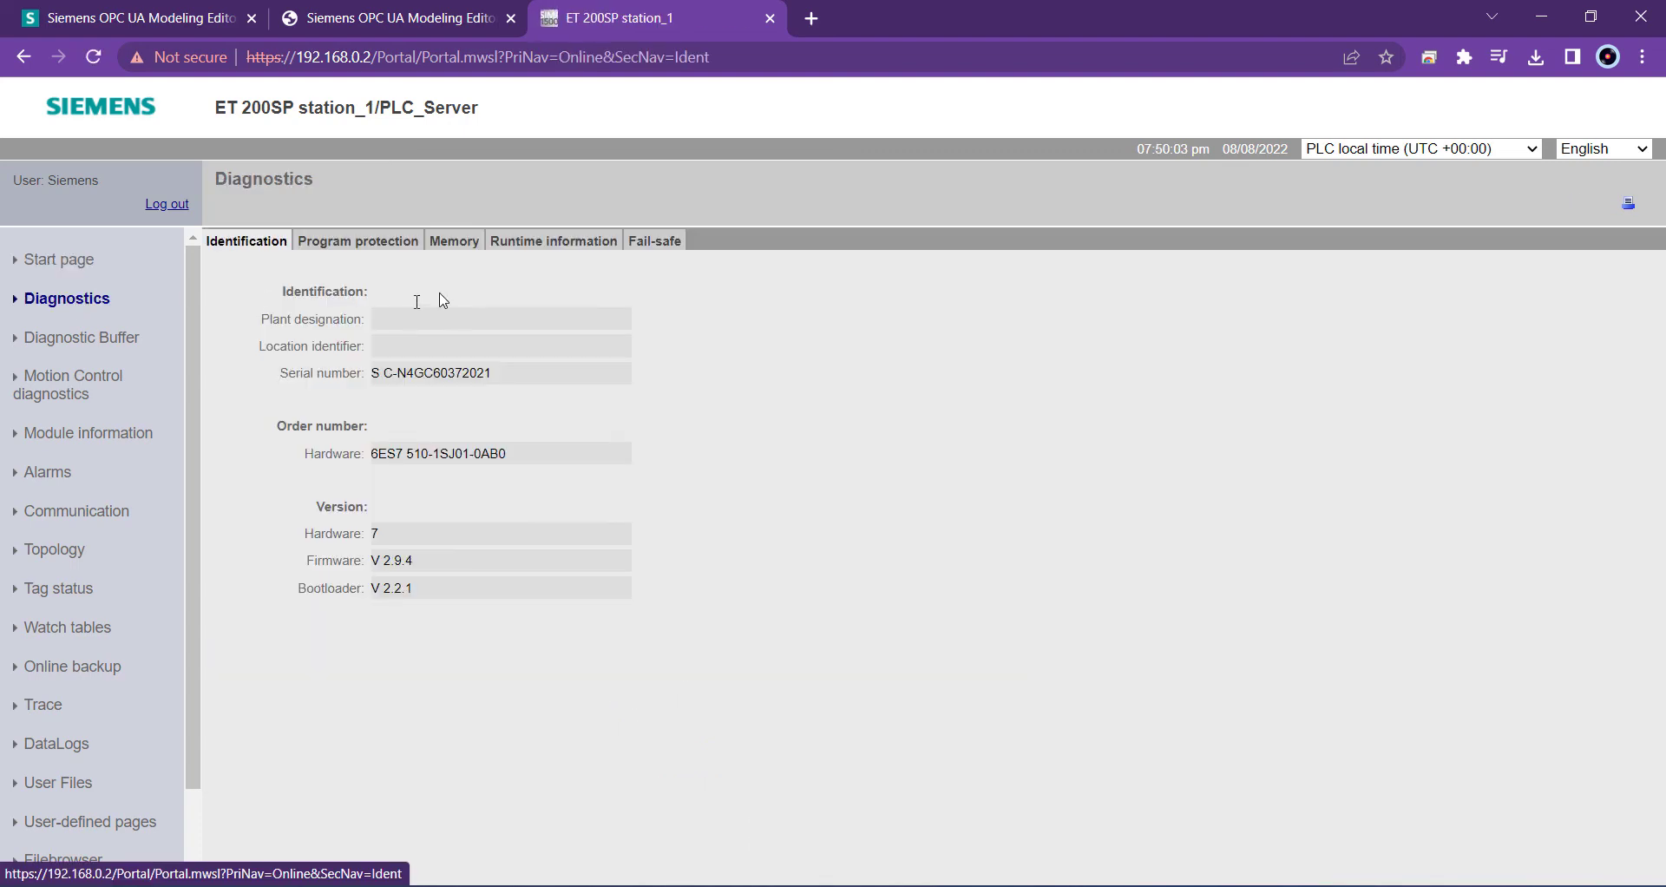
{"action": "left_click", "coordinate": [533, 247]}
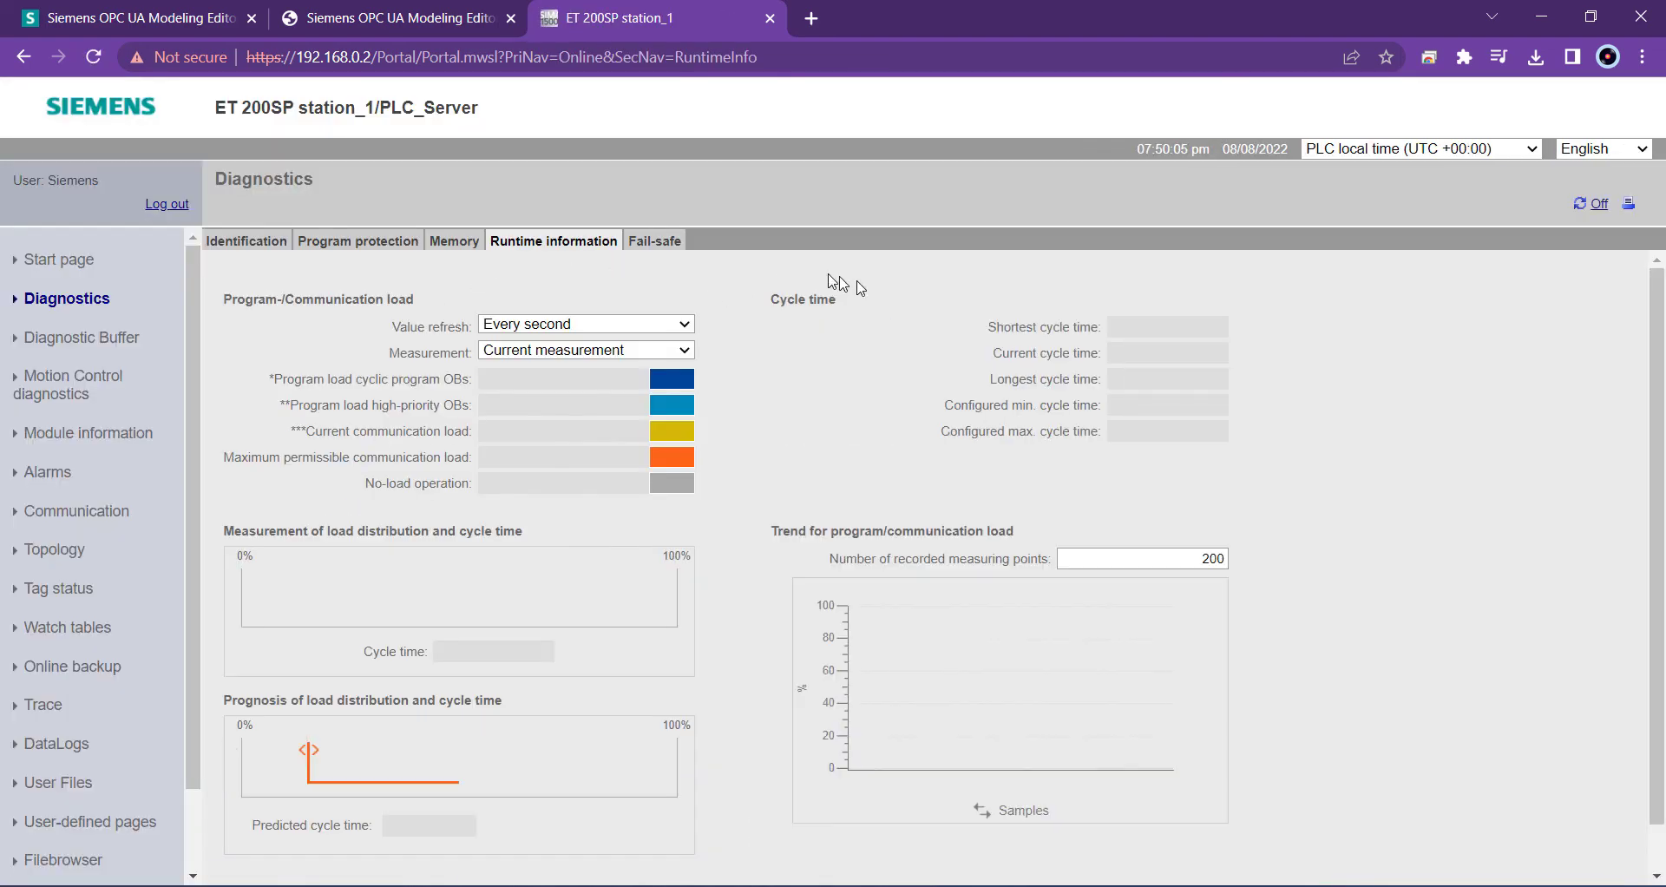